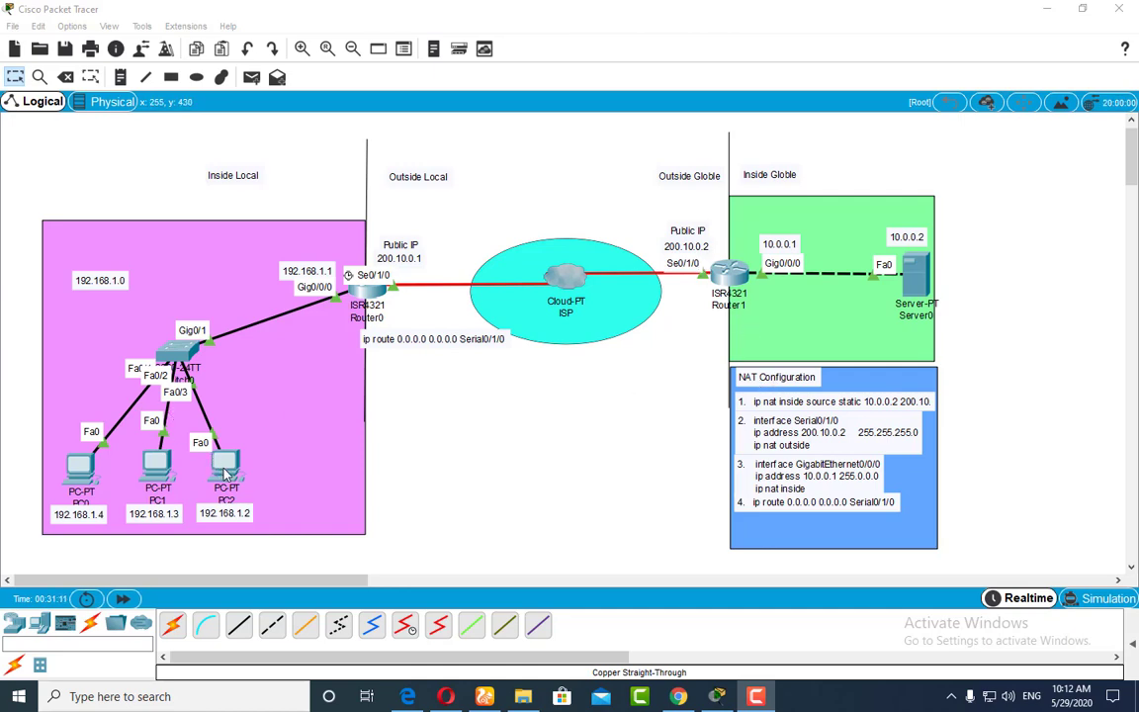
# Step: Open PC2's desktop Web Browser and resize and move its window so Router1's public IP label stays visible
pyautogui.click(226, 470)
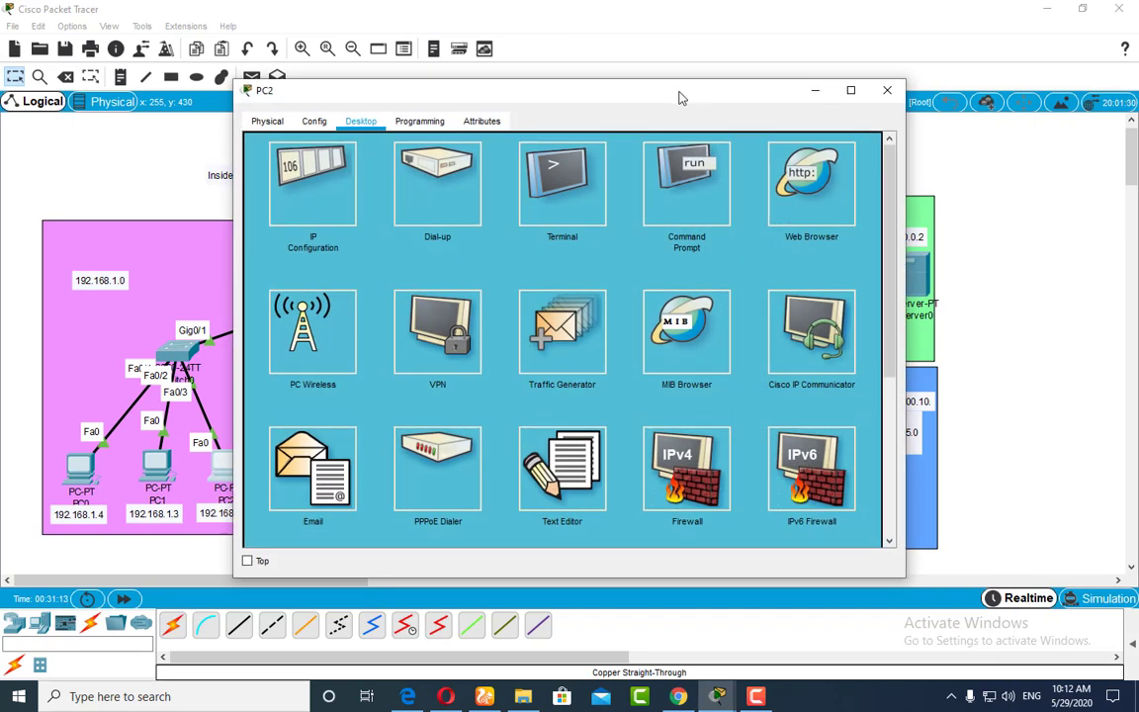
pyautogui.moveTo(675, 98); pyautogui.dragTo(486, 105)
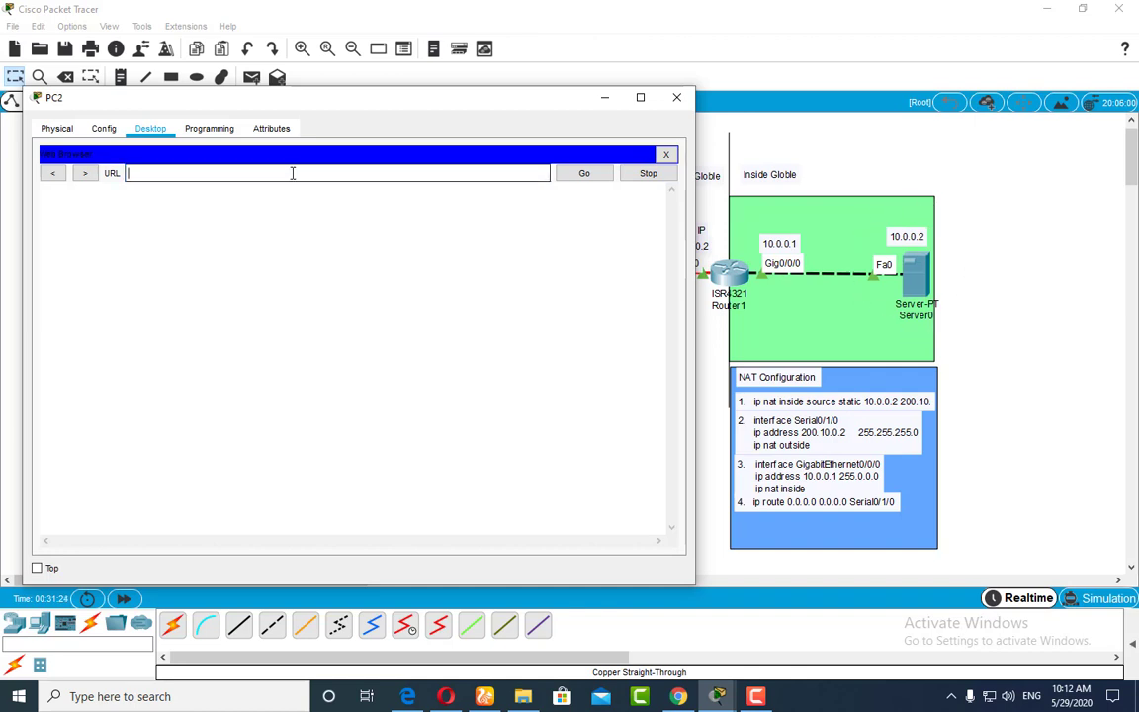
pyautogui.moveTo(325, 90); pyautogui.dragTo(301, 96)
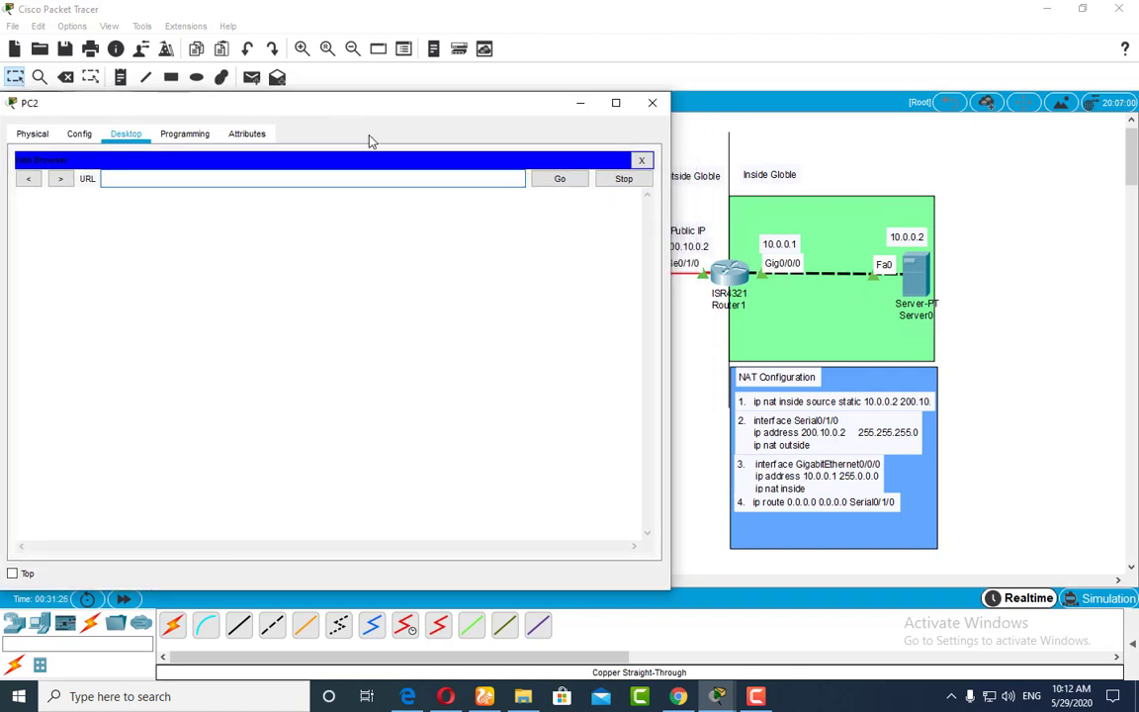
pyautogui.moveTo(669, 247); pyautogui.dragTo(605, 232)
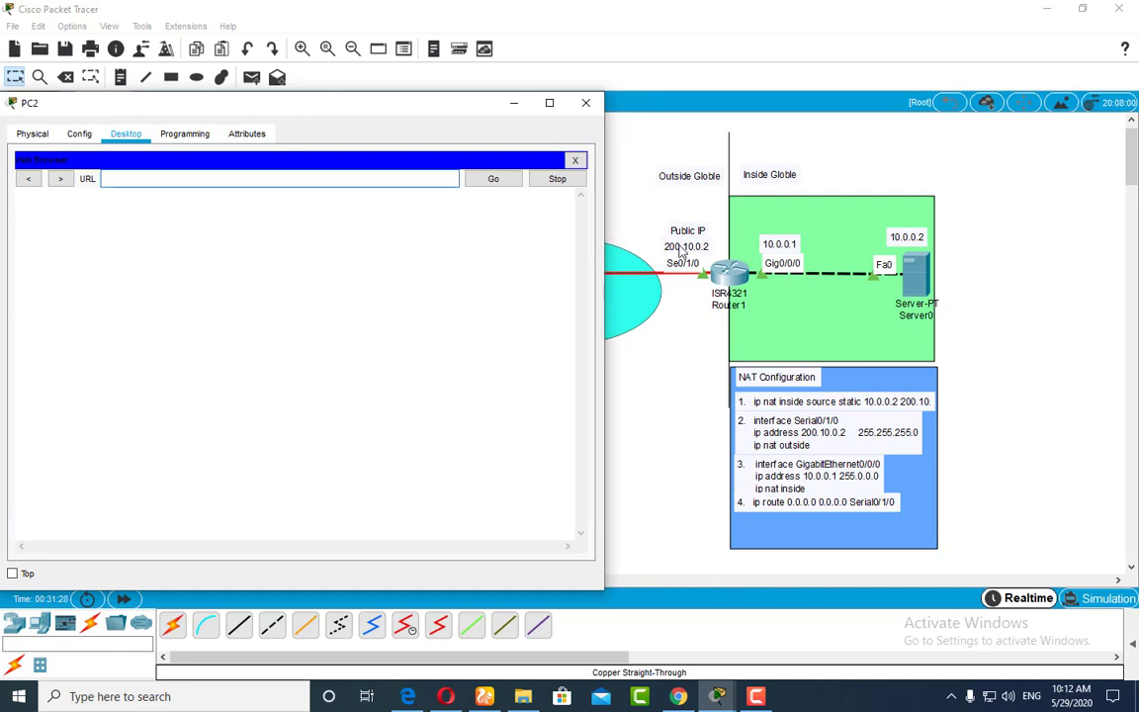
pyautogui.moveTo(381, 107); pyautogui.dragTo(400, 112)
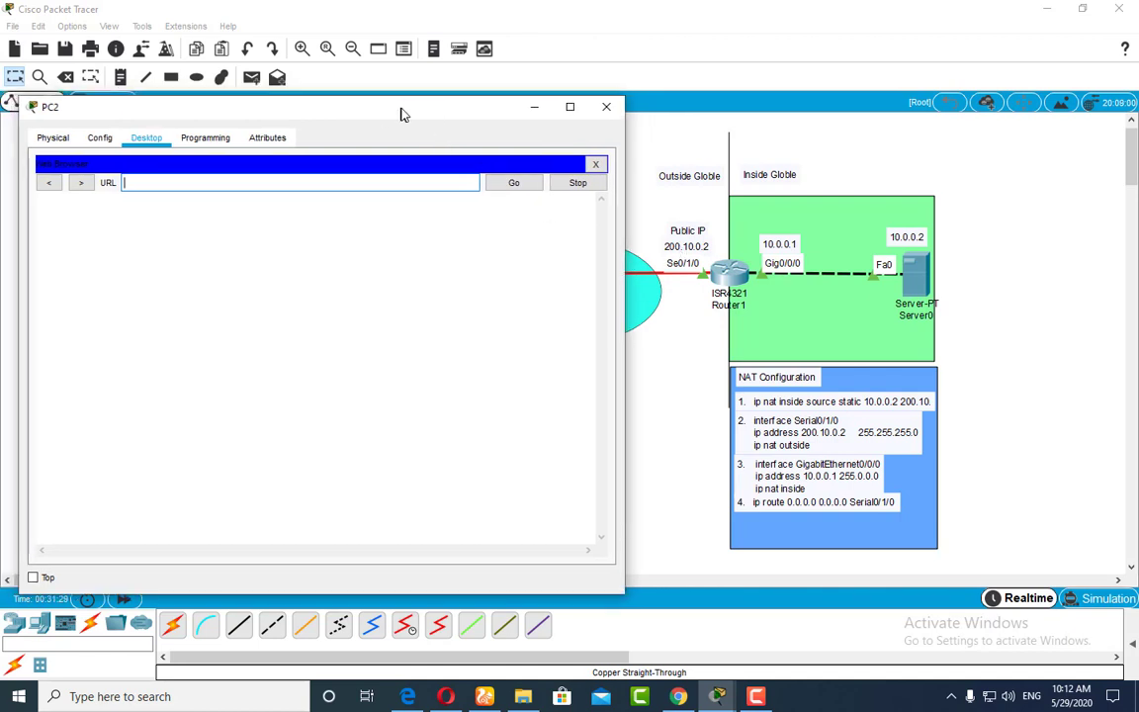
# Step: Load the web page at 200.10.0.2 in PC2's web browser
pyautogui.click(297, 185)
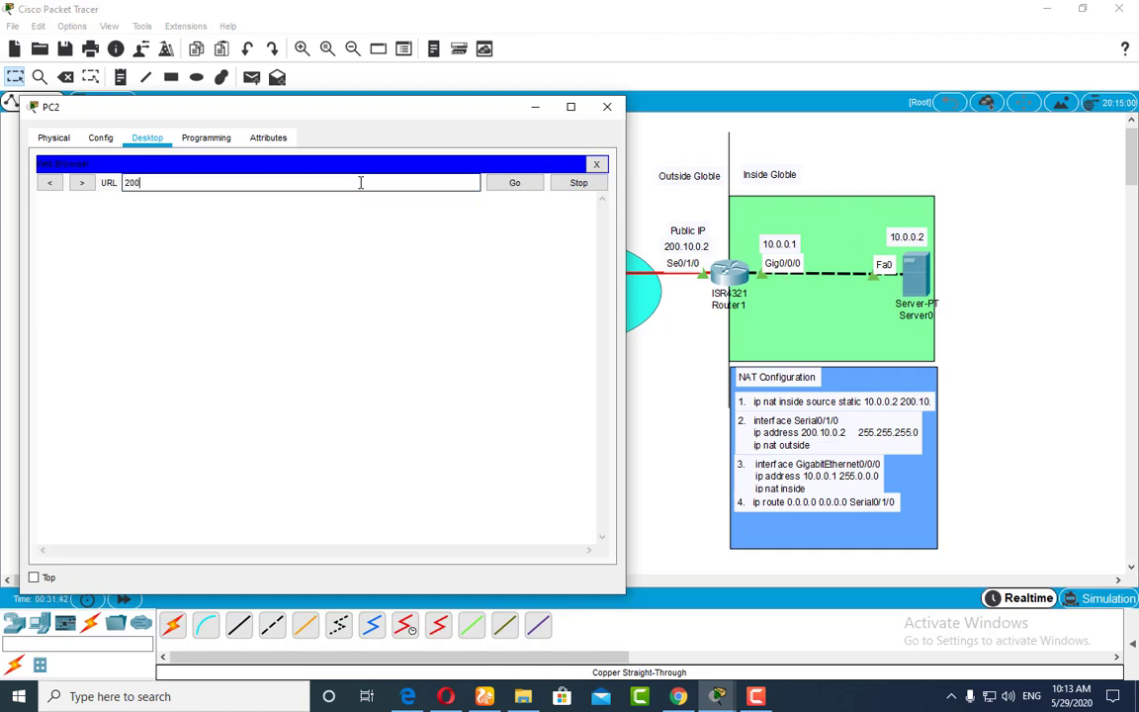
pyautogui.write('.0.2')
pyautogui.press('Return')
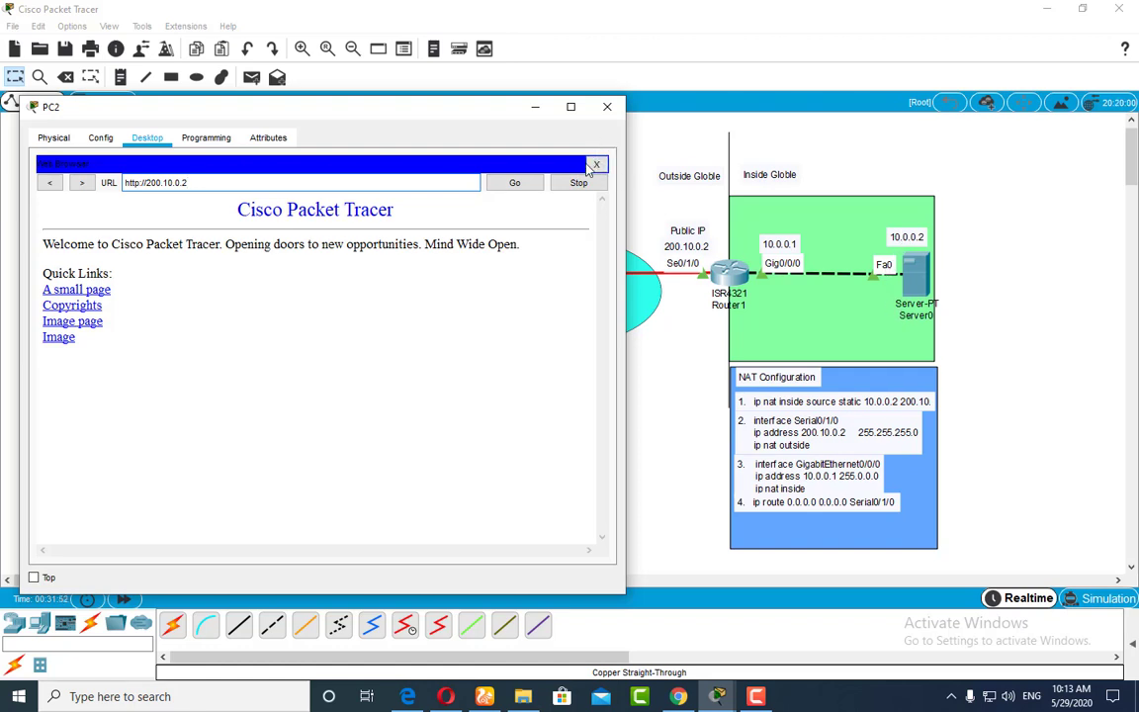
# Step: Try to load the address 10.0.0 in PC2's web browser, and close the browser
pyautogui.click(216, 181)
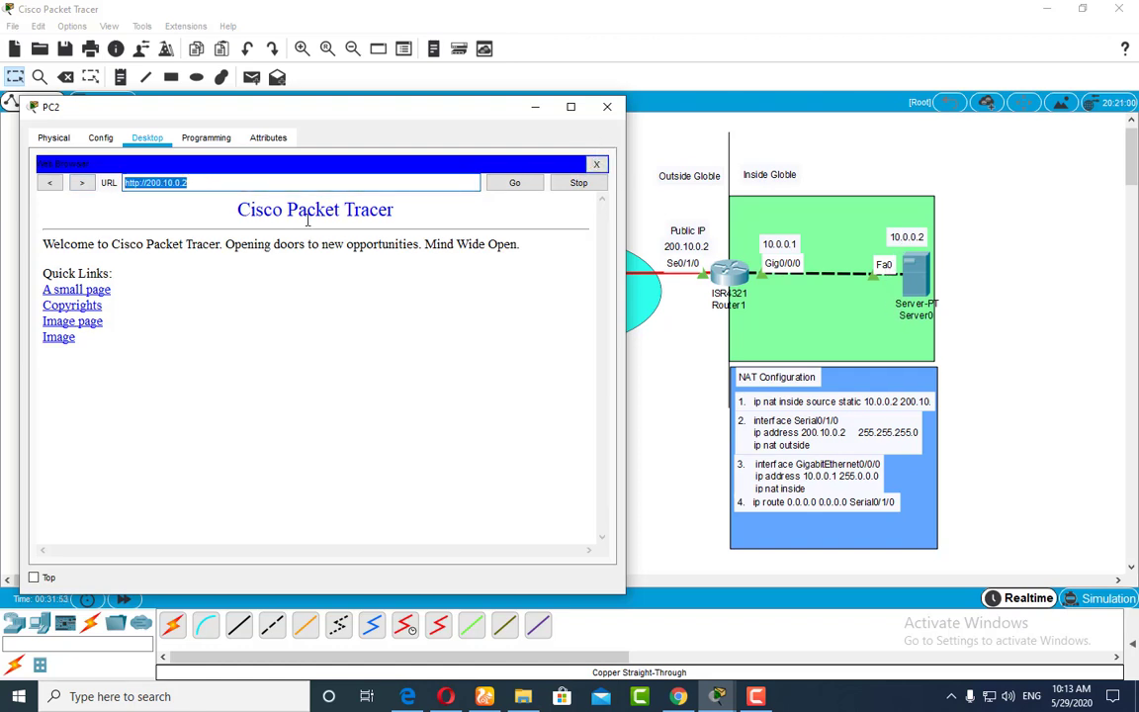
pyautogui.write('1')
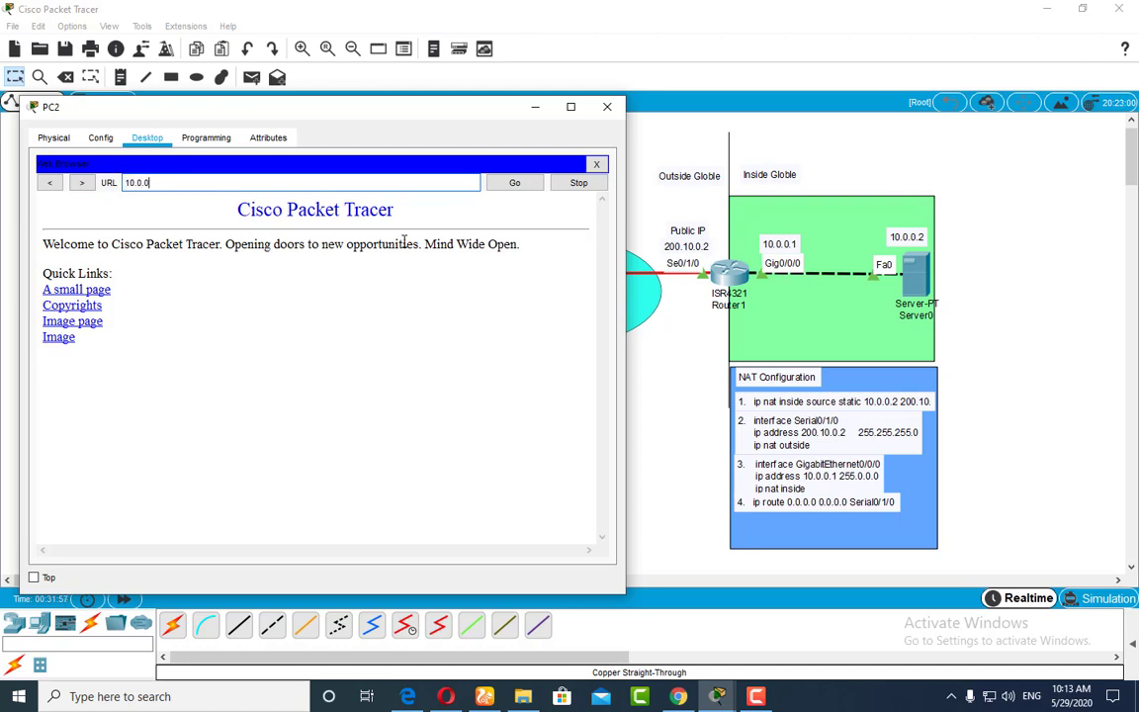
pyautogui.write('0.0.0')
pyautogui.click(513, 182)
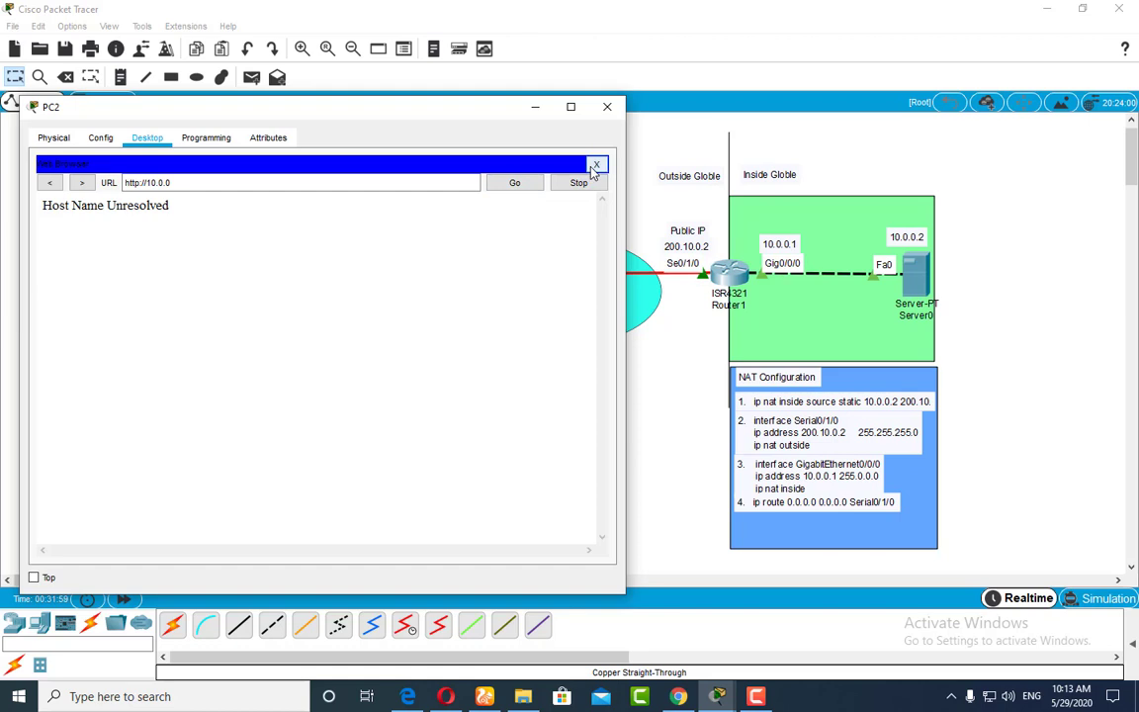
pyautogui.click(596, 165)
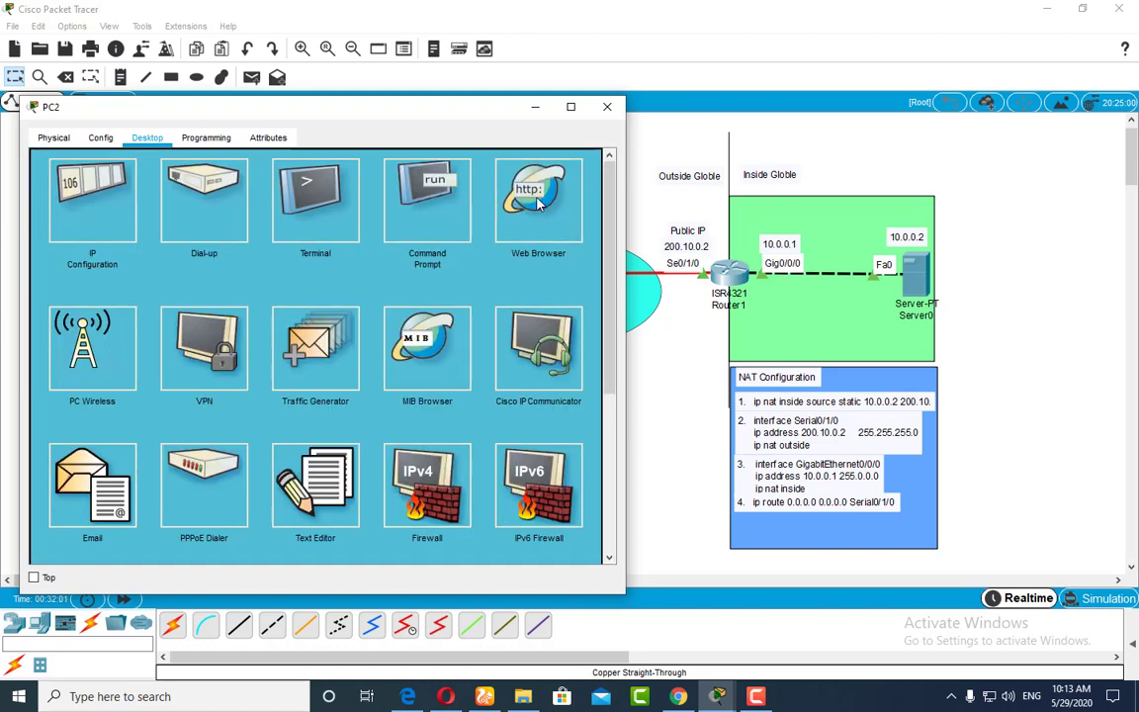
# Step: Reopen PC2's web browser and request the server's private address 10.0.0.2
pyautogui.click(539, 200)
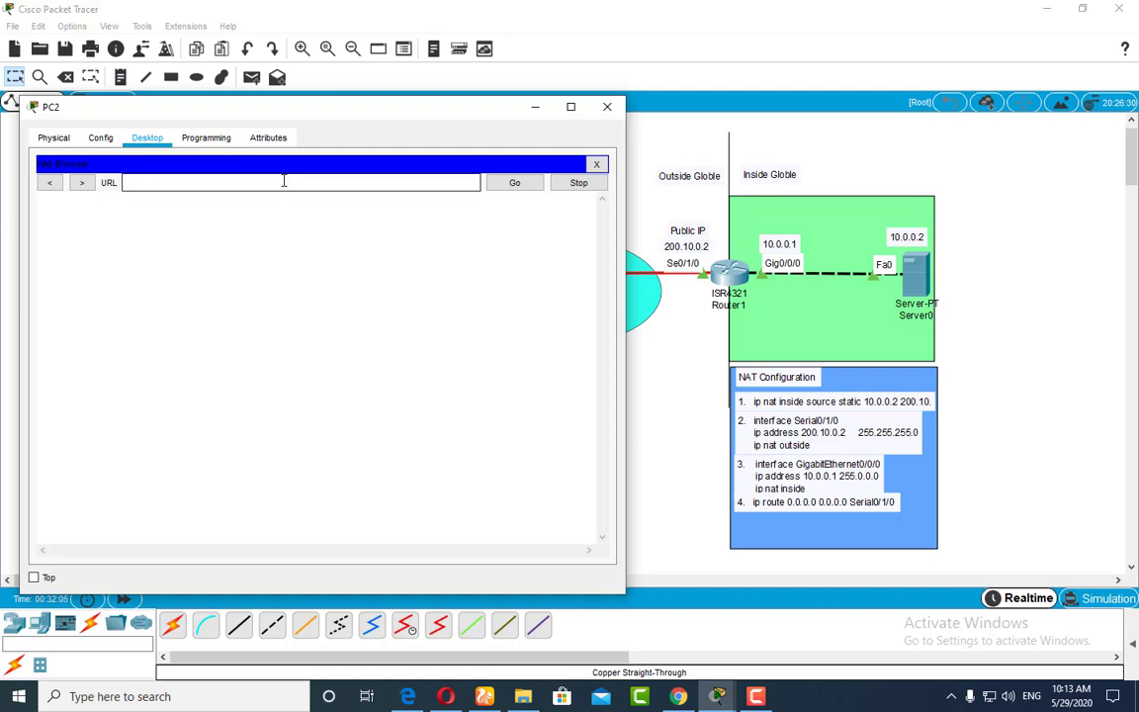
pyautogui.write('10.0.0.2')
pyautogui.press('Return')
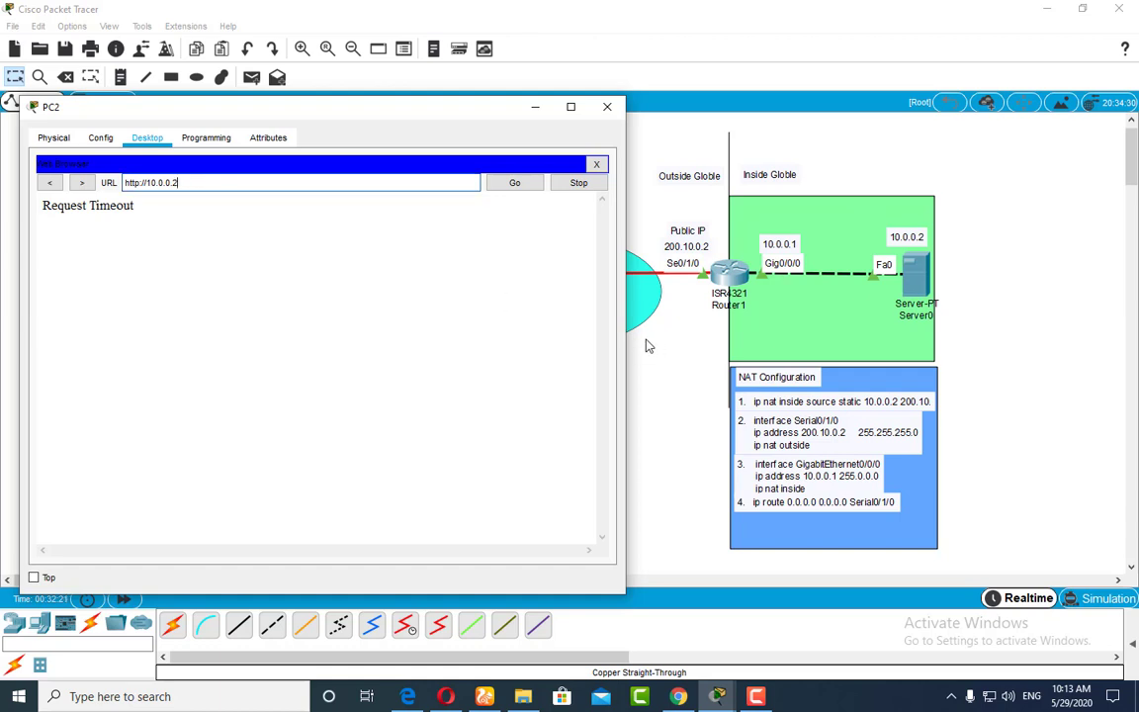
# Step: Complete the public address in NAT Configuration note 1 so it reads "ip nat inside source static 10.0.0.2 200.10.0.2"
pyautogui.click(808, 442)
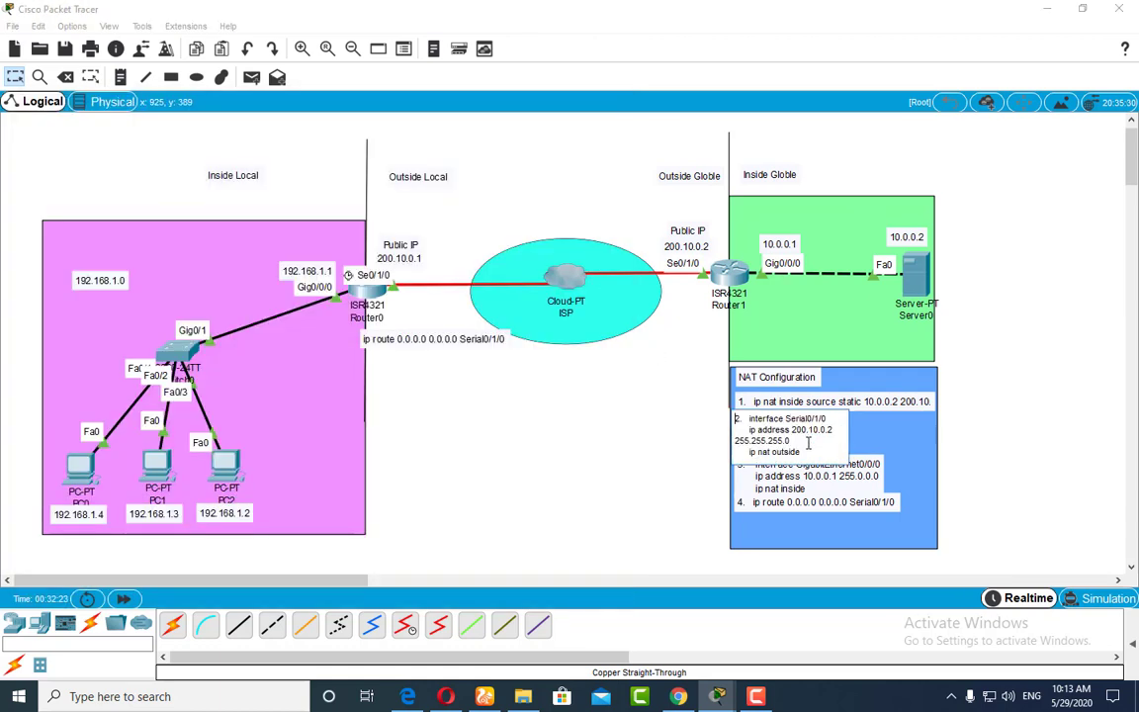
pyautogui.click(882, 406)
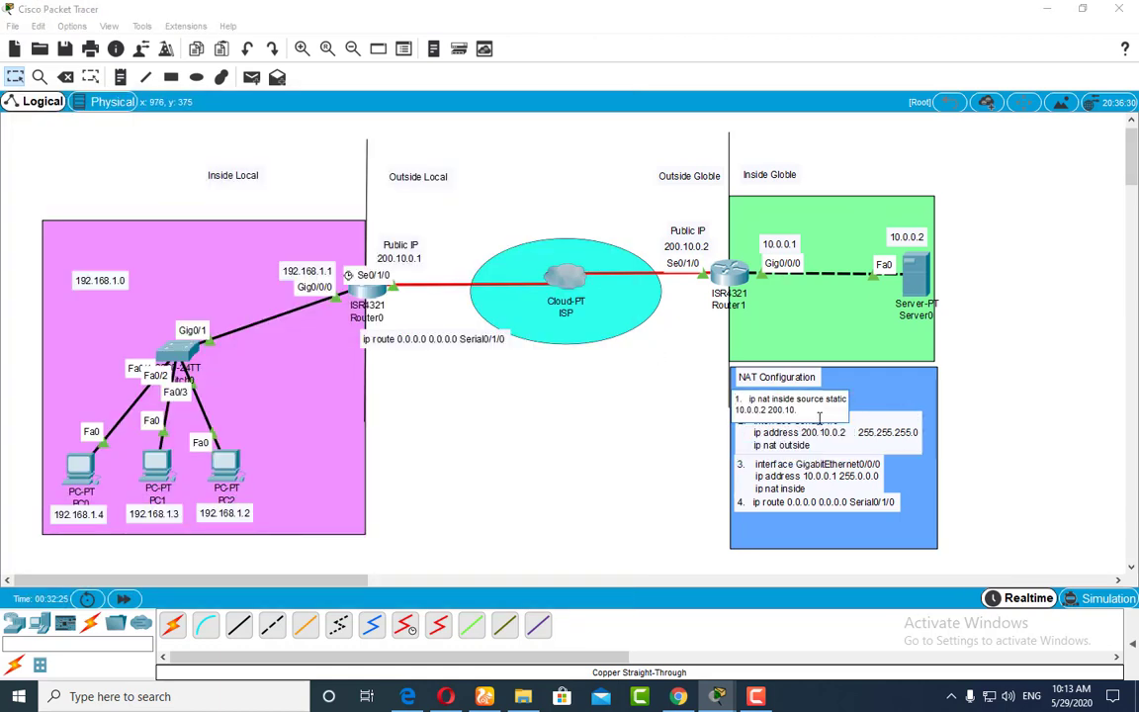
pyautogui.moveTo(817, 414); pyautogui.dragTo(749, 405)
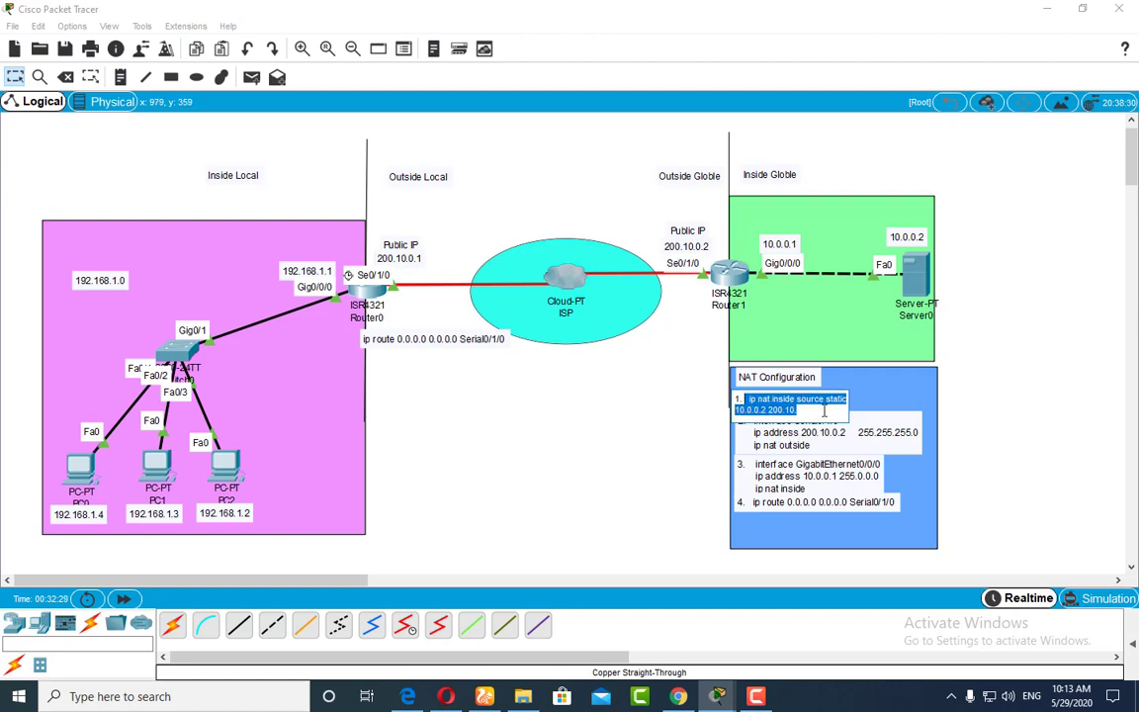
pyautogui.click(797, 410)
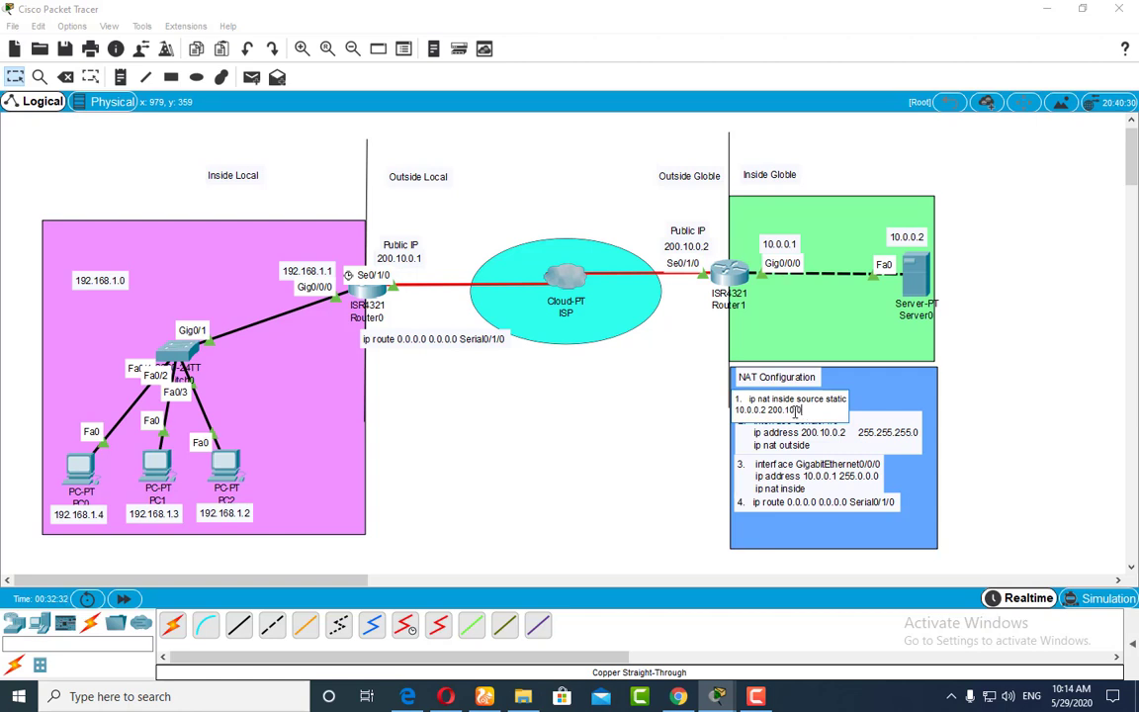
pyautogui.click(941, 395)
pyautogui.click(951, 401)
# Step: Highlight the command and both addresses in NAT note 1 and the Serial0/1/0 settings in note 2 to review them
pyautogui.doubleClick(921, 409)
pyautogui.moveTo(748, 399); pyautogui.dragTo(843, 400)
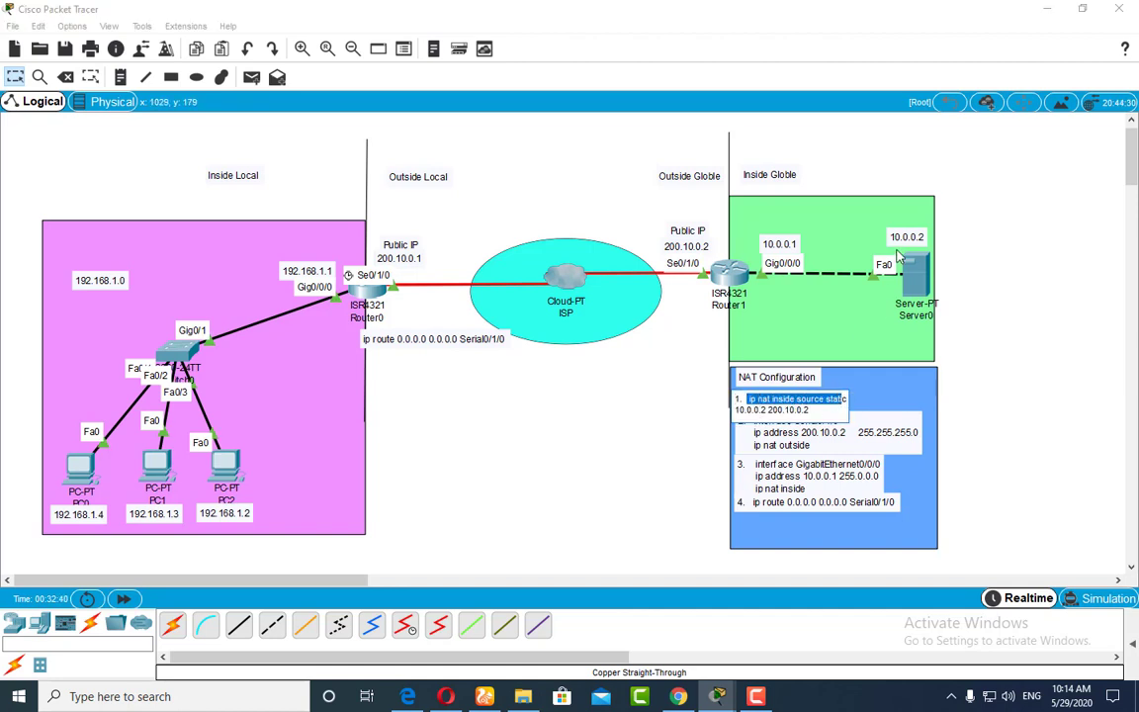
pyautogui.moveTo(736, 413); pyautogui.dragTo(764, 415)
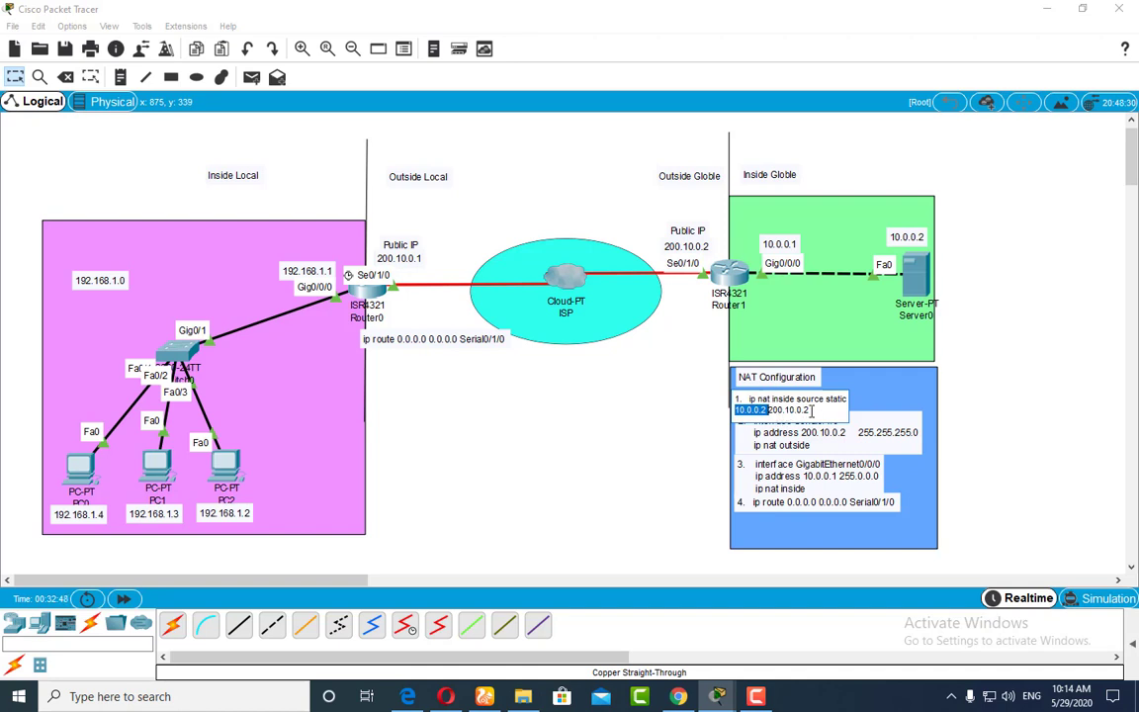
pyautogui.moveTo(812, 409); pyautogui.dragTo(777, 414)
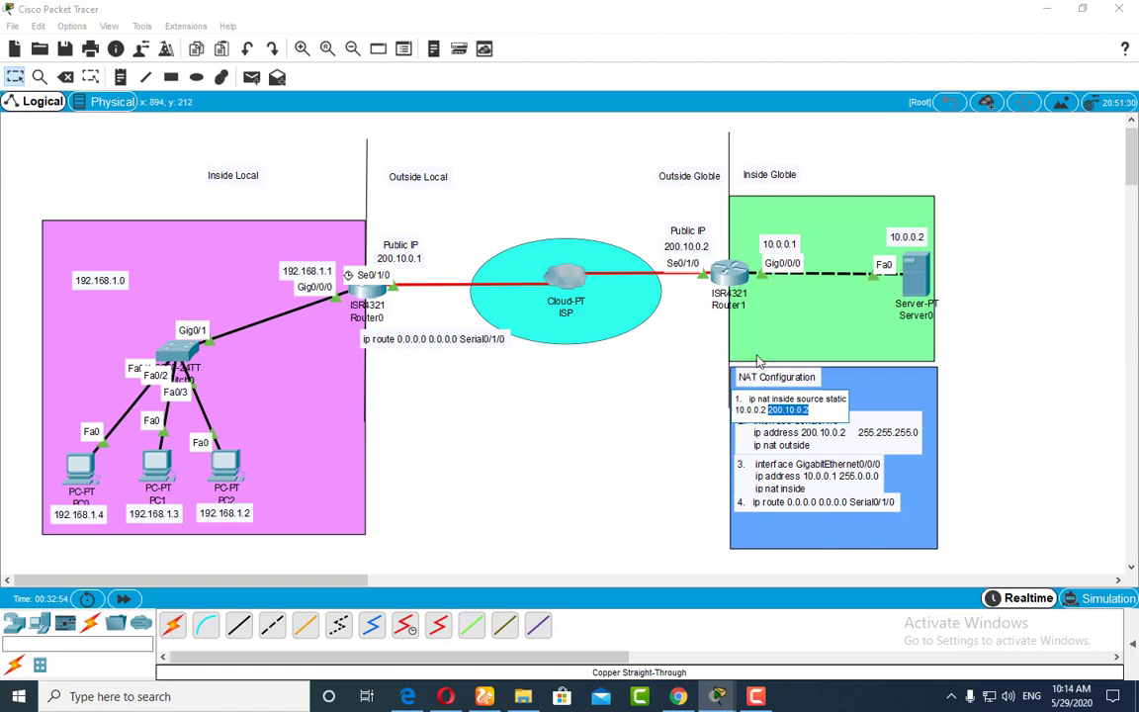
pyautogui.click(747, 419)
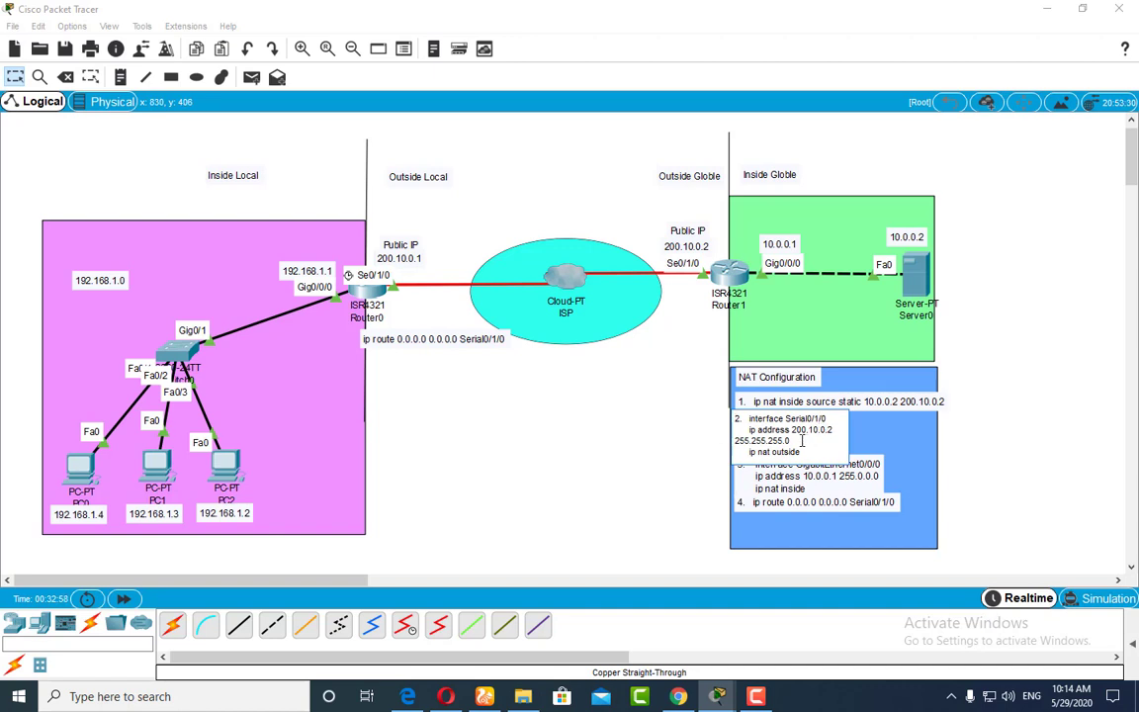
pyautogui.moveTo(802, 442); pyautogui.dragTo(748, 418)
# Step: Review NAT notes 3 and 4 by highlighting the GigabitEthernet0/0/0 inside settings and the default route through Serial0/1/0
pyautogui.click(822, 479)
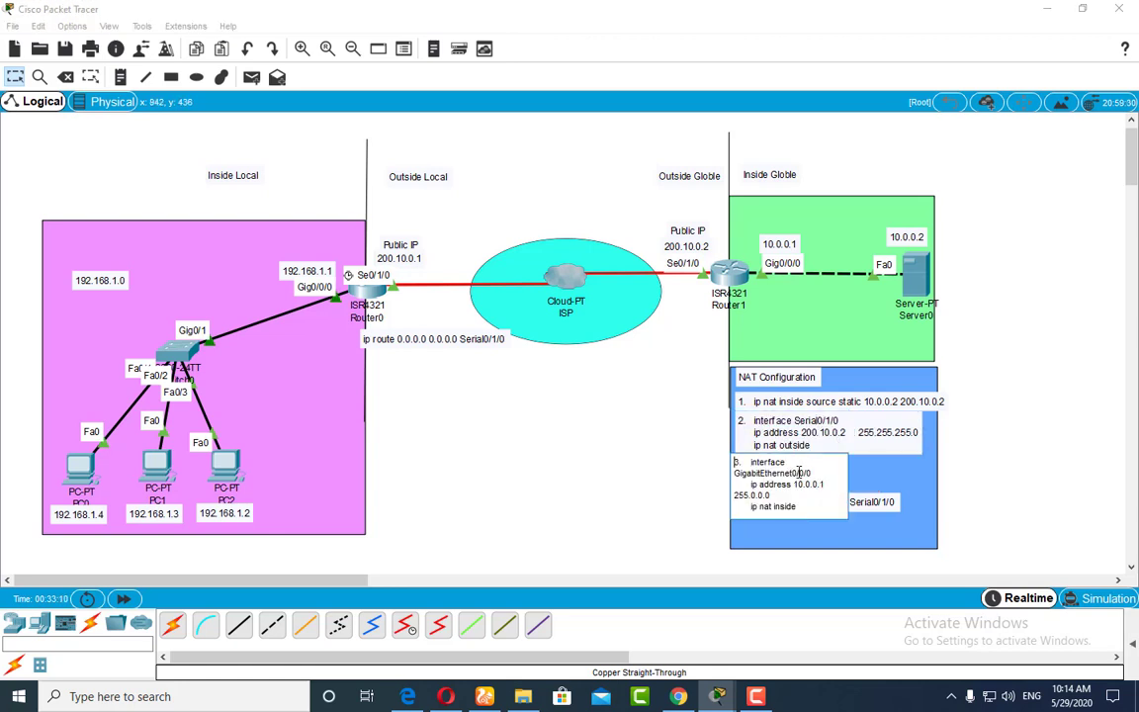
pyautogui.moveTo(819, 470); pyautogui.dragTo(733, 472)
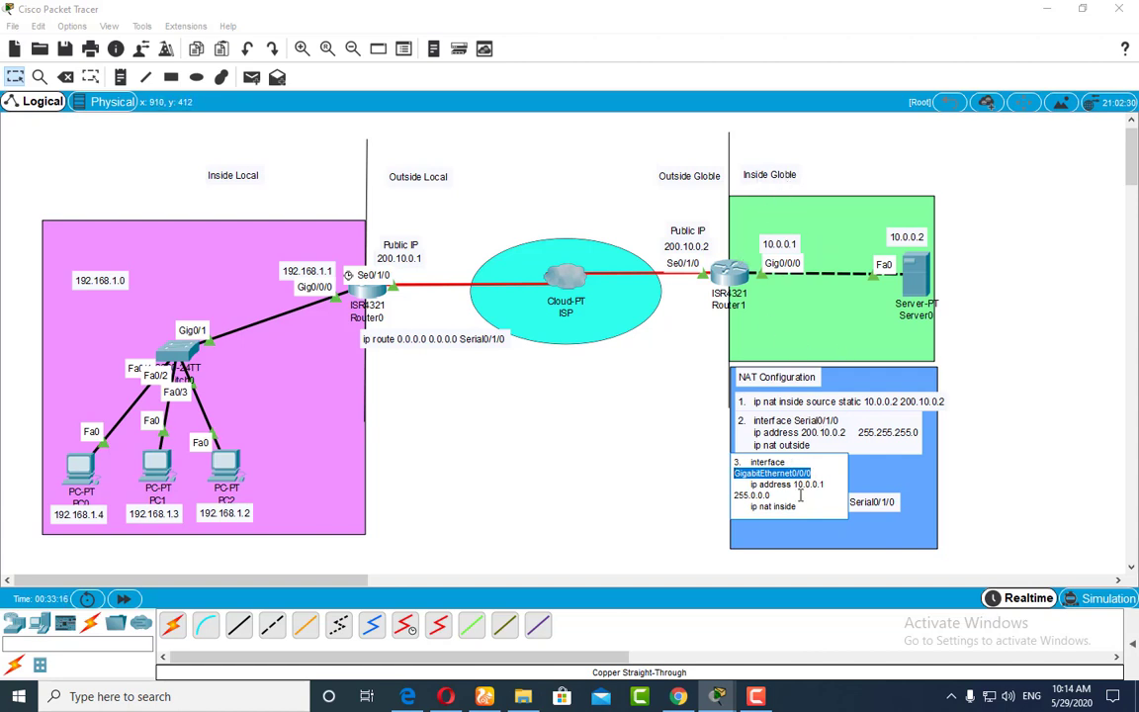
pyautogui.moveTo(800, 496); pyautogui.dragTo(755, 484)
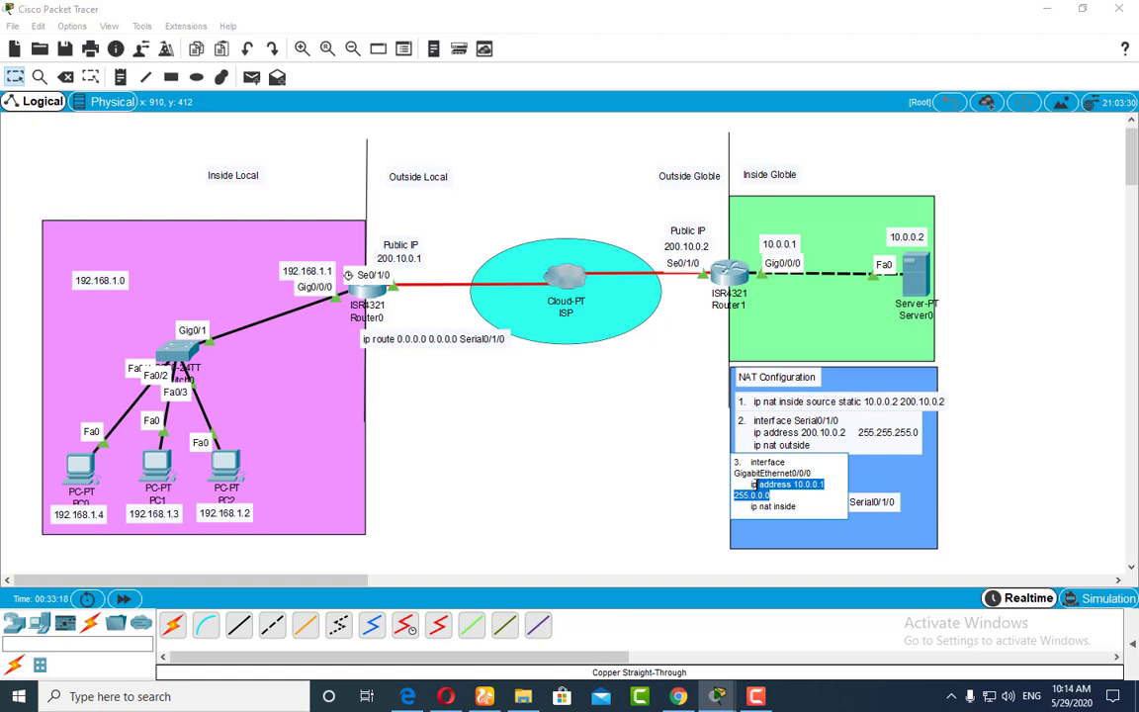
pyautogui.click(980, 462)
pyautogui.click(791, 502)
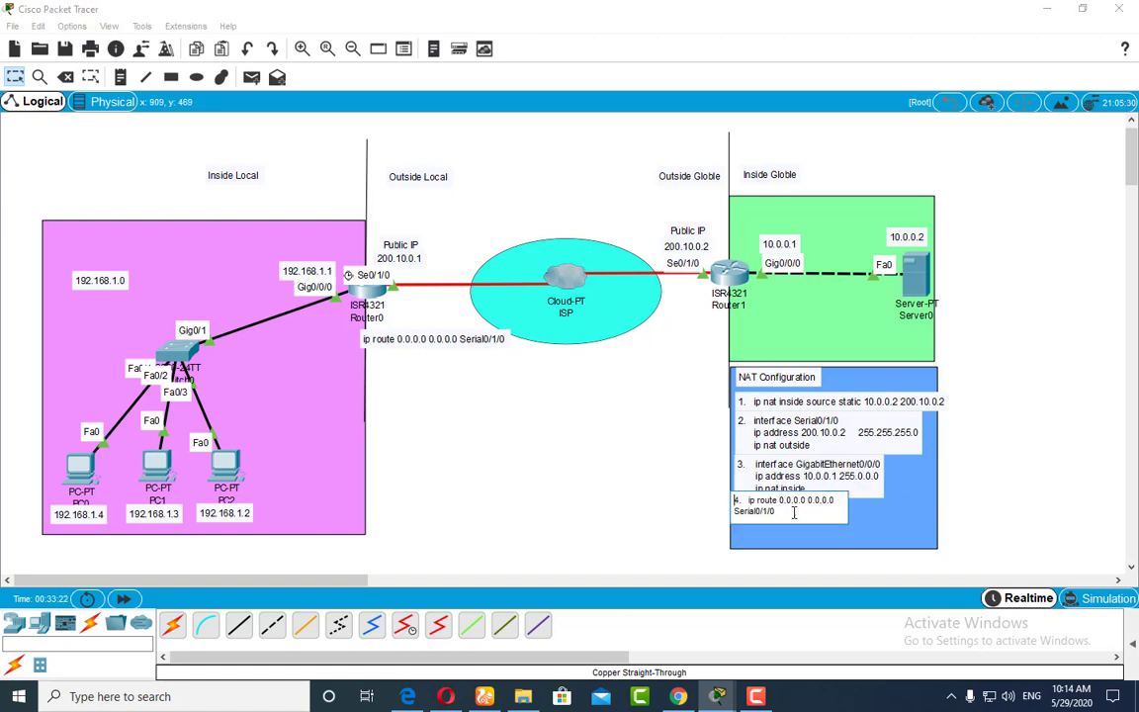
pyautogui.moveTo(788, 511); pyautogui.dragTo(672, 451)
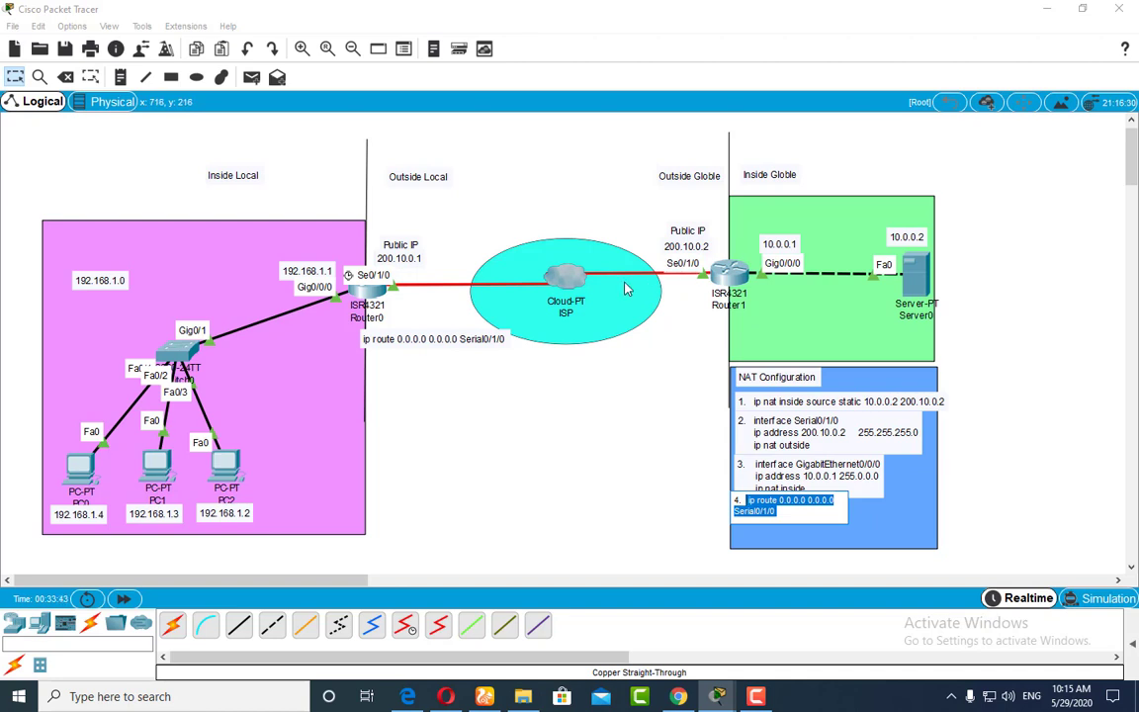
pyautogui.click(642, 432)
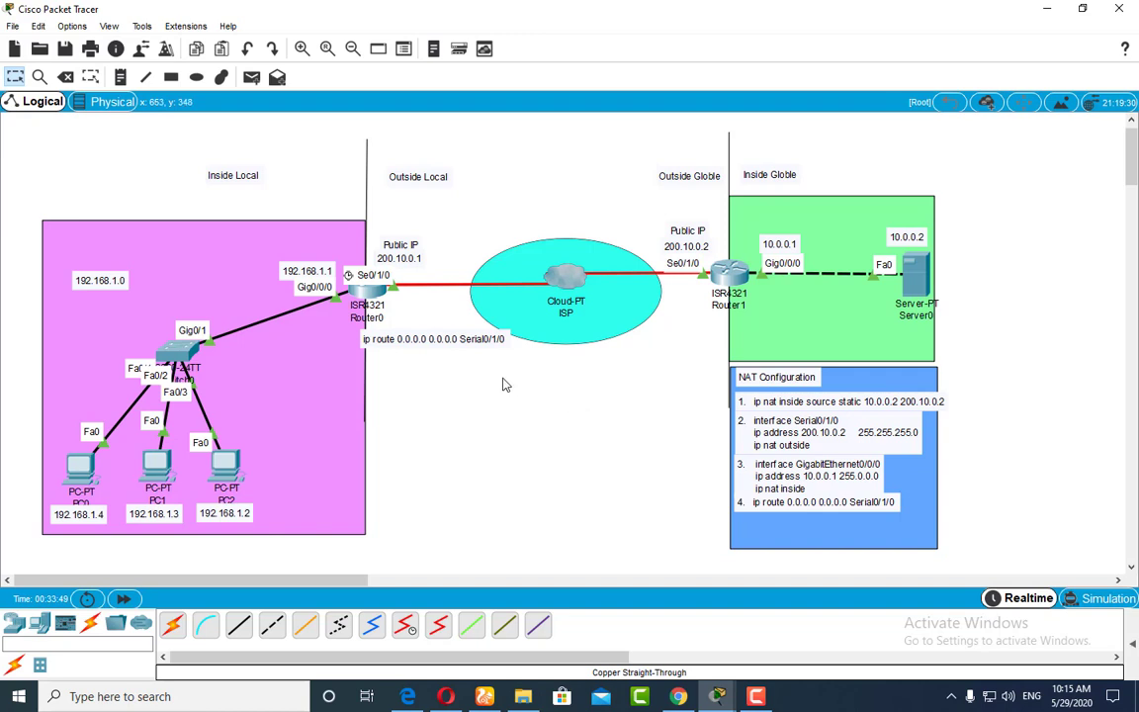
# Step: Nudge the ip route note closer to Router0 and shift the 192.168.1.0 label within the Inside Local area
pyautogui.moveTo(390, 346); pyautogui.dragTo(381, 340)
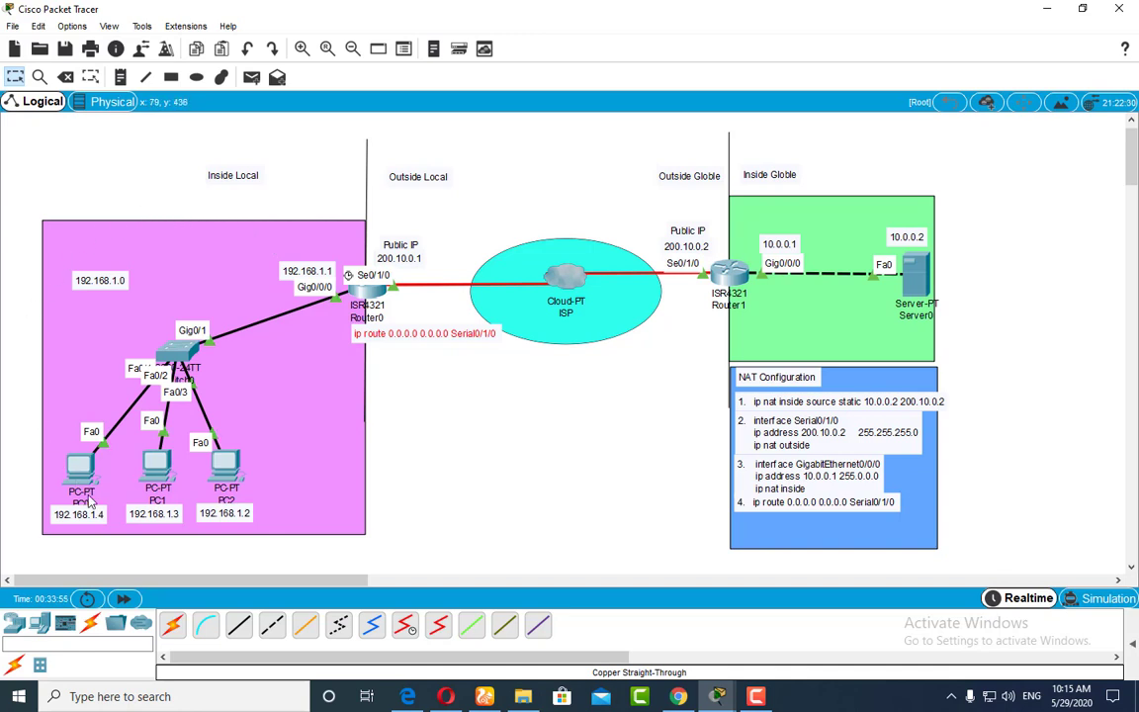
pyautogui.moveTo(84, 276); pyautogui.dragTo(109, 269)
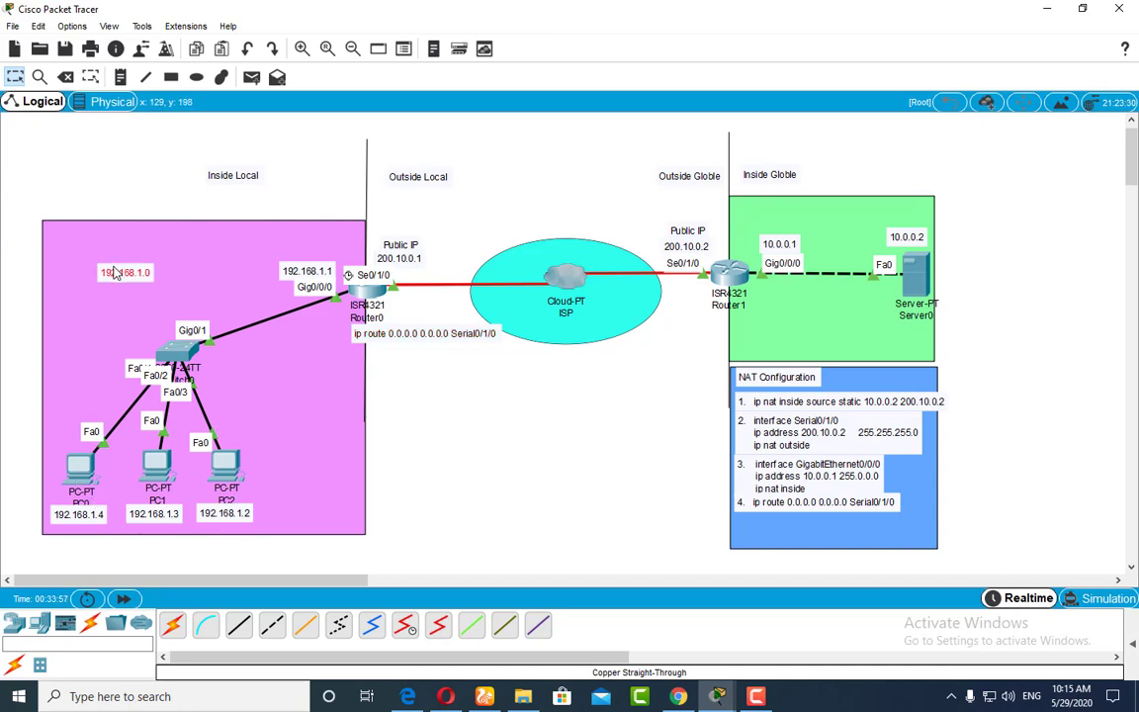
# Step: Add a note reading "Private" just above the 192.168.1.0 label
pyautogui.click(119, 76)
pyautogui.click(99, 254)
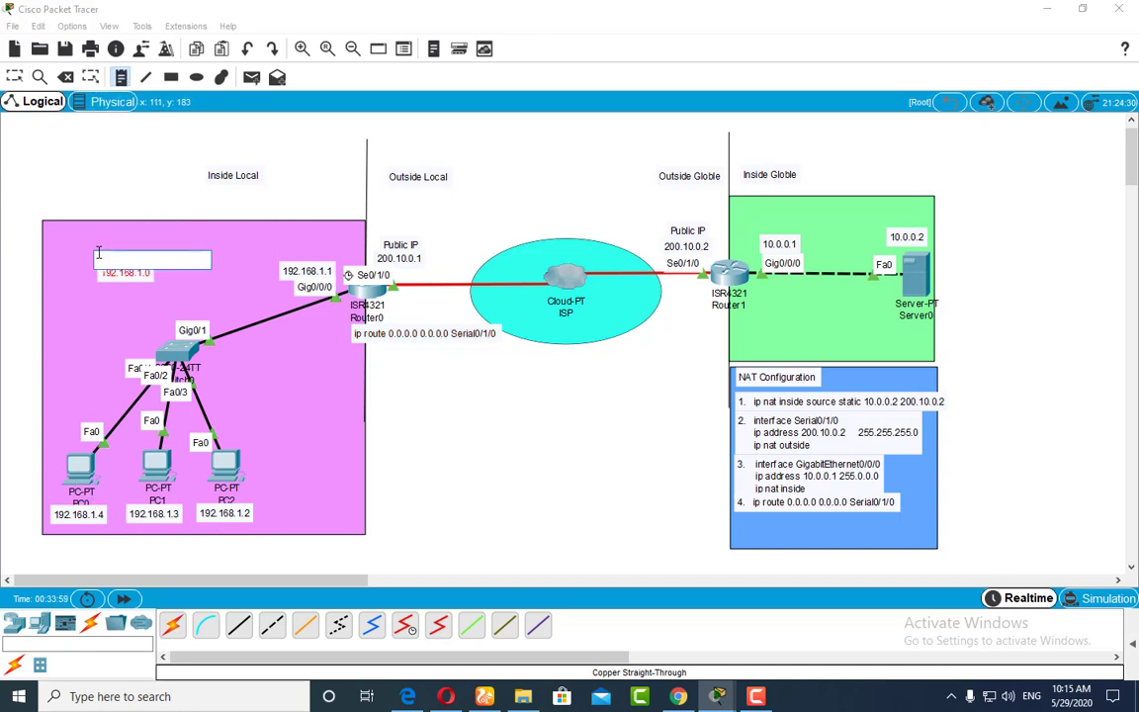
pyautogui.write('Private')
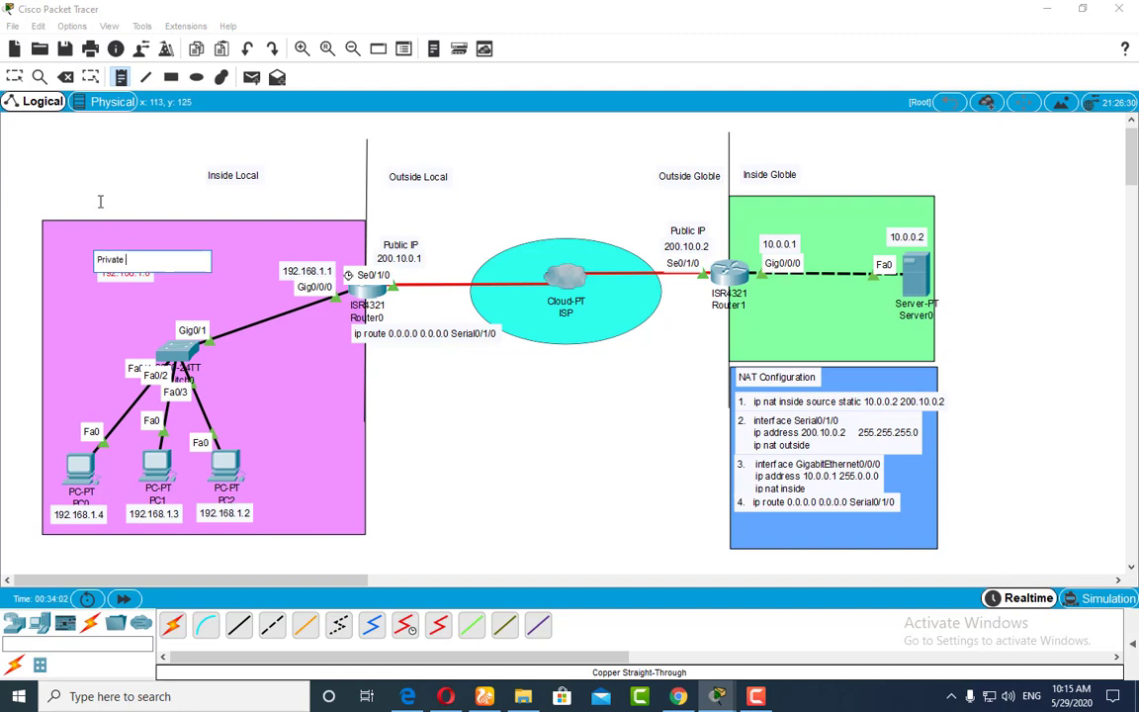
pyautogui.press('Escape')
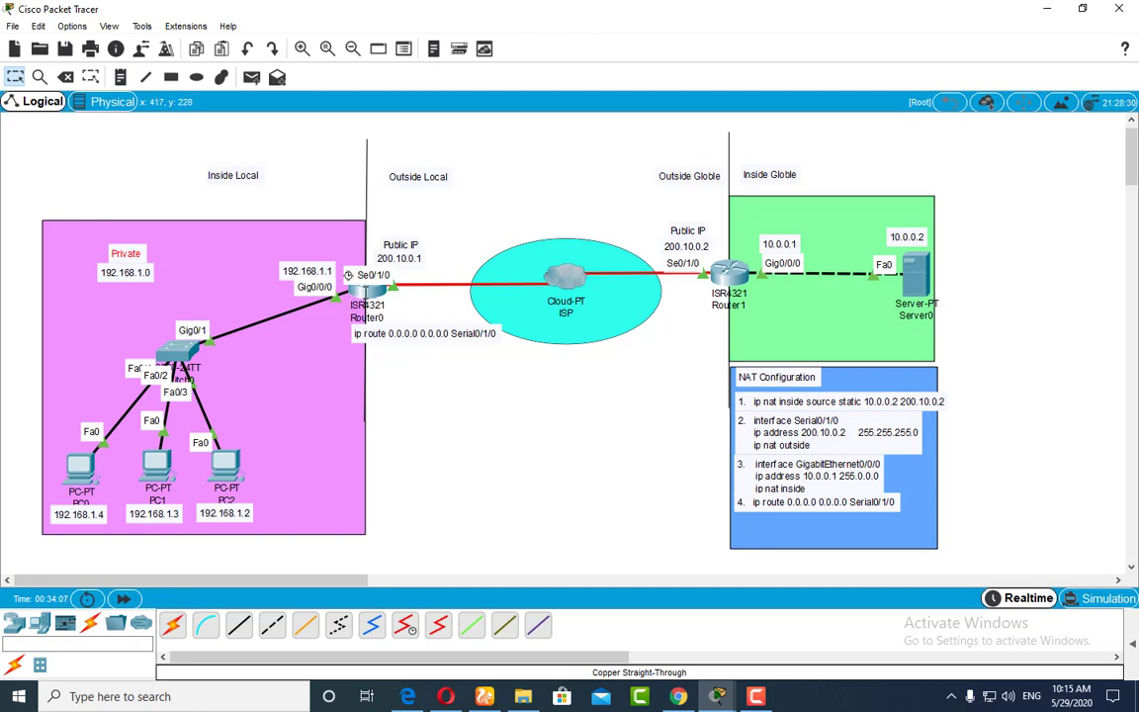
# Step: Add a note reading "NAT / PAT" centred above the ISP cloud, between the Outside Local and Outside Globle labels
pyautogui.moveTo(363, 292)
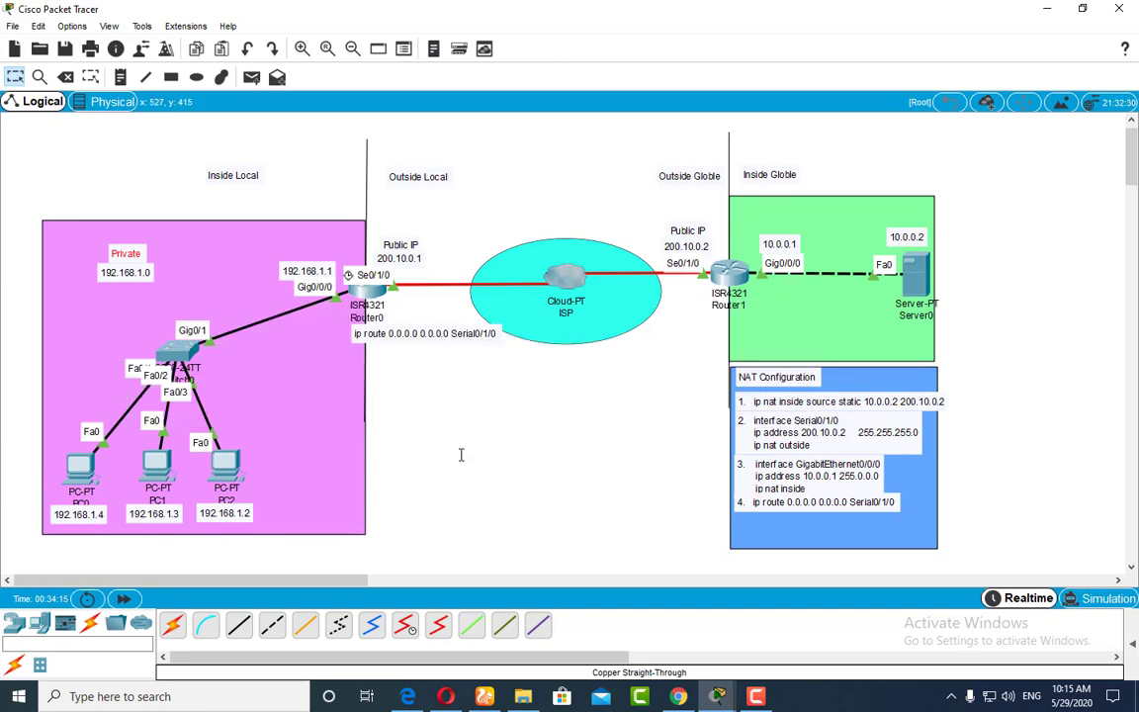
pyautogui.click(120, 76)
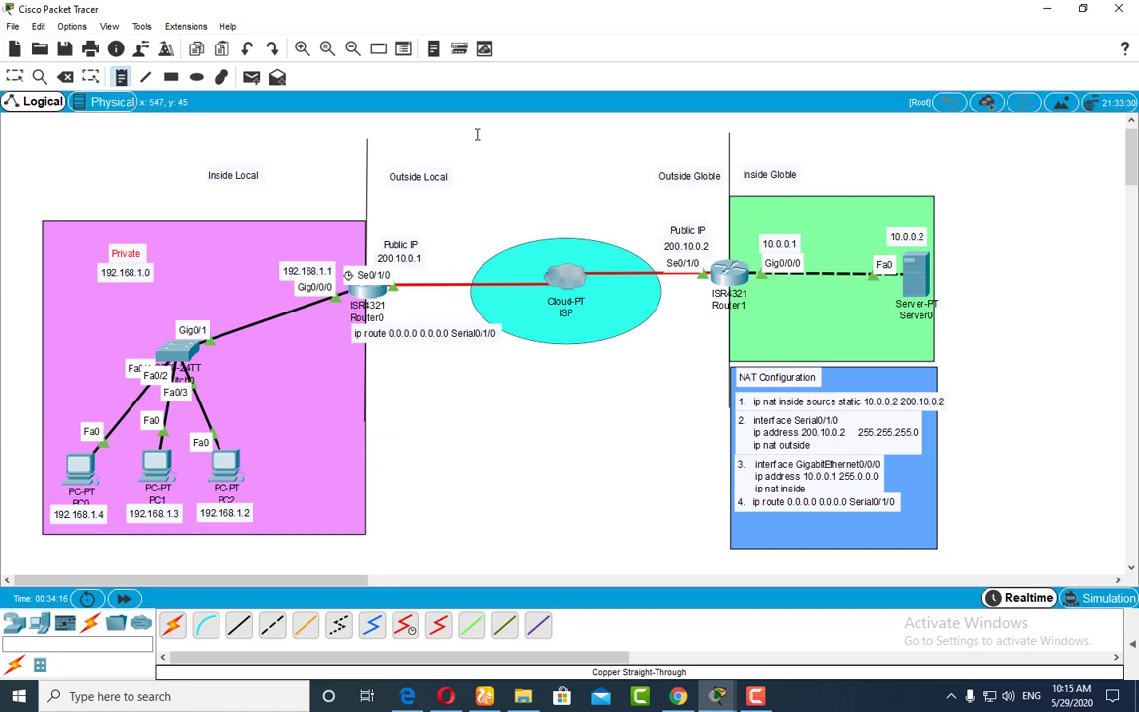
pyautogui.click(474, 137)
pyautogui.write('NAT /PAT')
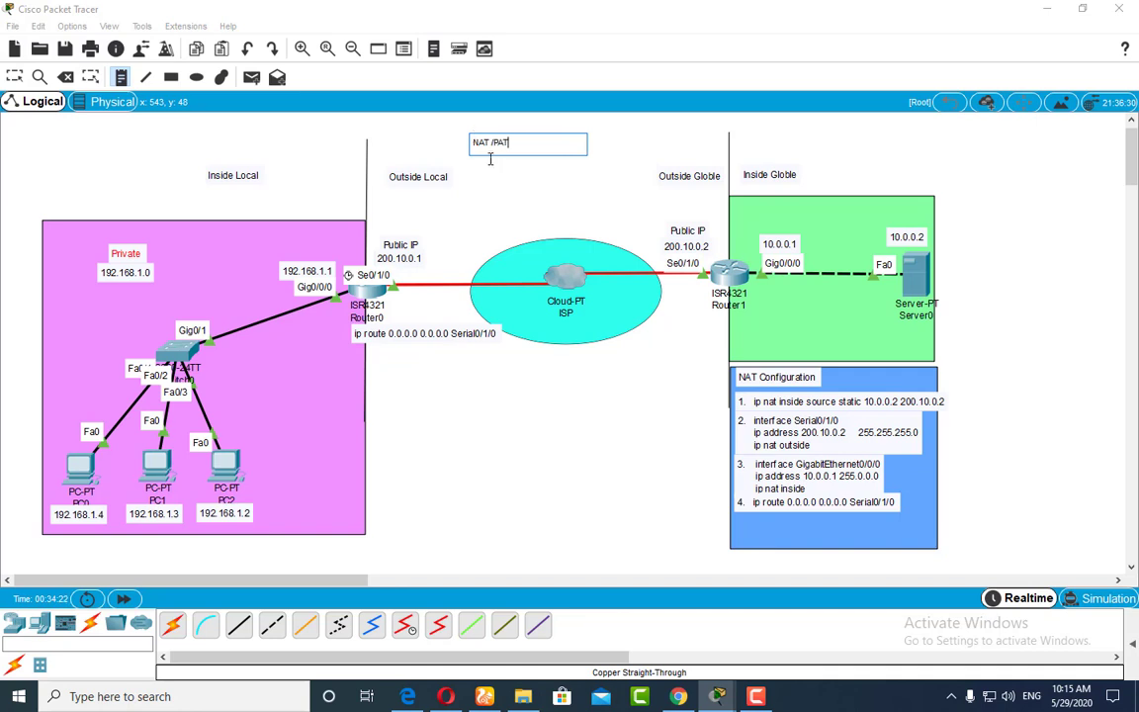
pyautogui.press('Escape')
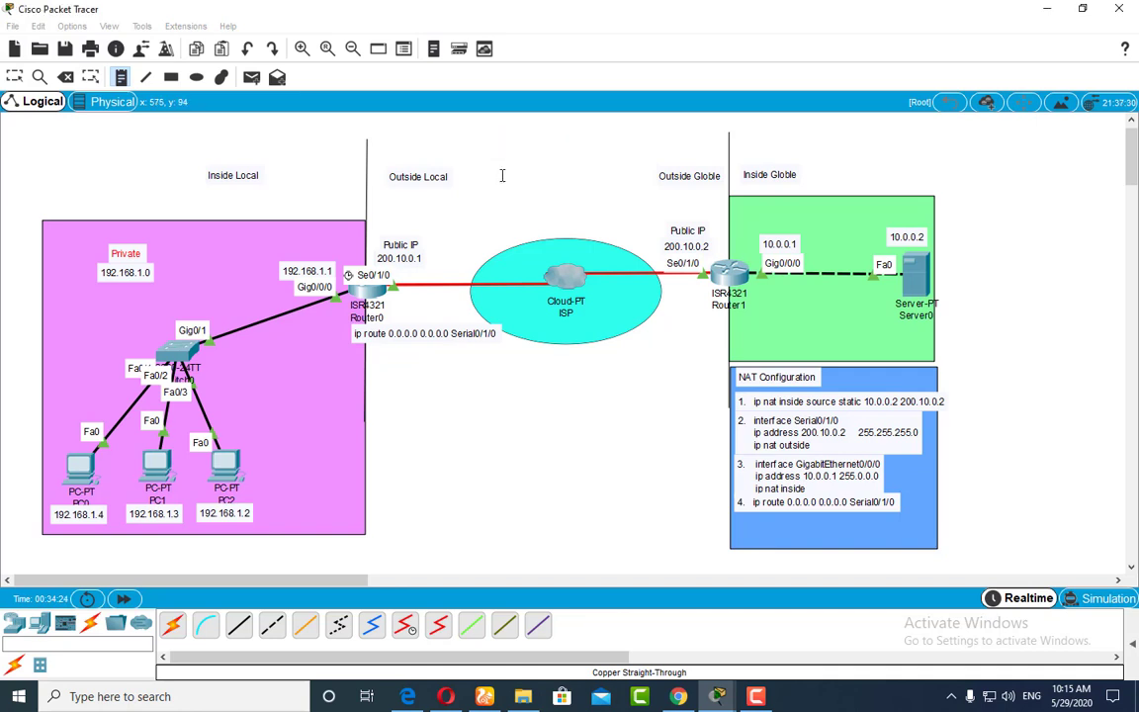
pyautogui.moveTo(542, 147); pyautogui.dragTo(559, 151)
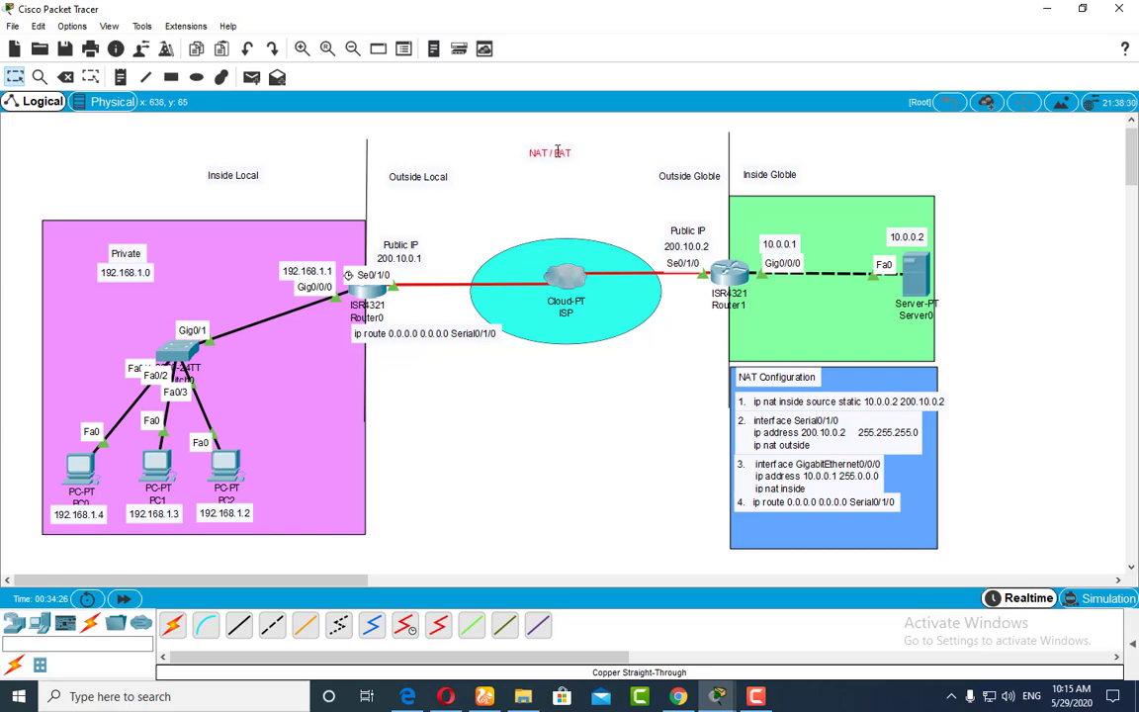
pyautogui.click(378, 290)
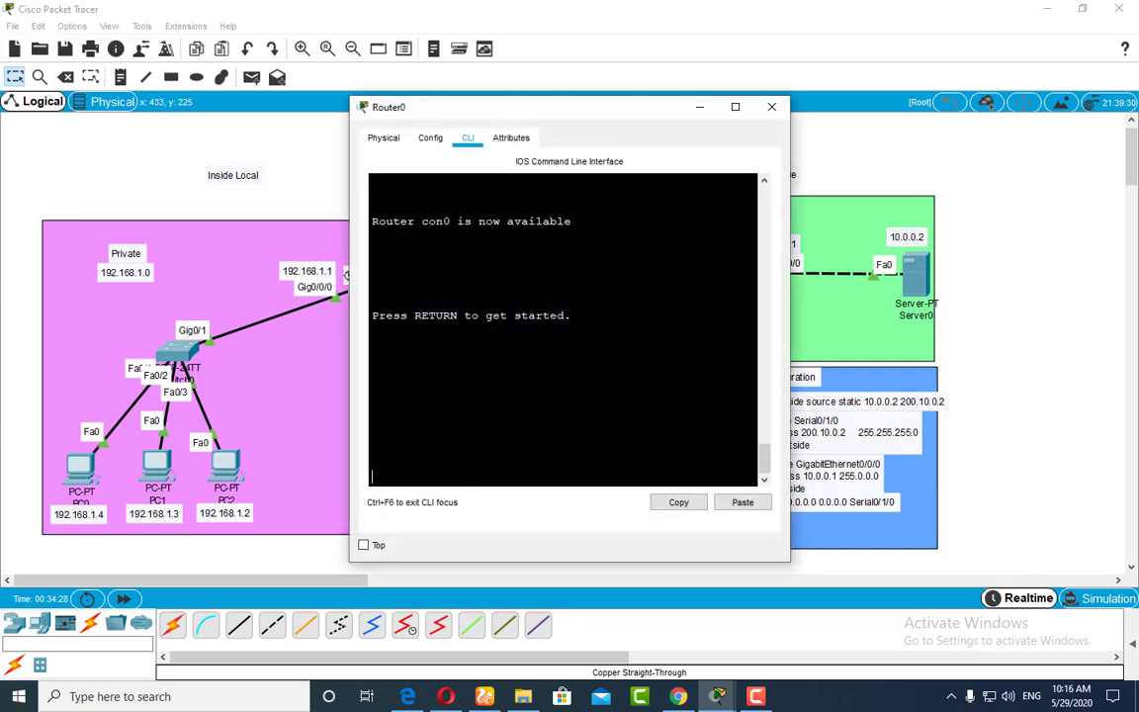
pyautogui.click(767, 106)
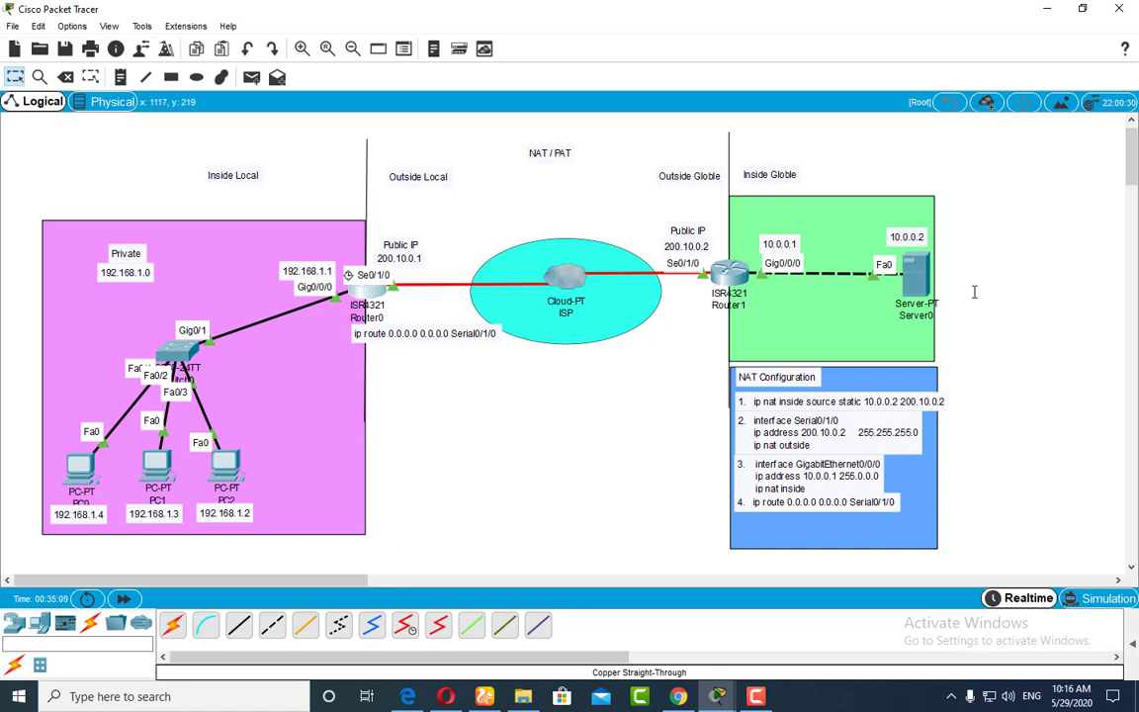
pyautogui.moveTo(1006, 146); pyautogui.dragTo(636, 573)
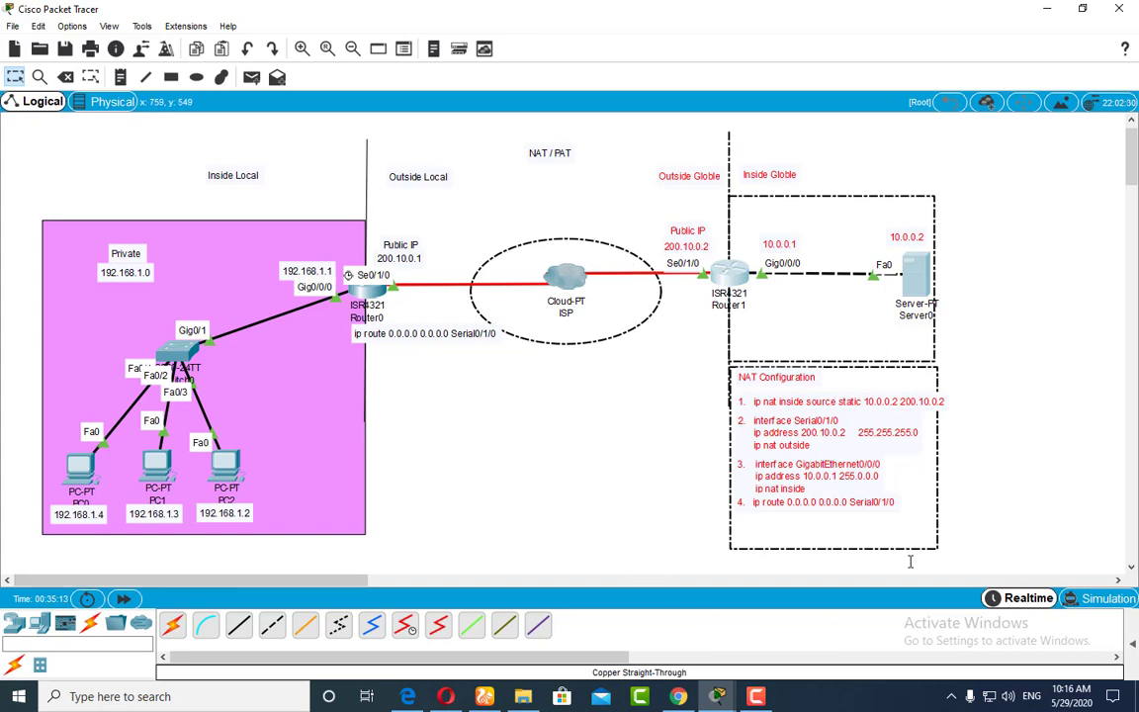
pyautogui.click(910, 560)
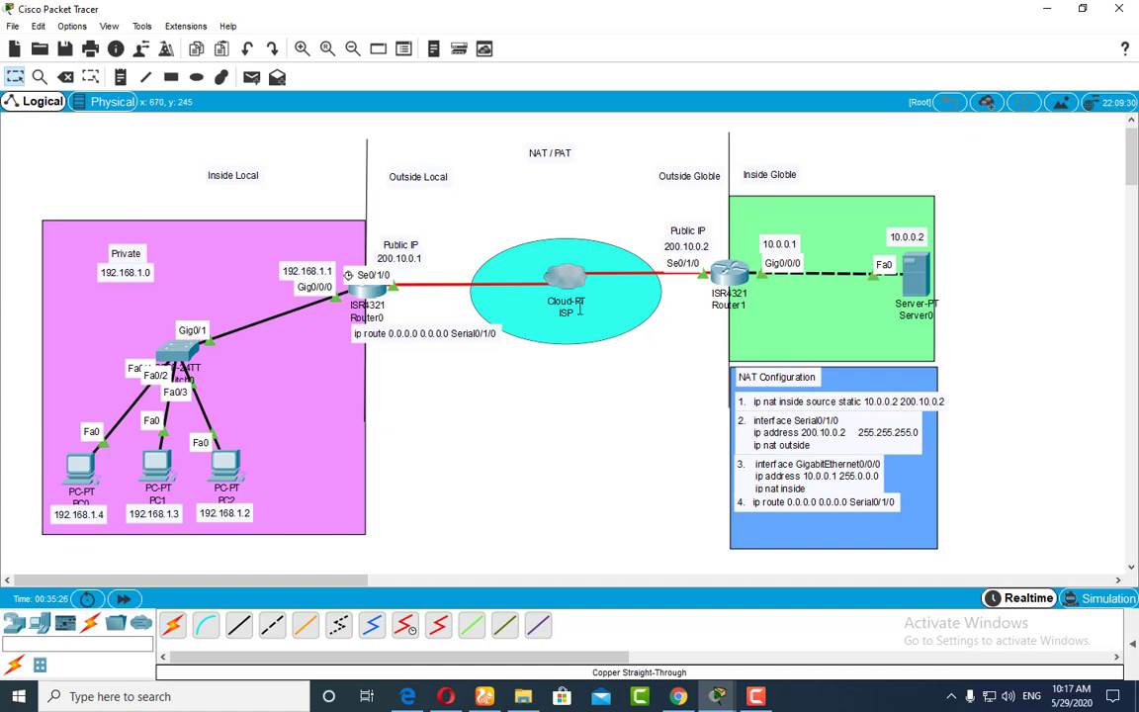
pyautogui.click(909, 269)
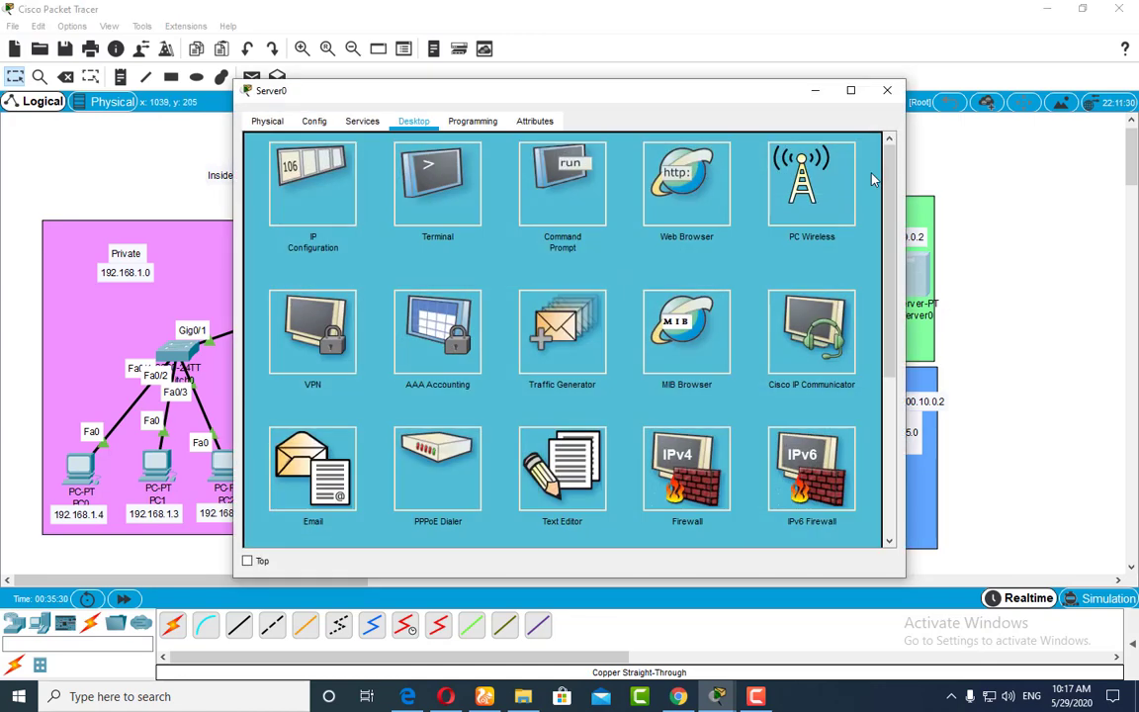
pyautogui.moveTo(689, 97); pyautogui.dragTo(749, 311)
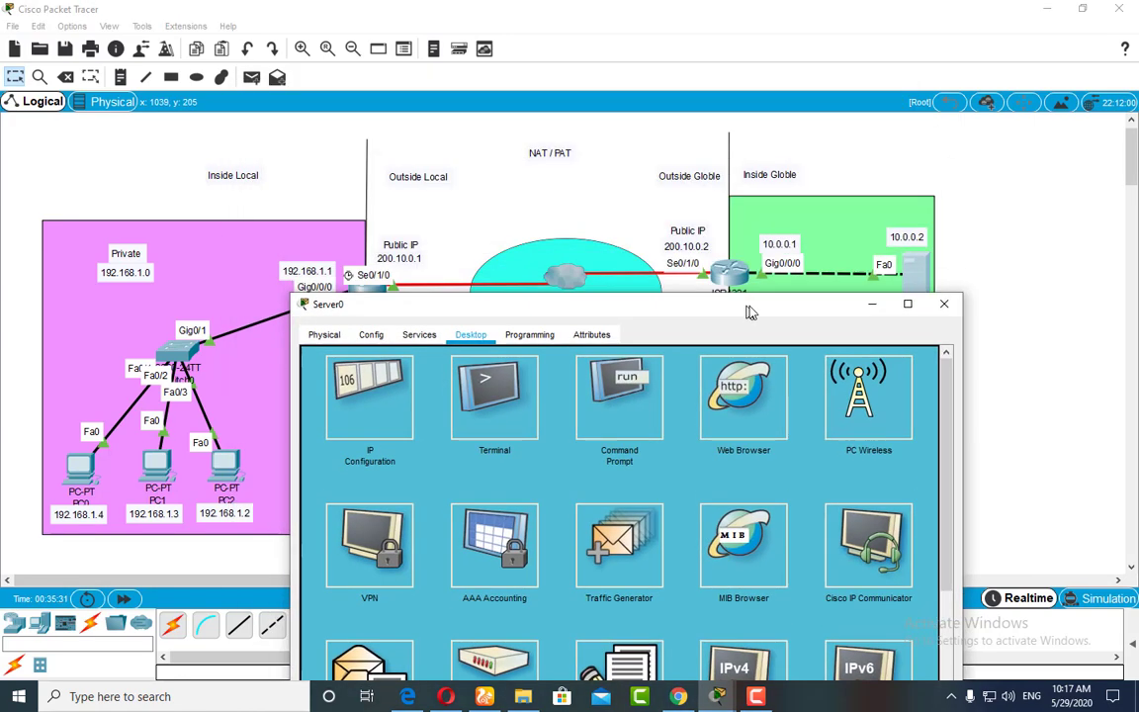
pyautogui.click(943, 303)
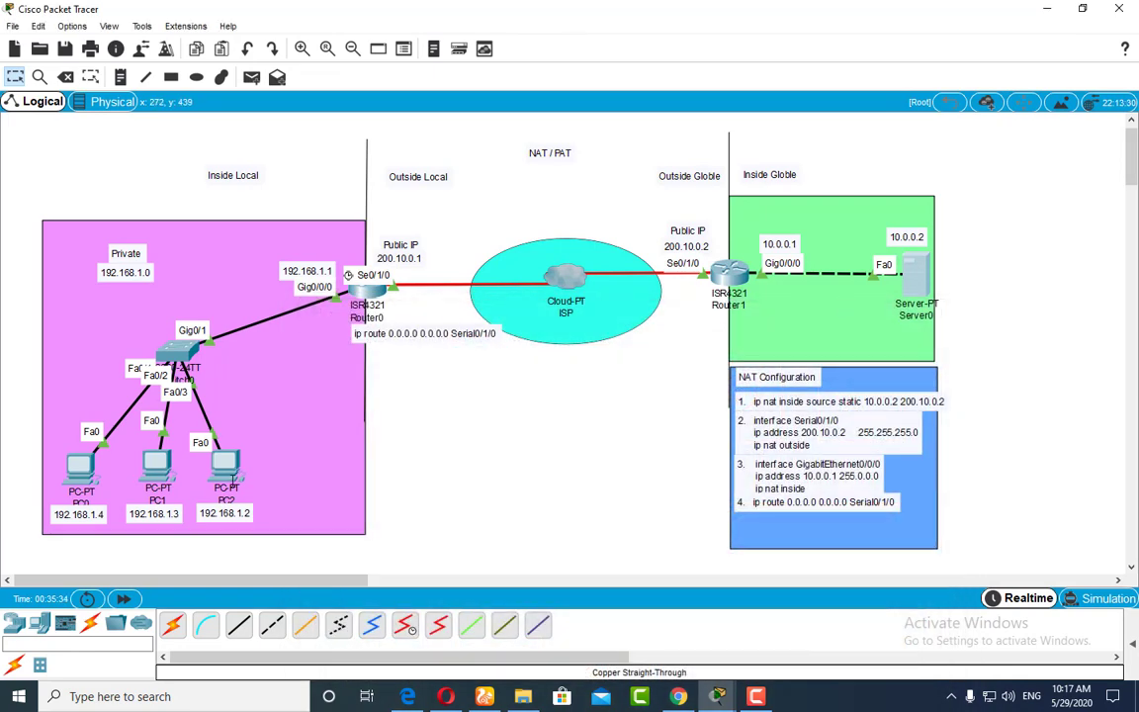
# Step: Close PC2's web browser and ping 10.0.0.2 from its Command Prompt
pyautogui.click(233, 468)
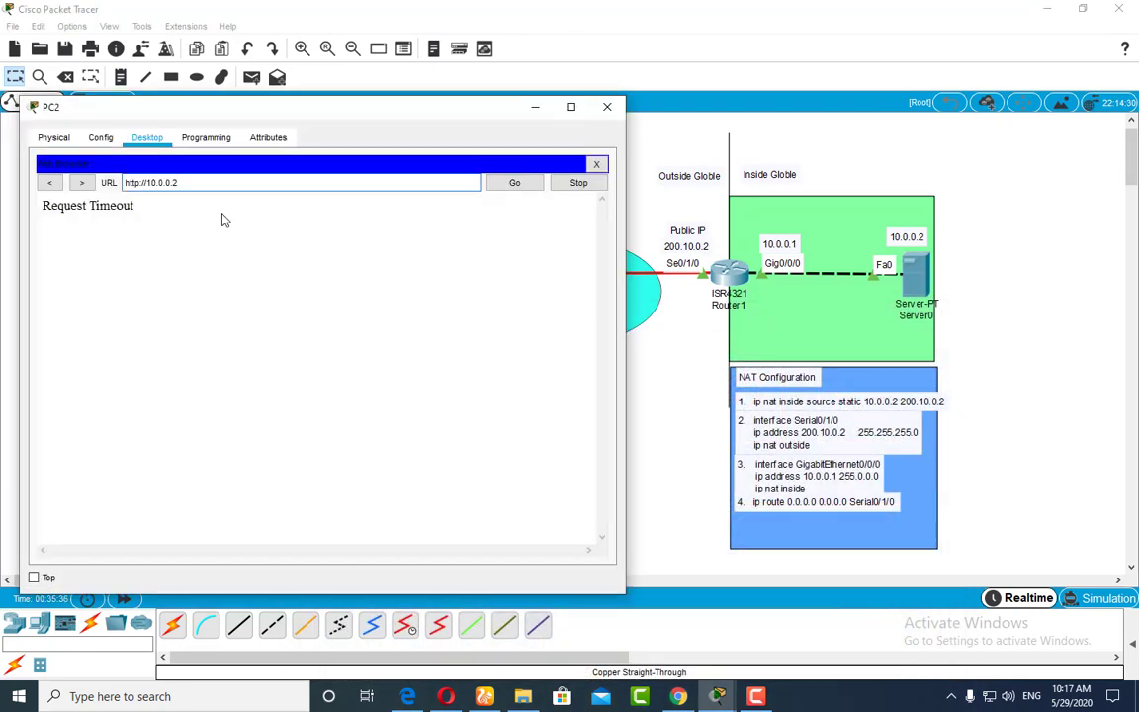
pyautogui.click(595, 165)
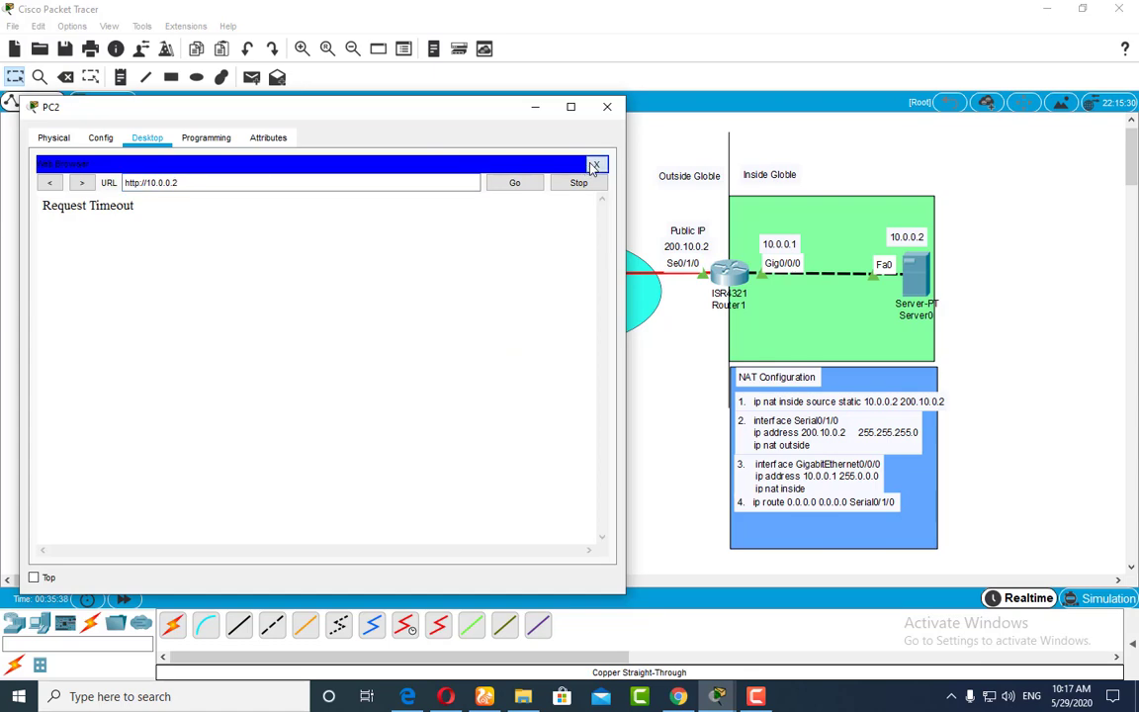
pyautogui.moveTo(466, 107); pyautogui.dragTo(427, 106)
pyautogui.click(365, 196)
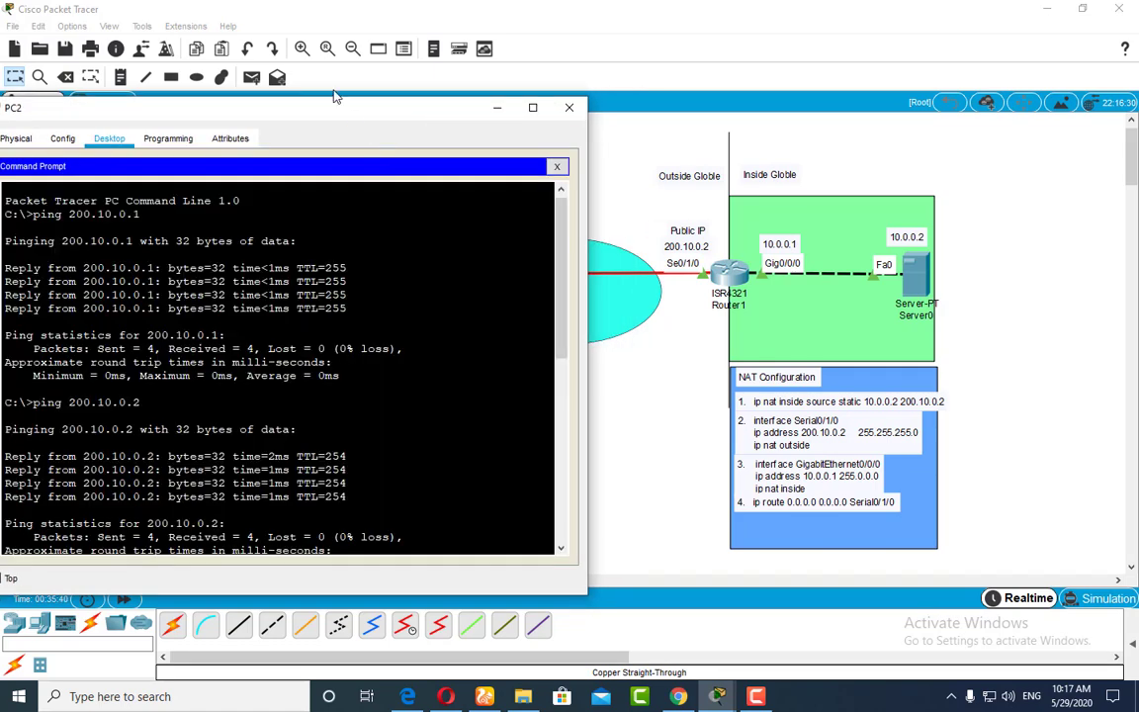
pyautogui.moveTo(290, 96); pyautogui.dragTo(350, 99)
pyautogui.scroll(-10, 306, 365)
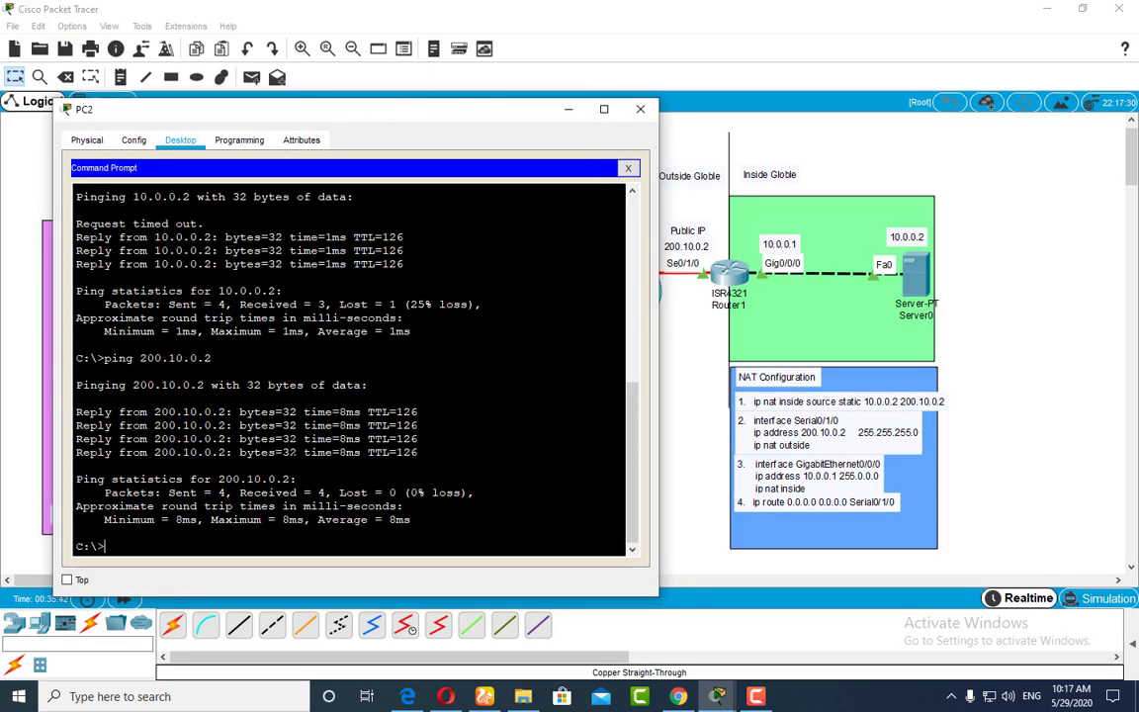
pyautogui.press('Up')
pyautogui.press('Up')
pyautogui.press('Return')
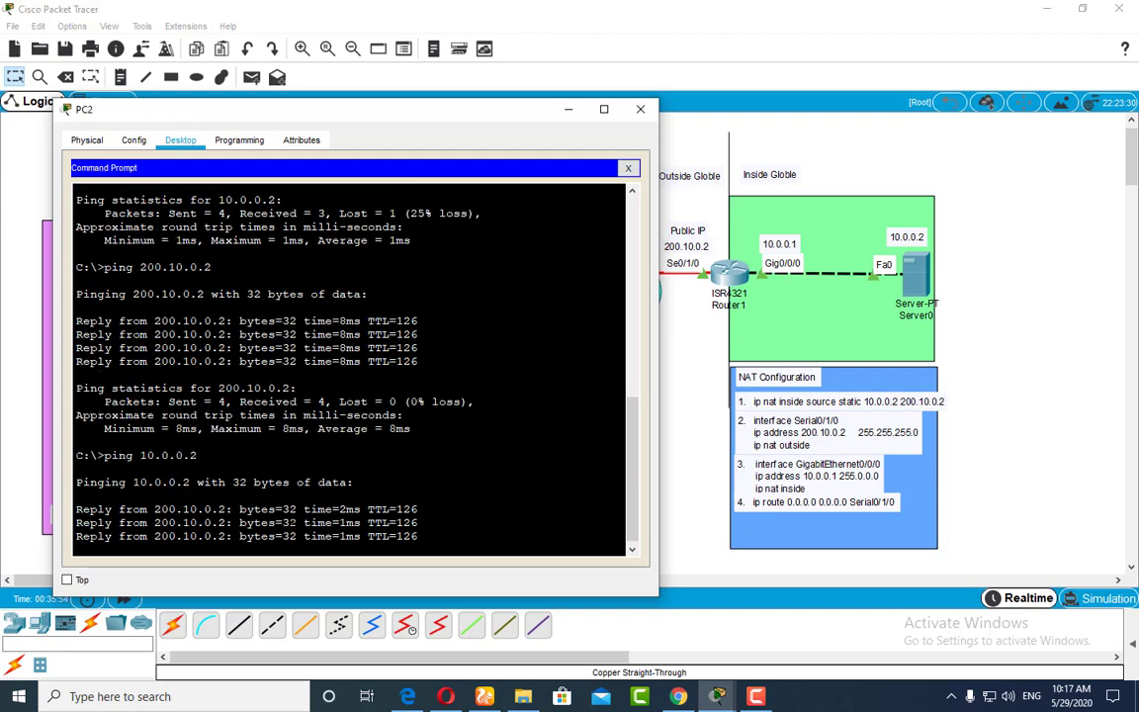
pyautogui.moveTo(380, 107); pyautogui.dragTo(392, 95)
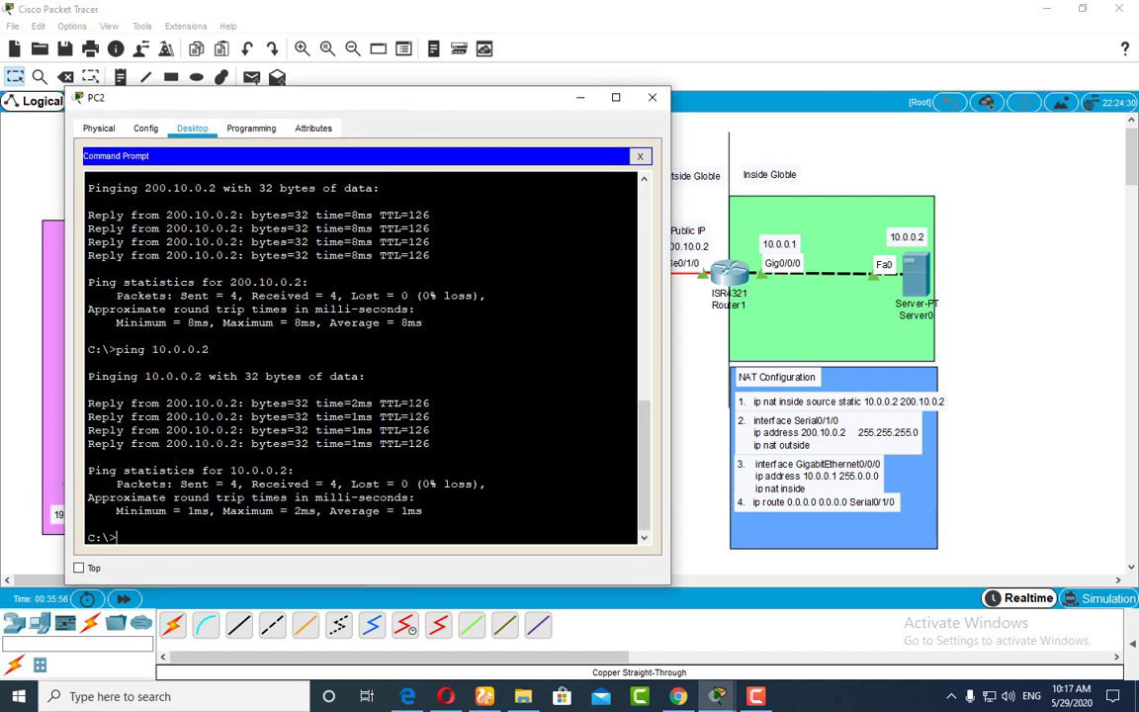
# Step: Switch to Simulation mode and ping 10.0.0.2 from PC0's Command Prompt, then minimise the PC0 window
pyautogui.click(1105, 600)
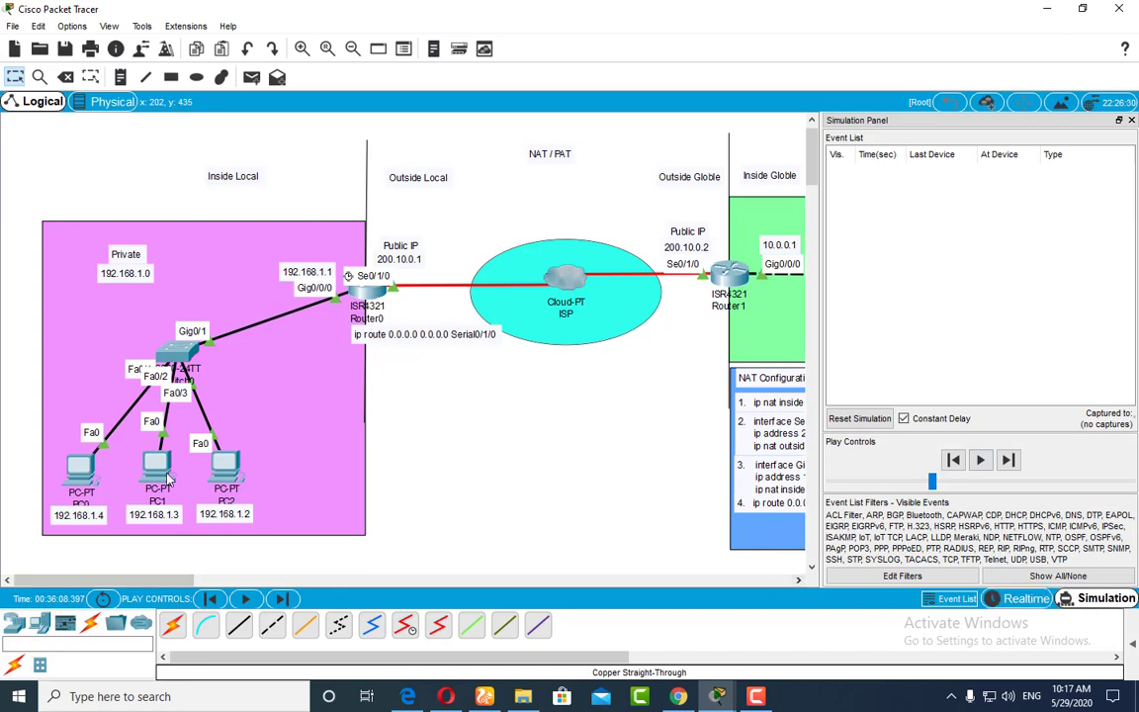
pyautogui.click(77, 463)
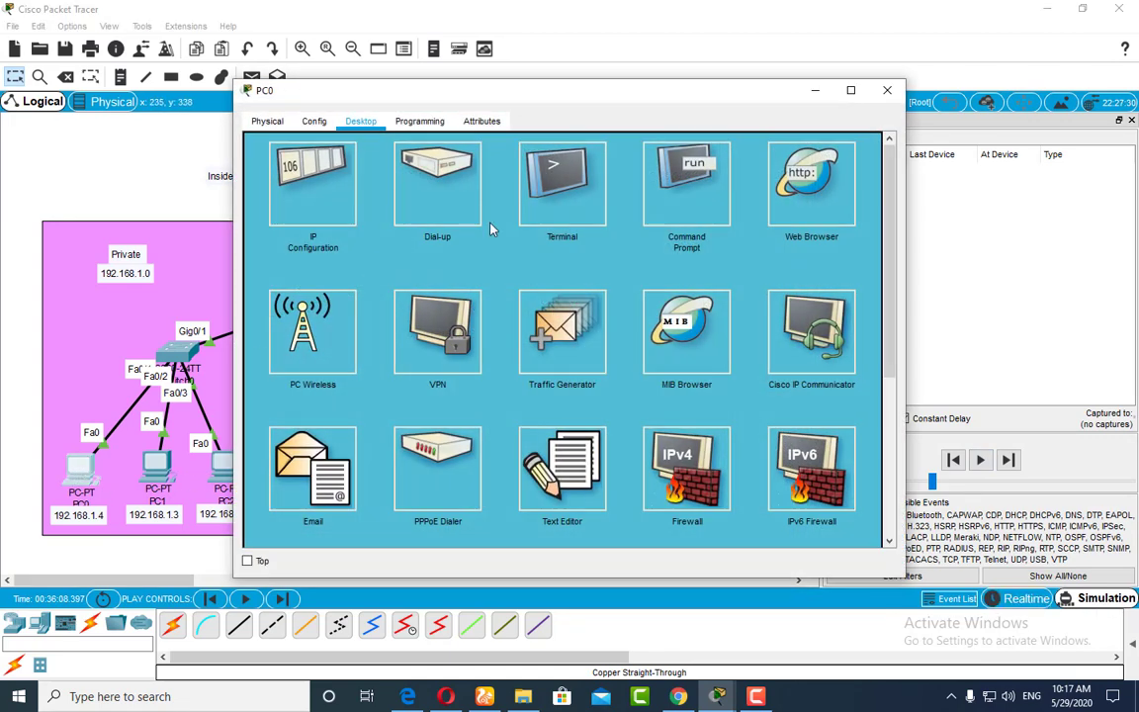
pyautogui.click(717, 205)
pyautogui.moveTo(632, 102); pyautogui.dragTo(482, 102)
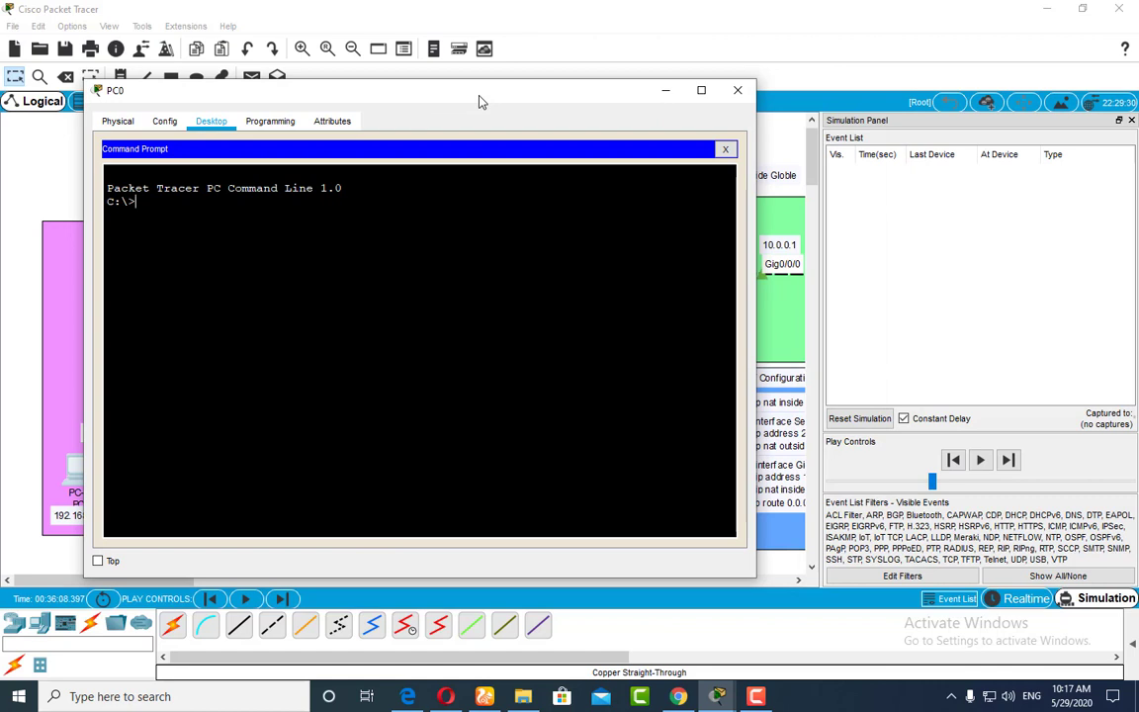
pyautogui.write('ping 10.0.0.2')
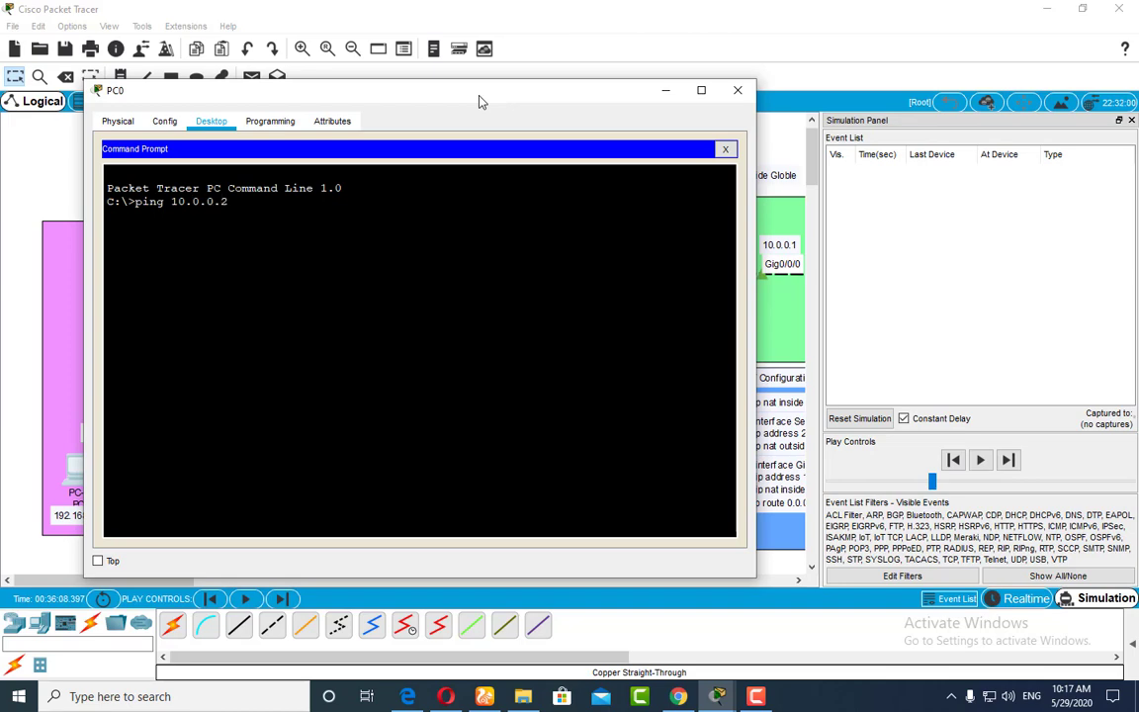
pyautogui.press('Return')
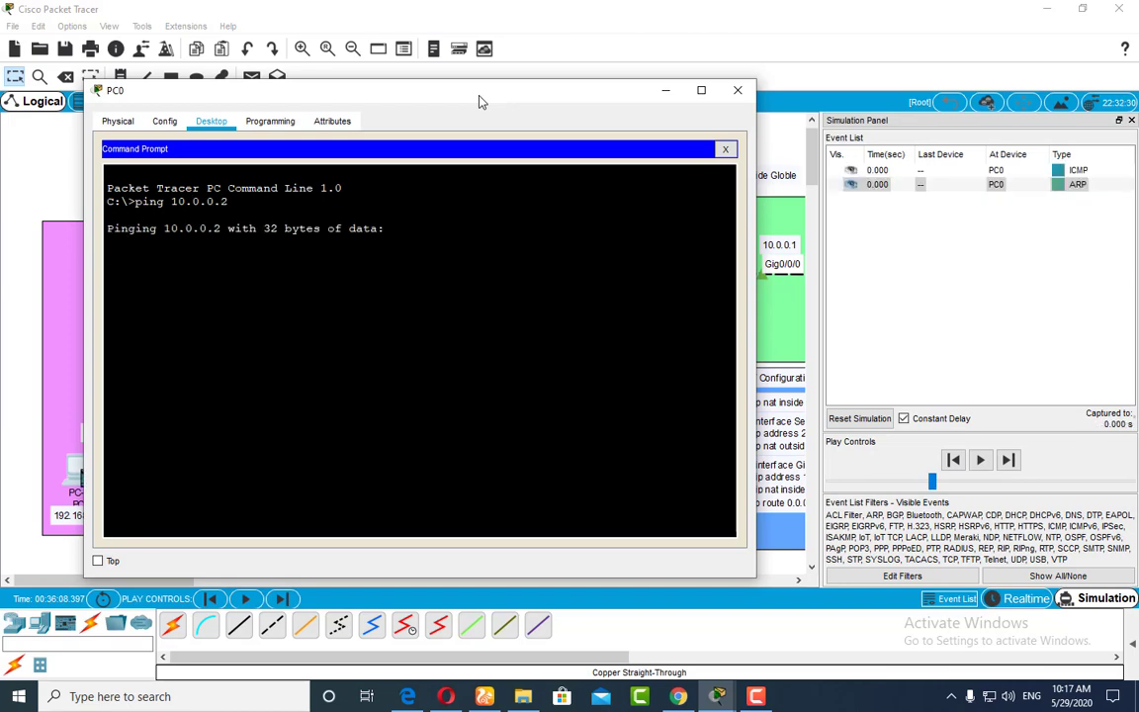
pyautogui.click(665, 90)
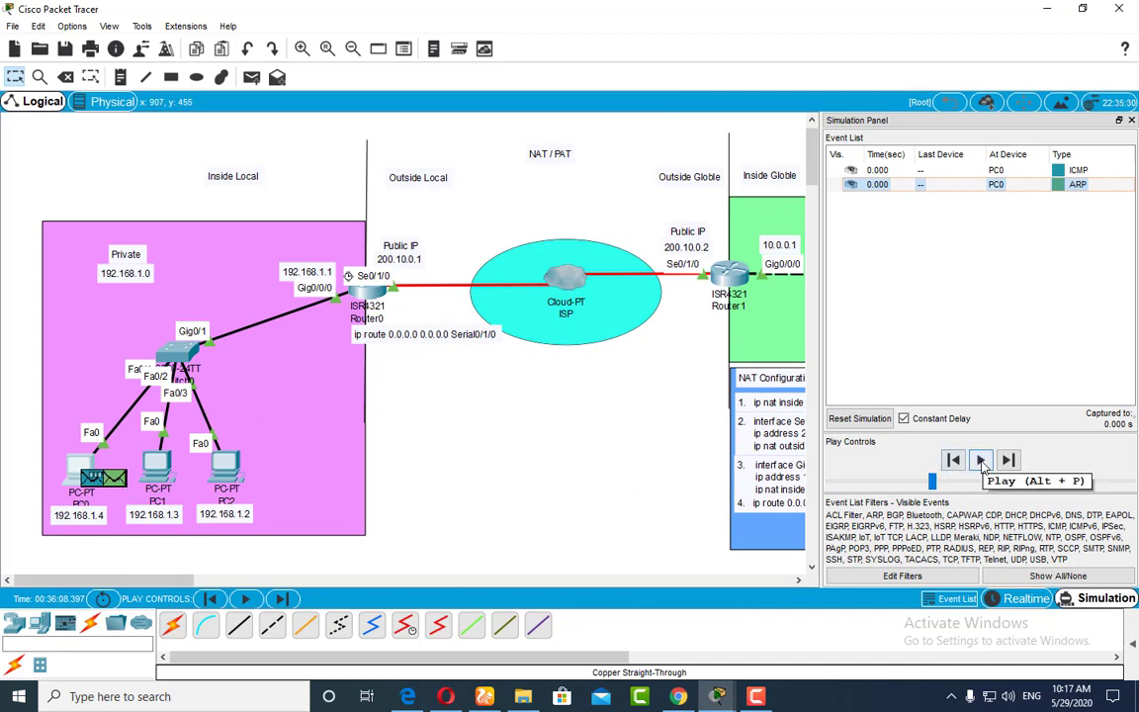
# Step: Play the simulation of PC0's ping and float the Simulation Panel so the packets can be followed across the topology
pyautogui.click(980, 460)
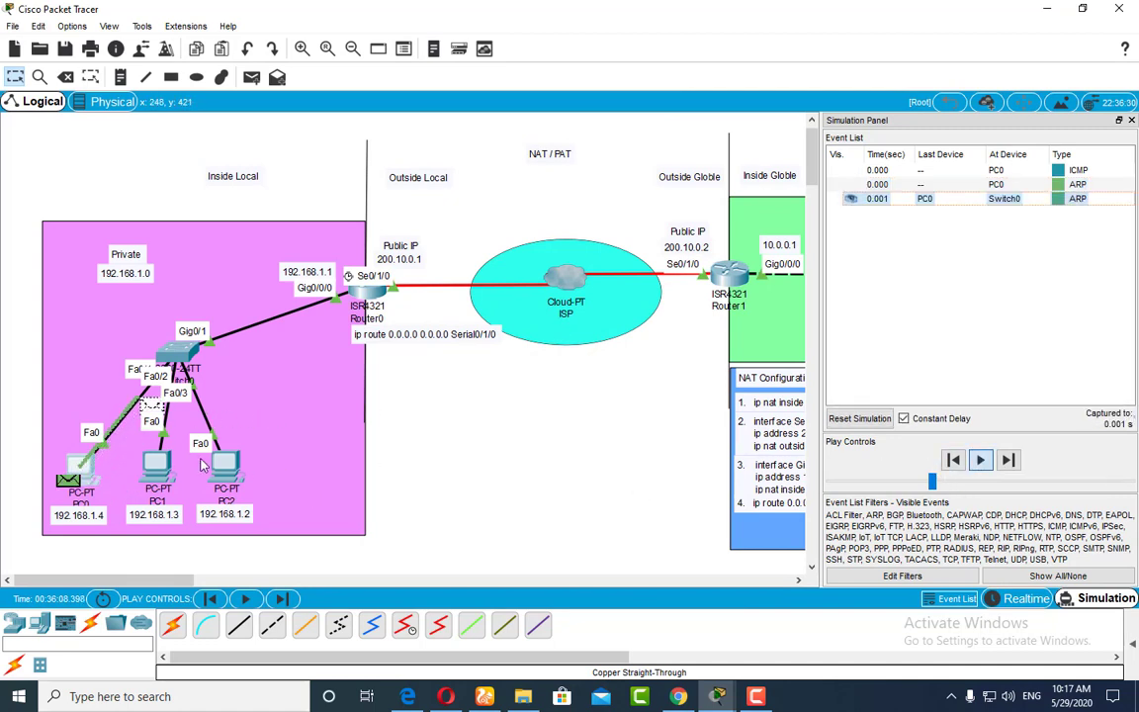
pyautogui.click(1119, 120)
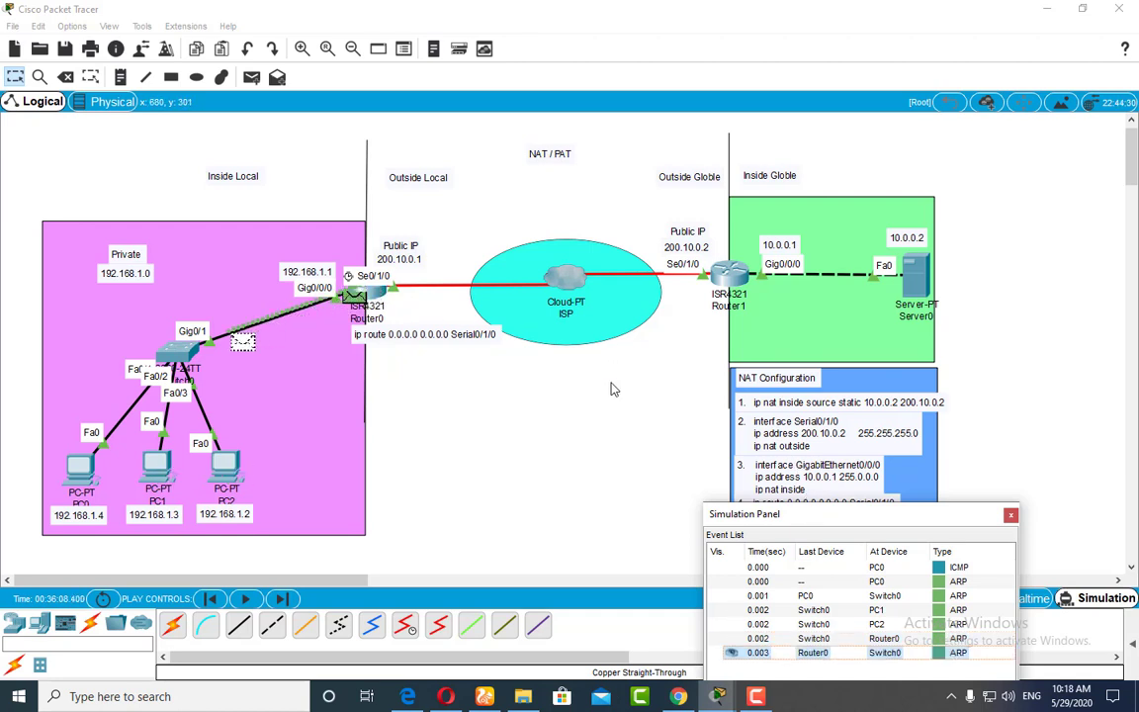
pyautogui.moveTo(863, 508); pyautogui.dragTo(875, 345)
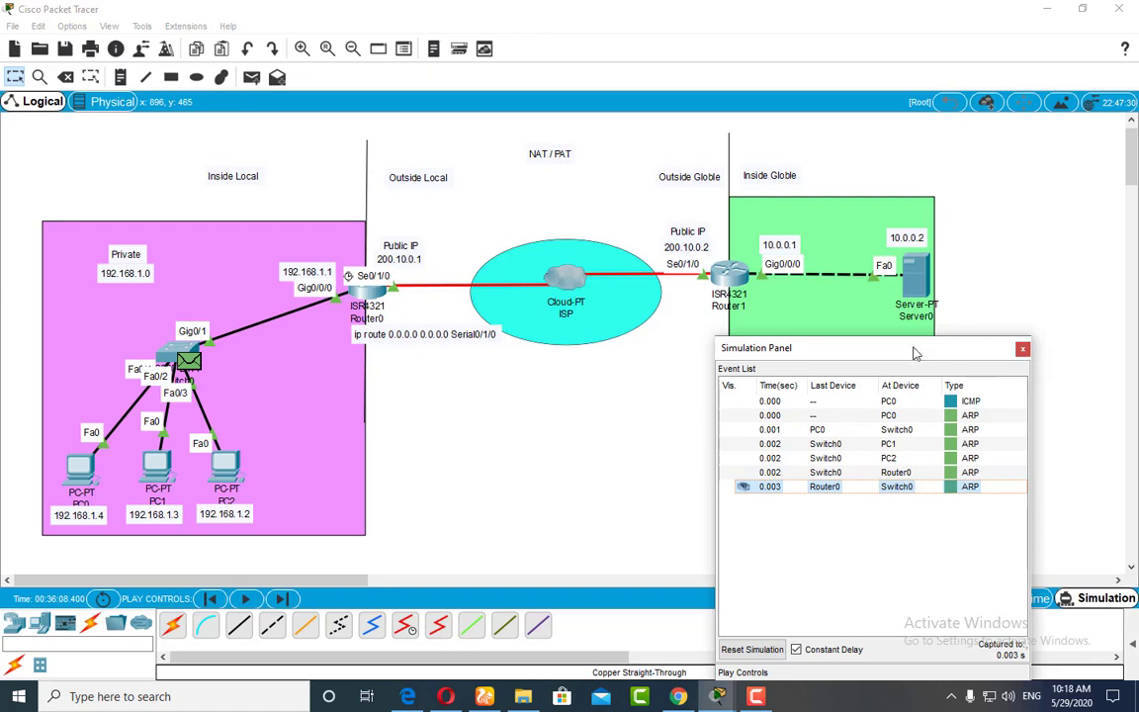
pyautogui.moveTo(910, 346); pyautogui.dragTo(969, 205)
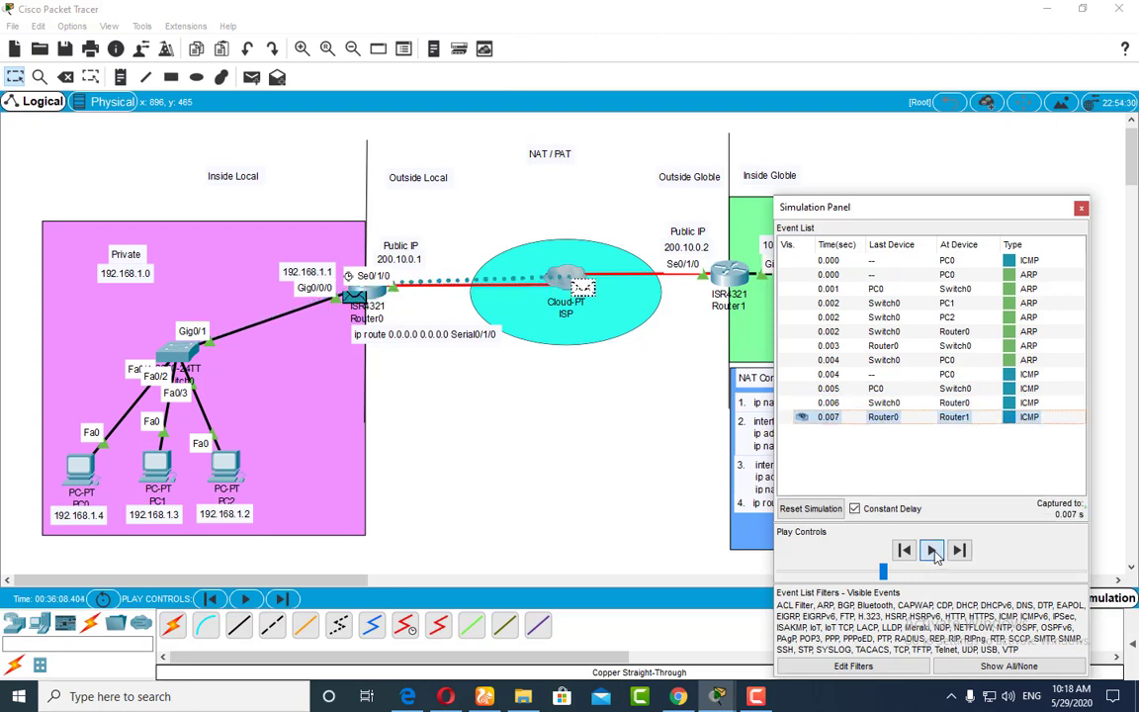
# Step: Inspect the inbound PDU details of the ICMP packet at Router1, highlighting its source IP and uncovering the NAT notes for comparison
pyautogui.click(743, 283)
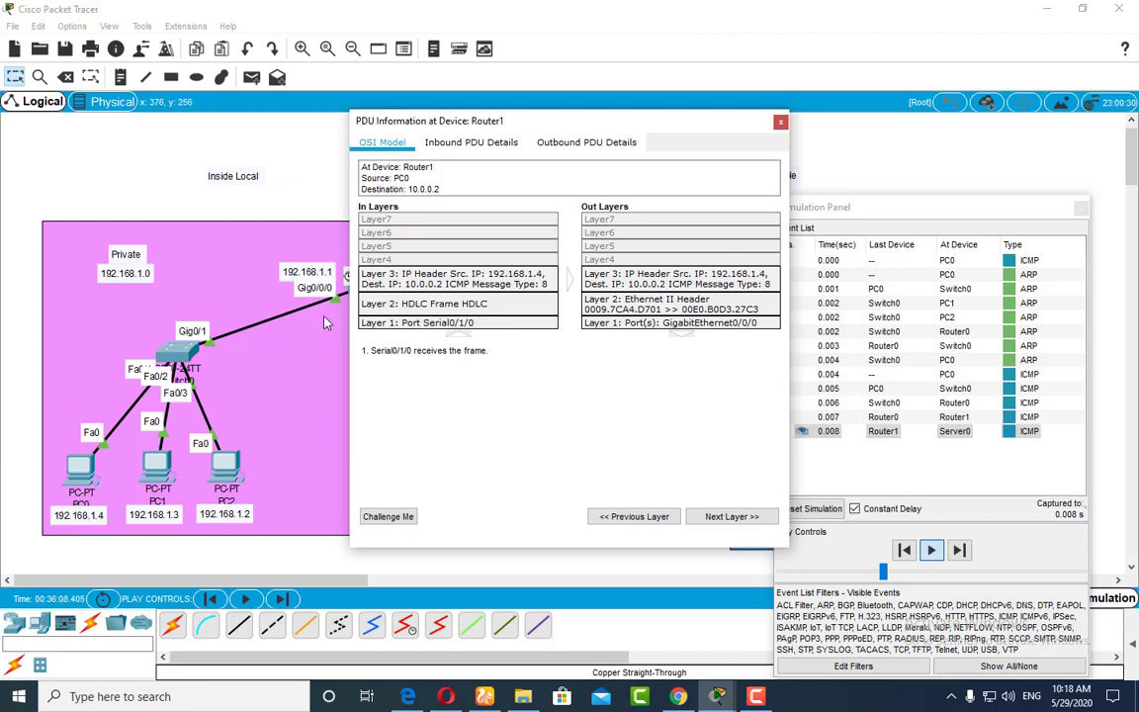
pyautogui.click(441, 147)
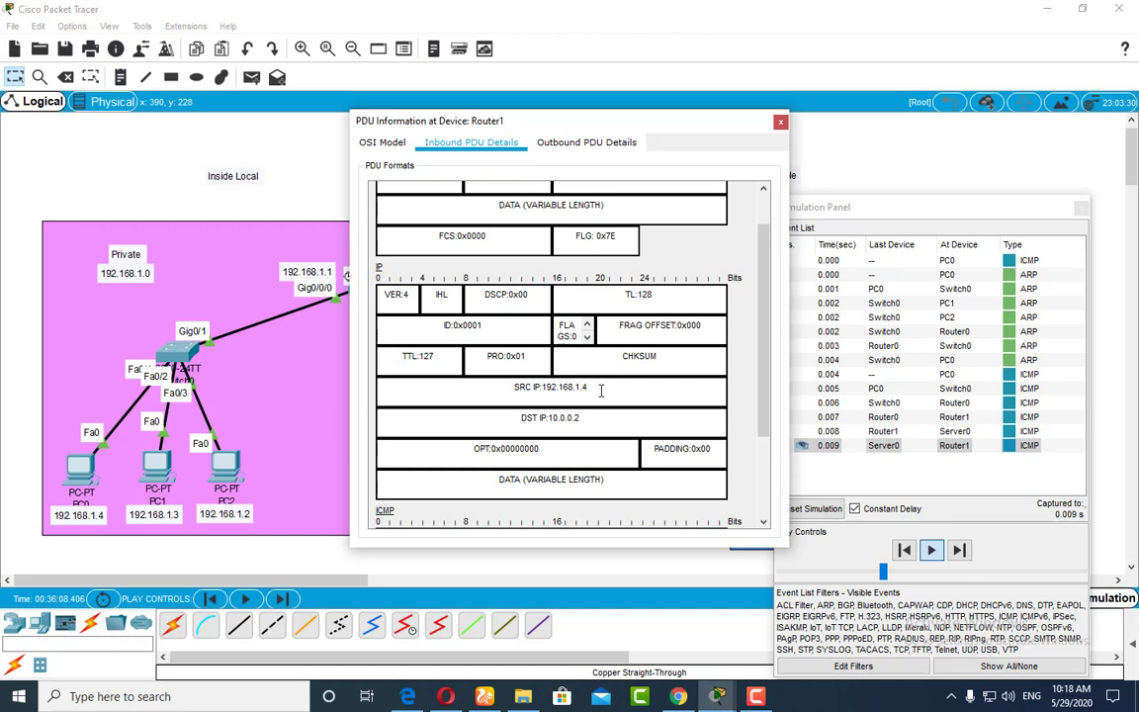
pyautogui.moveTo(600, 389); pyautogui.dragTo(514, 387)
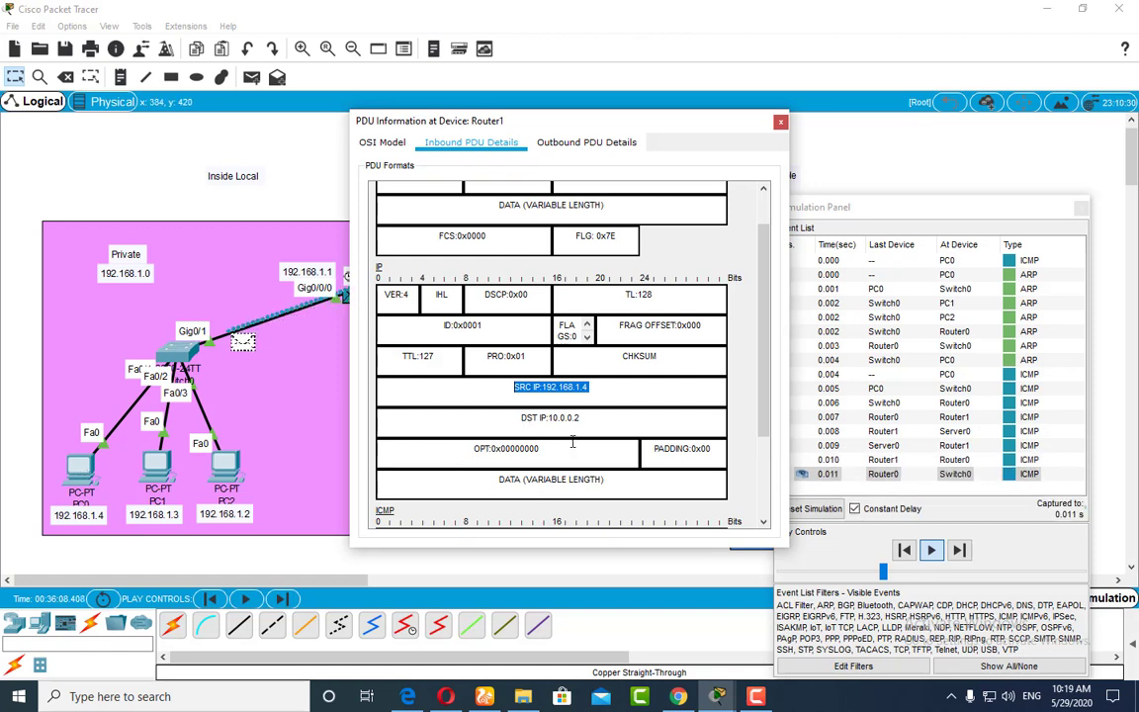
pyautogui.click(1081, 207)
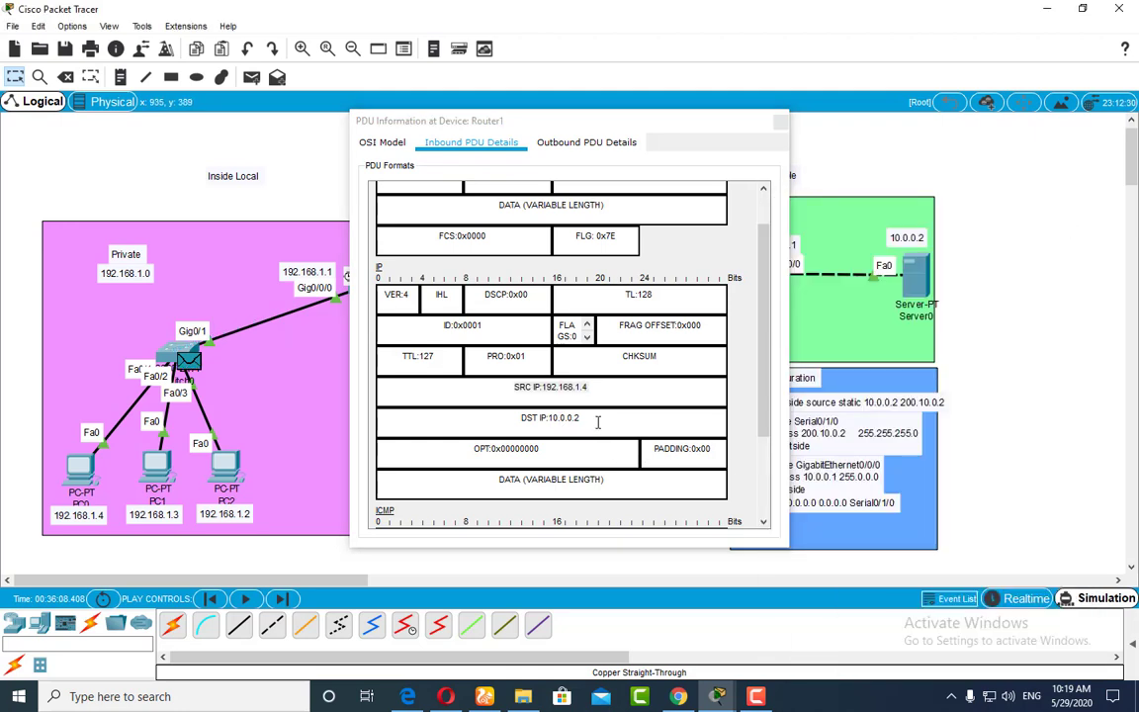
pyautogui.moveTo(510, 117); pyautogui.dragTo(326, 126)
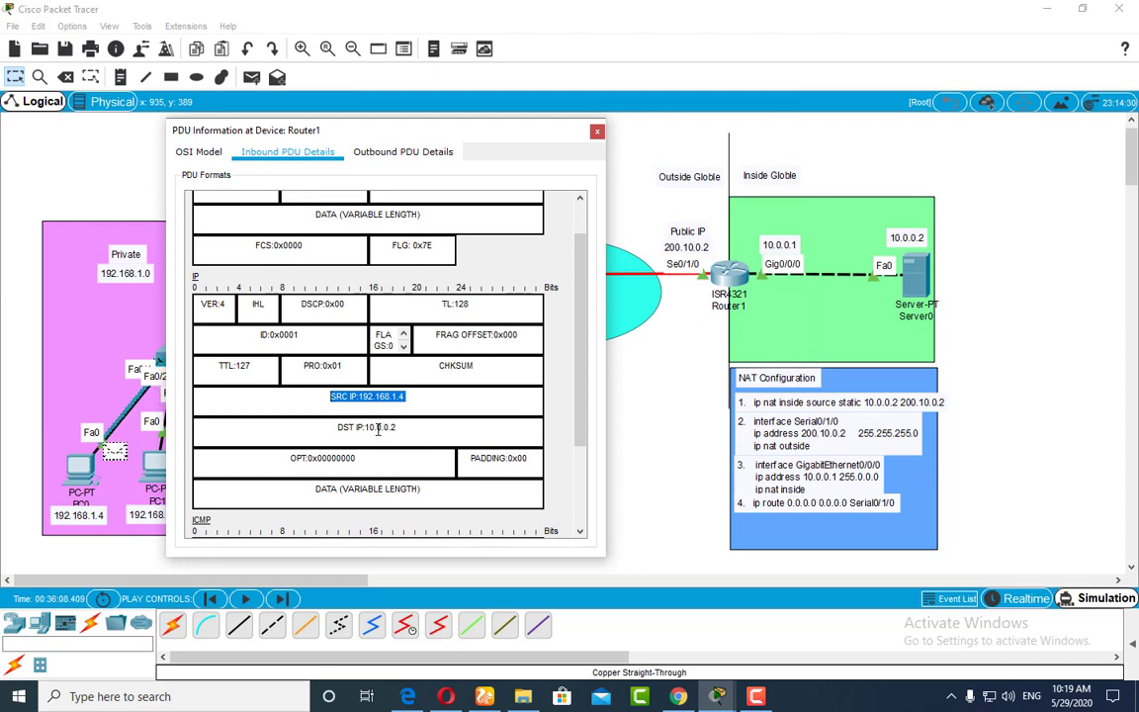
# Step: Clear the captured events by switching to Realtime and back to Simulation mode, and close the Simulation Panel
pyautogui.click(998, 598)
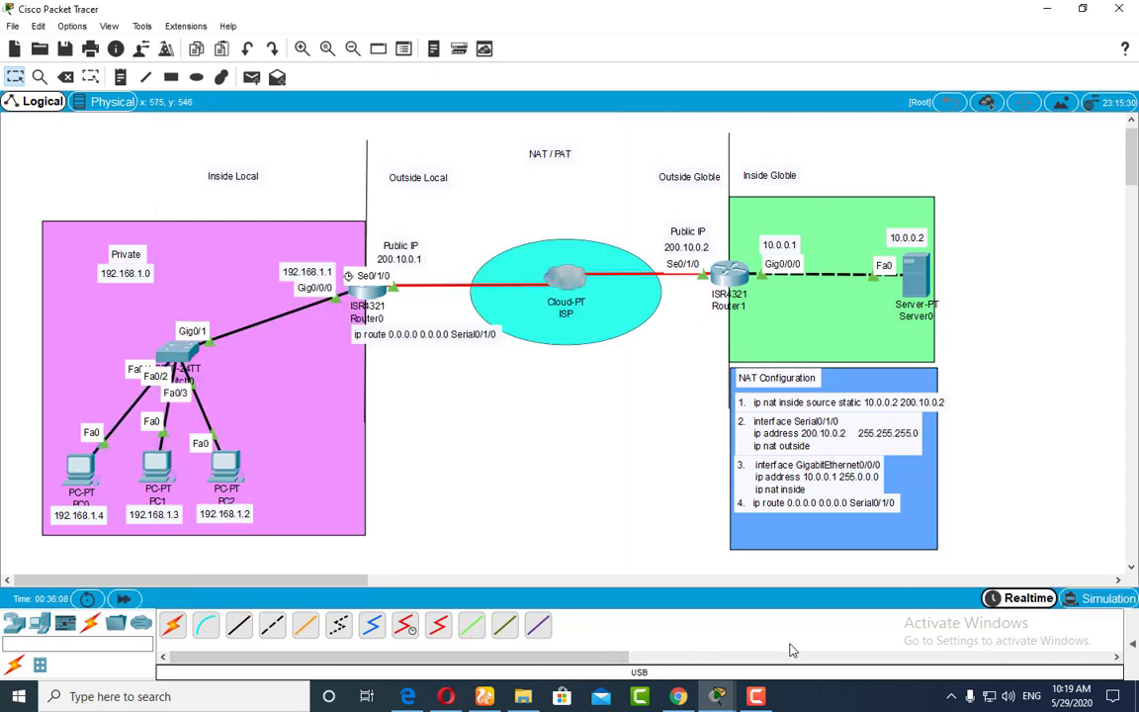
pyautogui.click(1095, 598)
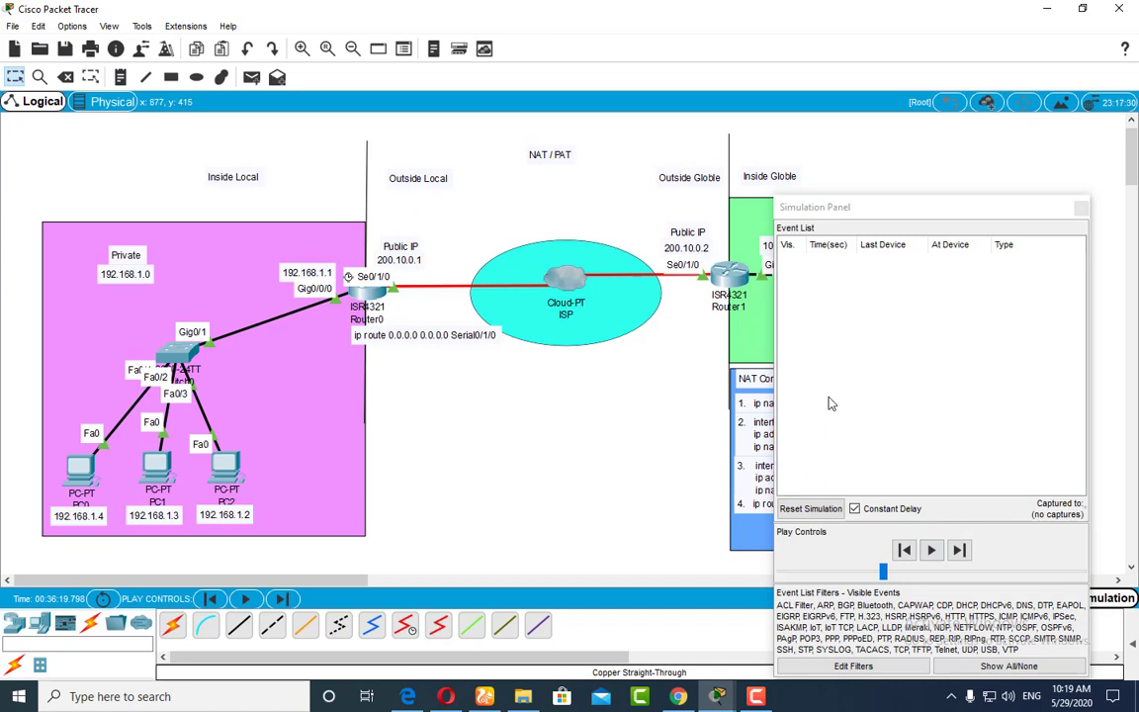
pyautogui.click(1081, 209)
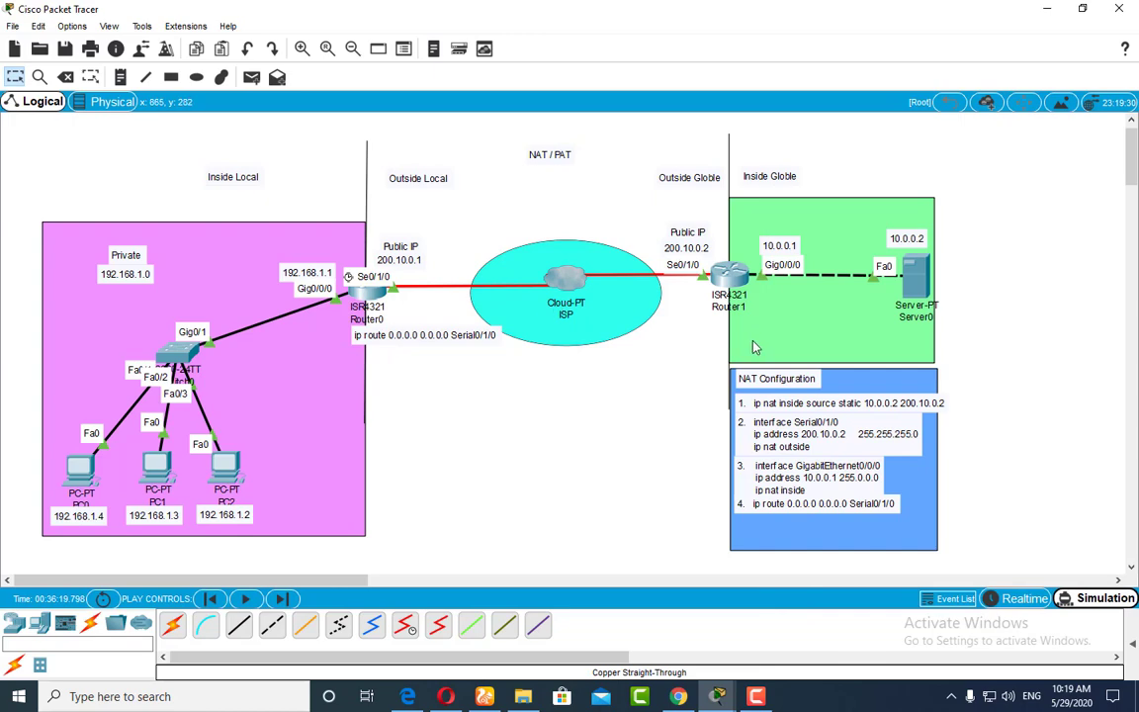
# Step: Enter ping 192.168.1.4 in Server0's Command Prompt without running it, pushing the earlier output out of view with blank prompts
pyautogui.click(920, 274)
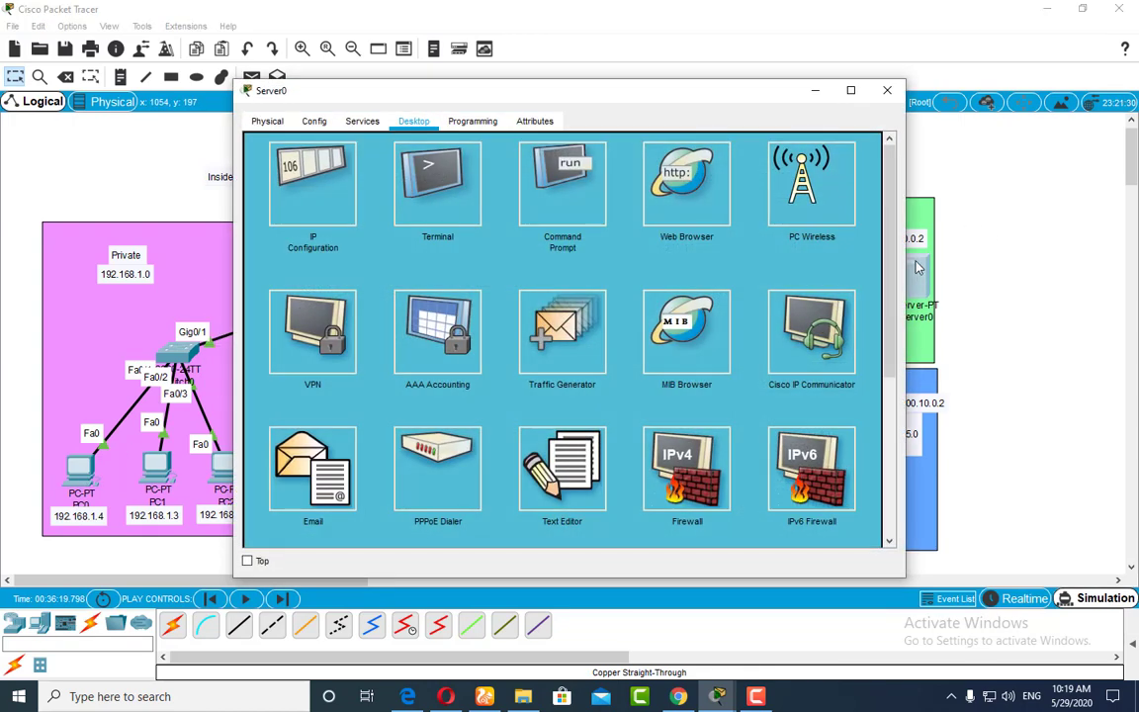
pyautogui.moveTo(659, 103); pyautogui.dragTo(767, 362)
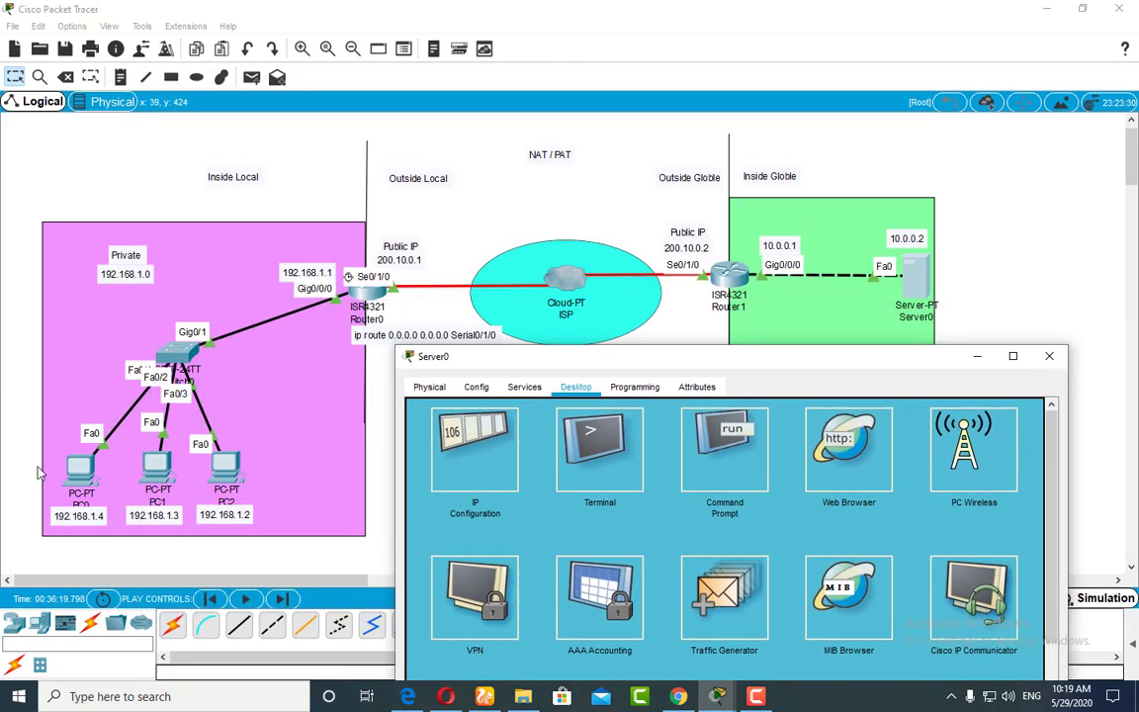
pyautogui.moveTo(665, 372); pyautogui.dragTo(548, 165)
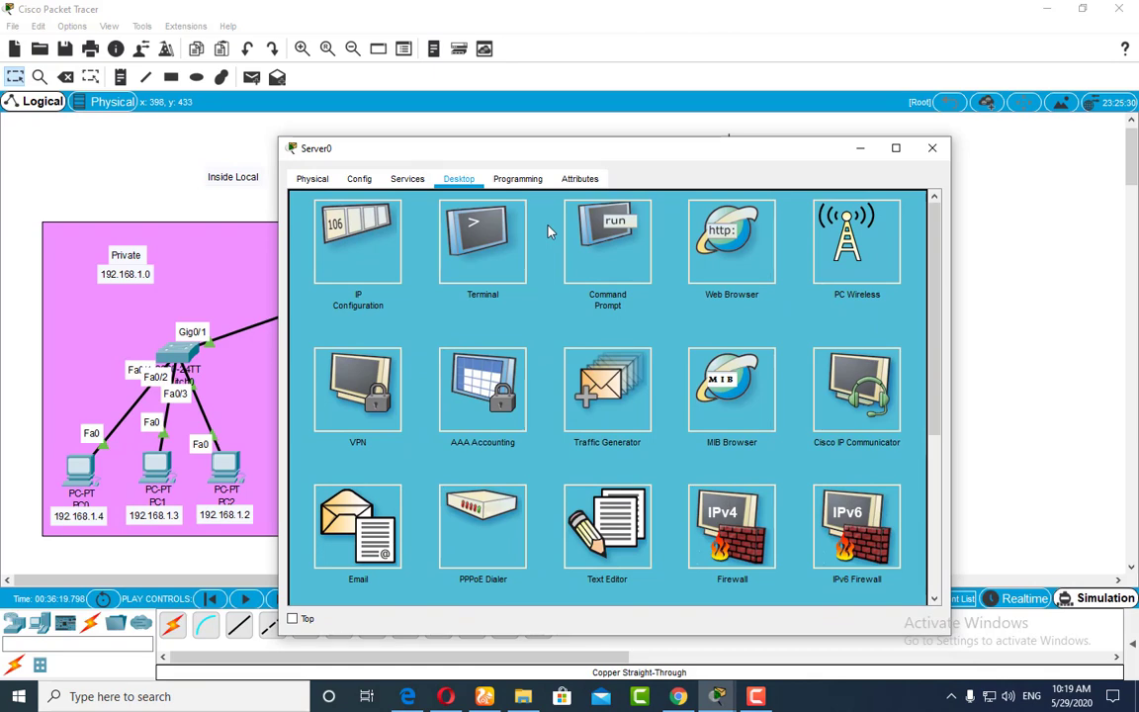
pyautogui.click(607, 240)
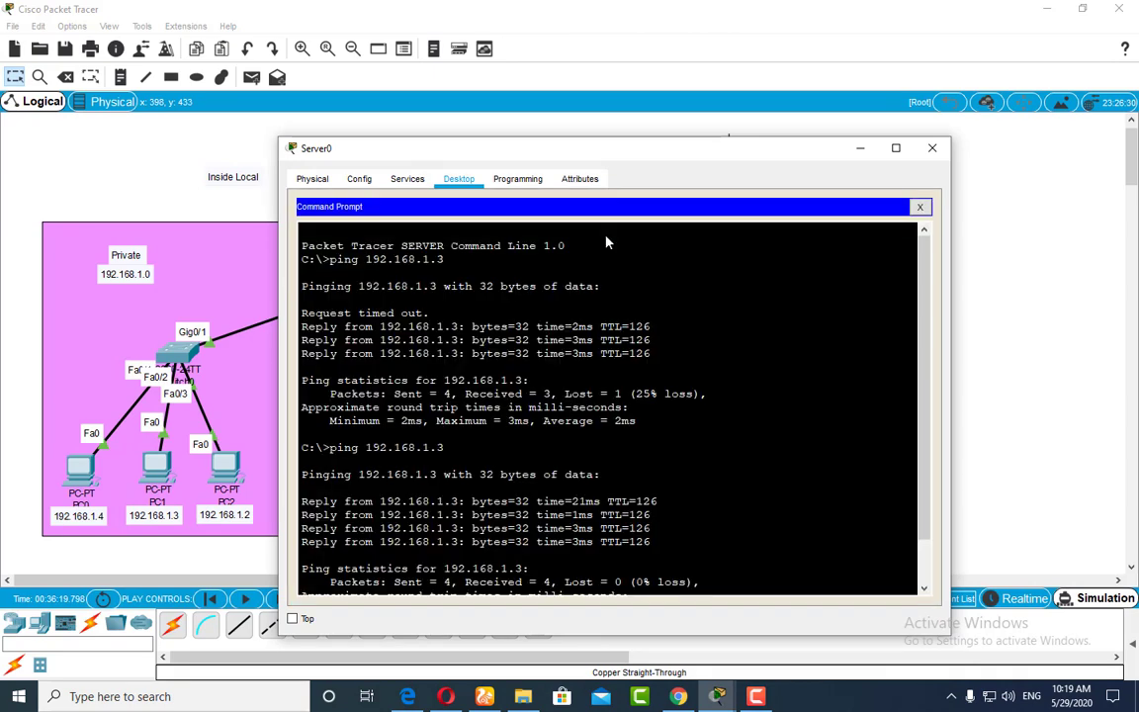
pyautogui.press('Return')
pyautogui.press('Return')
pyautogui.press('Return')
pyautogui.press('Return')
pyautogui.press('Return')
pyautogui.press('Return')
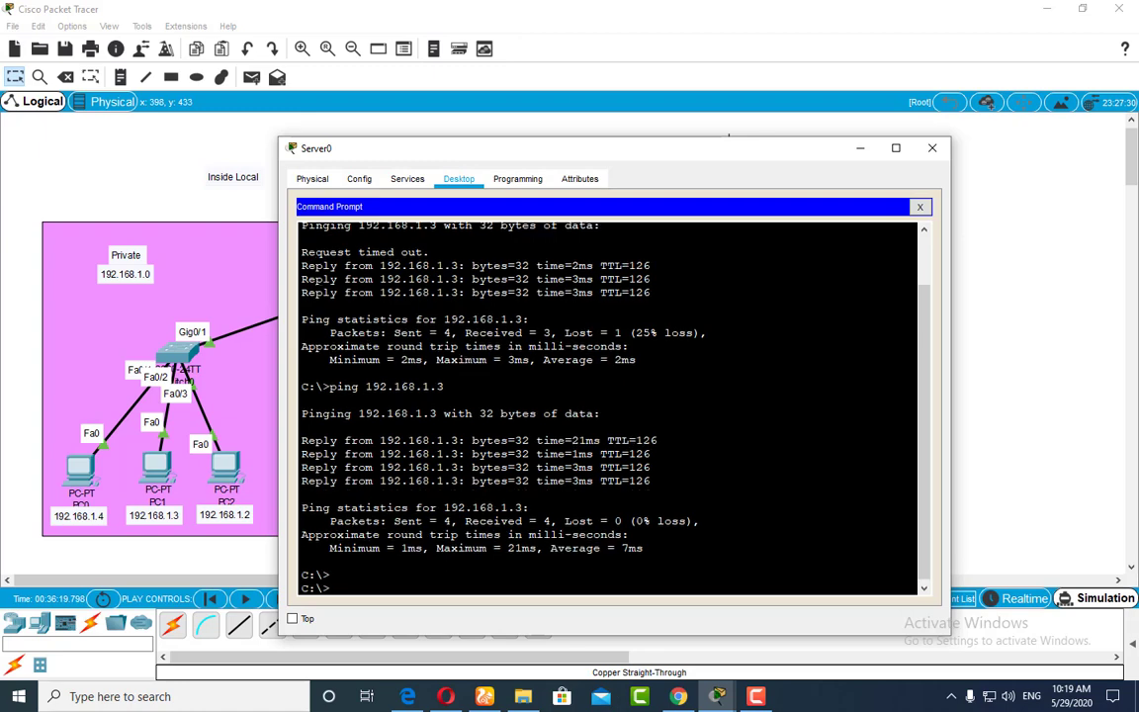
pyautogui.press('Return')
pyautogui.press('Return')
pyautogui.press('Return')
pyautogui.press('Return')
pyautogui.press('Return')
pyautogui.press('Return')
pyautogui.press('Return')
pyautogui.press('Return')
pyautogui.press('Return')
pyautogui.press('Return')
pyautogui.press('Return')
pyautogui.press('Return')
pyautogui.press('Return')
pyautogui.press('Return')
pyautogui.press('Return')
pyautogui.press('Return')
pyautogui.press('Return')
pyautogui.press('Return')
pyautogui.press('Return')
pyautogui.press('Return')
pyautogui.press('Up')
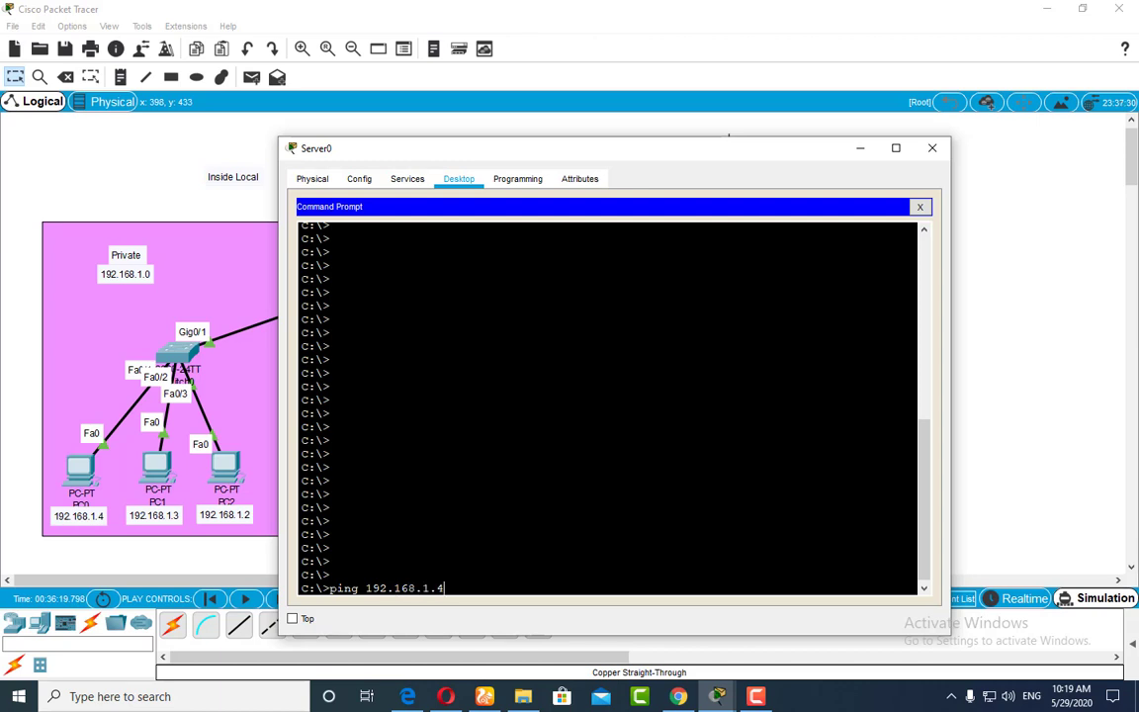
# Step: Exclude ARP, DNS, BGP, EIGRP, OSPF, DHCP, HSRP and RIP from the simulation's event filters, keeping ICMP as the only IPv4 protocol
pyautogui.click(1096, 600)
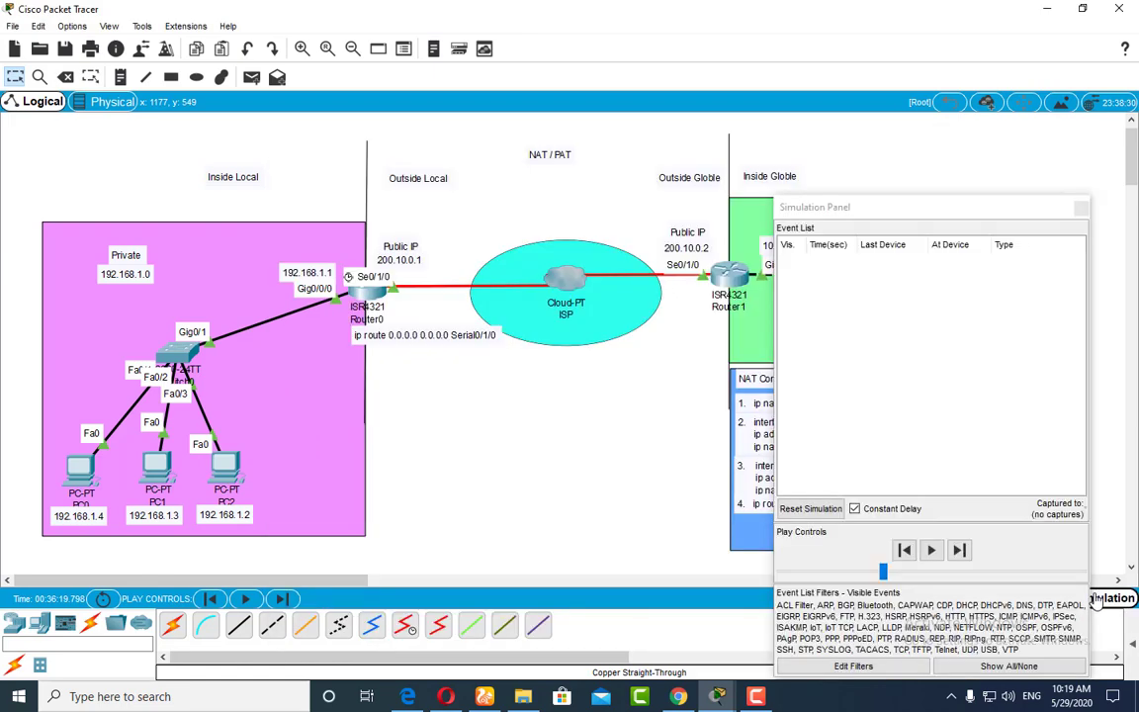
pyautogui.moveTo(957, 219); pyautogui.dragTo(1003, 121)
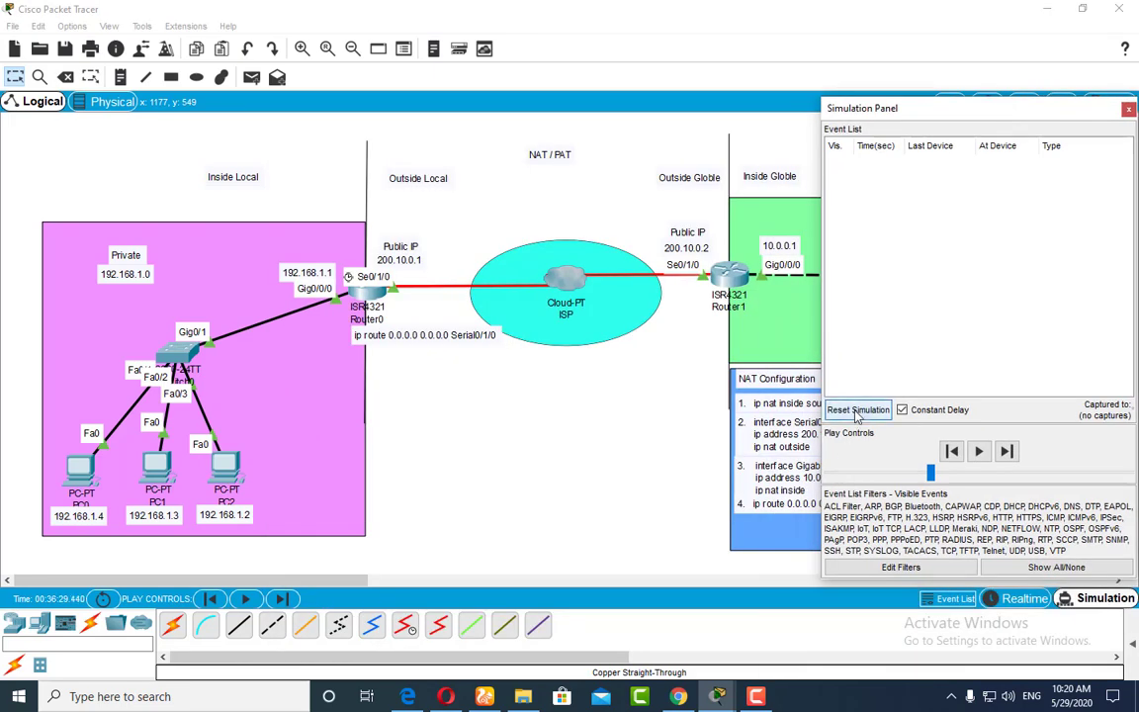
pyautogui.click(899, 565)
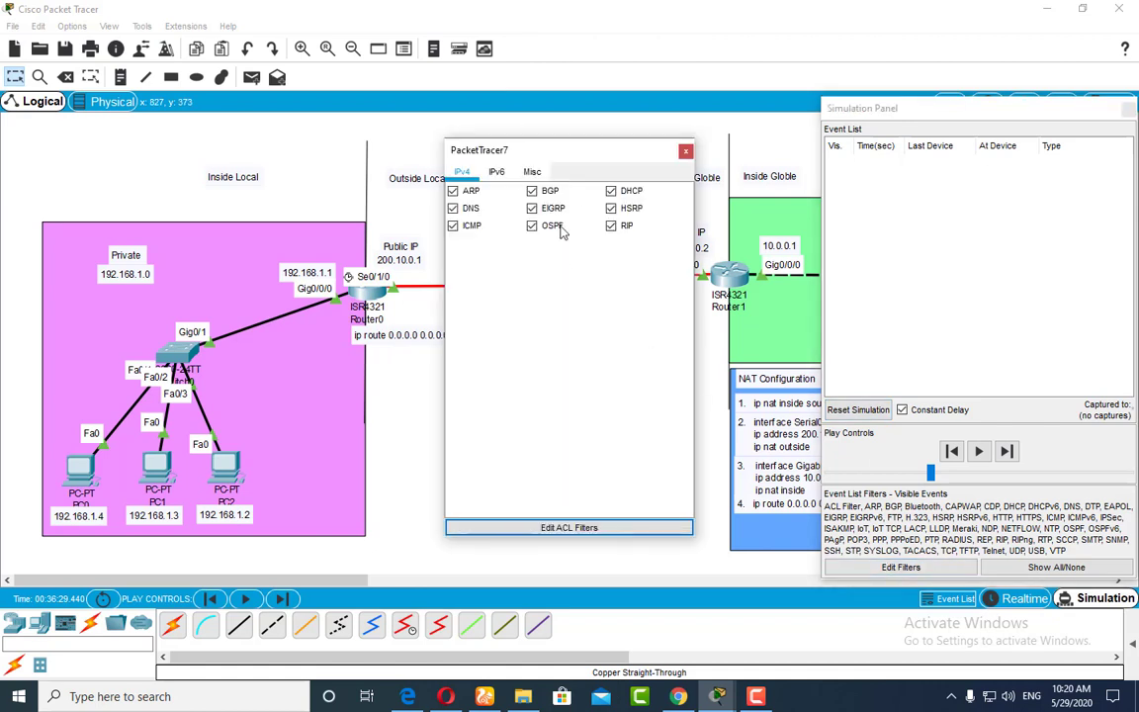
pyautogui.click(453, 191)
pyautogui.click(453, 208)
pyautogui.click(532, 191)
pyautogui.click(533, 210)
pyautogui.click(554, 227)
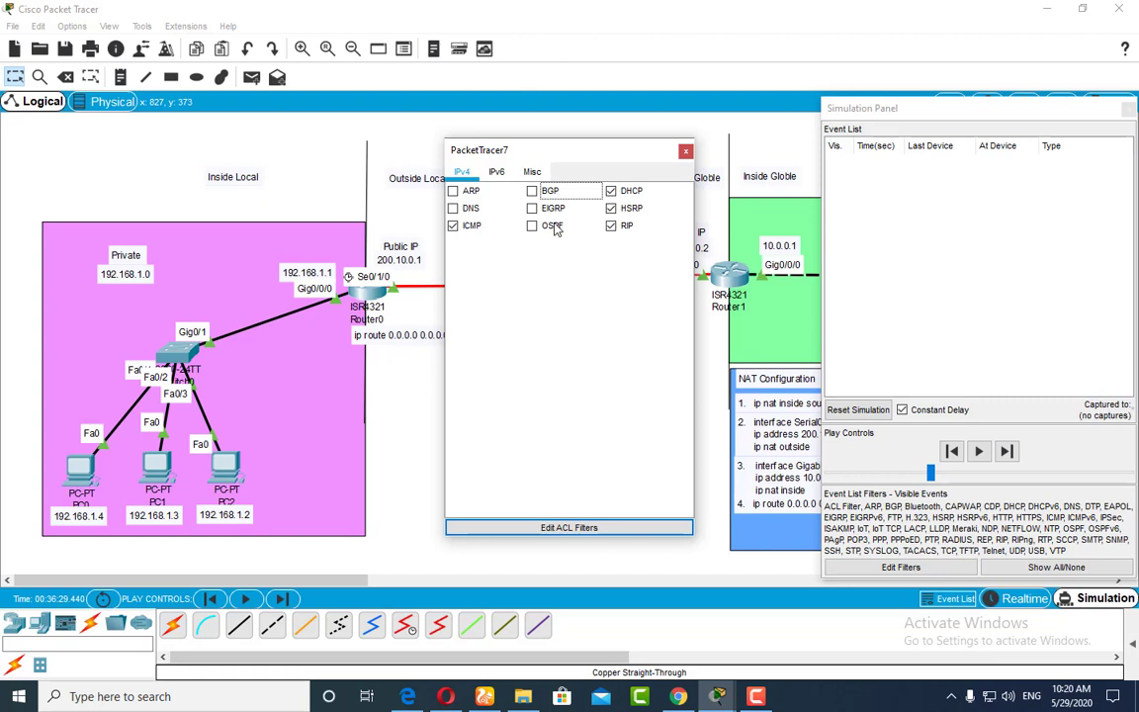
pyautogui.click(611, 226)
pyautogui.click(611, 208)
pyautogui.click(611, 191)
pyautogui.click(583, 527)
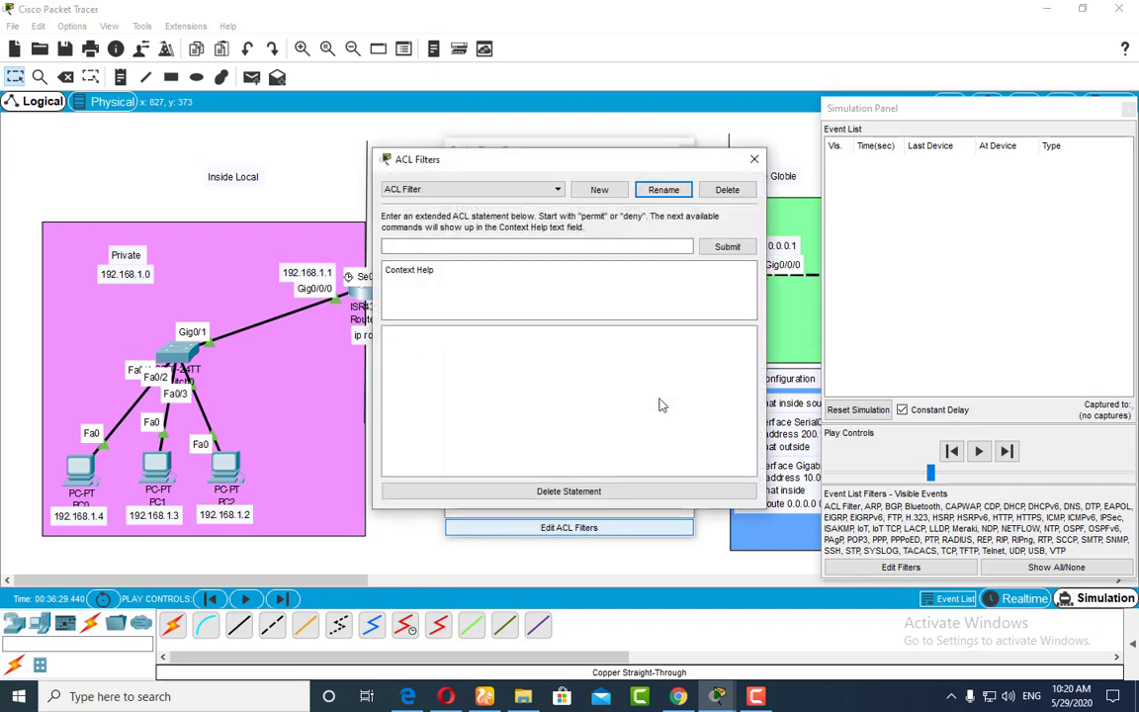
pyautogui.click(754, 158)
pyautogui.click(682, 150)
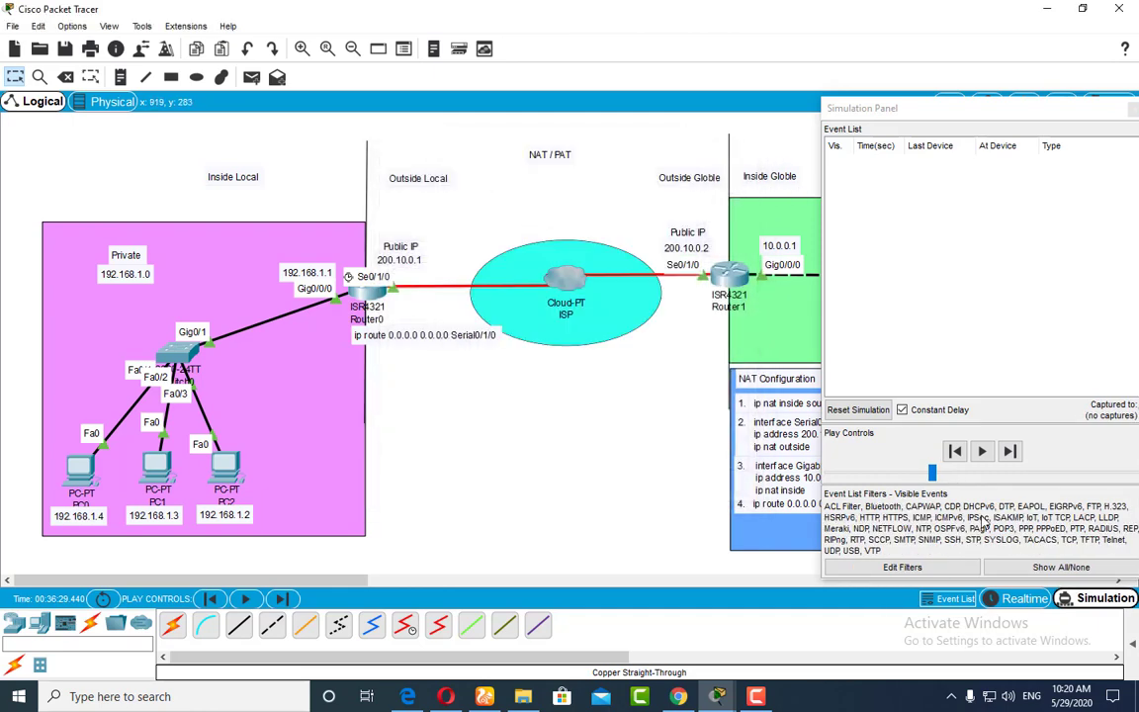
# Step: Move the Simulation Panel aside, run ping 192.168.1.4 from Server0's Command Prompt and minimise the Server0 window
pyautogui.moveTo(1012, 114); pyautogui.dragTo(1022, 453)
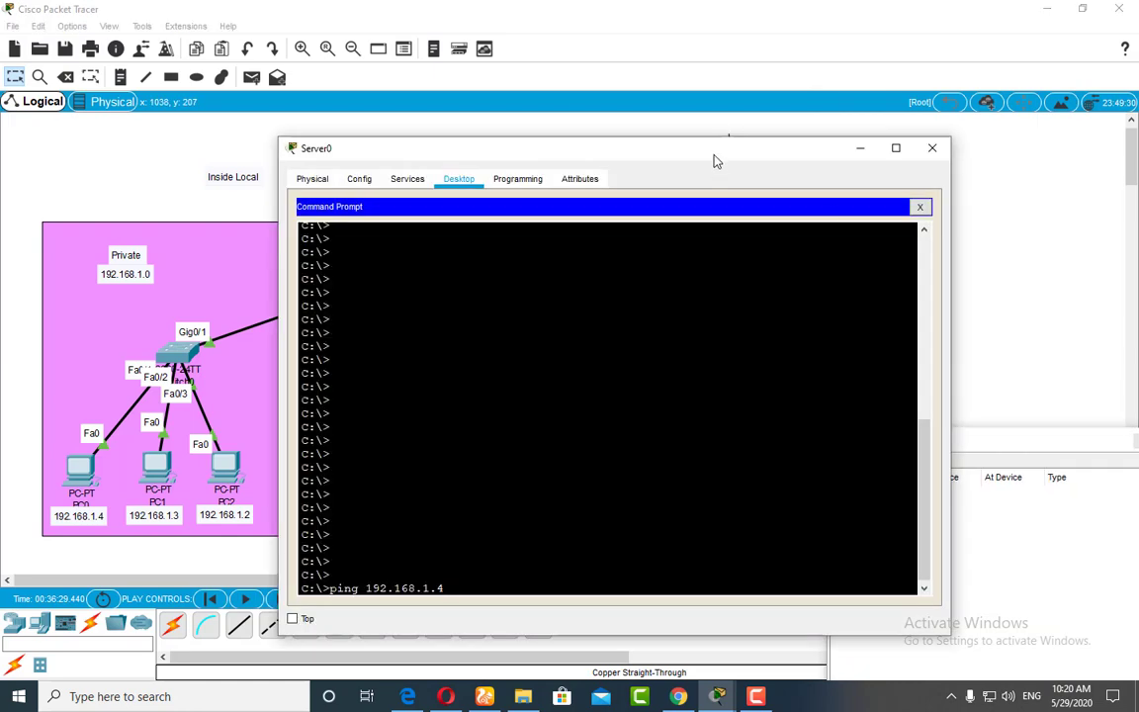
pyautogui.moveTo(716, 160); pyautogui.dragTo(819, 134)
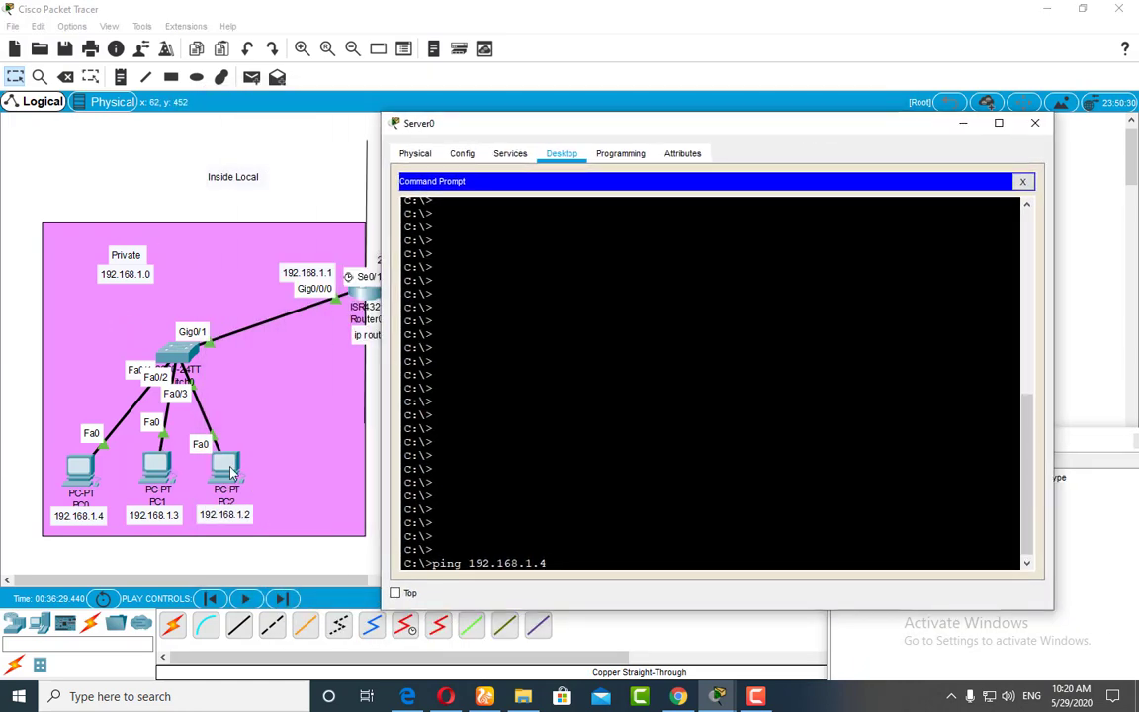
pyautogui.moveTo(431, 123); pyautogui.dragTo(725, 405)
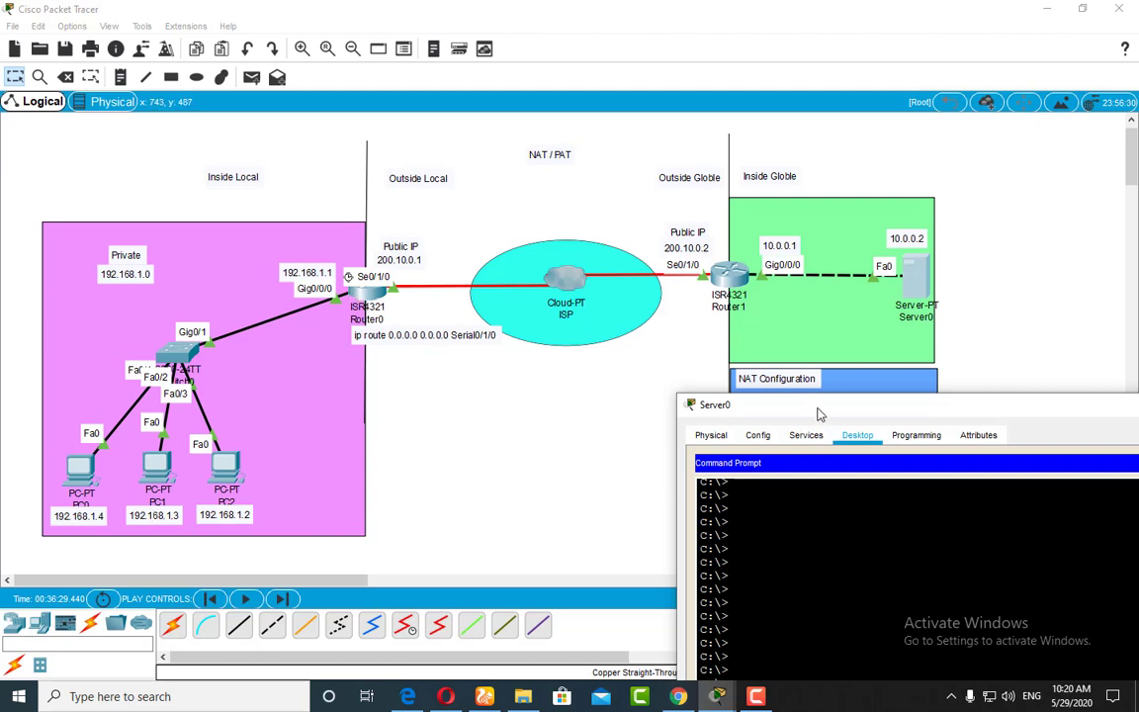
pyautogui.moveTo(817, 412); pyautogui.dragTo(393, 151)
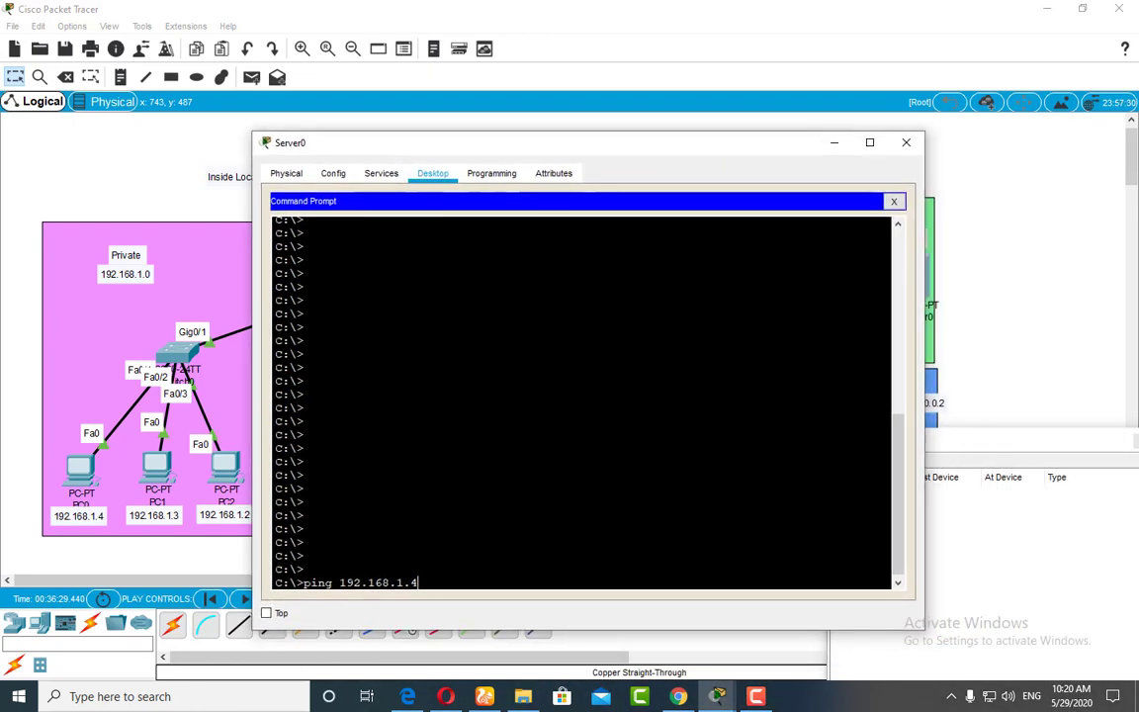
pyautogui.press('Return')
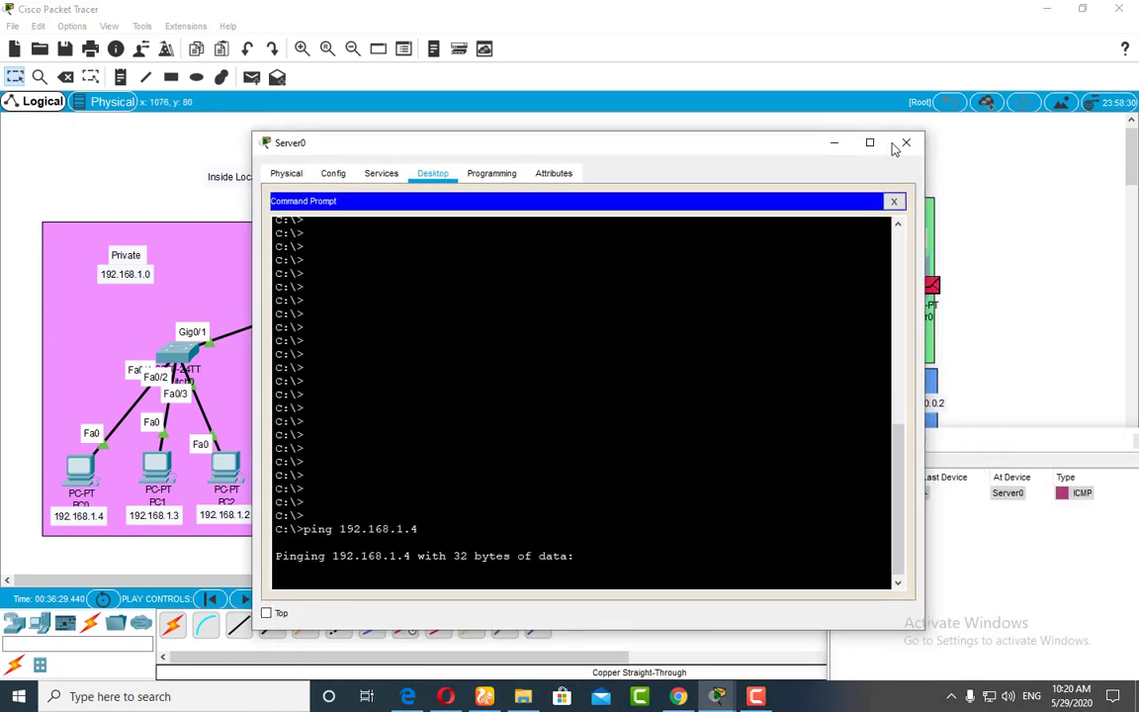
pyautogui.click(836, 143)
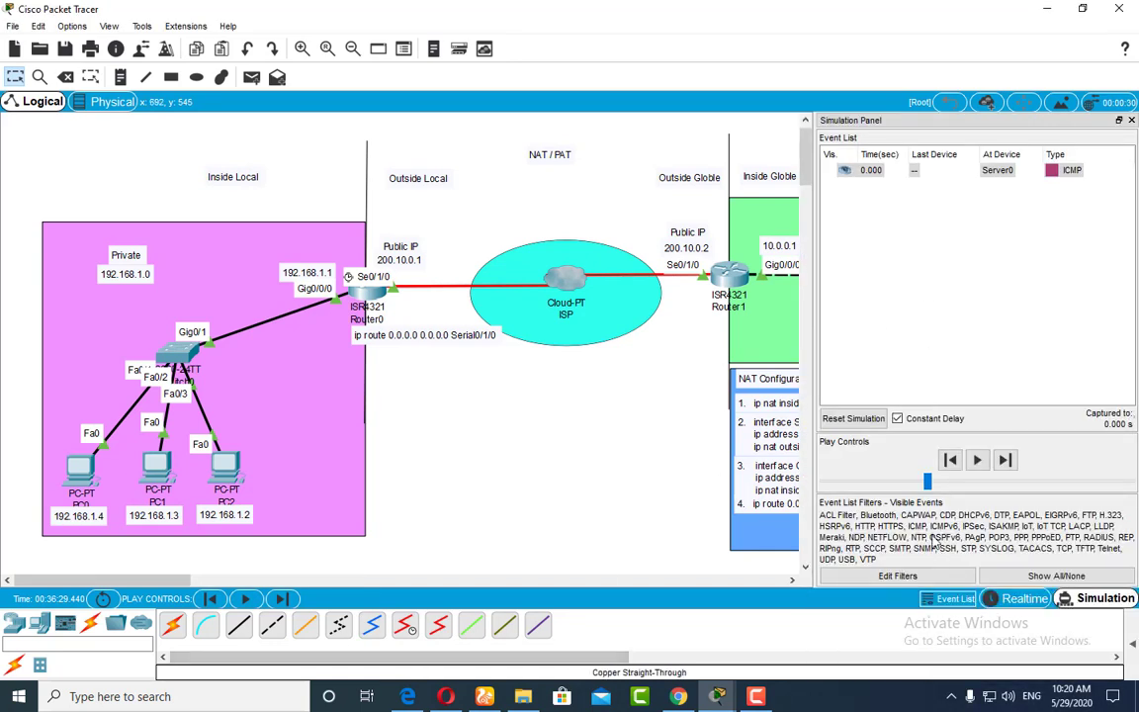
# Step: Play the simulation until the ICMP packet reaches PC0, then open its PDU information and float the Simulation Panel out of the way
pyautogui.click(976, 460)
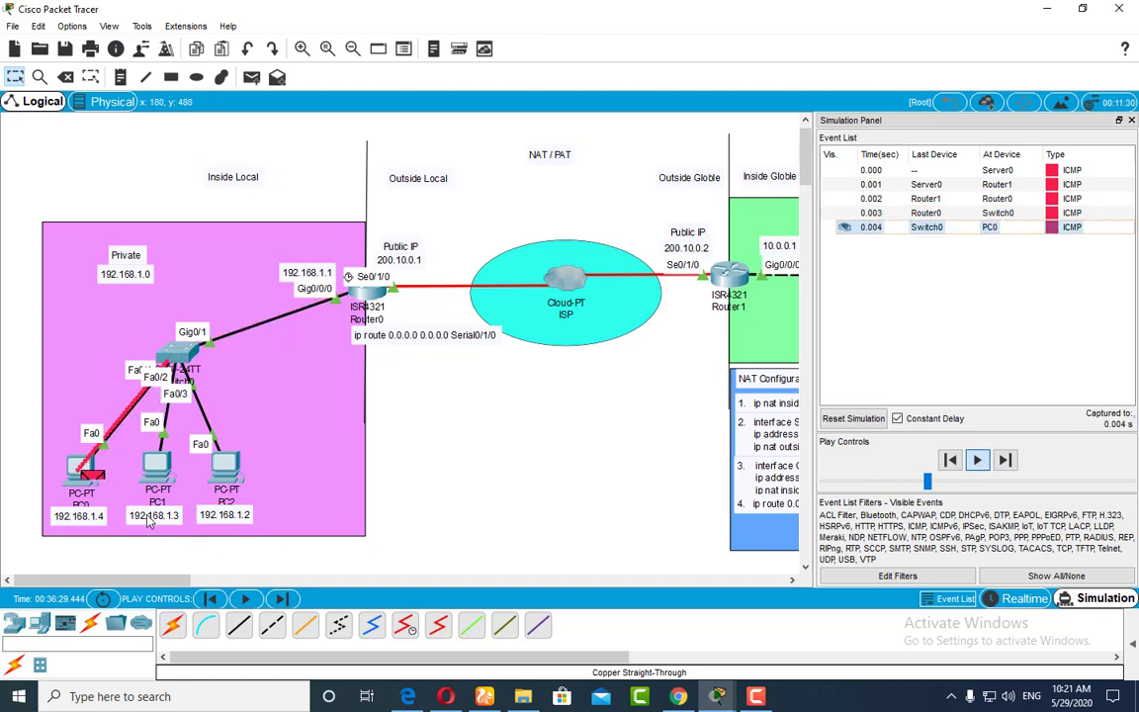
pyautogui.click(94, 480)
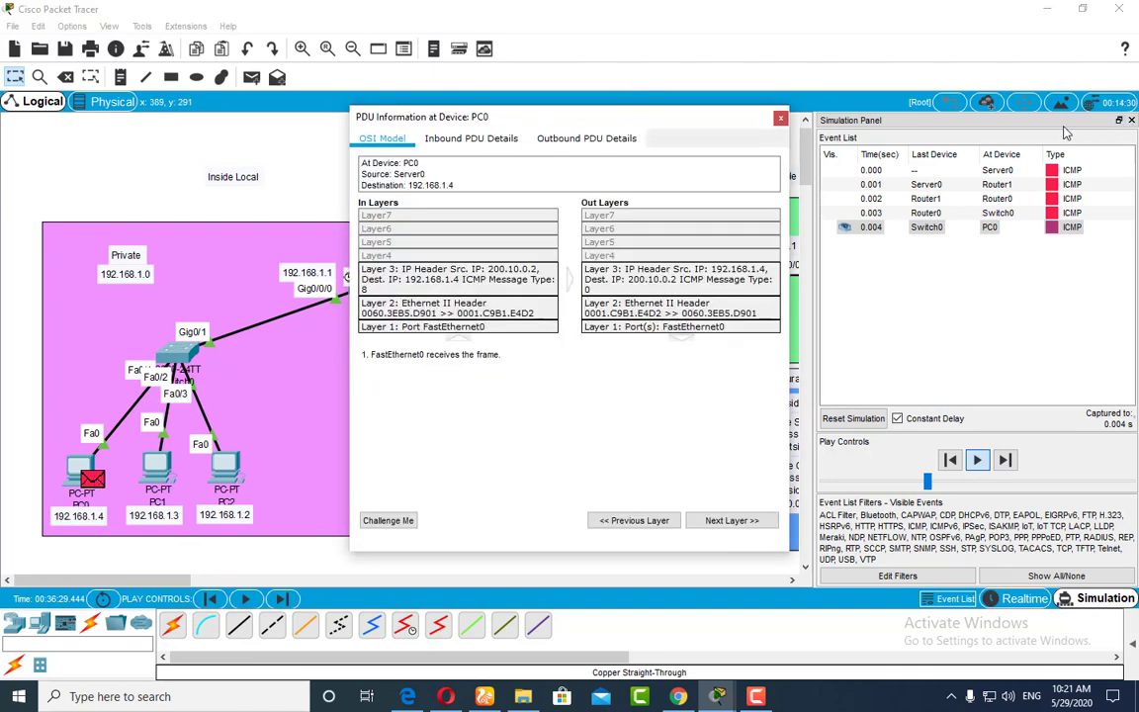
pyautogui.click(1132, 121)
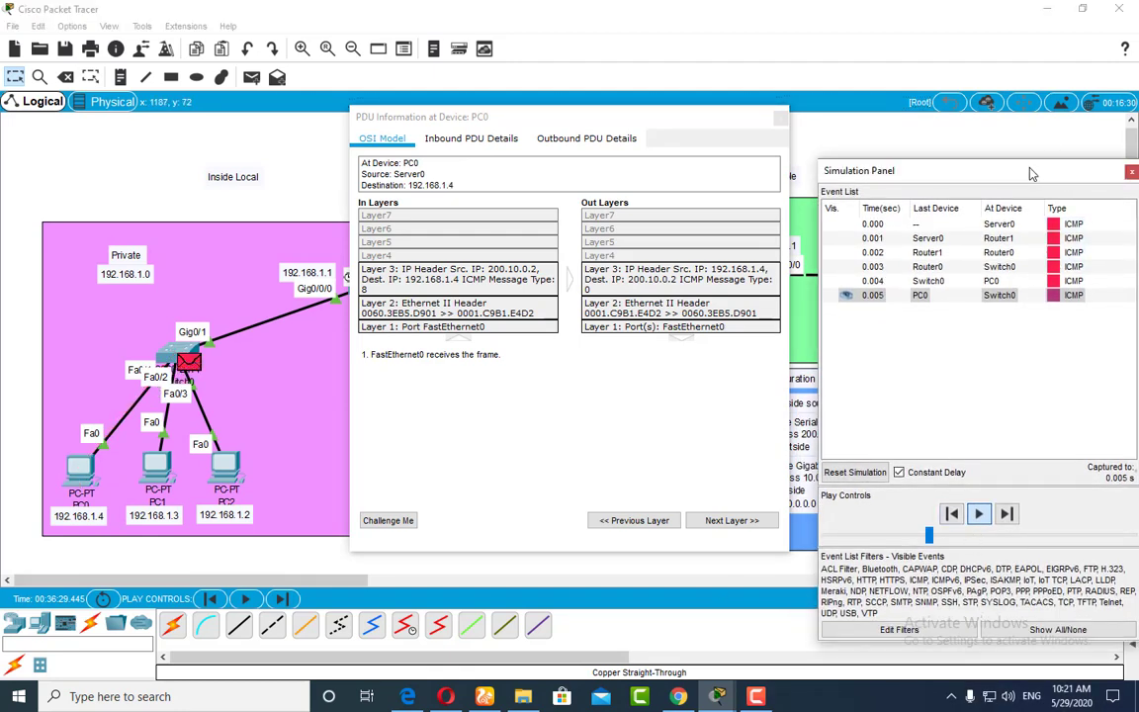
pyautogui.moveTo(1029, 170); pyautogui.dragTo(998, 689)
# Step: Examine the inbound PDU details at PC0, highlighting the source IP and uncovering the server address and NAT notes for comparison
pyautogui.click(473, 143)
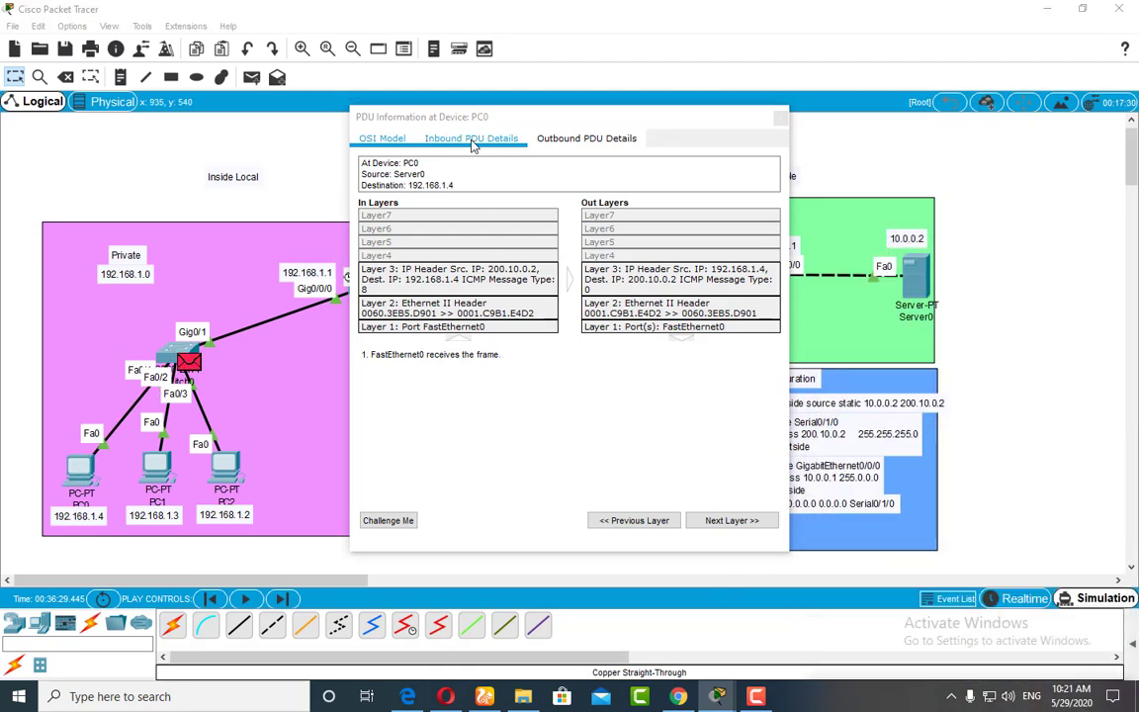
pyautogui.moveTo(469, 111); pyautogui.dragTo(421, 89)
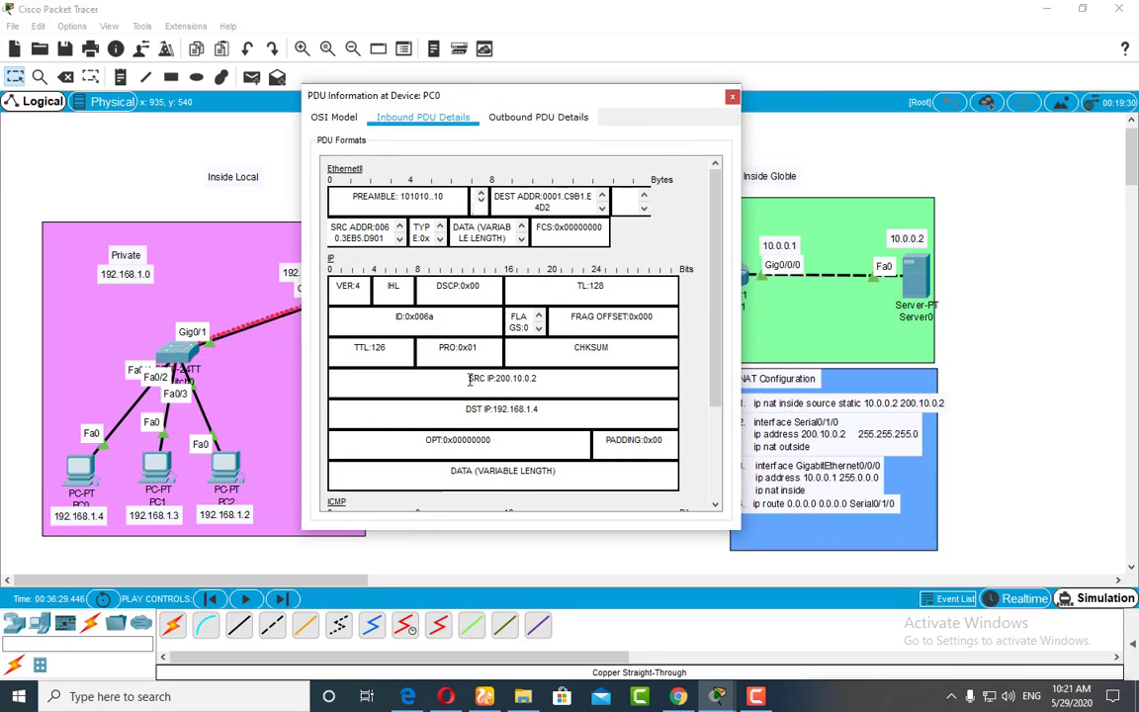
pyautogui.moveTo(467, 379); pyautogui.dragTo(579, 377)
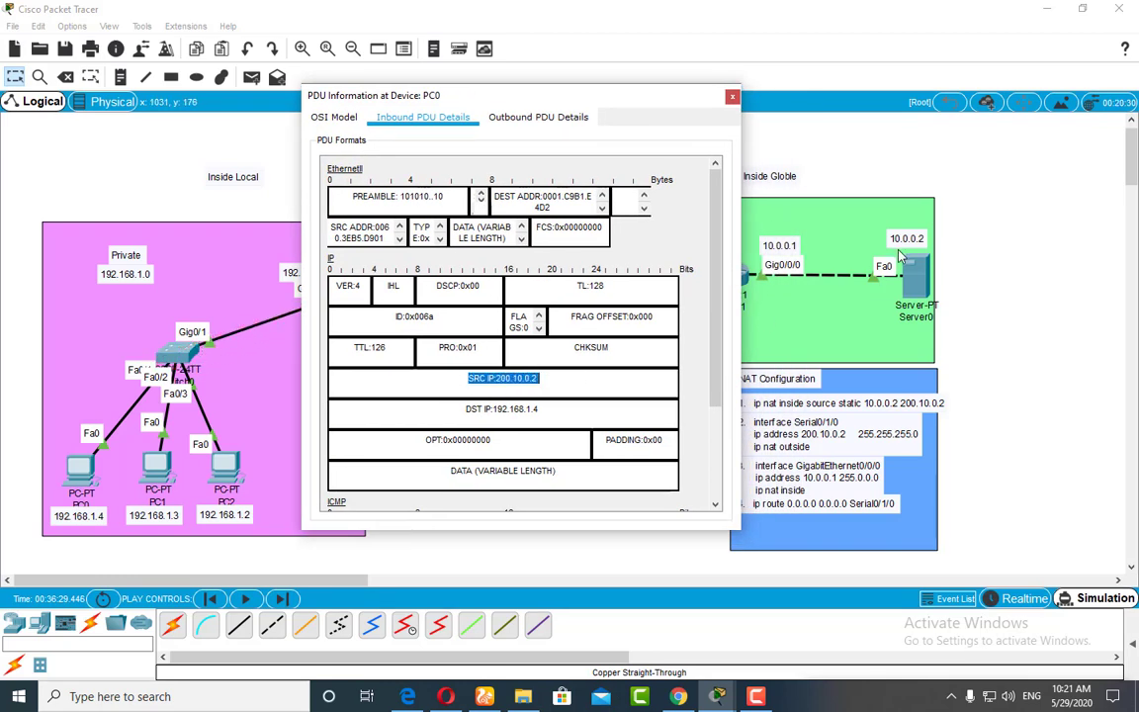
pyautogui.click(550, 384)
pyautogui.moveTo(533, 381); pyautogui.dragTo(503, 383)
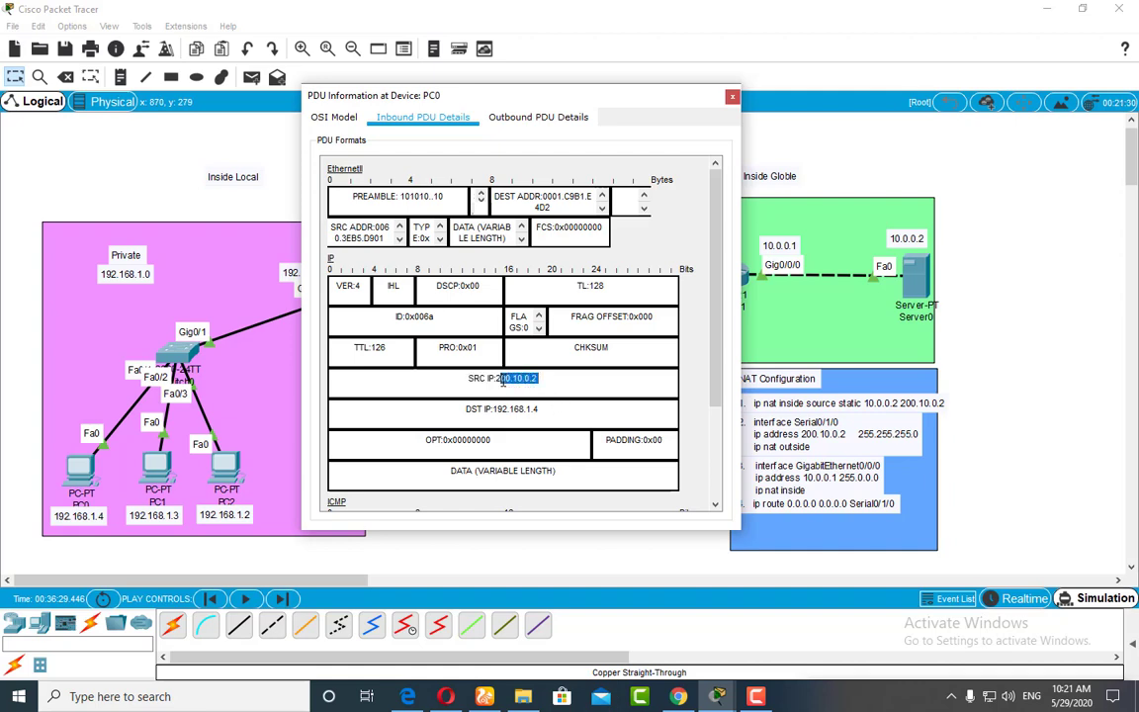
pyautogui.moveTo(509, 91); pyautogui.dragTo(387, 89)
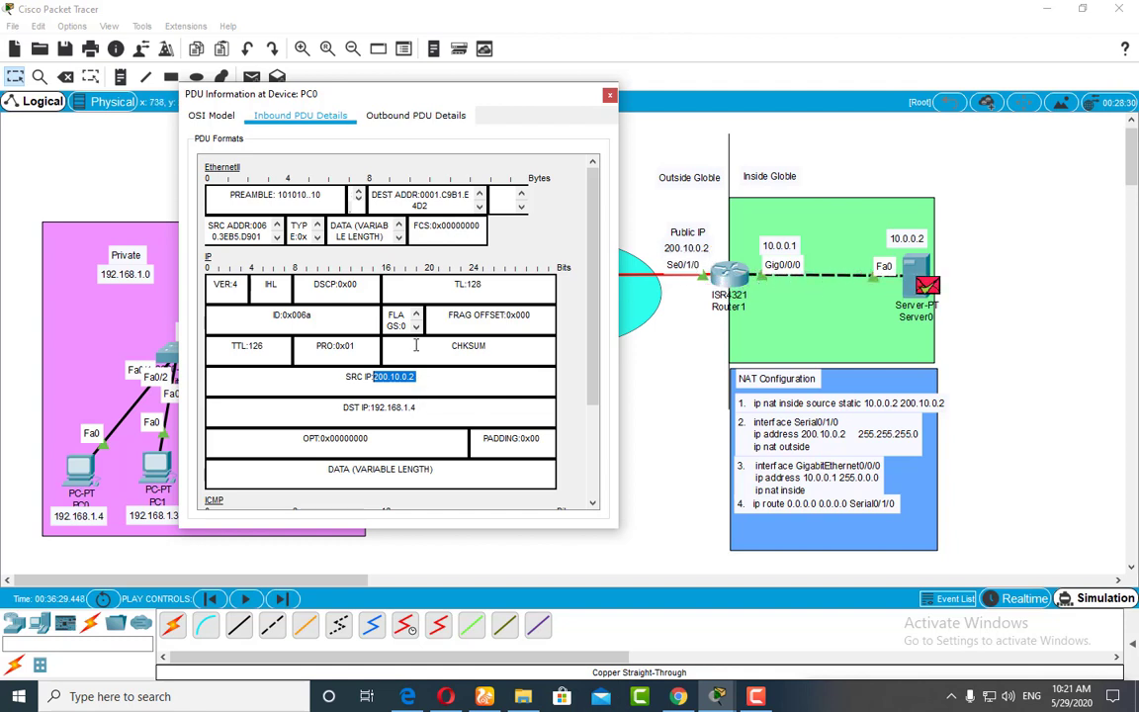
pyautogui.moveTo(368, 92); pyautogui.dragTo(526, 92)
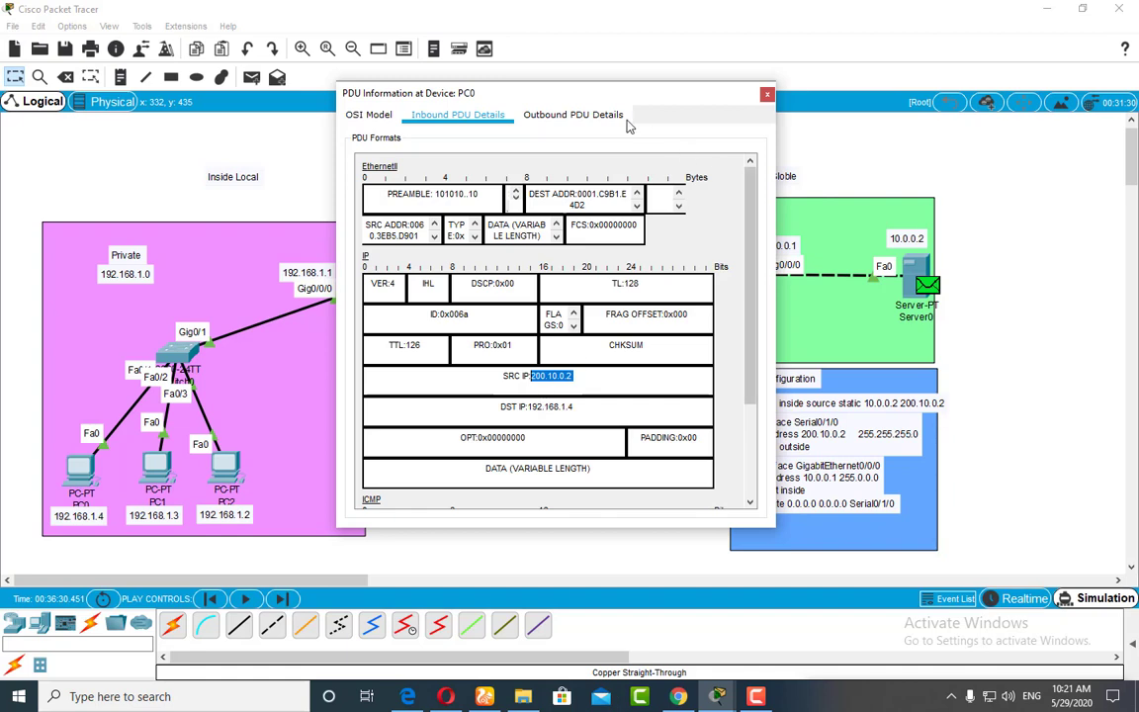
pyautogui.moveTo(549, 93); pyautogui.dragTo(427, 94)
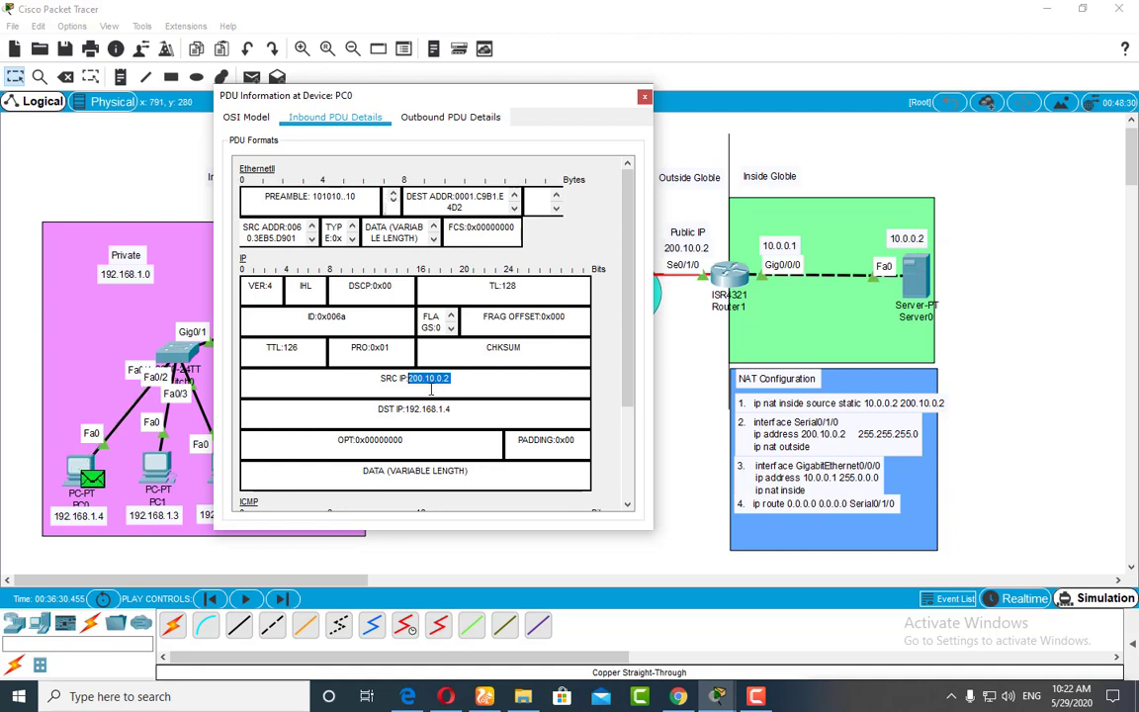
pyautogui.moveTo(448, 96); pyautogui.dragTo(595, 97)
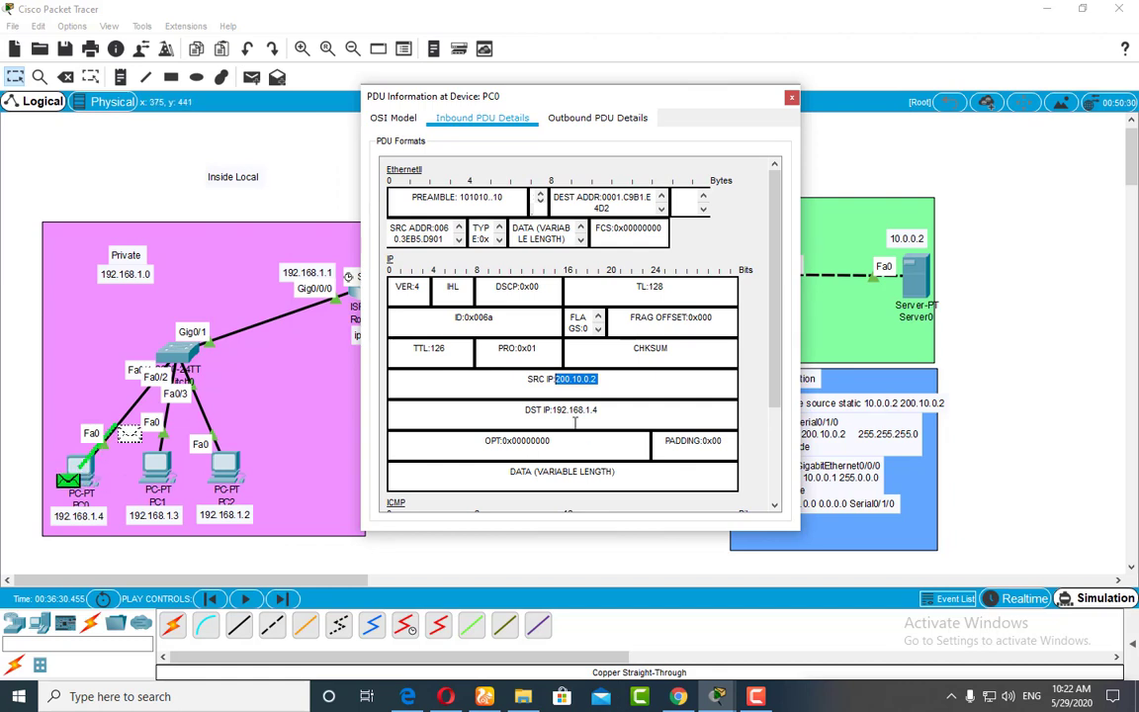
pyautogui.click(791, 96)
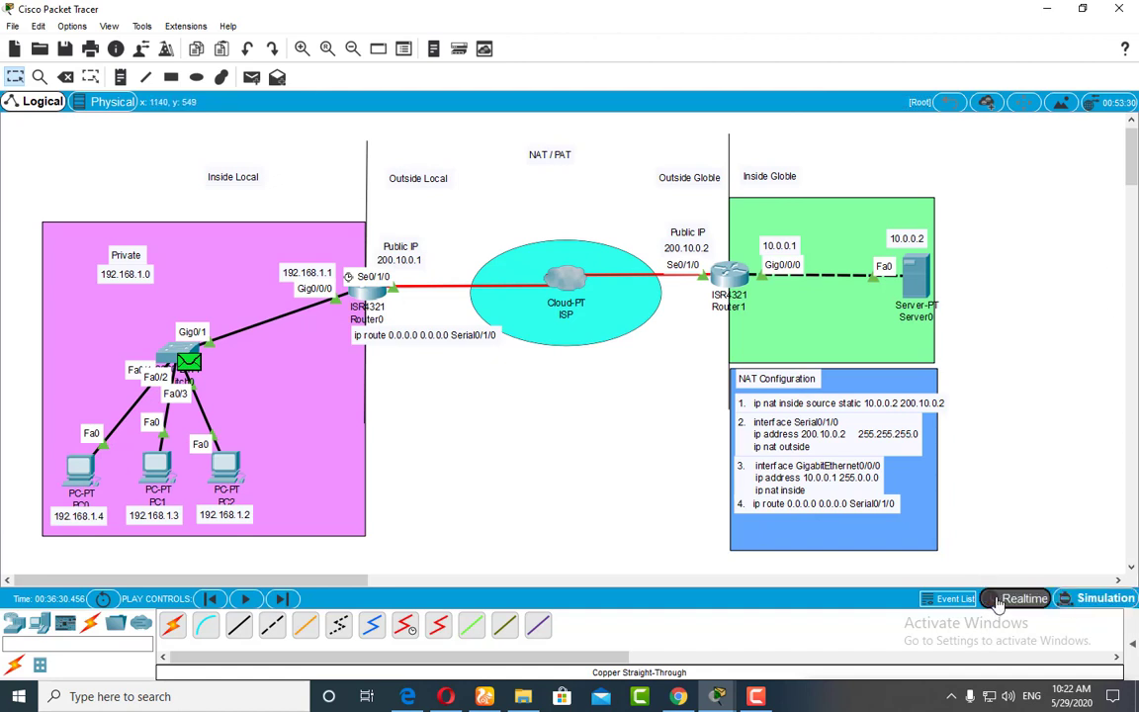
# Step: Return to Realtime mode, recall ping 10.0.0.2 in PC0's Command Prompt and run it in Simulation mode
pyautogui.click(1024, 599)
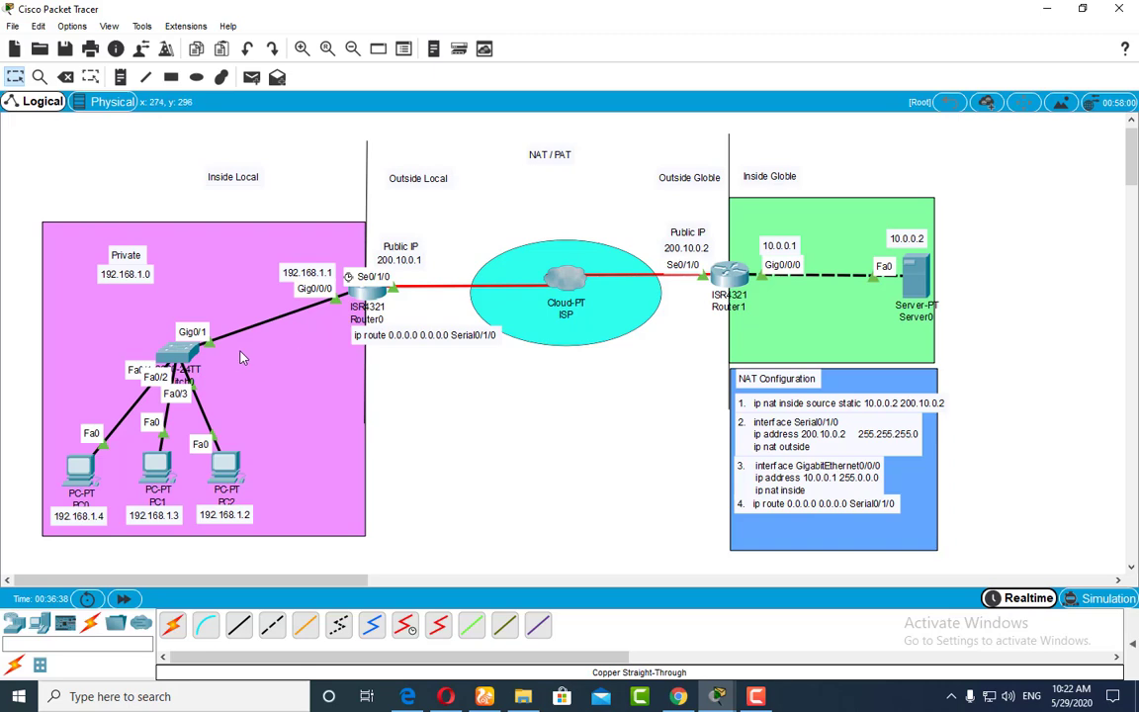
pyautogui.click(78, 465)
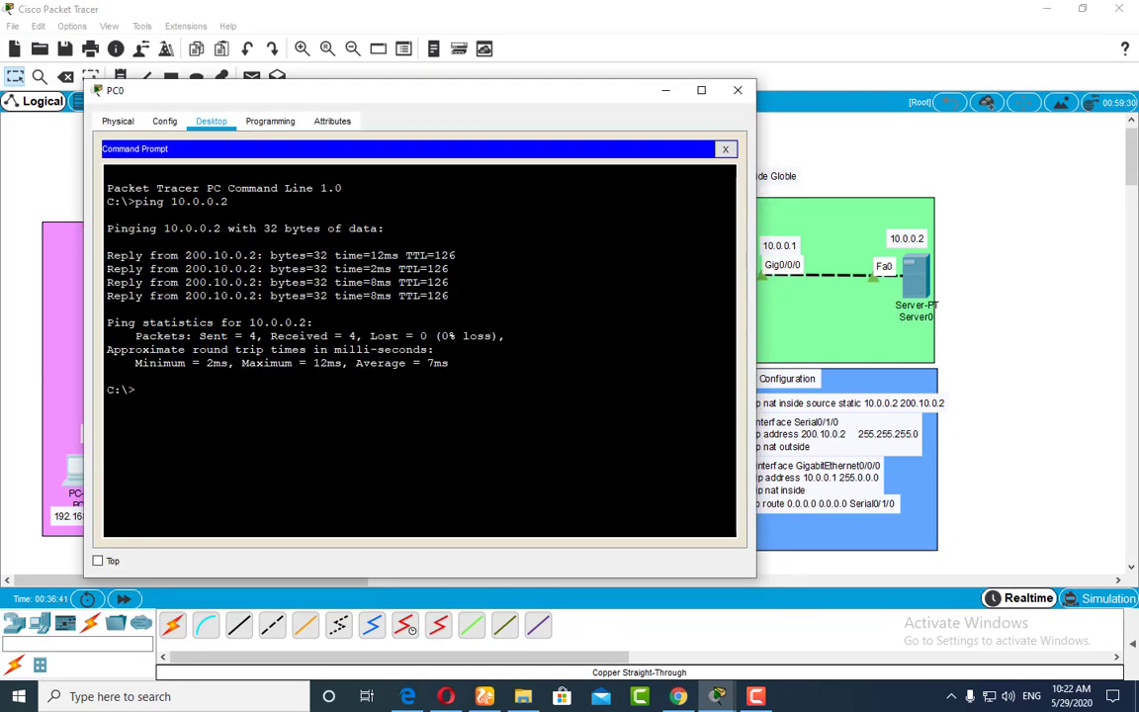
pyautogui.press('Up')
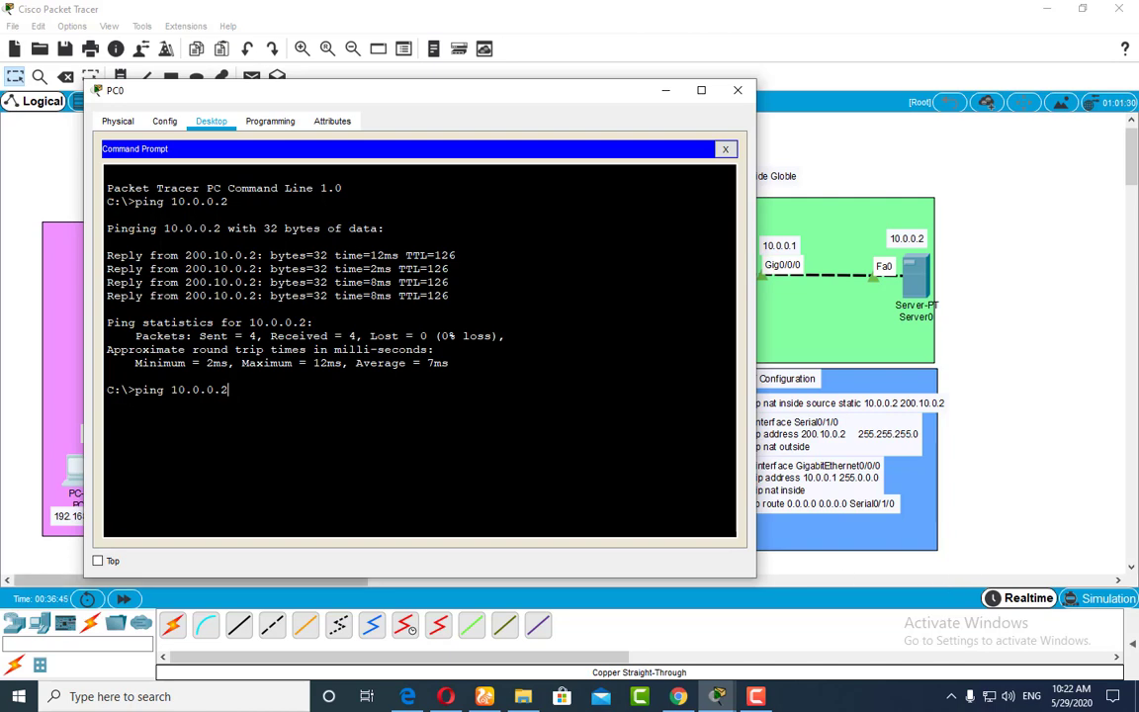
pyautogui.click(1088, 599)
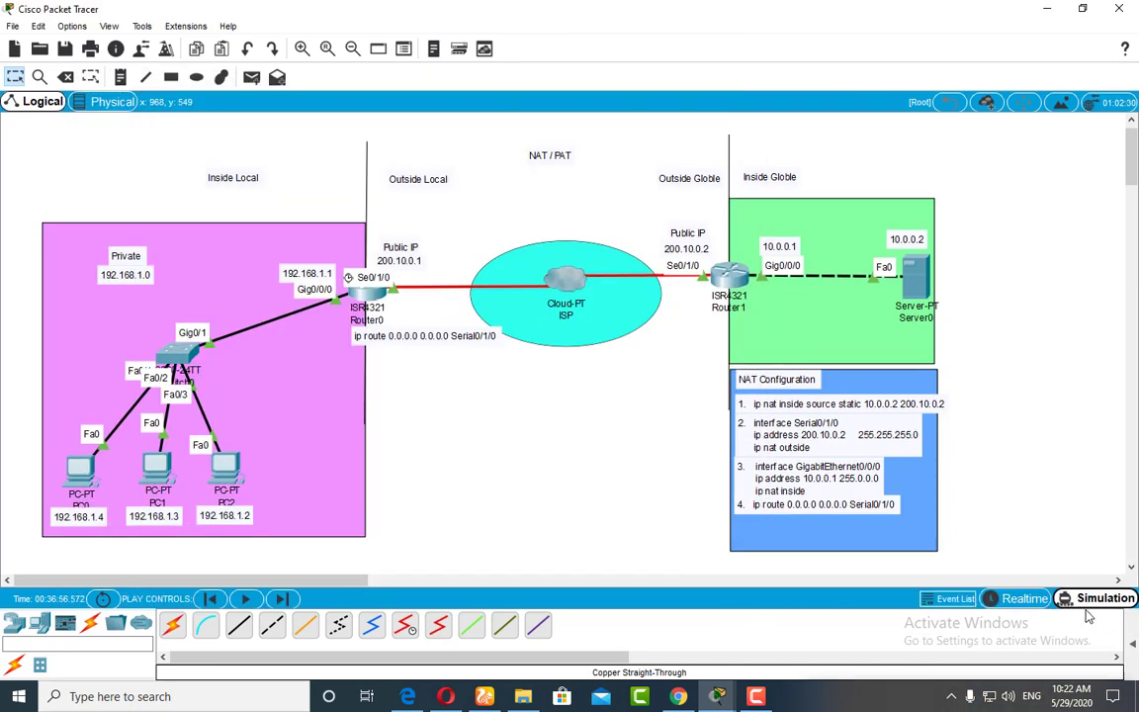
pyautogui.click(1028, 599)
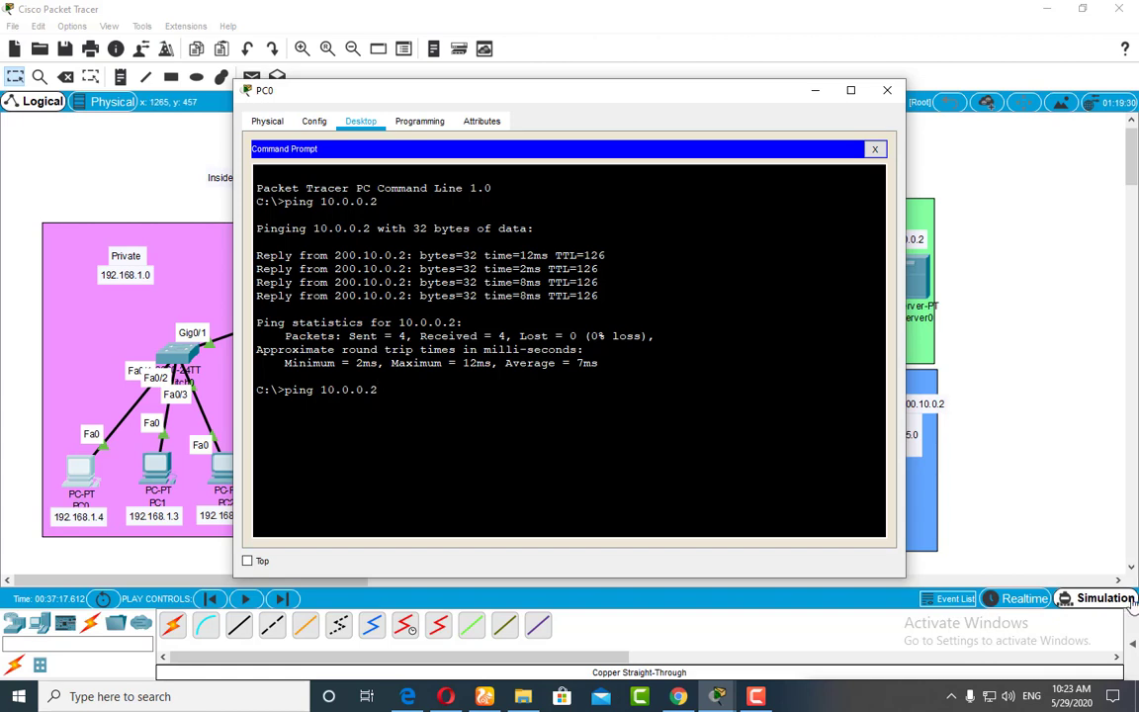
pyautogui.press('Return')
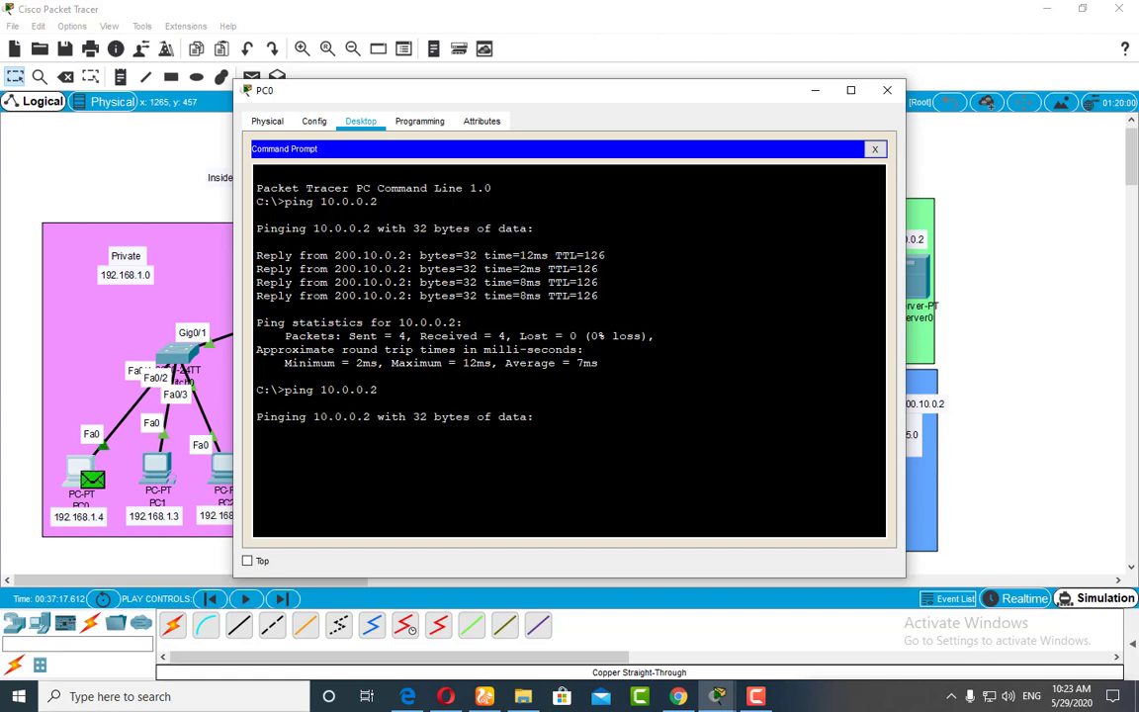
# Step: Play the simulated ping from PC0 until the ICMP packet reaches Server0, and open its PDU information there
pyautogui.click(815, 91)
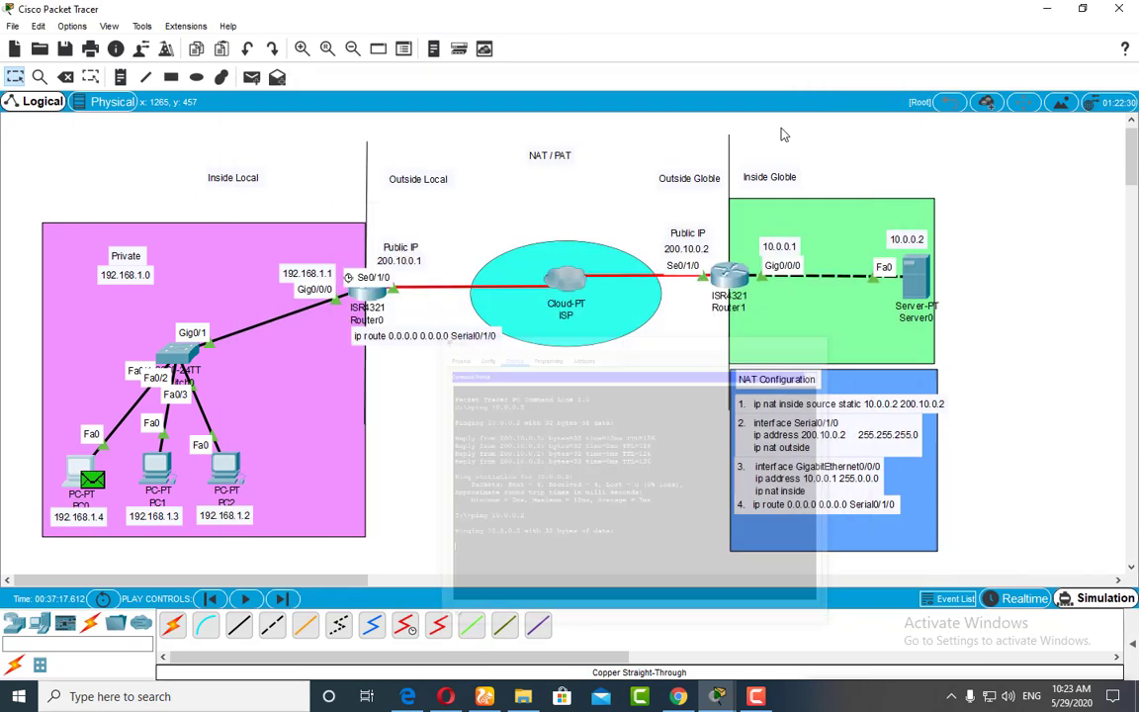
pyautogui.click(249, 599)
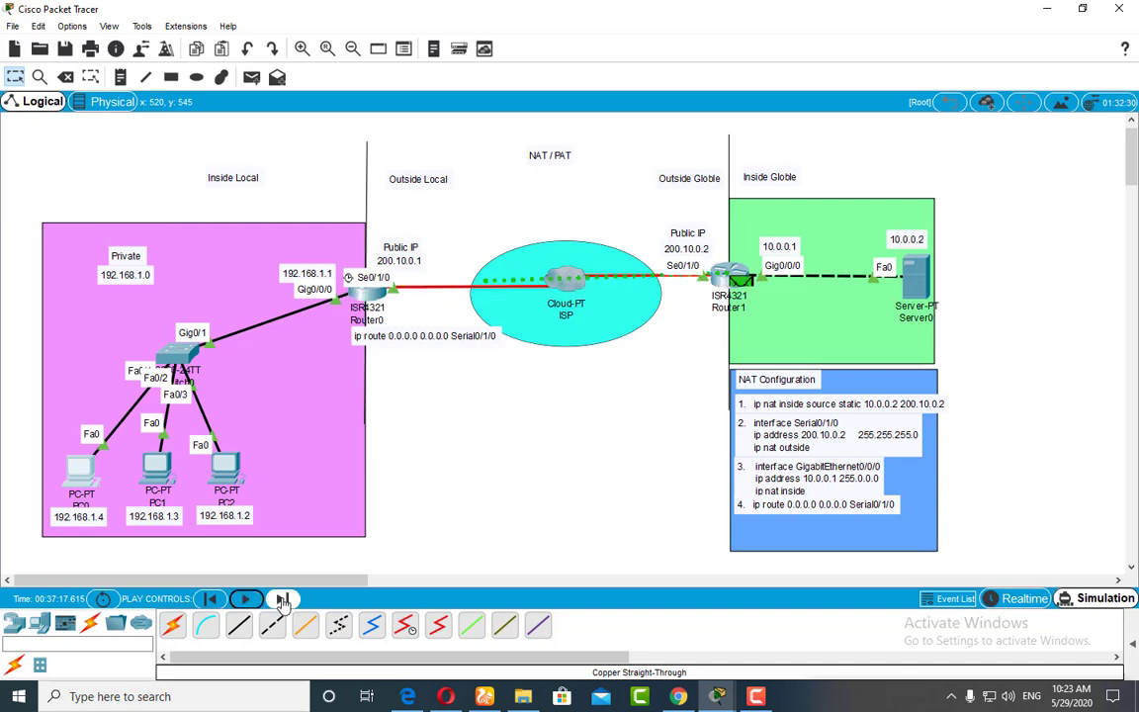
pyautogui.click(929, 287)
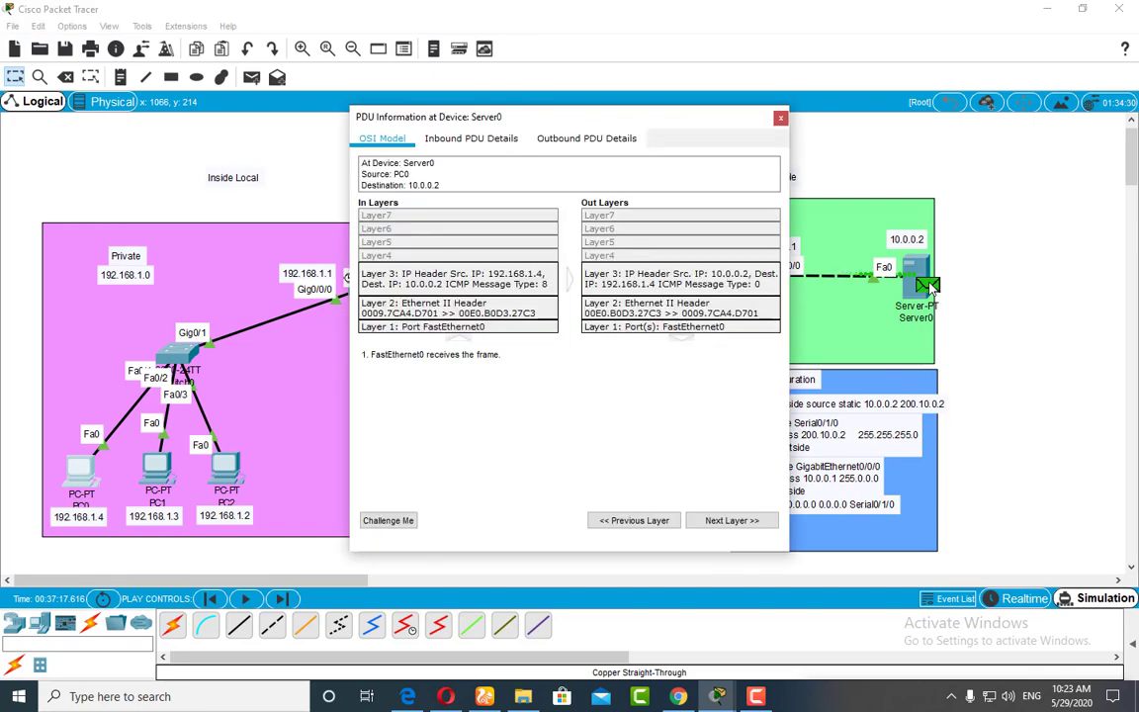
# Step: Examine the inbound PDU details at Server0, highlighting the source IP and uncovering the topology for comparison, and close the PDU window
pyautogui.click(453, 140)
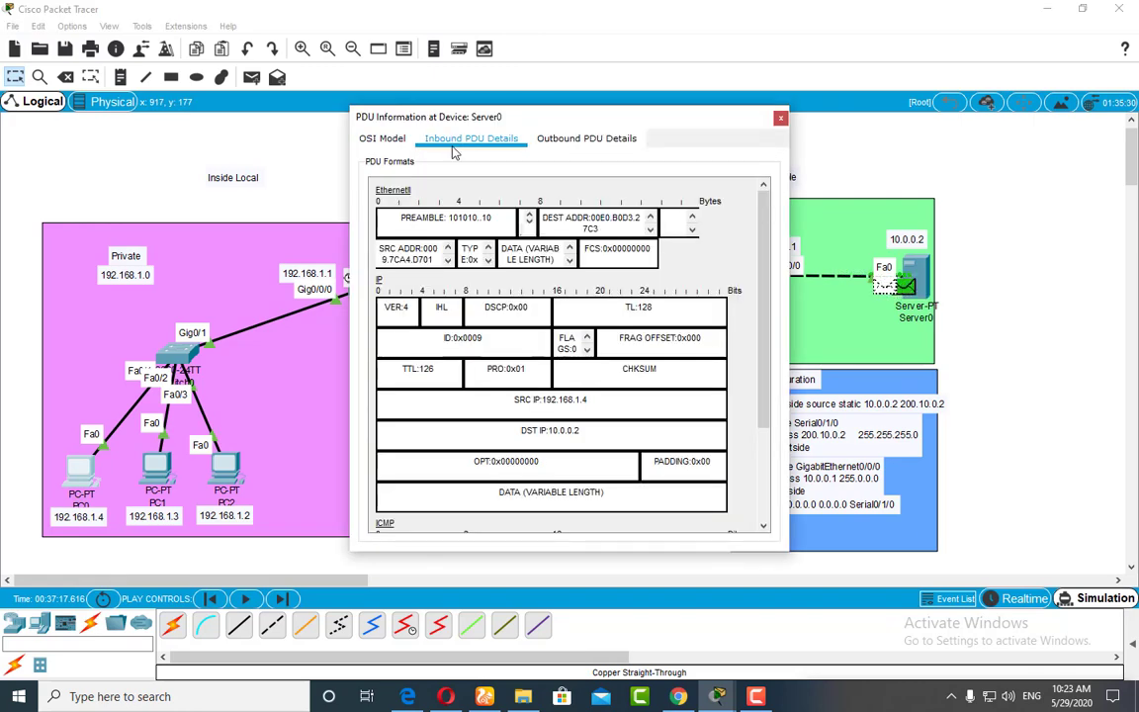
pyautogui.moveTo(593, 401); pyautogui.dragTo(463, 358)
pyautogui.moveTo(530, 116); pyautogui.dragTo(720, 113)
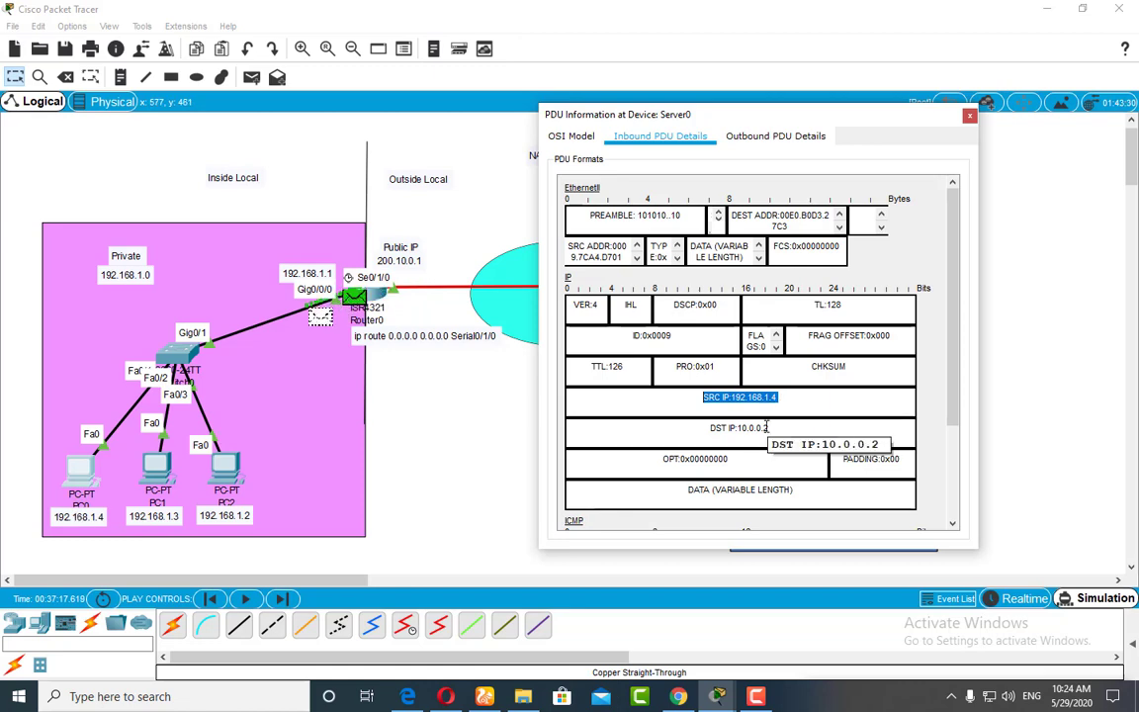
pyautogui.moveTo(790, 119); pyautogui.dragTo(514, 119)
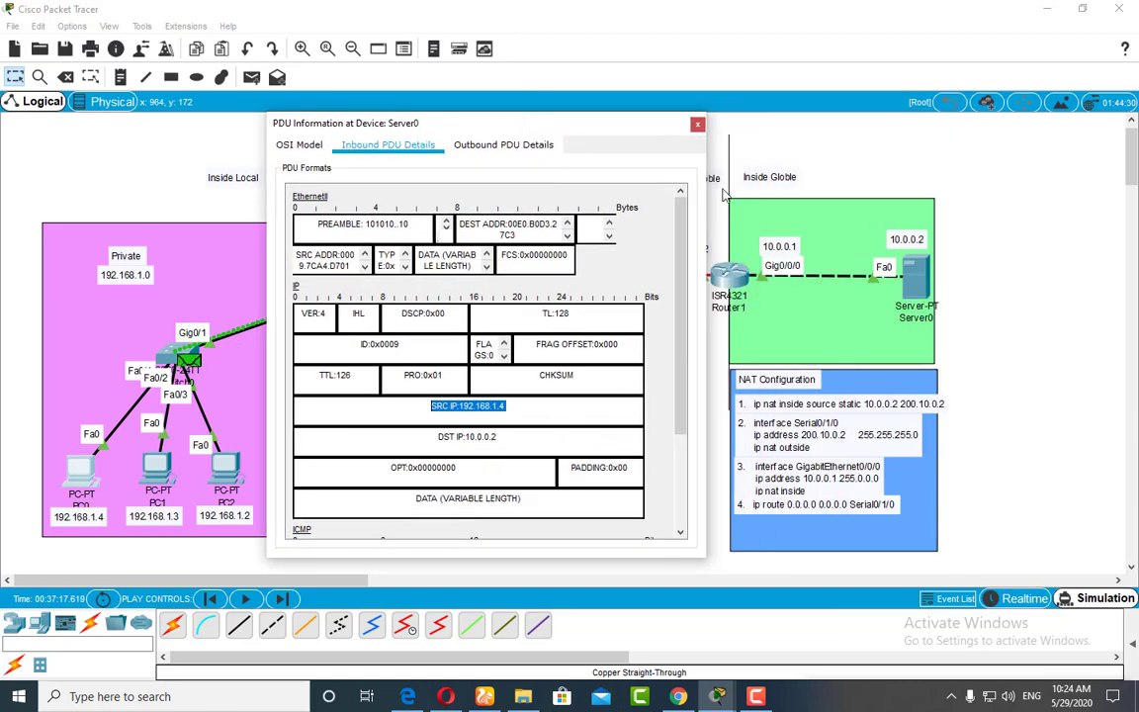
pyautogui.click(693, 117)
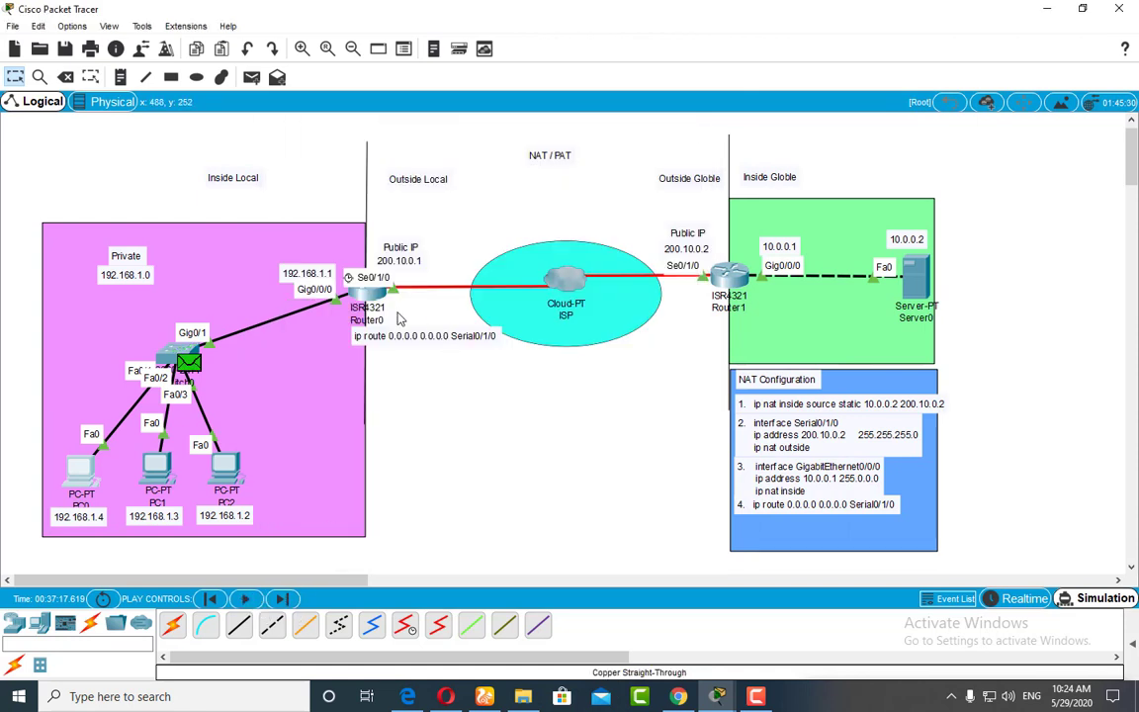
# Step: Return to Realtime mode and enter global configuration mode in Router0's command line with confi t
pyautogui.click(1019, 598)
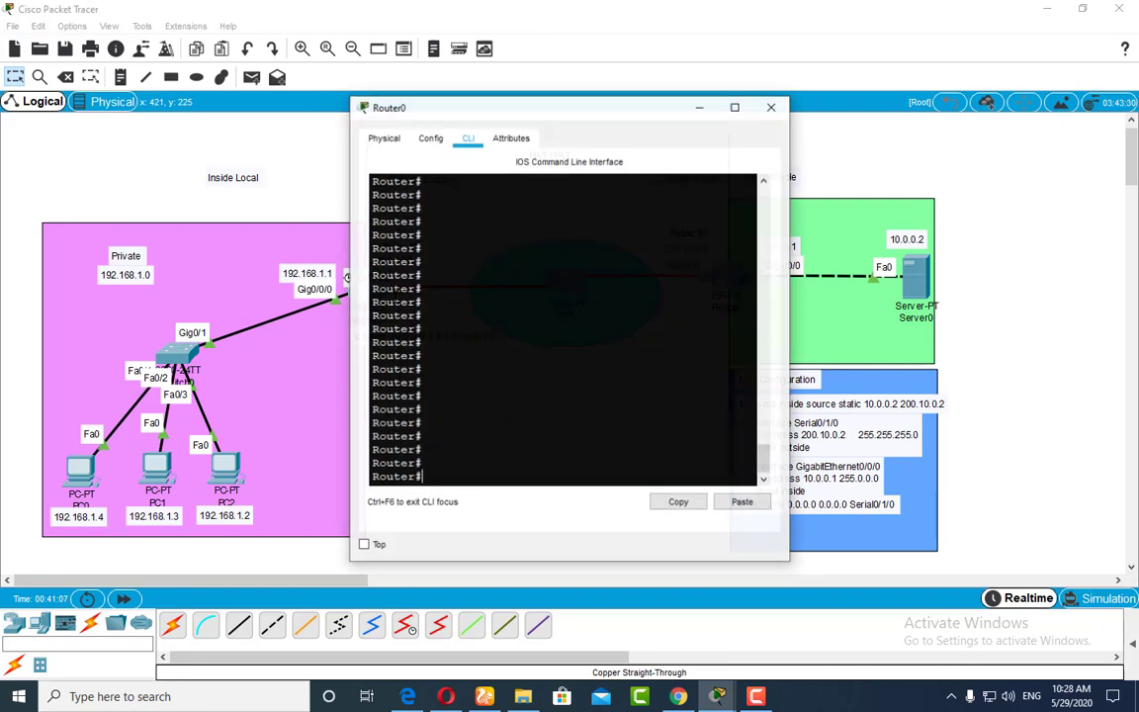
pyautogui.moveTo(565, 109); pyautogui.dragTo(743, 85)
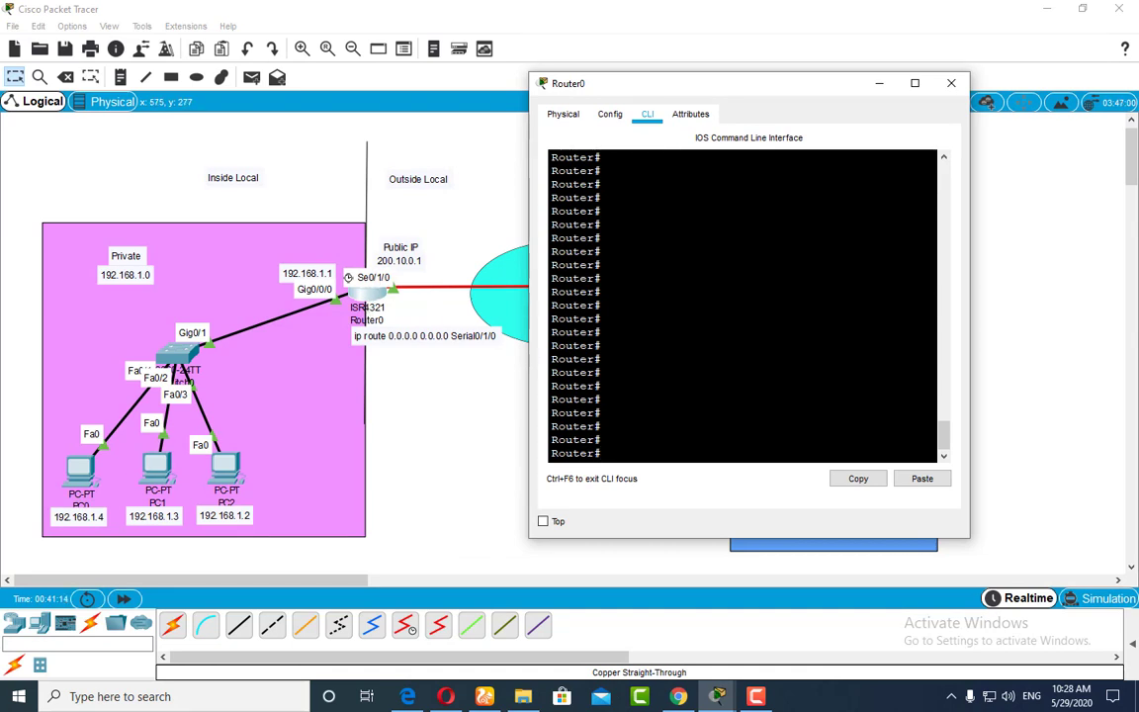
pyautogui.write('confi t')
pyautogui.press('Return')
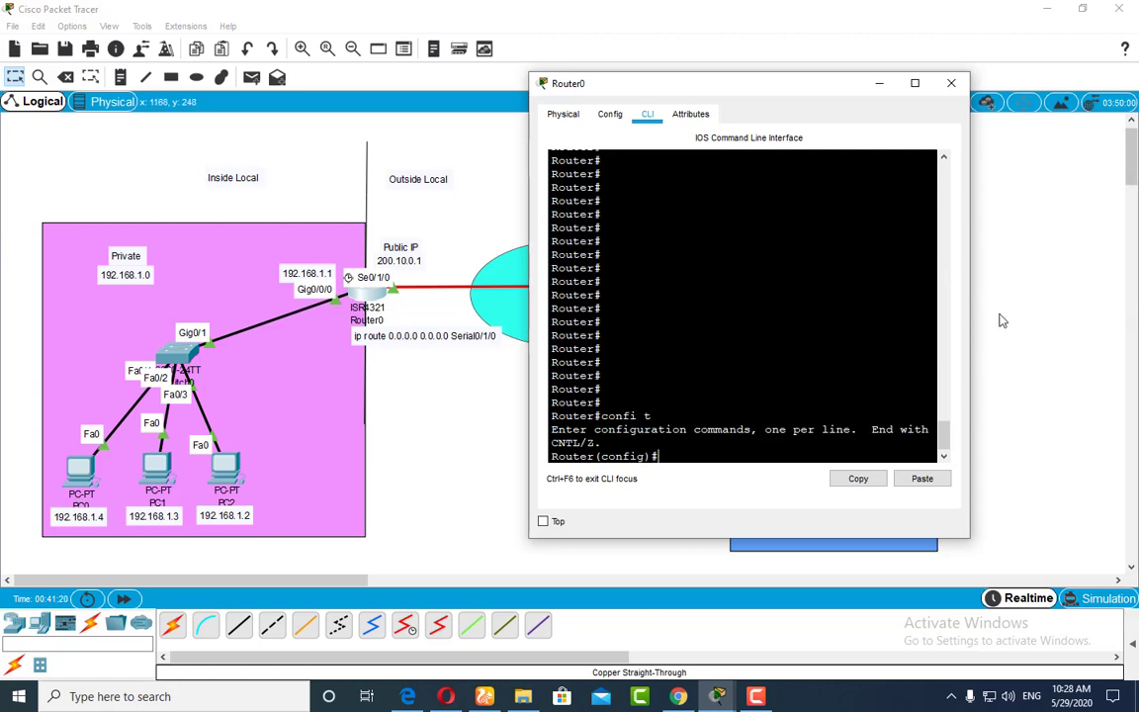
# Step: Bring Router0's command line window back up and make it wider and shorter
pyautogui.click(1099, 318)
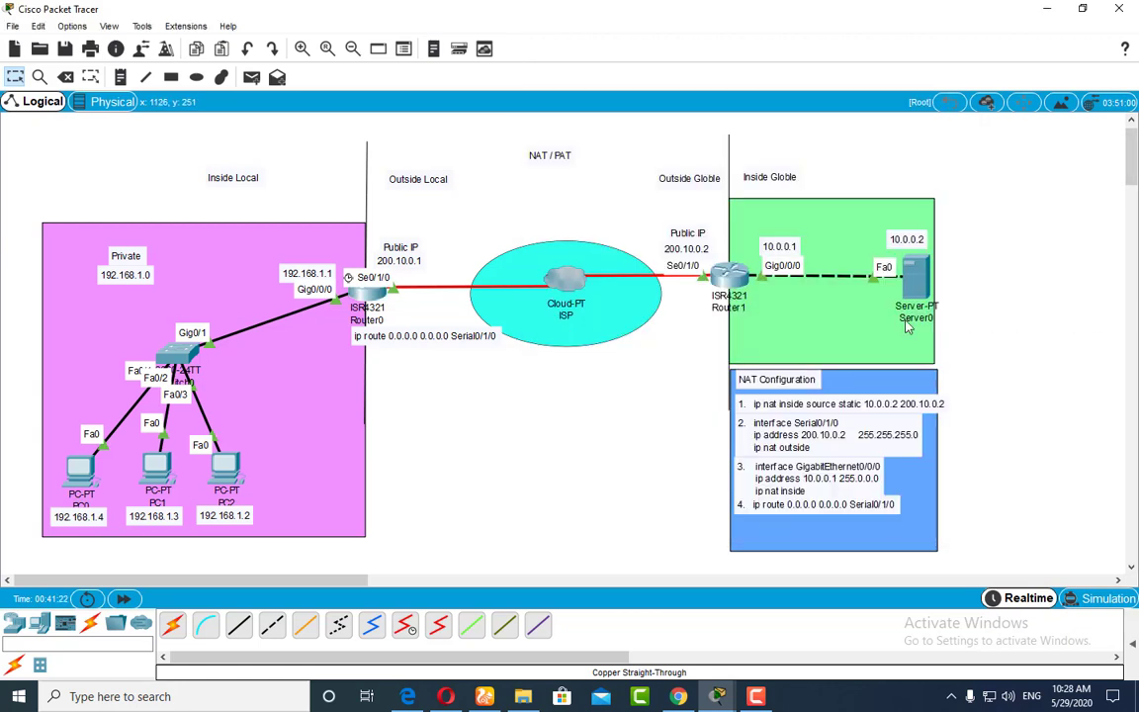
pyautogui.click(376, 294)
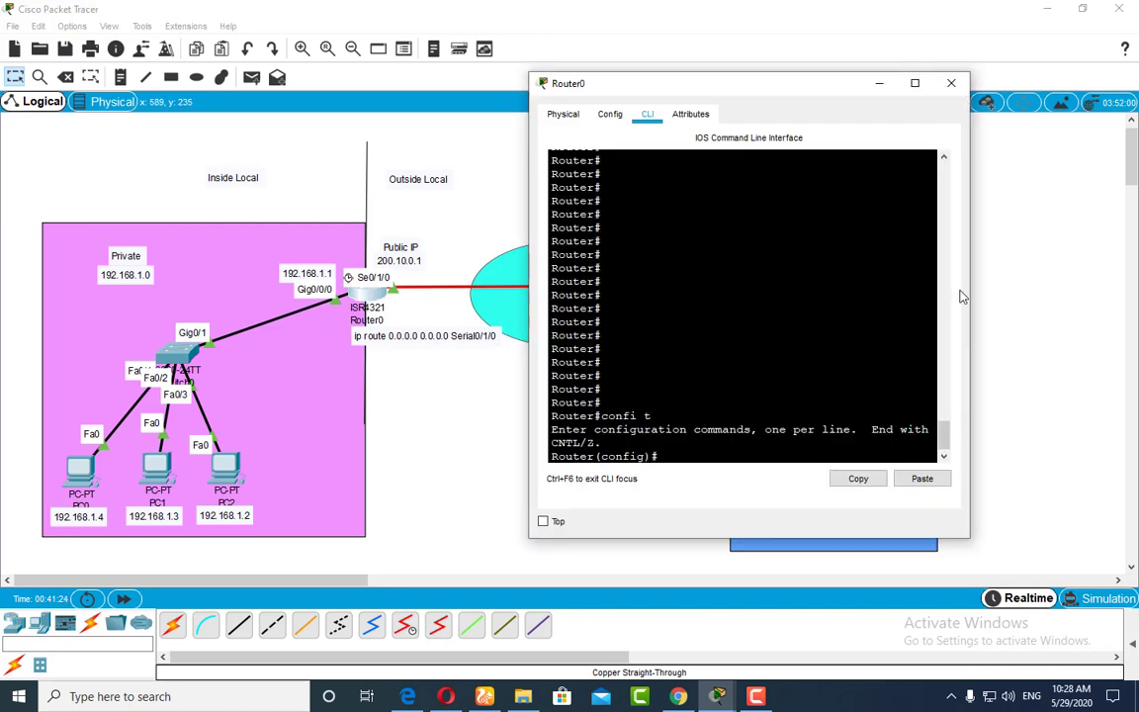
pyautogui.moveTo(1034, 285); pyautogui.dragTo(1071, 287)
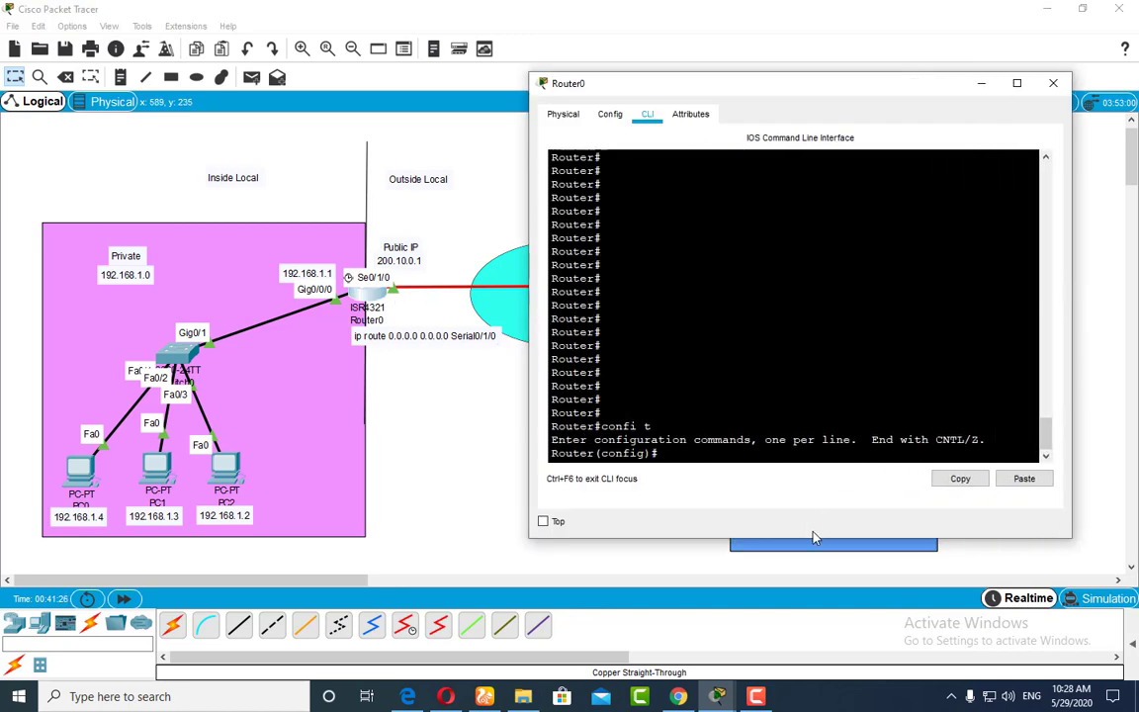
pyautogui.moveTo(813, 537); pyautogui.dragTo(812, 489)
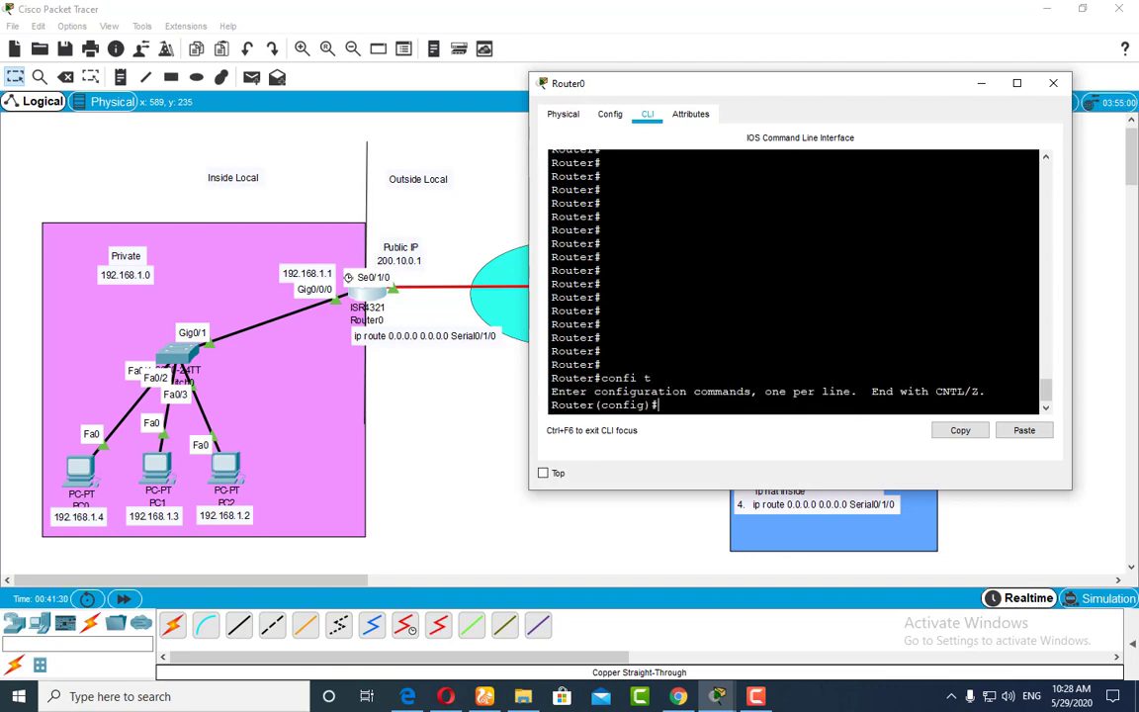
# Step: Start an access-list 1 entry permitting network 192.168.1.0, checking the options available after the list number
pyautogui.write('cc')
pyautogui.press('Tab')
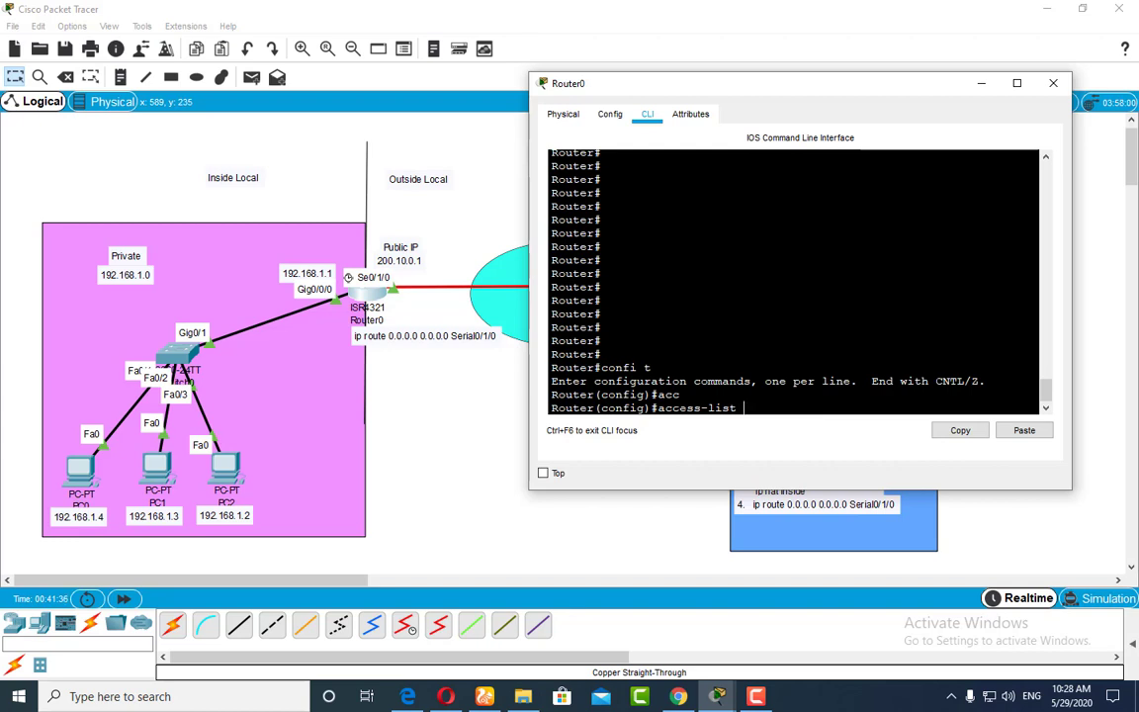
pyautogui.write('1 ?')
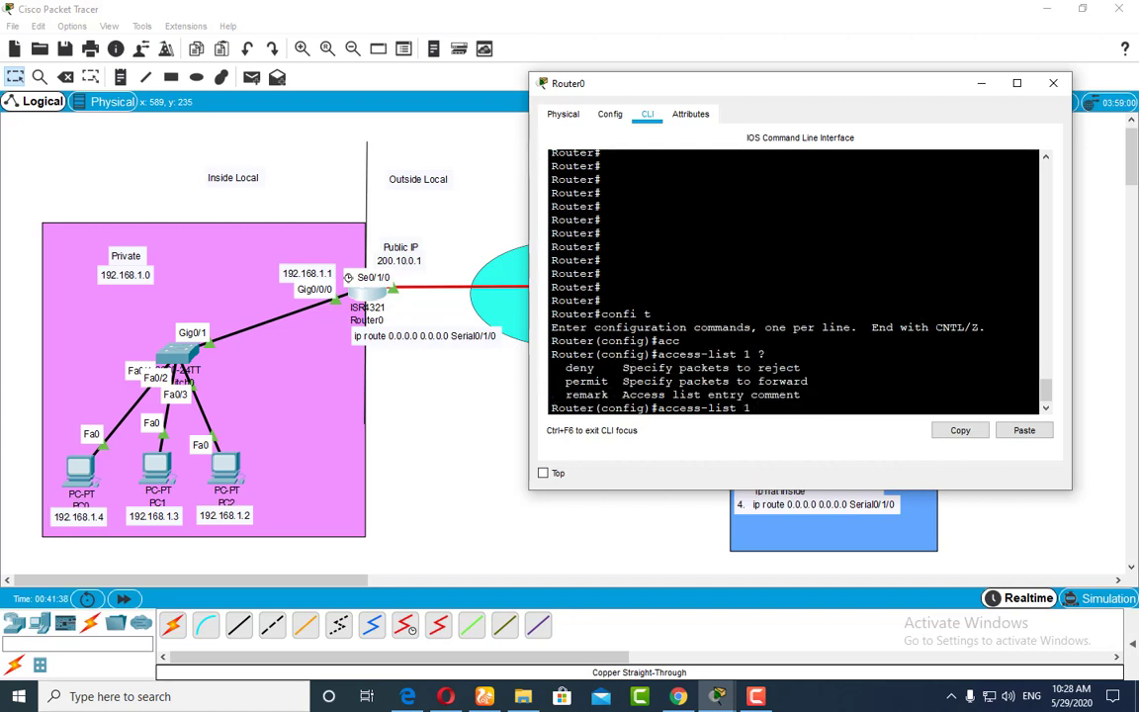
pyautogui.write('permit')
pyautogui.write('92.168.1.0')
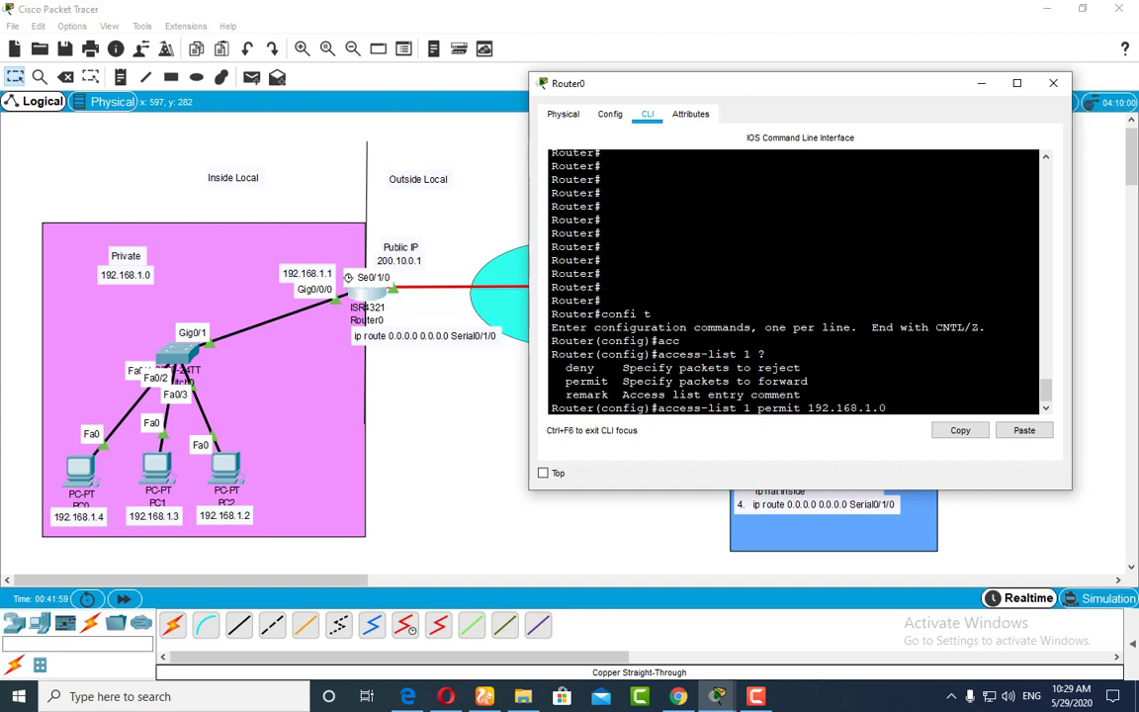
pyautogui.write('0.0.0.255')
pyautogui.press('BackSpace')
pyautogui.press('BackSpace')
pyautogui.press('BackSpace')
pyautogui.press('BackSpace')
pyautogui.press('BackSpace')
pyautogui.press('BackSpace')
pyautogui.press('BackSpace')
pyautogui.press('BackSpace')
pyautogui.write('255.255.255')
pyautogui.moveTo(892, 407)
pyautogui.mouseDown()
pyautogui.moveTo(965, 407)
pyautogui.moveTo(894, 414)
pyautogui.mouseUp()
pyautogui.write('0.')
pyautogui.press('BackSpace')
pyautogui.press('BackSpace')
pyautogui.press('BackSpace')
pyautogui.press('BackSpace')
pyautogui.press('BackSpace')
pyautogui.press('BackSpace')
pyautogui.press('BackSpace')
pyautogui.press('BackSpace')
pyautogui.press('BackSpace')
pyautogui.press('BackSpace')
pyautogui.press('BackSpace')
pyautogui.press('BackSpace')
pyautogui.press('BackSpace')
# Step: Complete the access-list 1 entry with wildcard mask 0.0.0.255, check for further options and submit it
pyautogui.write('0.0.0.255 ?')
pyautogui.press('Return')
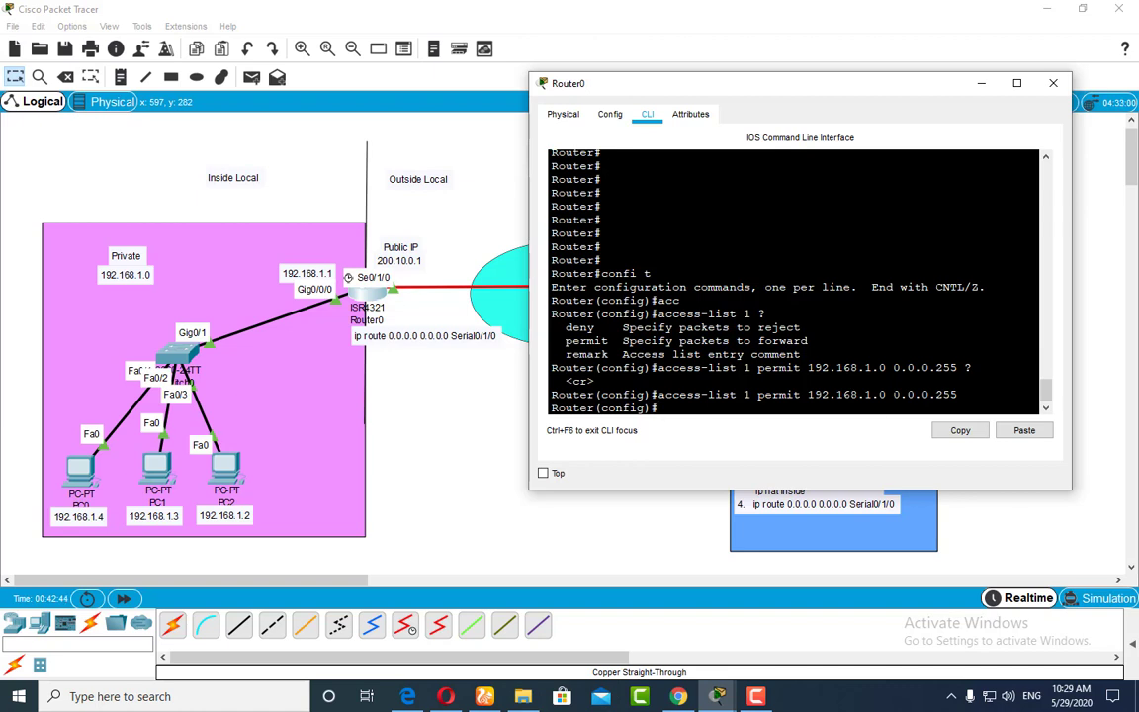
# Step: Highlight the permitted network address, start an ip nat inside source static command and request its available options
pyautogui.moveTo(886, 395); pyautogui.dragTo(823, 394)
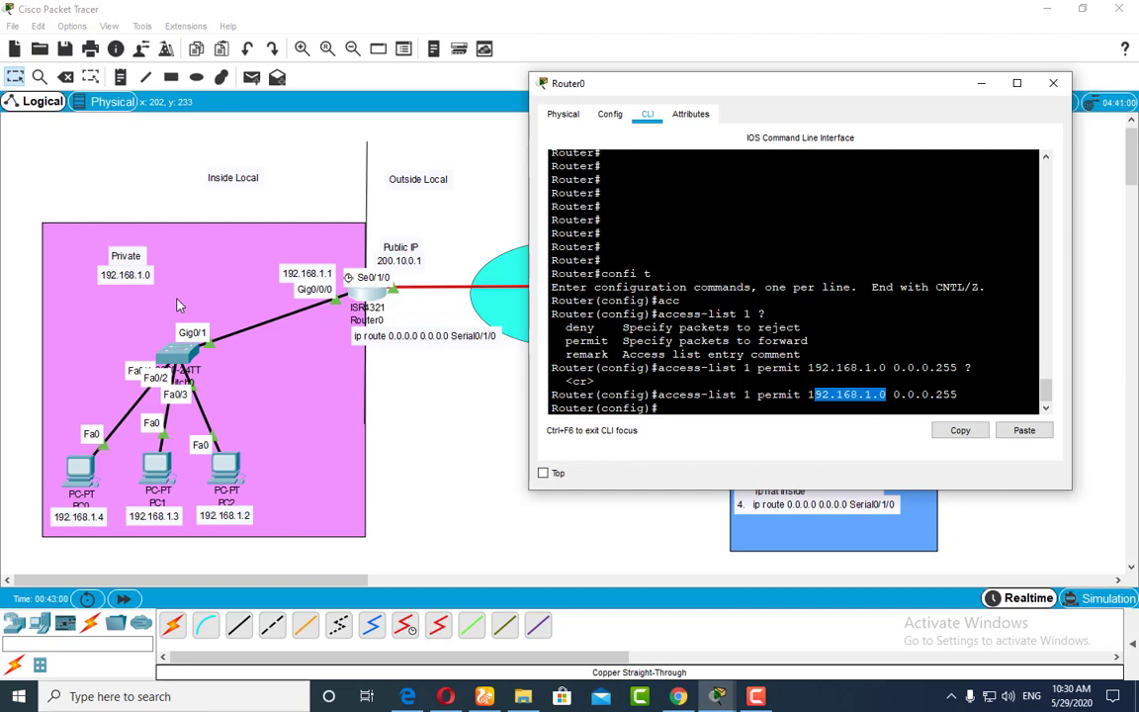
pyautogui.click(661, 407)
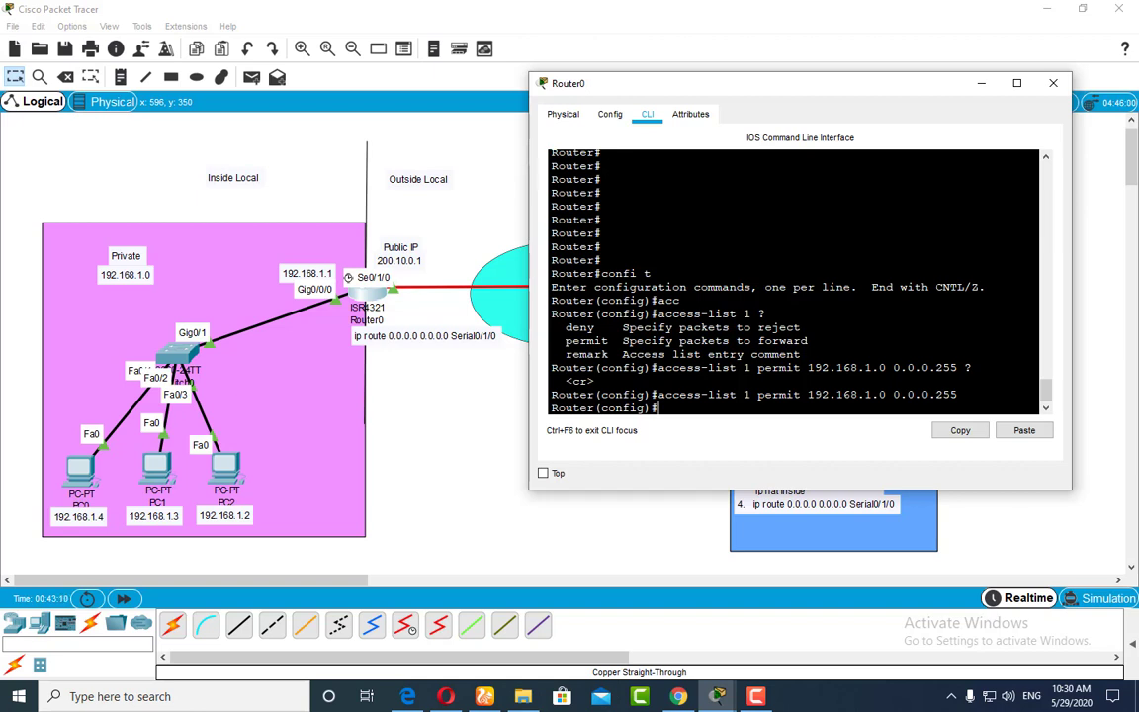
pyautogui.write('ip nat inside source static ')
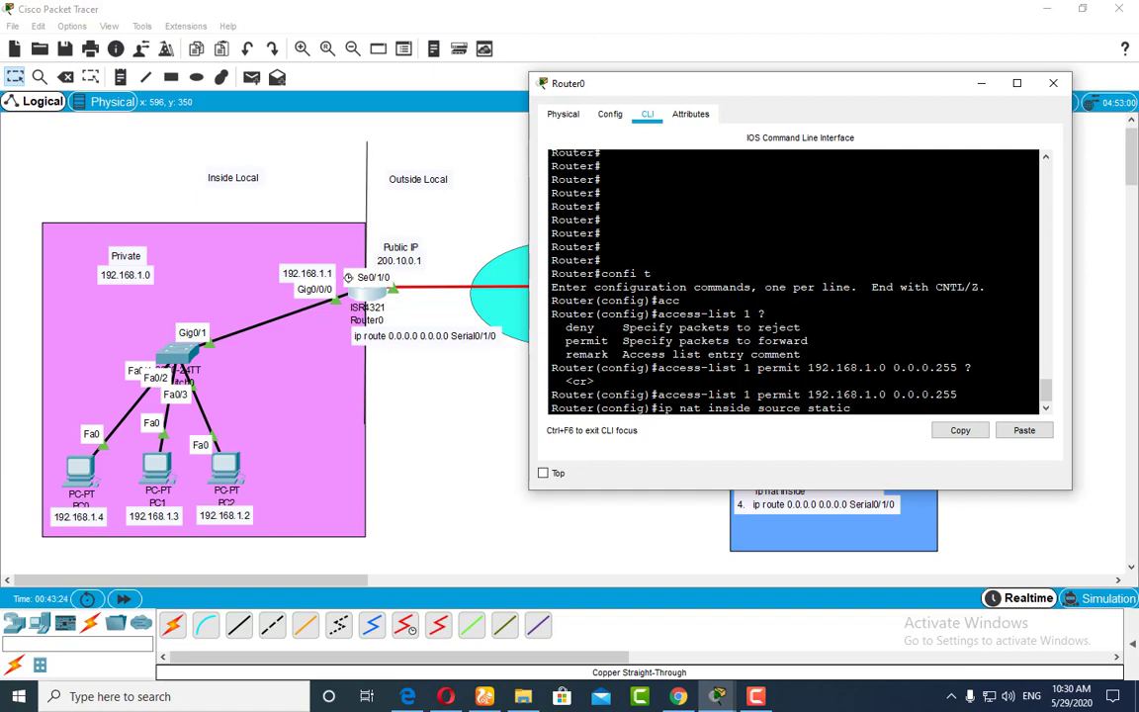
pyautogui.write('?')
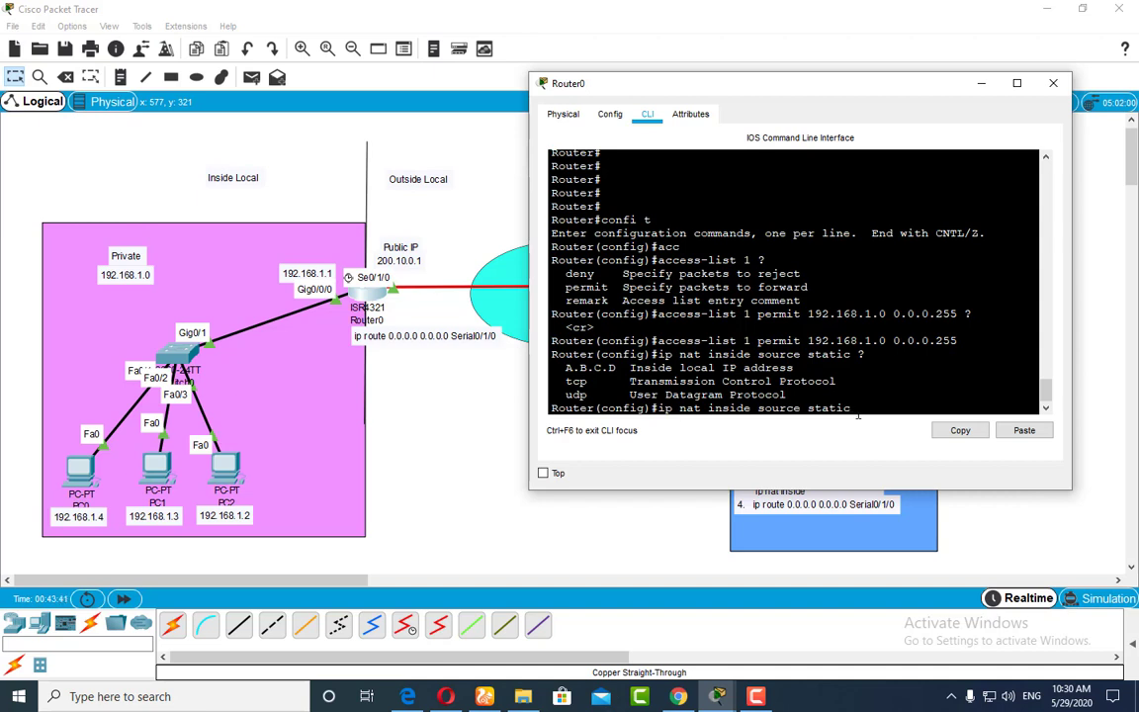
# Step: Try appending list 1 to the static NAT command, and highlight it and the matching access-list 1 entry for comparison
pyautogui.write('list 1')
pyautogui.moveTo(857, 408); pyautogui.dragTo(900, 408)
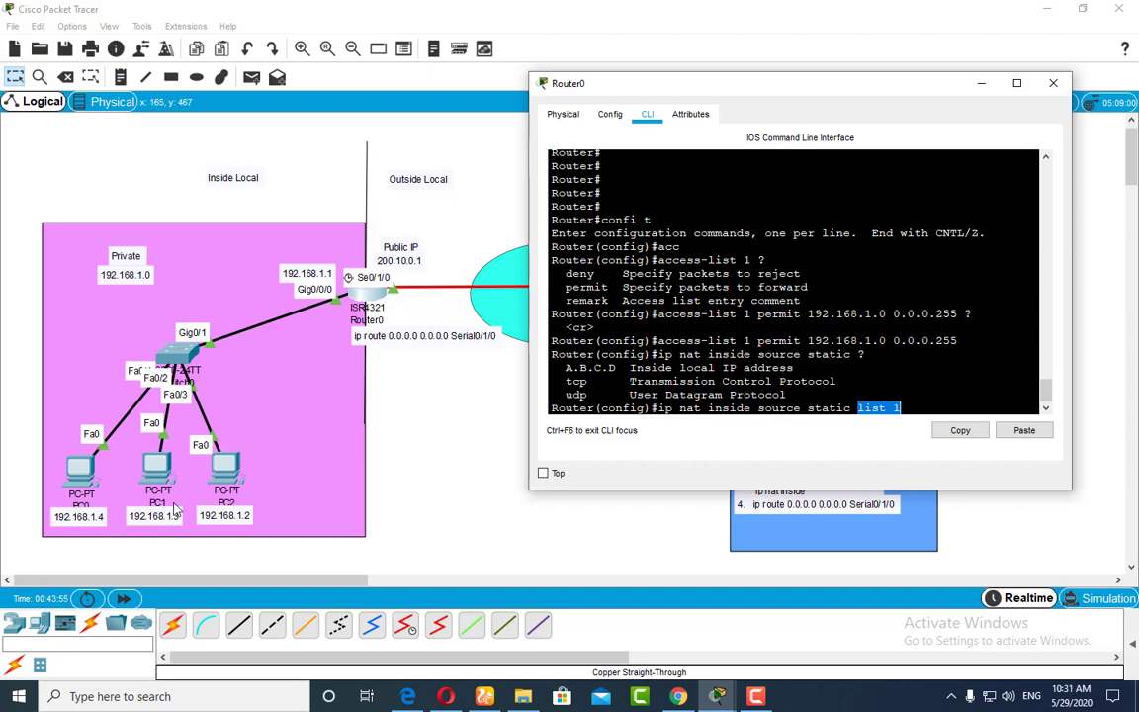
pyautogui.moveTo(658, 314); pyautogui.dragTo(956, 314)
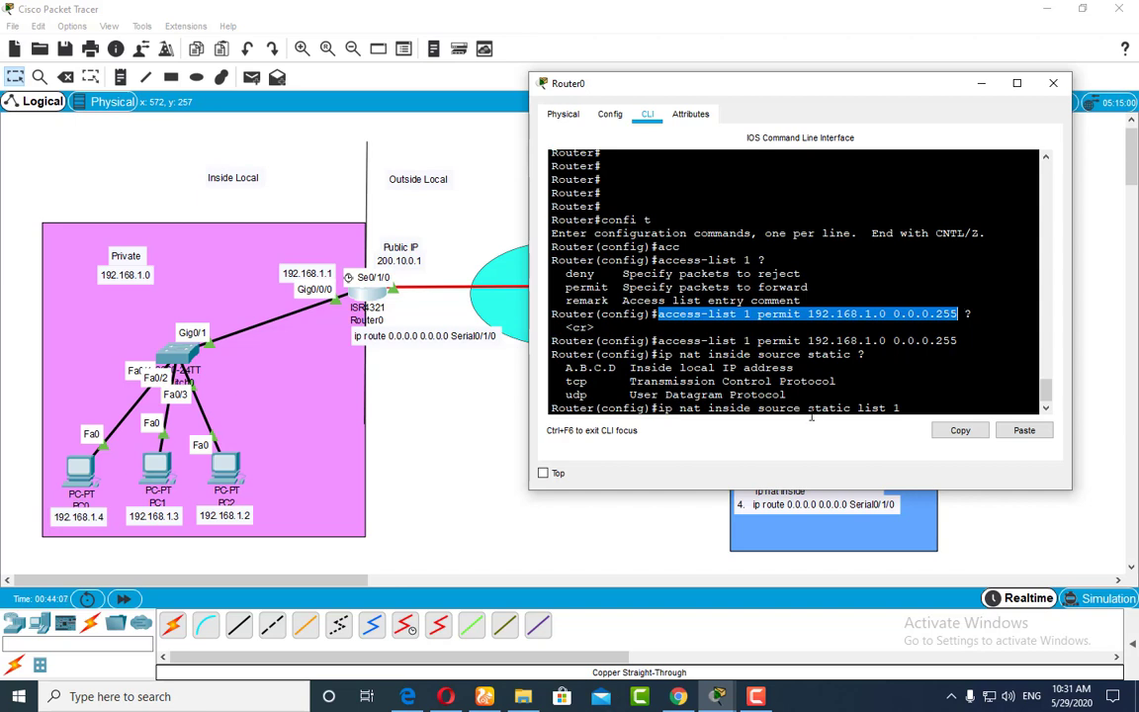
# Step: Remove static list 1 from the NAT command and request the options for ip nat inside source
pyautogui.moveTo(857, 410); pyautogui.dragTo(815, 410)
pyautogui.moveTo(900, 408); pyautogui.dragTo(803, 410)
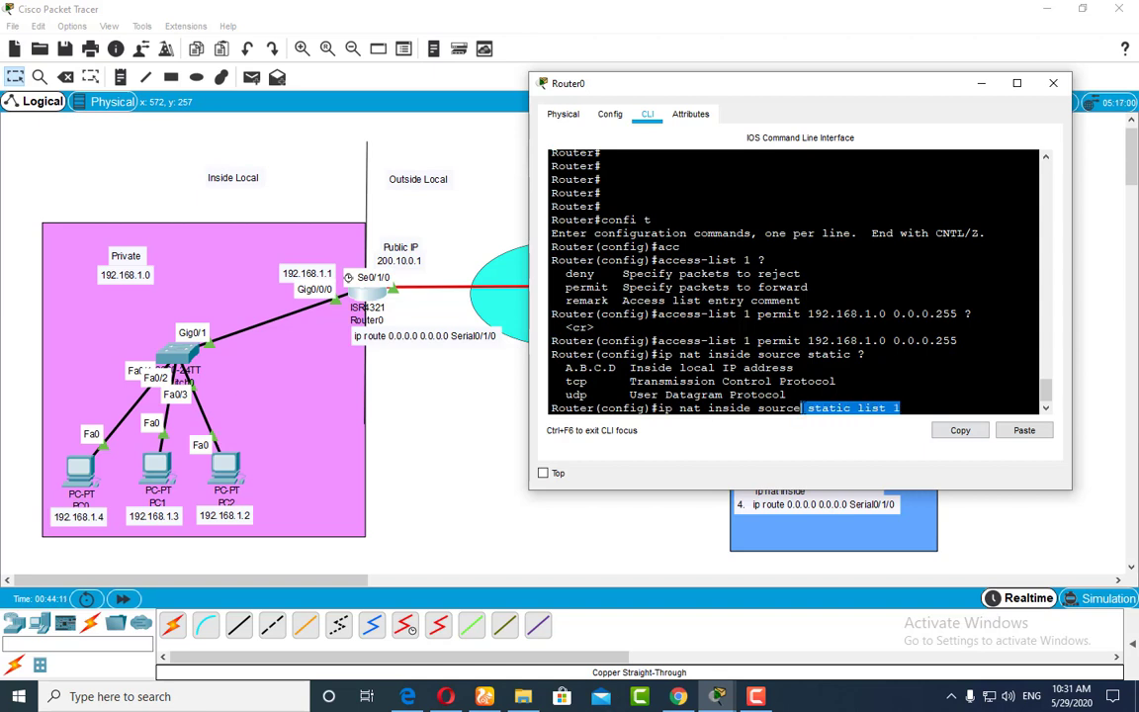
pyautogui.press('BackSpace')
pyautogui.press('BackSpace')
pyautogui.press('BackSpace')
pyautogui.press('BackSpace')
pyautogui.press('BackSpace')
pyautogui.press('BackSpace')
pyautogui.press('BackSpace')
pyautogui.press('BackSpace')
pyautogui.press('BackSpace')
pyautogui.press('BackSpace')
pyautogui.press('BackSpace')
pyautogui.press('BackSpace')
pyautogui.press('BackSpace')
pyautogui.press('BackSpace')
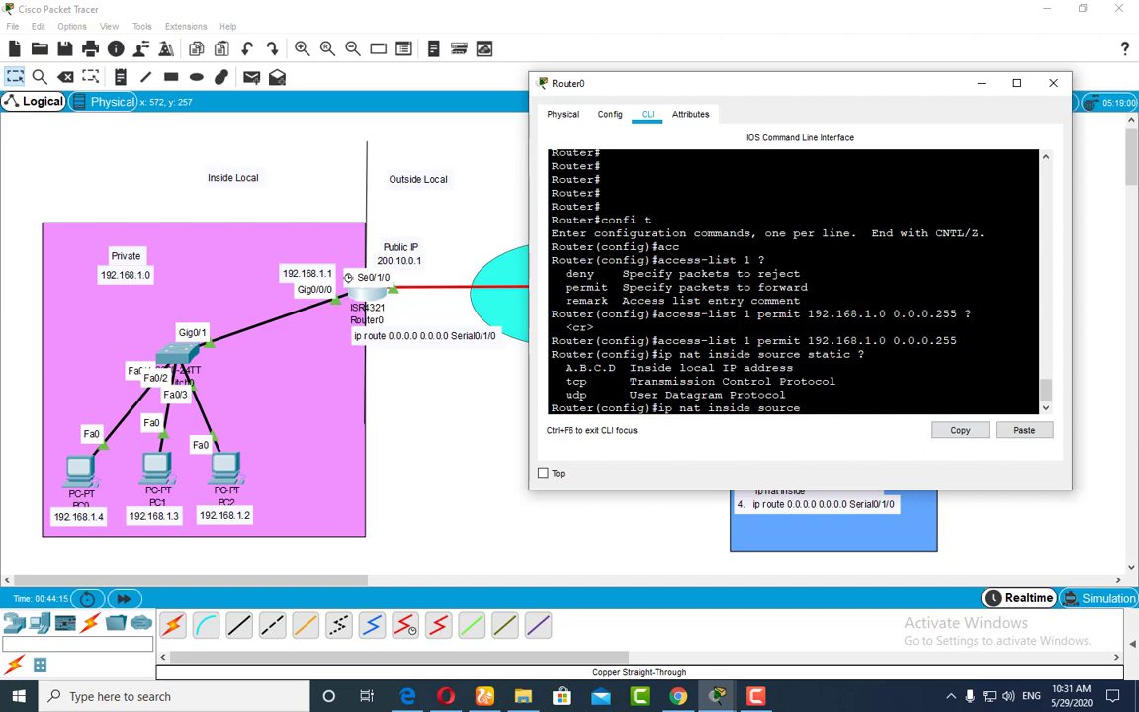
pyautogui.write('?')
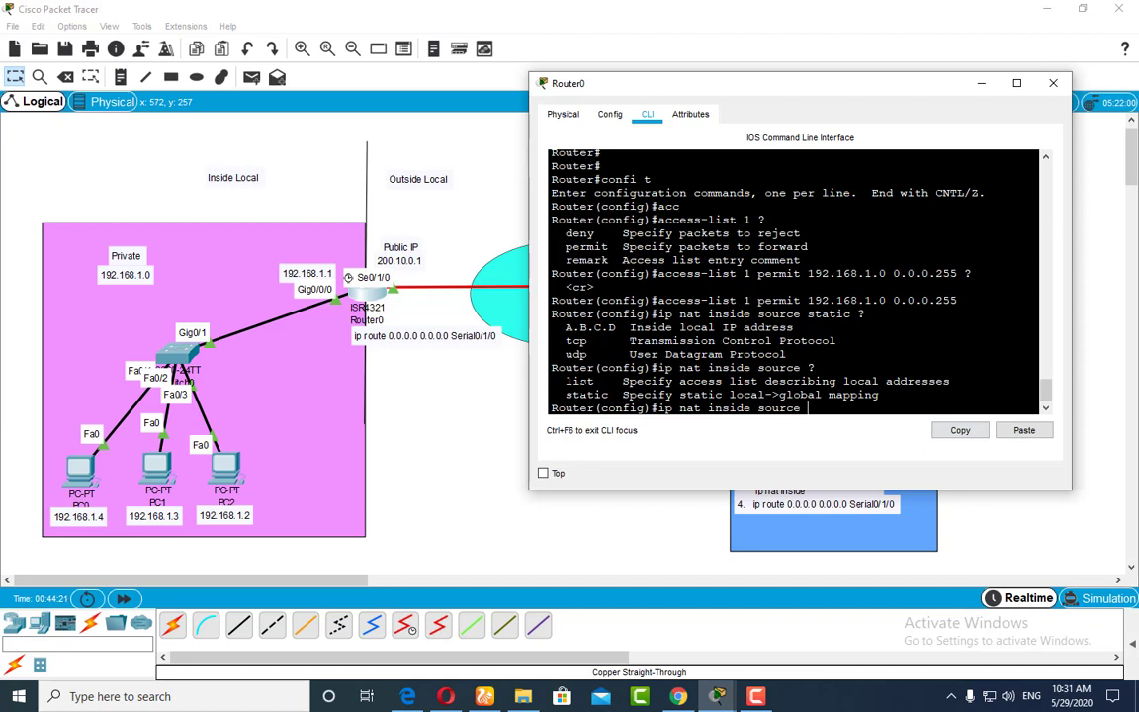
# Step: Extend the NAT command with list 1 int se0/1/0, checking the options available after the list number
pyautogui.write('list')
pyautogui.write('?')
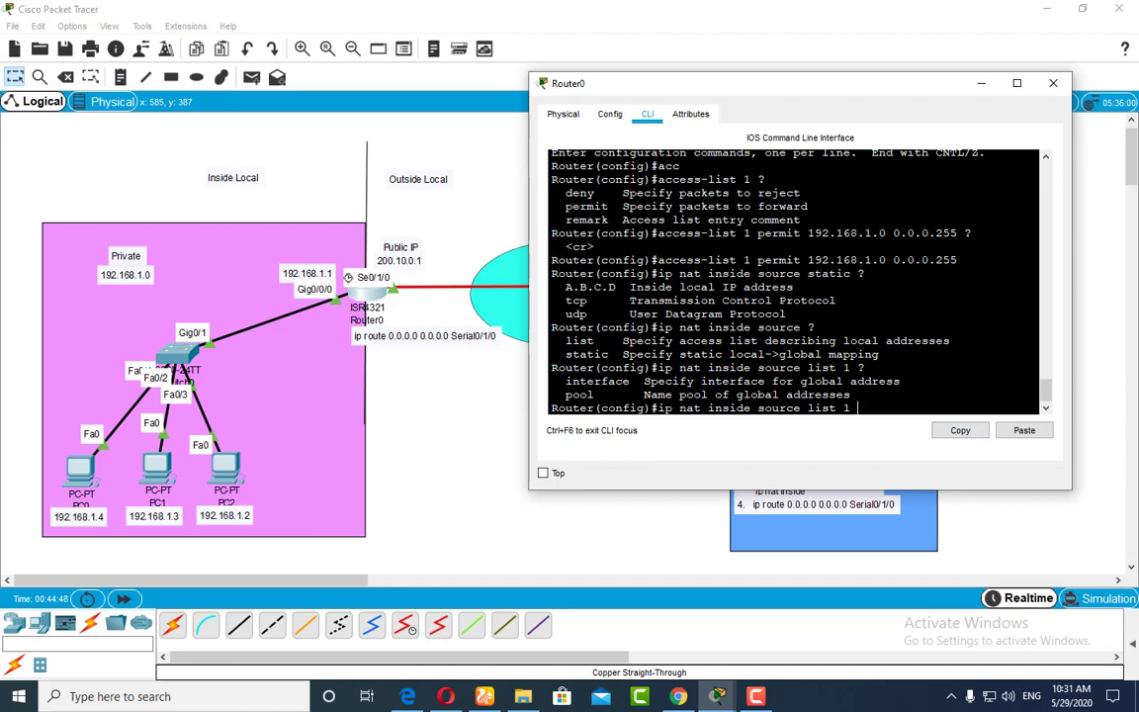
pyautogui.write('int se0/1/0')
# Step: Review the NAT command by highlighting list 1 and int se0/1/0, and return the cursor to its end
pyautogui.doubleClick(664, 409)
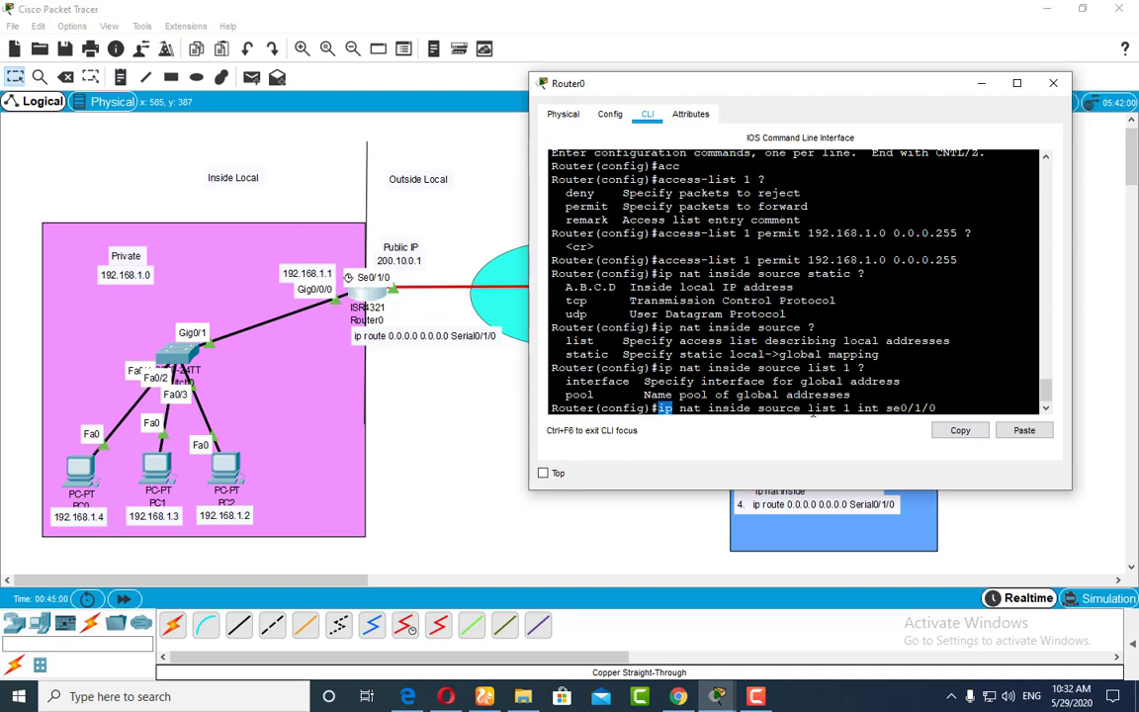
pyautogui.moveTo(809, 408); pyautogui.dragTo(850, 408)
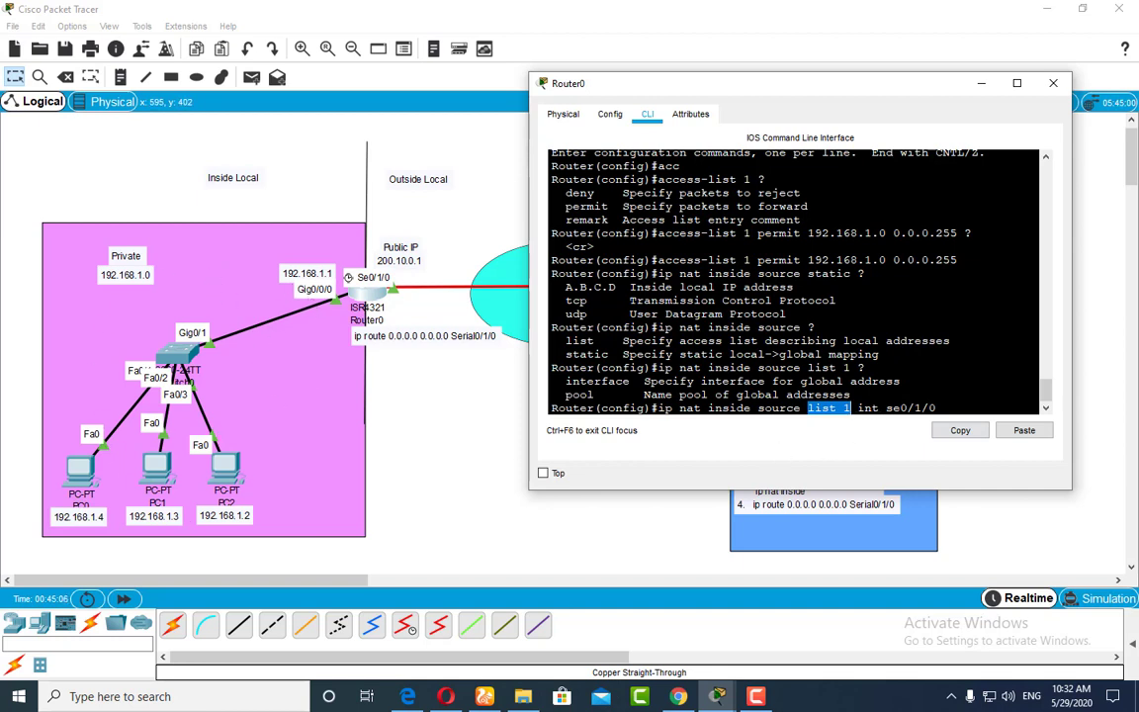
pyautogui.click(859, 408)
pyautogui.moveTo(858, 408); pyautogui.dragTo(937, 408)
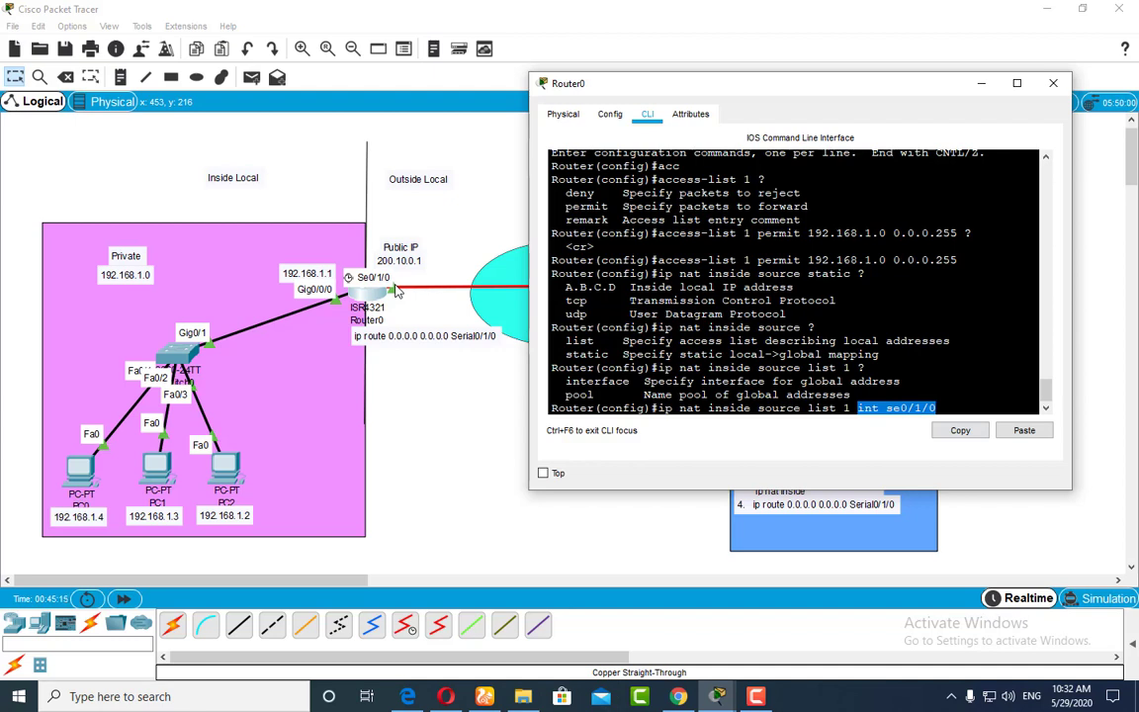
pyautogui.click(951, 412)
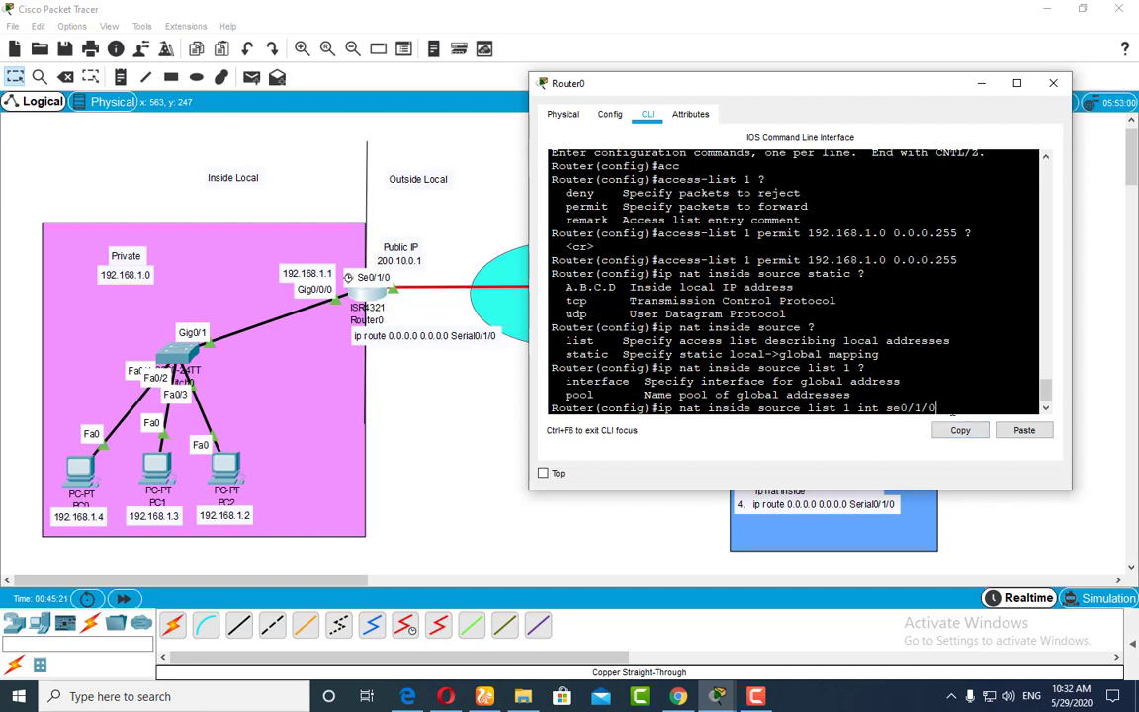
# Step: Check the options after se0/1/0, then complete and run the command ip nat inside source list 1 int se0/1/0 overload
pyautogui.write('?')
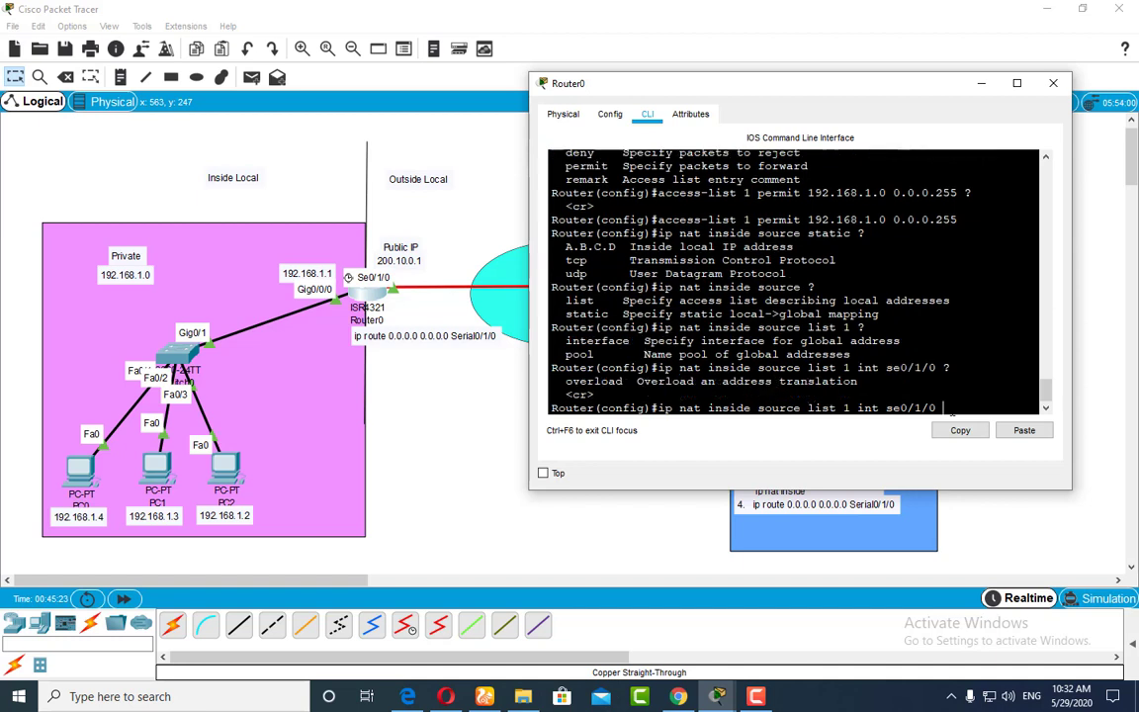
pyautogui.write('overload')
pyautogui.moveTo(850, 407); pyautogui.dragTo(808, 407)
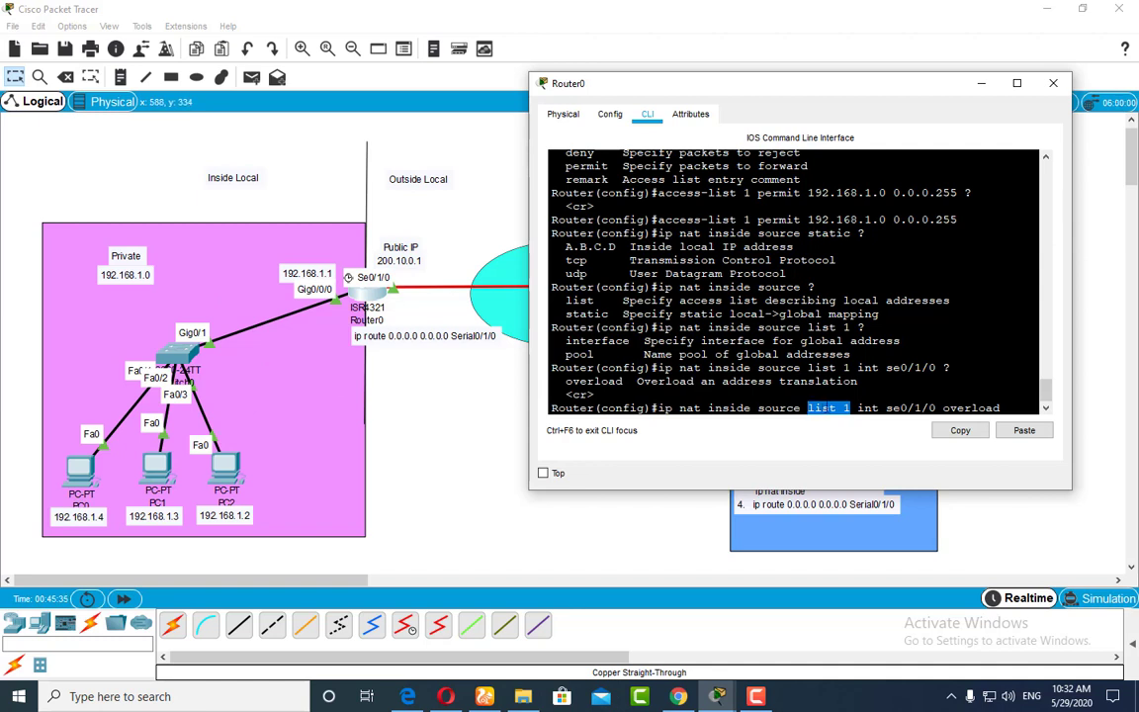
pyautogui.moveTo(885, 408); pyautogui.dragTo(935, 407)
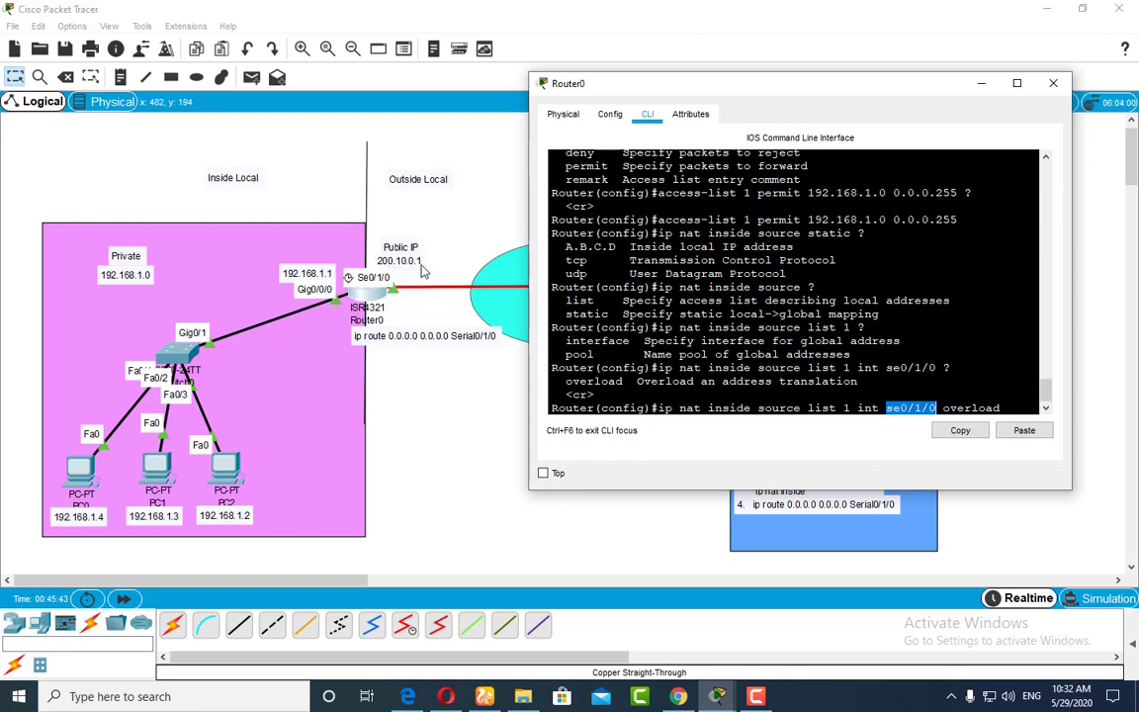
pyautogui.click(1004, 418)
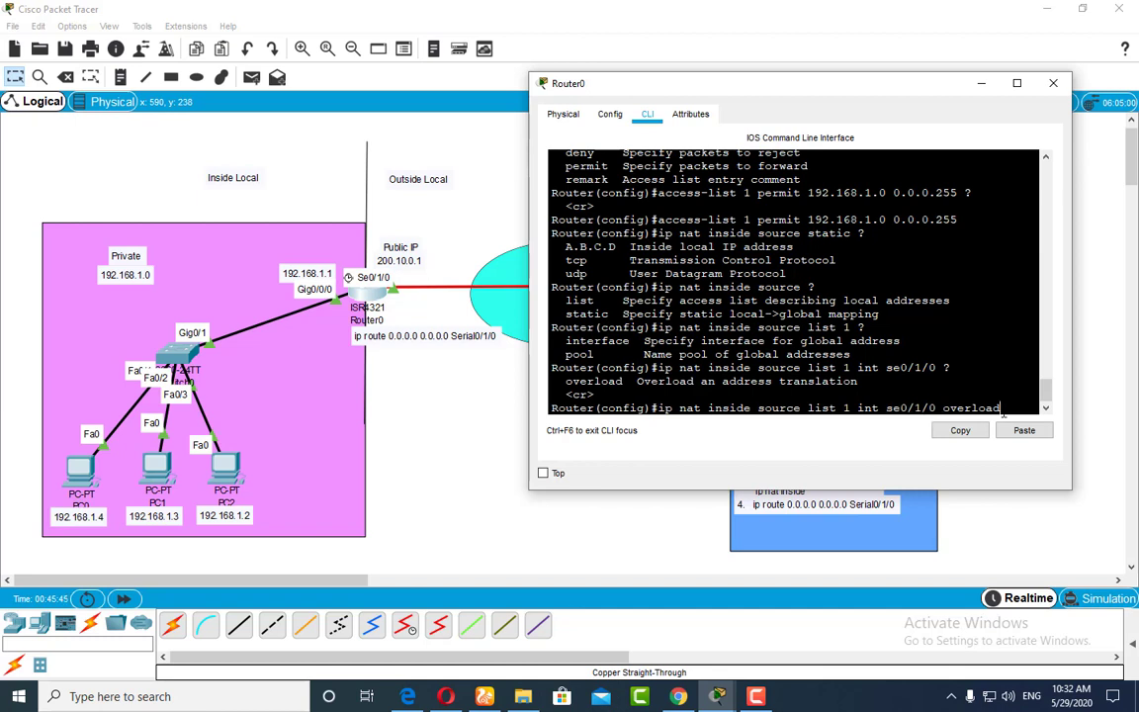
pyautogui.press('Return')
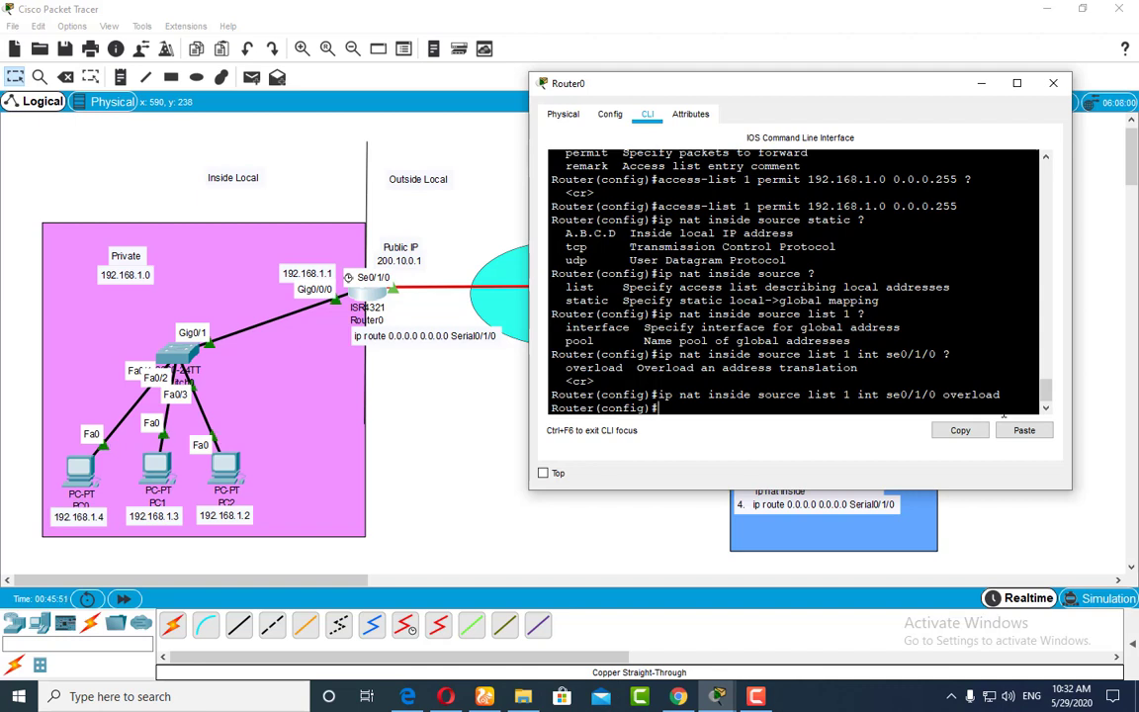
# Step: Enter configuration for interface gig0/0/0 and designate it as ip nat inside
pyautogui.write('int gig0/')
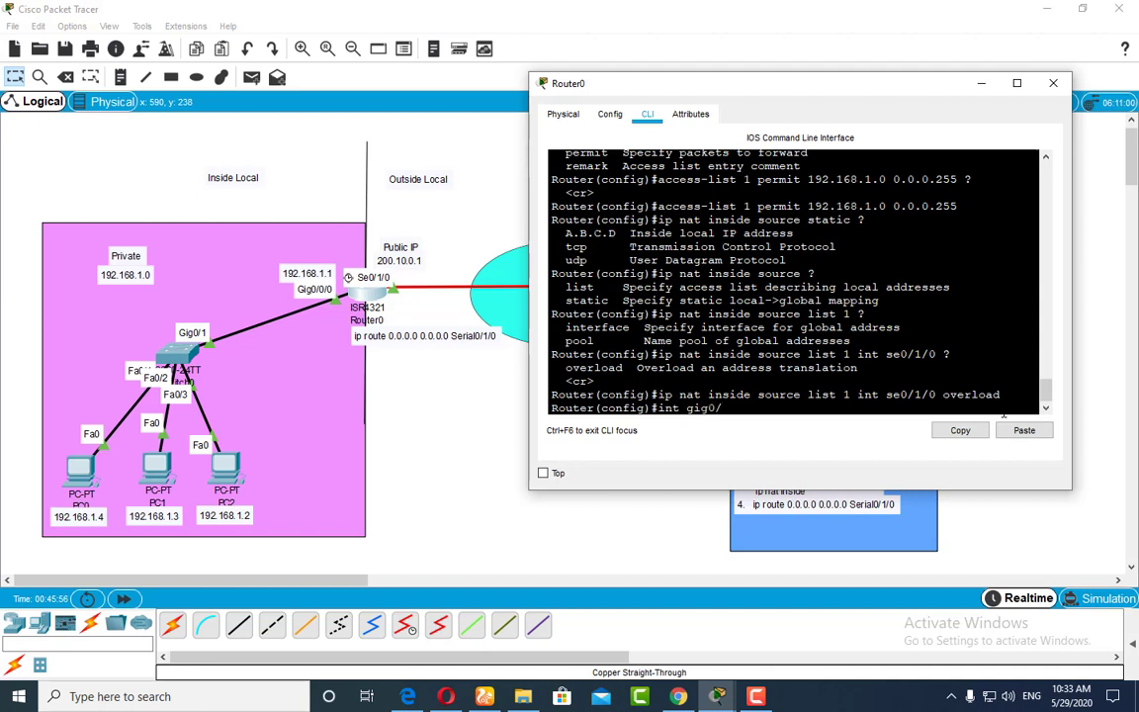
pyautogui.write('0/0/')
pyautogui.press('Return')
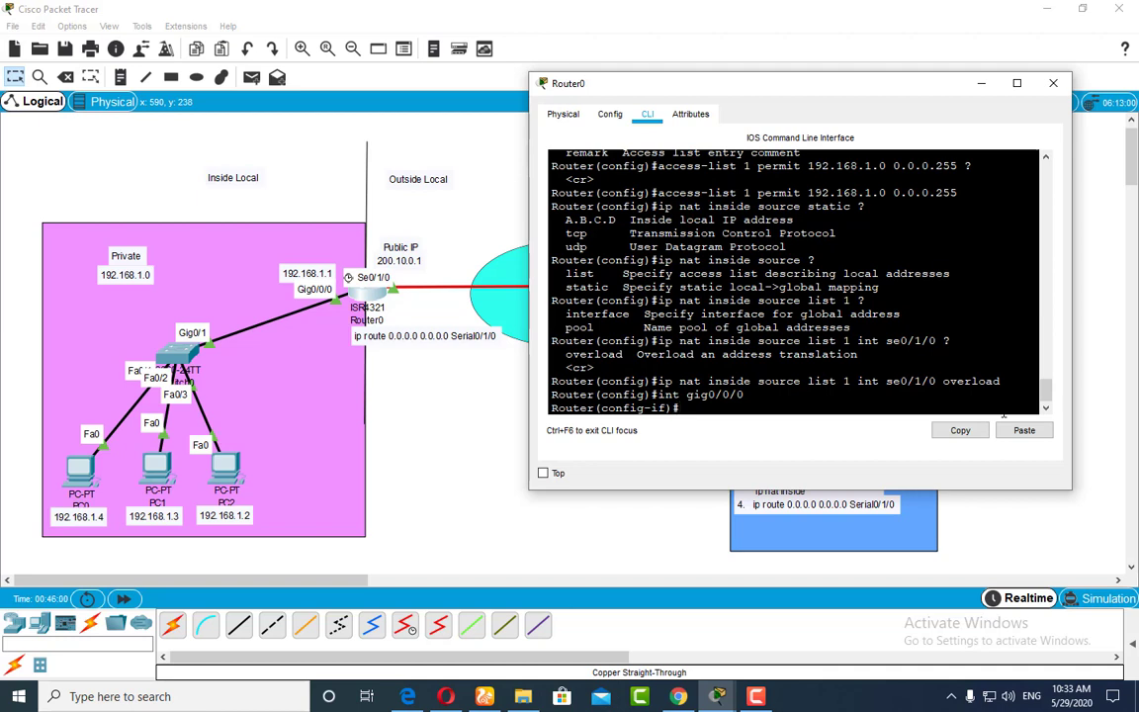
pyautogui.write('ip nat')
pyautogui.write('inside')
pyautogui.press('Return')
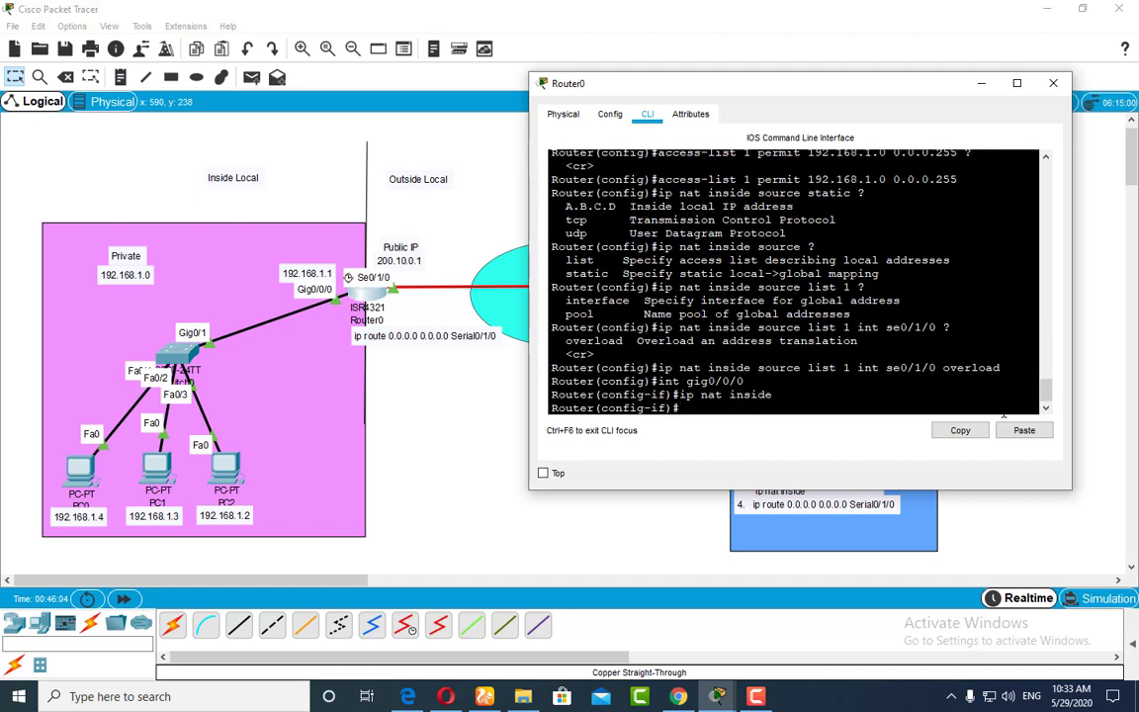
# Step: Switch to interface se0/1/0 and designate it as ip nat outside
pyautogui.press('Up')
pyautogui.press('BackSpace')
pyautogui.press('BackSpace')
pyautogui.press('BackSpace')
pyautogui.press('BackSpace')
pyautogui.press('BackSpace')
pyautogui.press('BackSpace')
pyautogui.press('BackSpace')
pyautogui.press('BackSpace')
pyautogui.press('BackSpace')
pyautogui.press('BackSpace')
pyautogui.press('BackSpace')
pyautogui.press('BackSpace')
pyautogui.press('BackSpace')
pyautogui.write('nt se0/1/0')
pyautogui.press('Return')
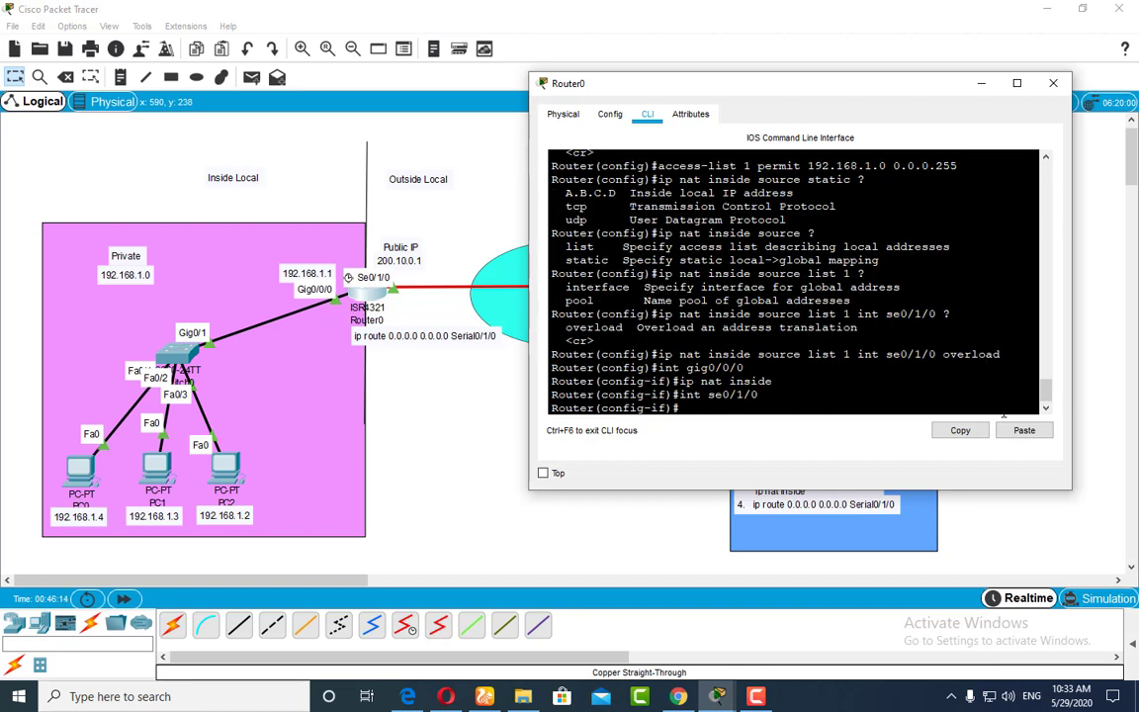
pyautogui.write('ip nat outsi')
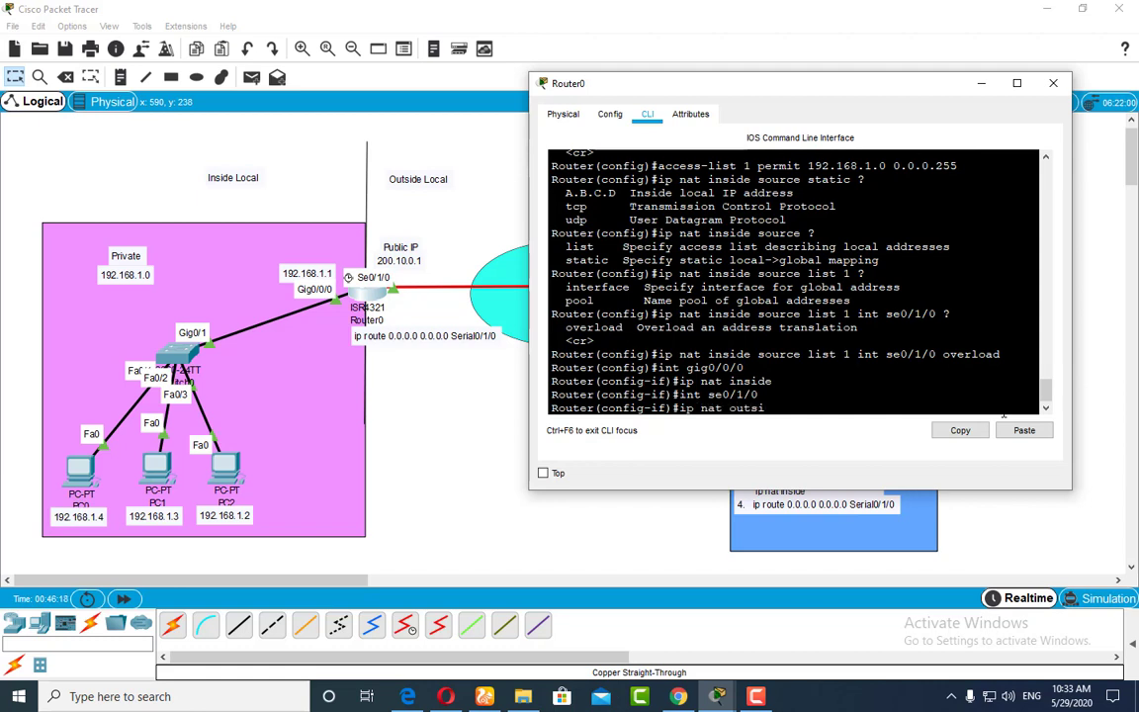
pyautogui.write('de')
pyautogui.press('Return')
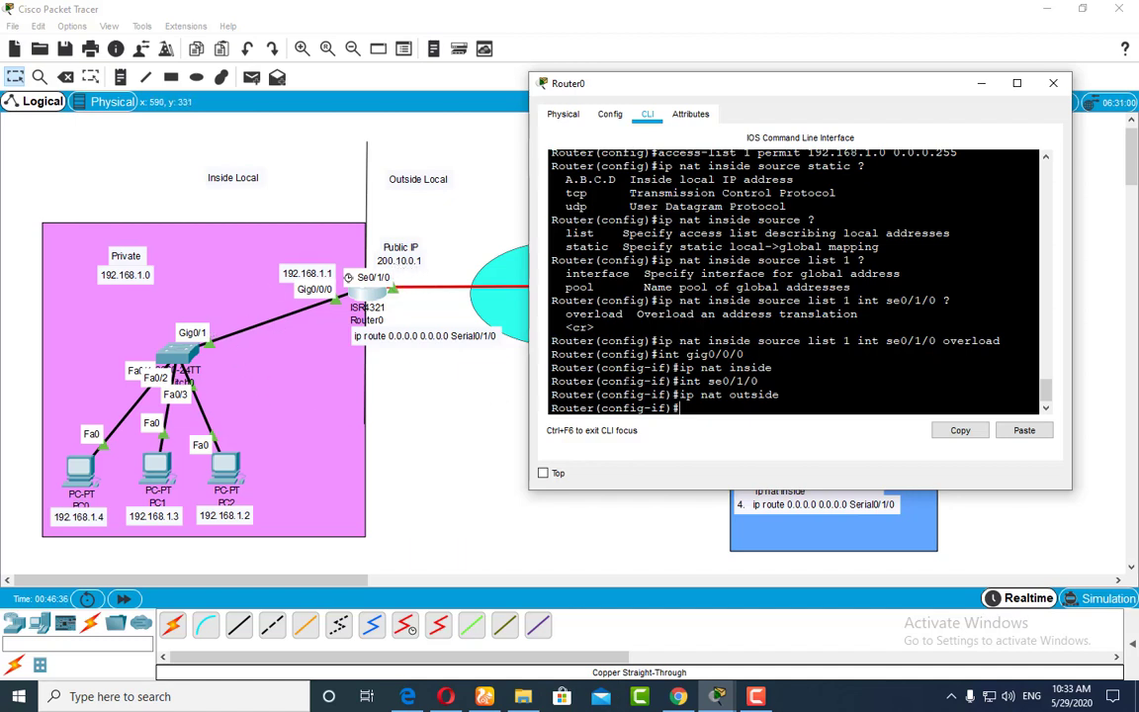
# Step: Exit interface and global configuration modes to return to the privileged prompt
pyautogui.press('Return')
pyautogui.press('Return')
pyautogui.press('Return')
pyautogui.press('Return')
pyautogui.press('Return')
pyautogui.press('Return')
pyautogui.press('Return')
pyautogui.write('e')
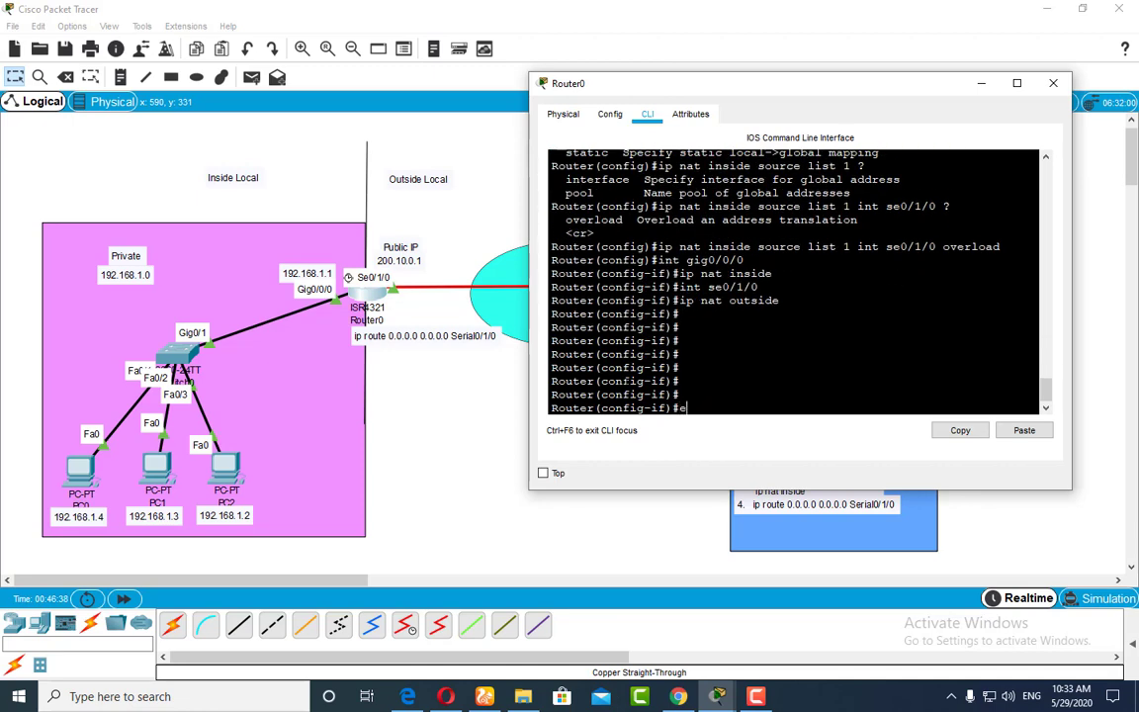
pyautogui.write('xit')
pyautogui.press('Return')
pyautogui.press('Return')
pyautogui.write('exi')
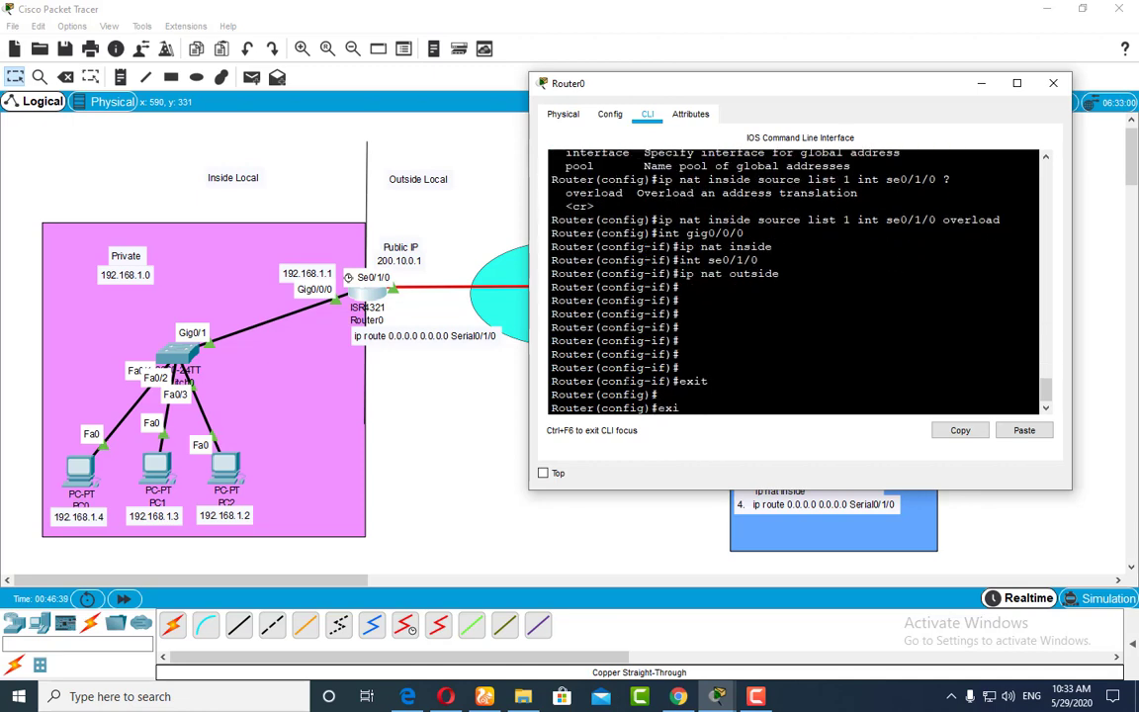
pyautogui.write('t')
pyautogui.press('Return')
# Step: Display Router0's NAT table with show ip nat translations, and repeat the query
pyautogui.write('show ip nat')
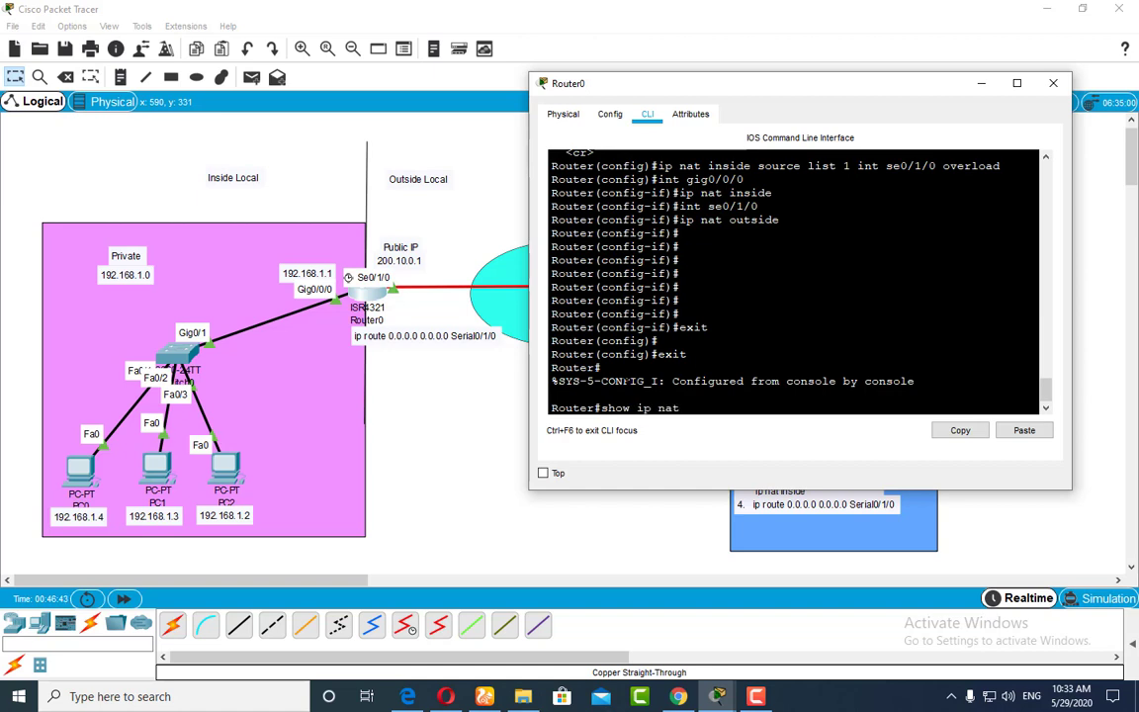
pyautogui.write(' t')
pyautogui.press('Tab')
pyautogui.press('Return')
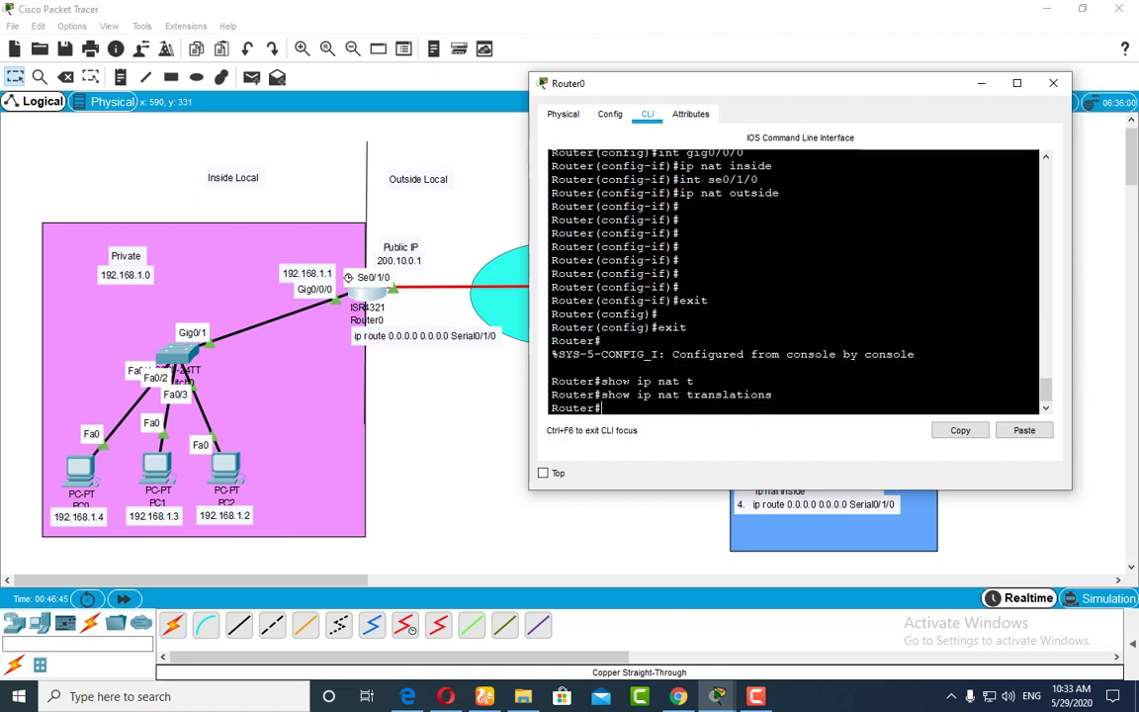
pyautogui.press('Up')
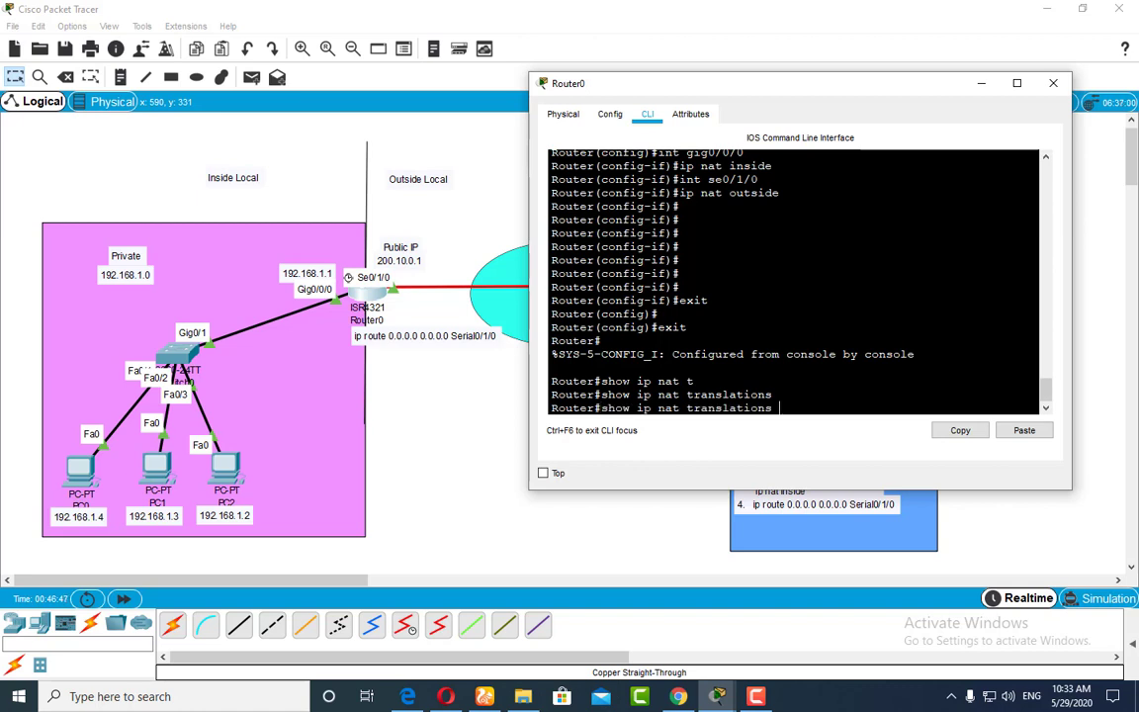
pyautogui.press('Return')
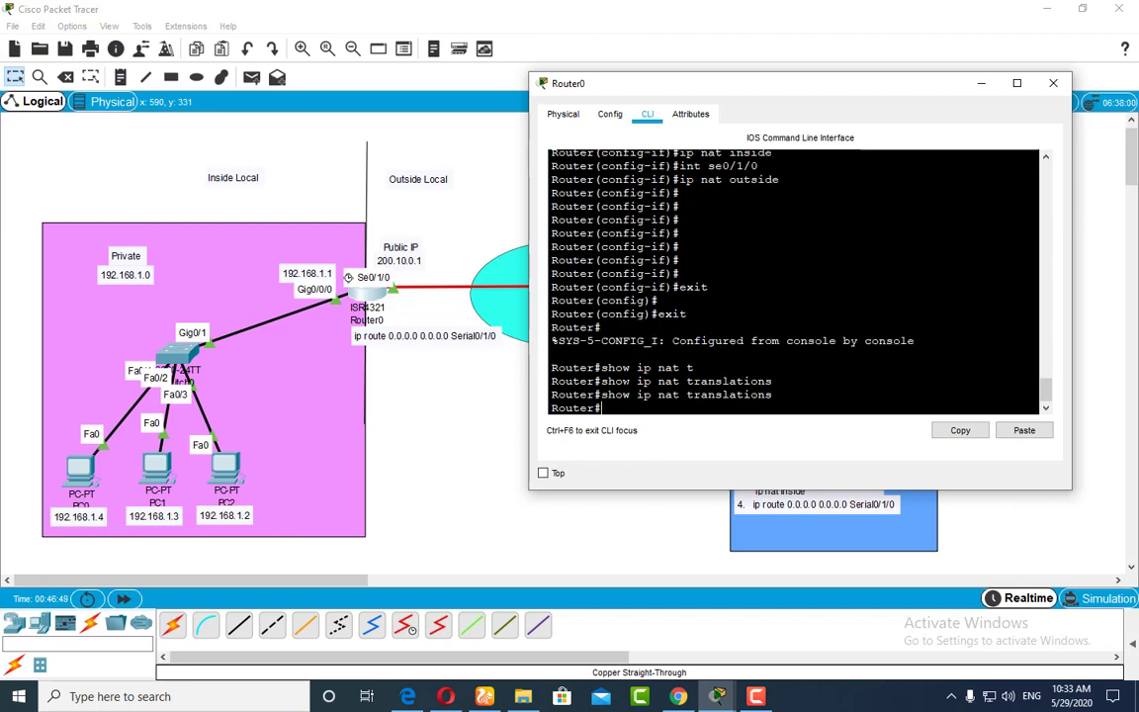
# Step: Close and reopen Router0's command line, request the NAT translations again, and try to exit the session
pyautogui.moveTo(678, 82); pyautogui.dragTo(594, 60)
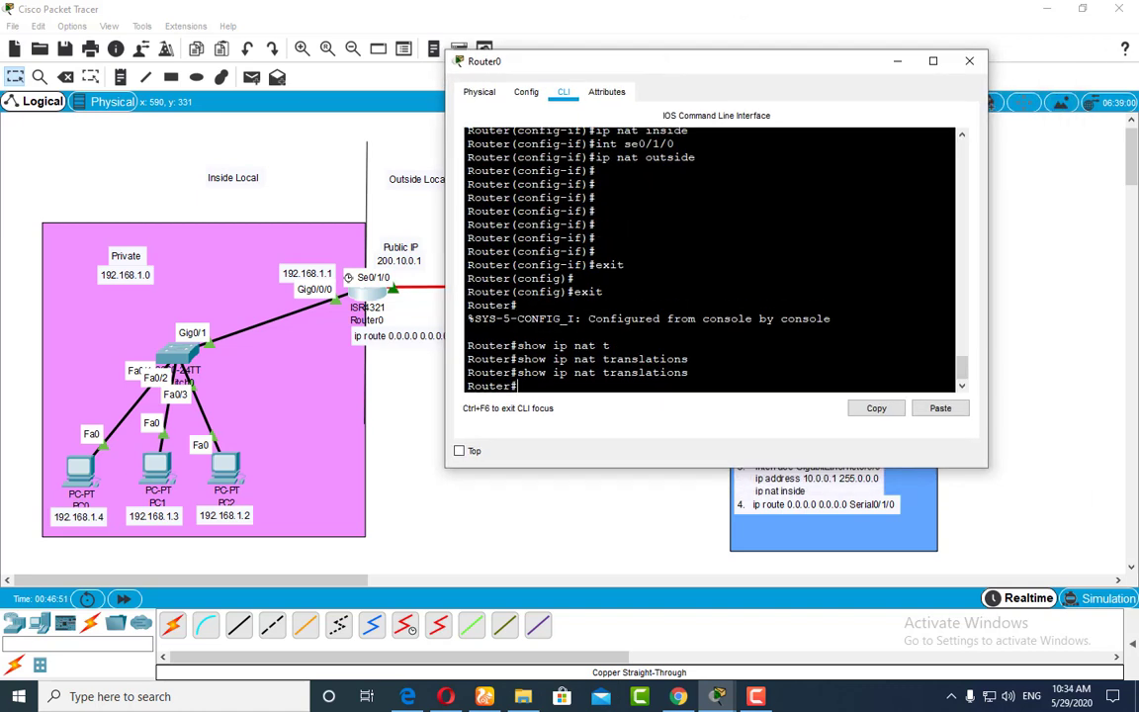
pyautogui.click(969, 60)
pyautogui.click(358, 299)
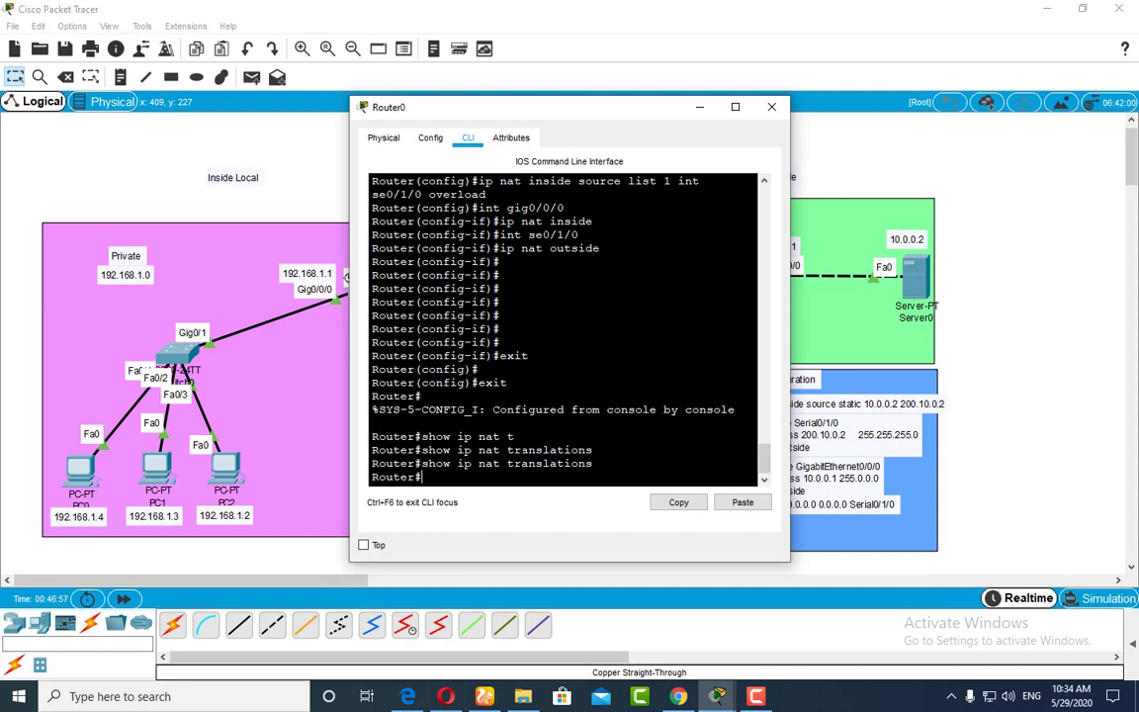
pyautogui.press('Up')
pyautogui.press('Return')
pyautogui.write('eix')
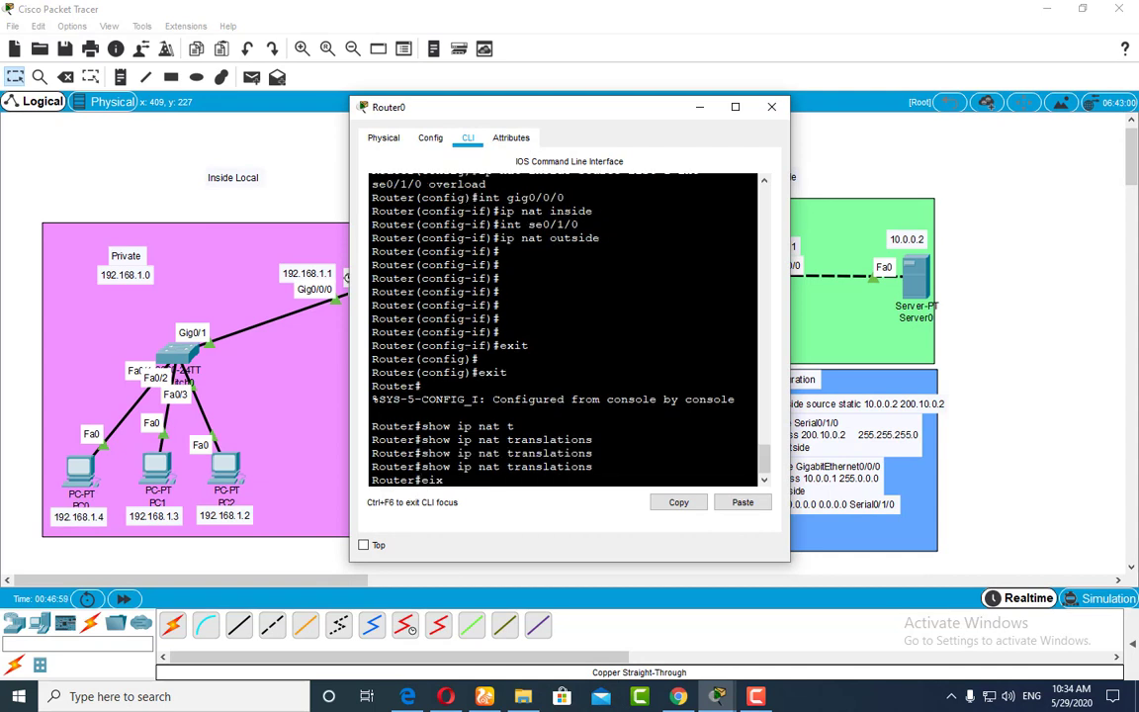
pyautogui.write('t')
pyautogui.press('Return')
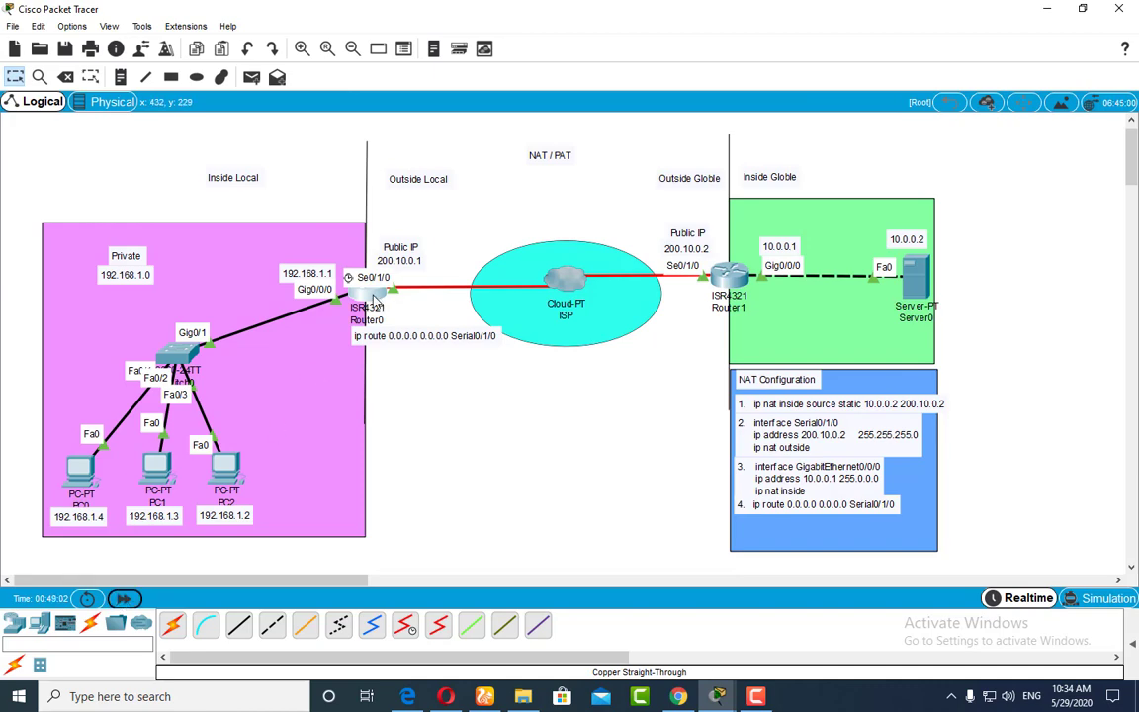
# Step: Open Router0's command line and review the show run output for the GigabitEthernet0/0/0, Serial0/1/0 and NAT overload entries
pyautogui.click(373, 302)
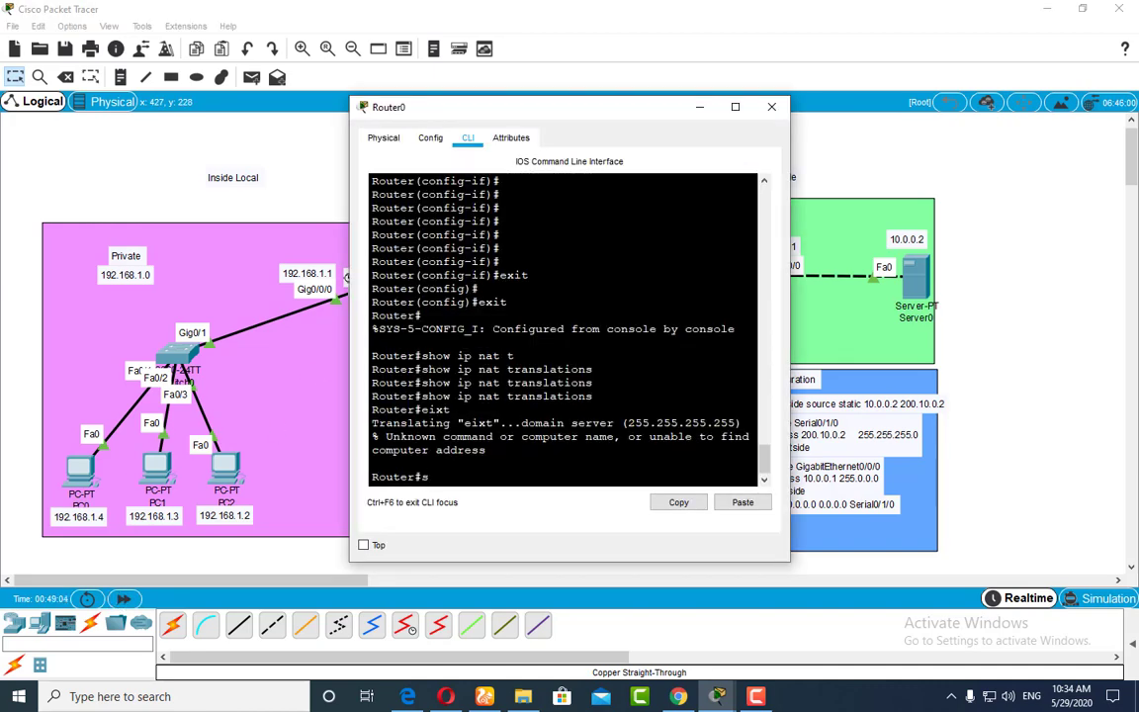
pyautogui.write('show run')
pyautogui.press('Return')
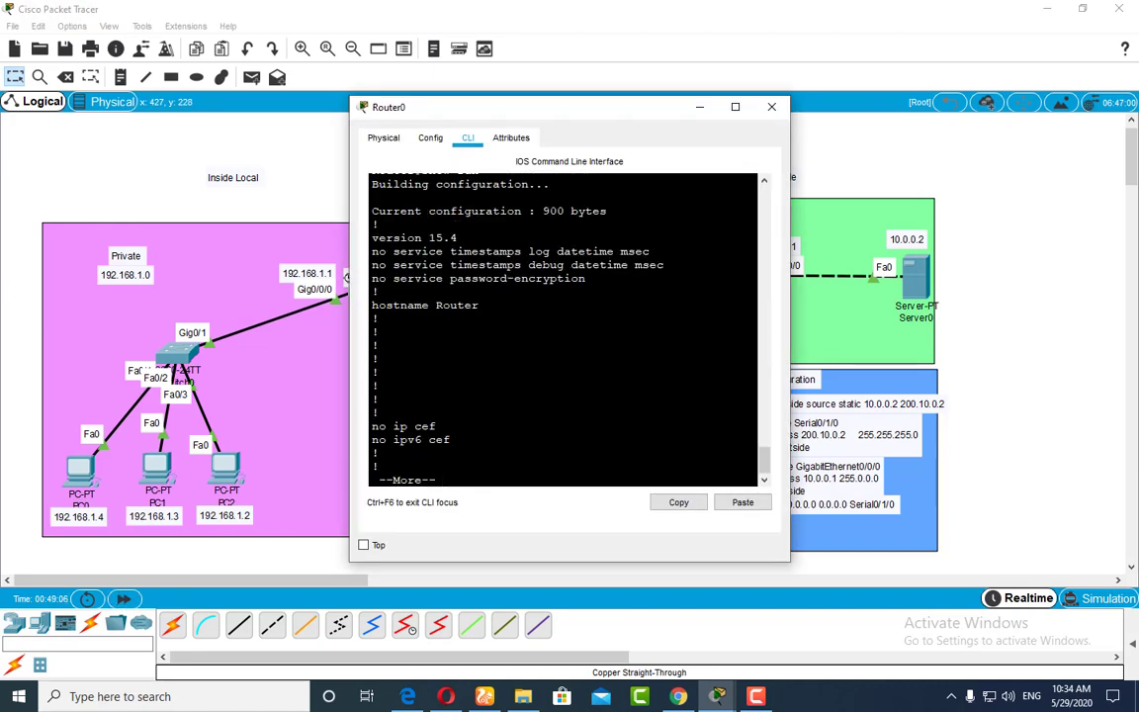
pyautogui.press('space')
pyautogui.press('space')
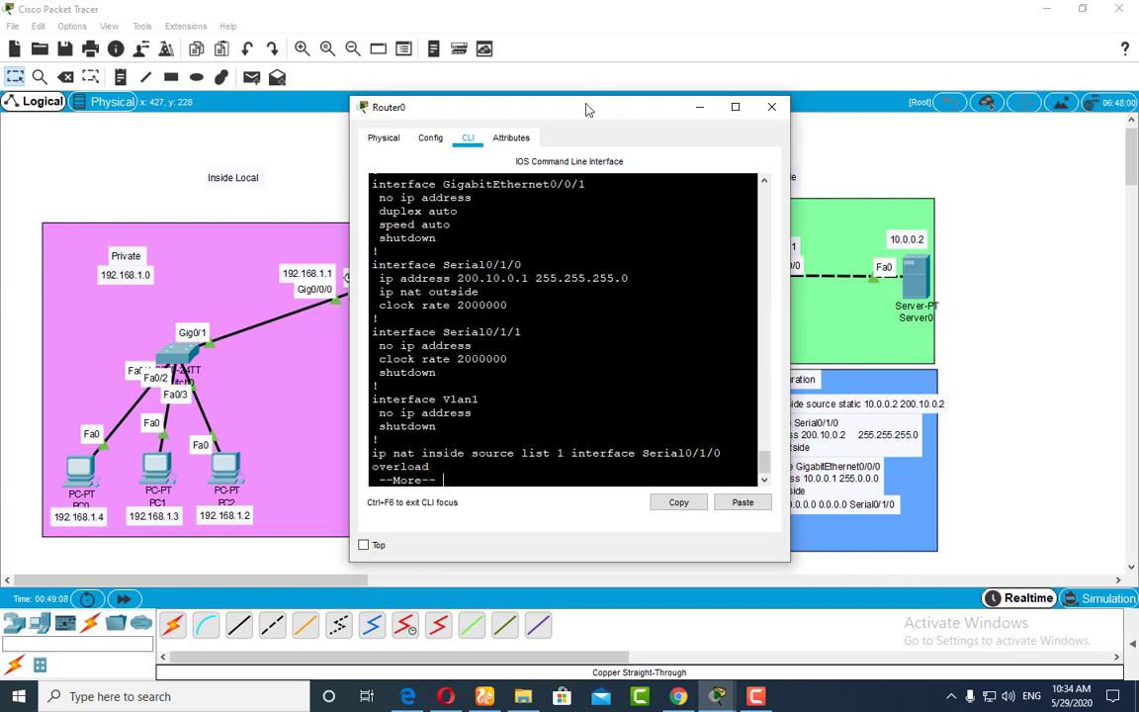
pyautogui.moveTo(587, 107); pyautogui.dragTo(725, 117)
pyautogui.scroll(3, 707, 336)
pyautogui.scroll(1, 706, 336)
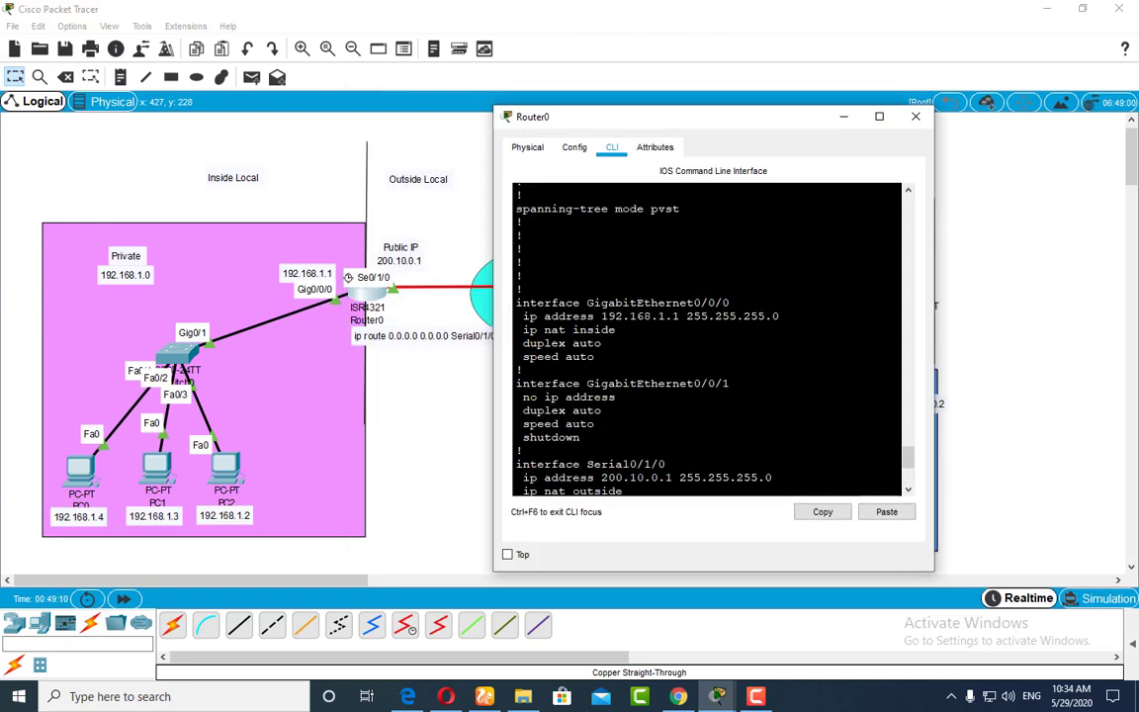
# Step: Copy the GigabitEthernet0/0/0 interface, IP address and ip nat inside lines into a workspace note placed below Router0
pyautogui.moveTo(615, 330); pyautogui.dragTo(515, 307)
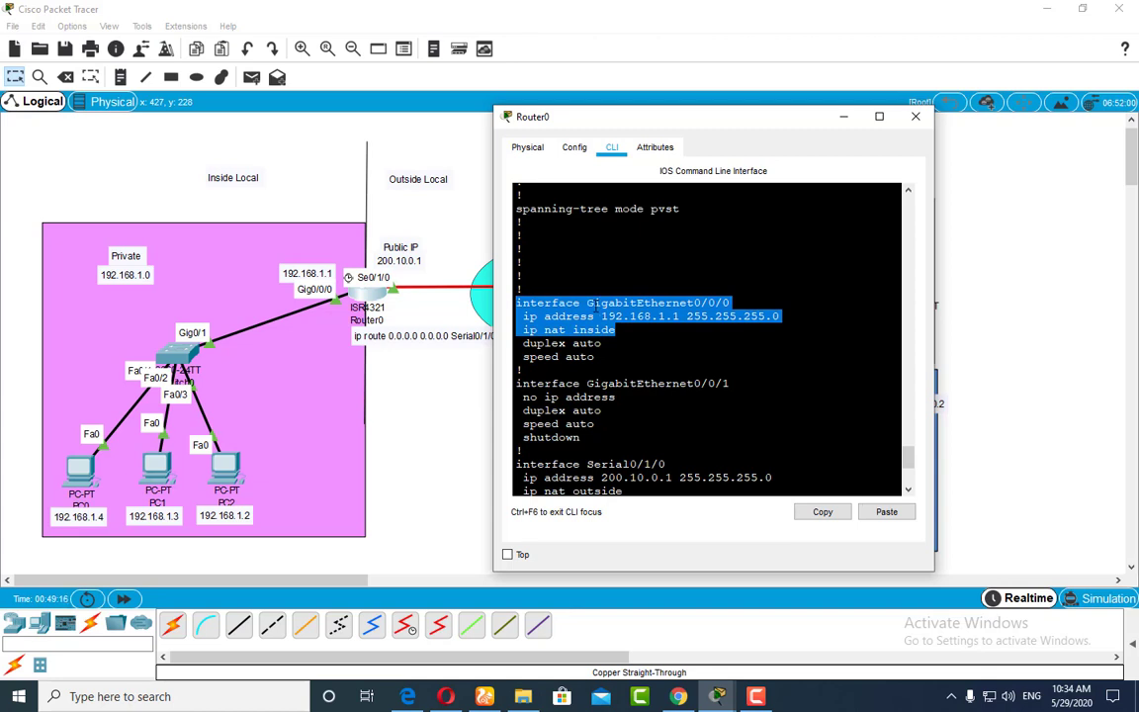
pyautogui.rightClick(614, 307)
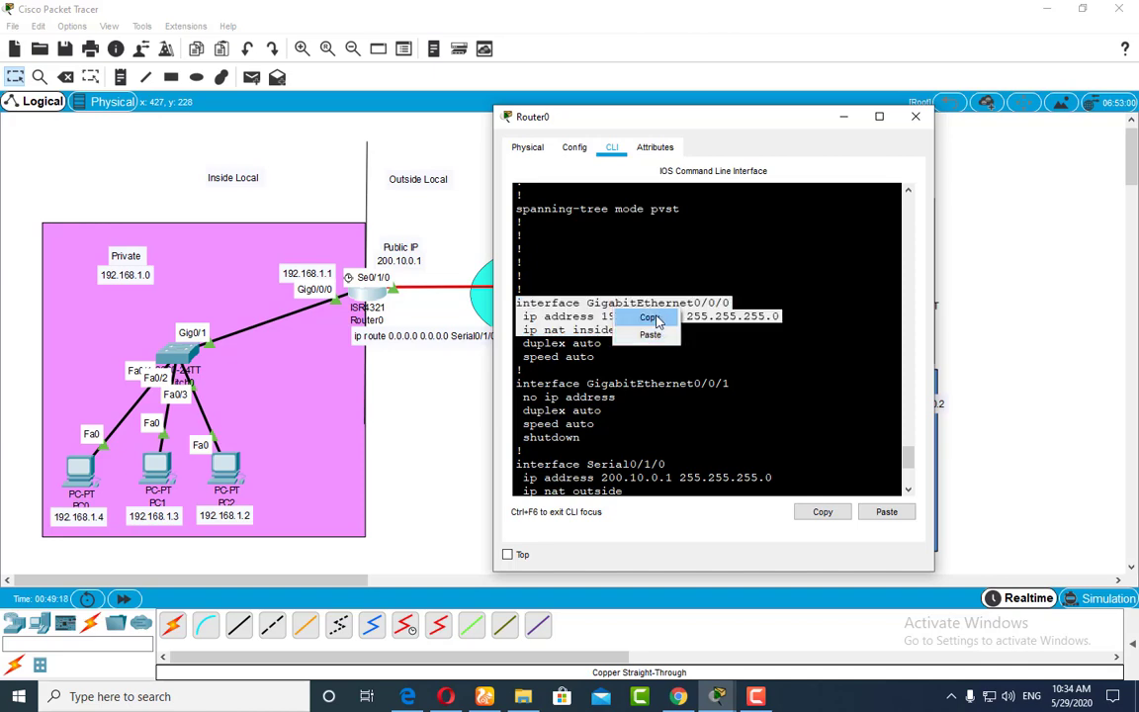
pyautogui.click(649, 313)
pyautogui.click(843, 117)
pyautogui.click(119, 76)
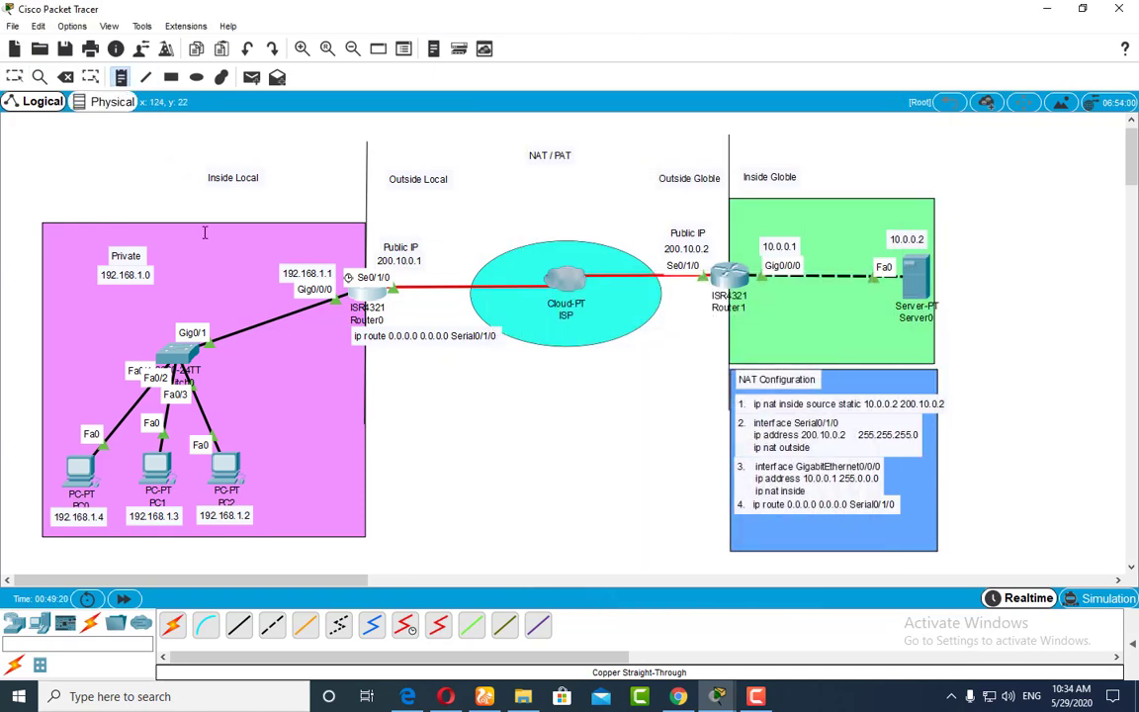
pyautogui.click(337, 405)
pyautogui.hotkey('ctrl', 'v')
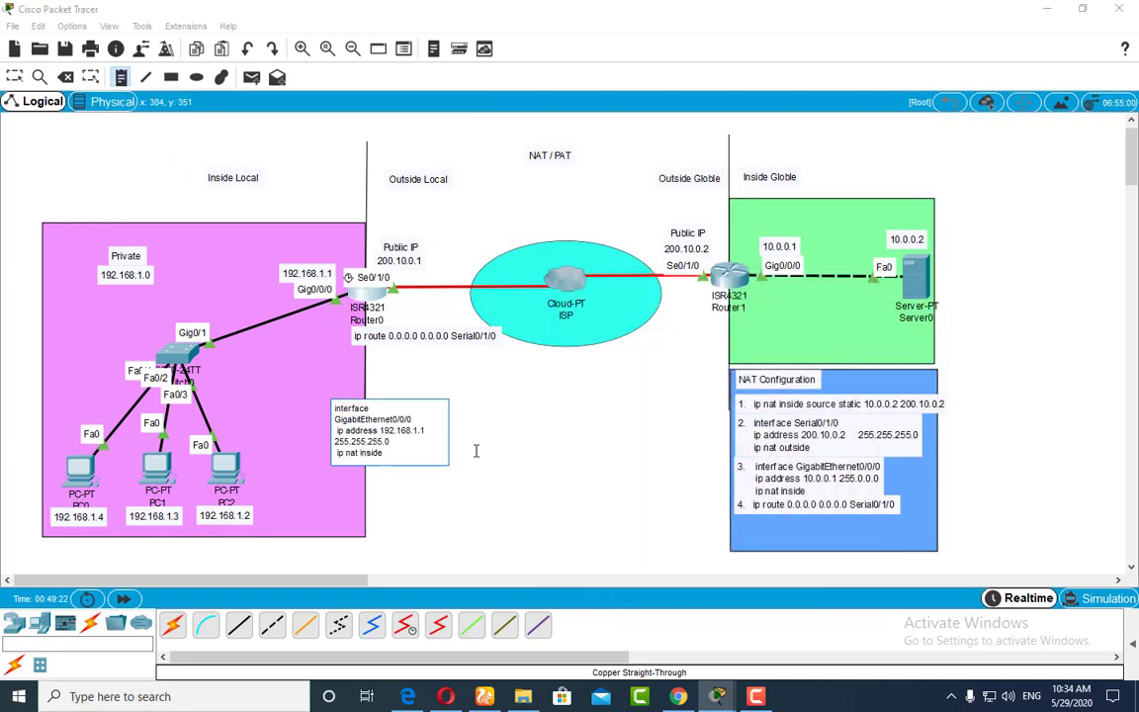
pyautogui.press('Escape')
pyautogui.moveTo(421, 424); pyautogui.dragTo(386, 453)
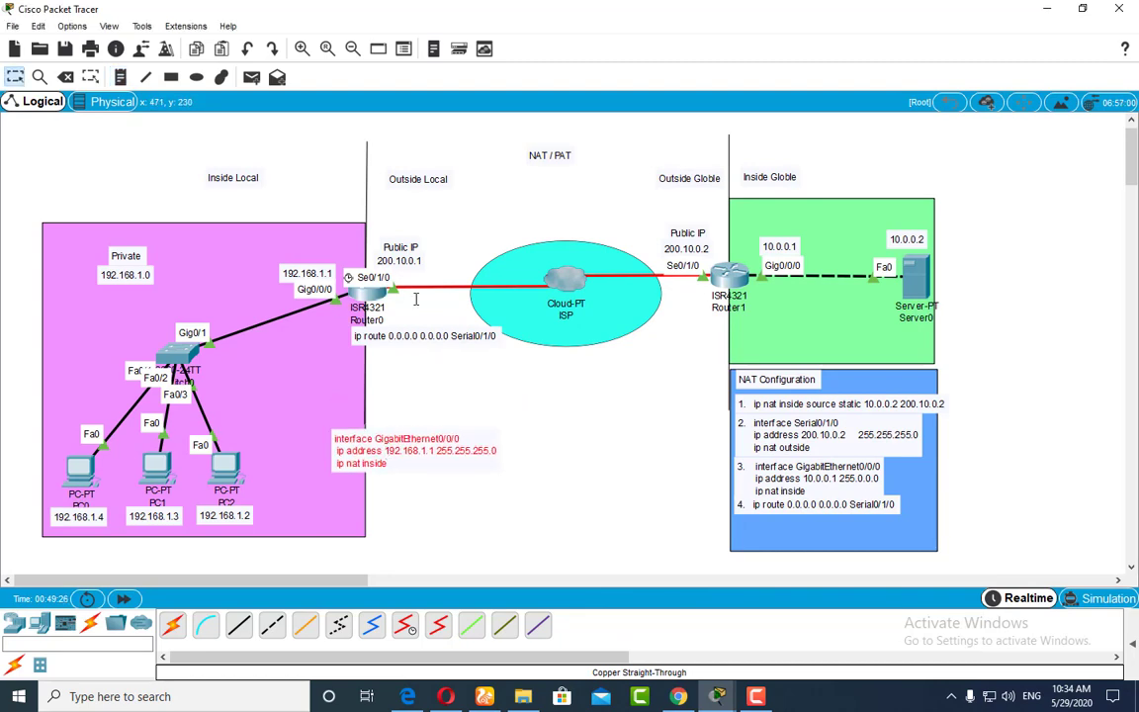
# Step: Copy the Serial0/1/0 interface, IP address and ip nat outside lines from Router0's running configuration
pyautogui.click(368, 293)
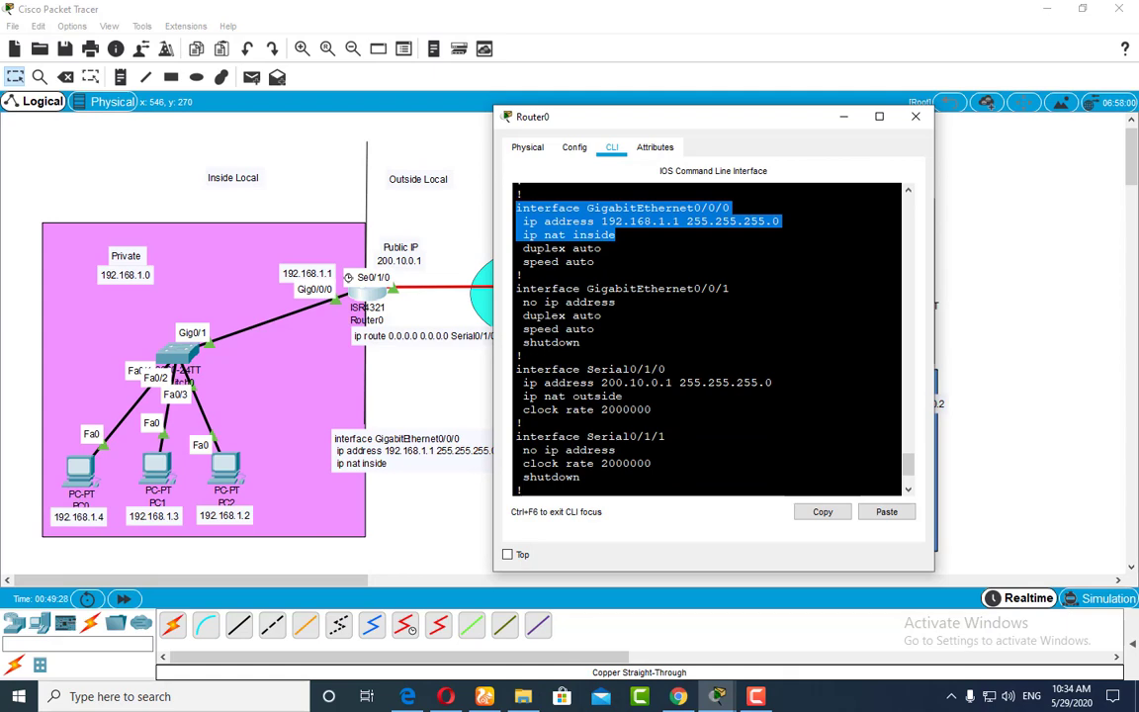
pyautogui.moveTo(623, 396); pyautogui.dragTo(516, 371)
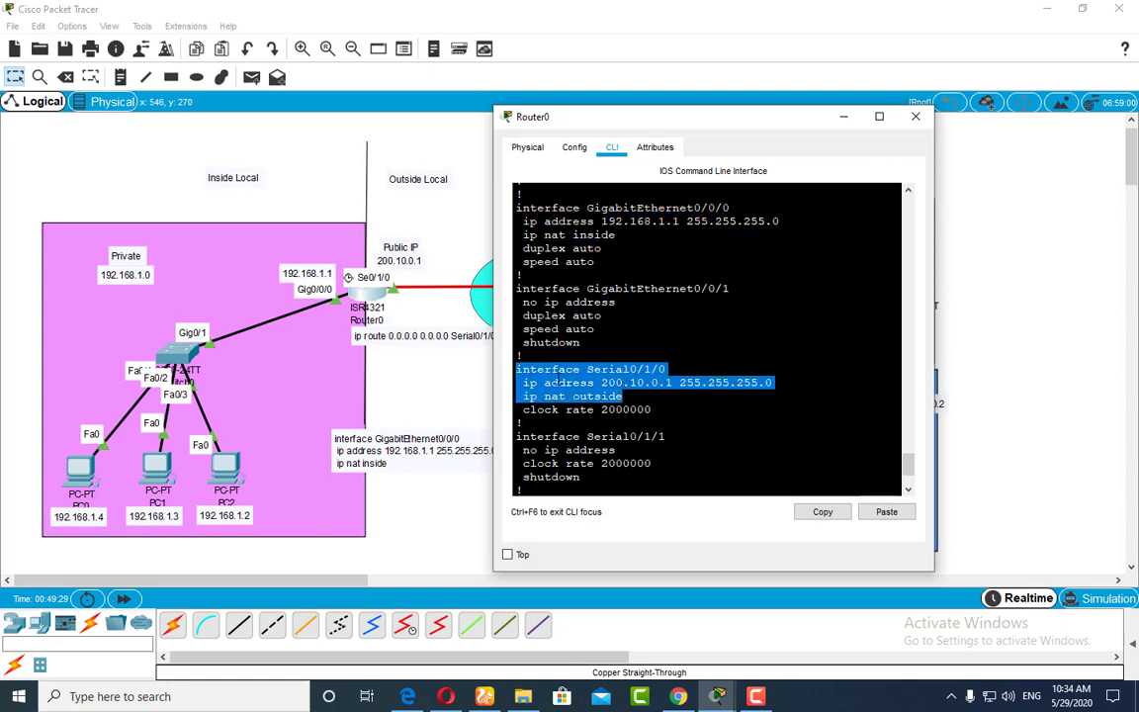
pyautogui.rightClick(558, 380)
pyautogui.click(593, 389)
pyautogui.click(316, 380)
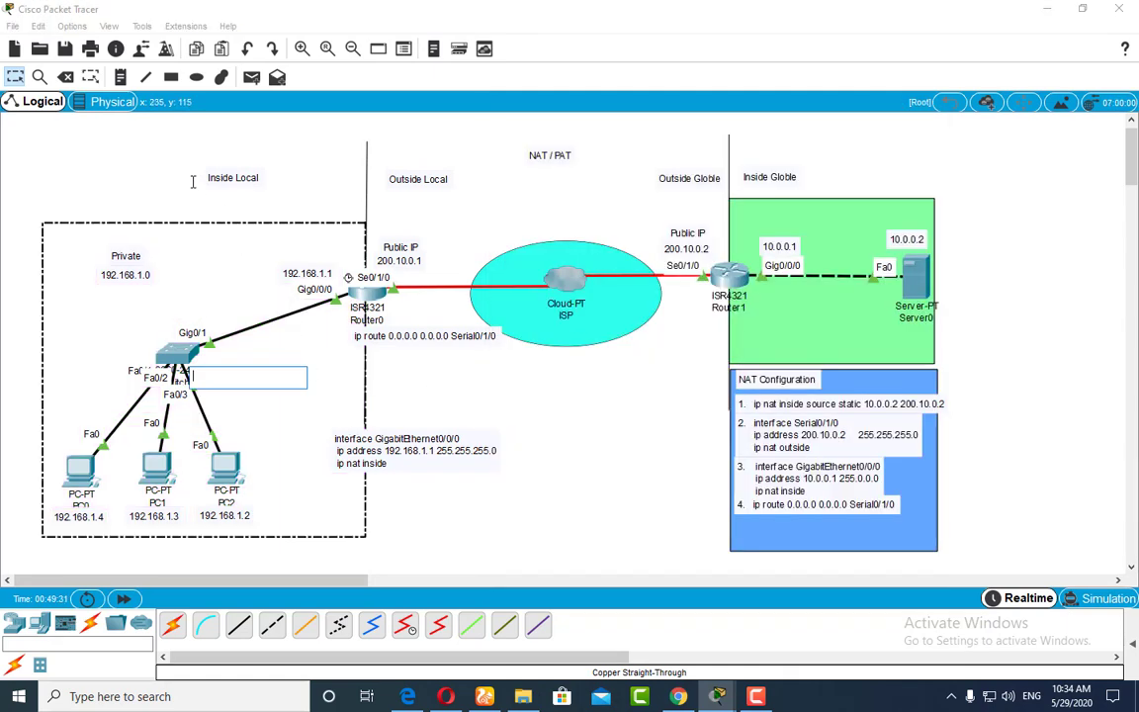
pyautogui.click(120, 77)
pyautogui.click(375, 403)
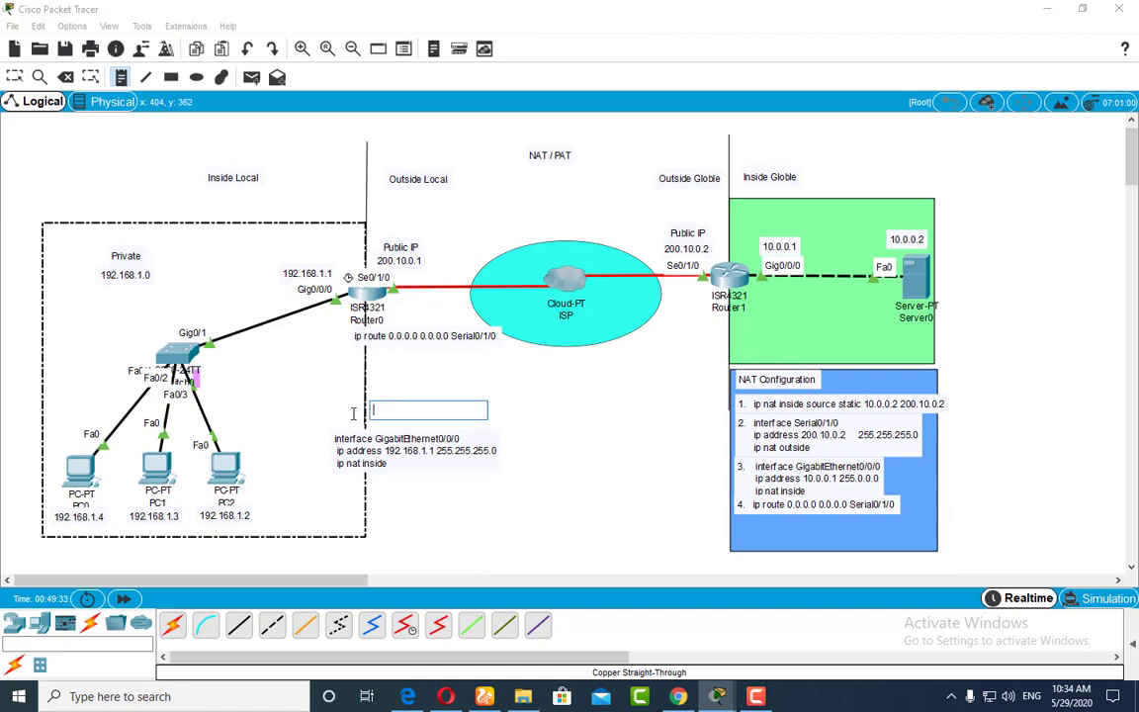
pyautogui.click(545, 426)
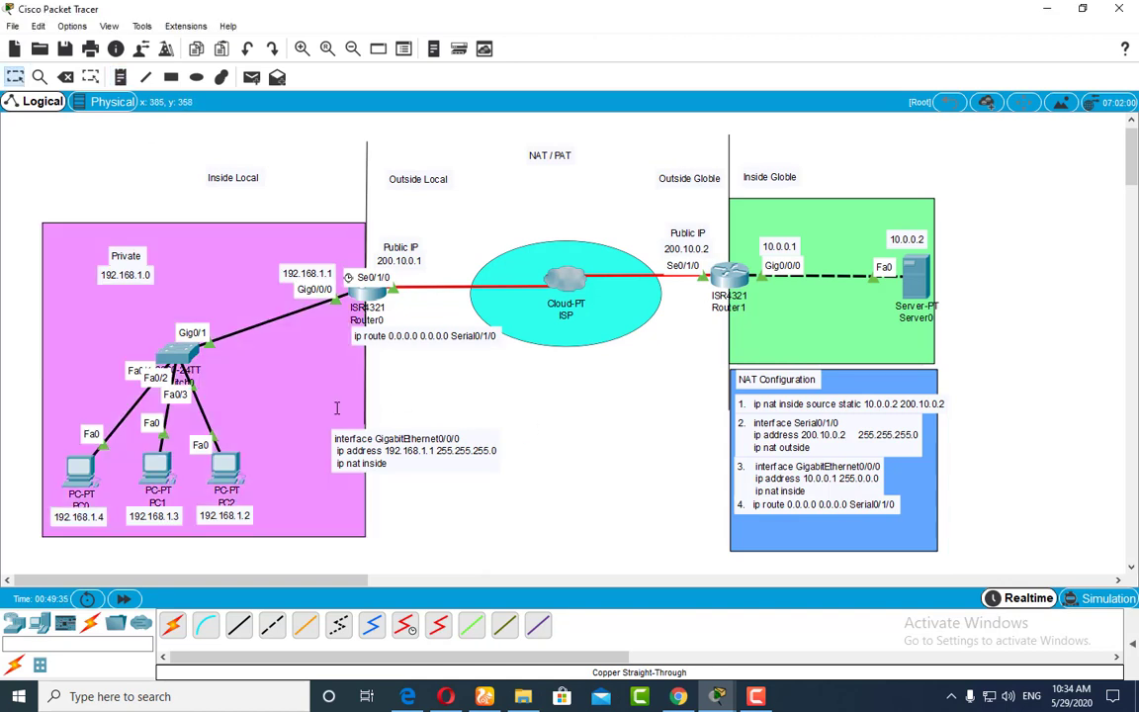
# Step: Paste the copied Serial0/1/0 lines into a workspace note below Router0 and stack it directly above the GigabitEthernet0/0/0 note
pyautogui.click(120, 77)
pyautogui.click(390, 410)
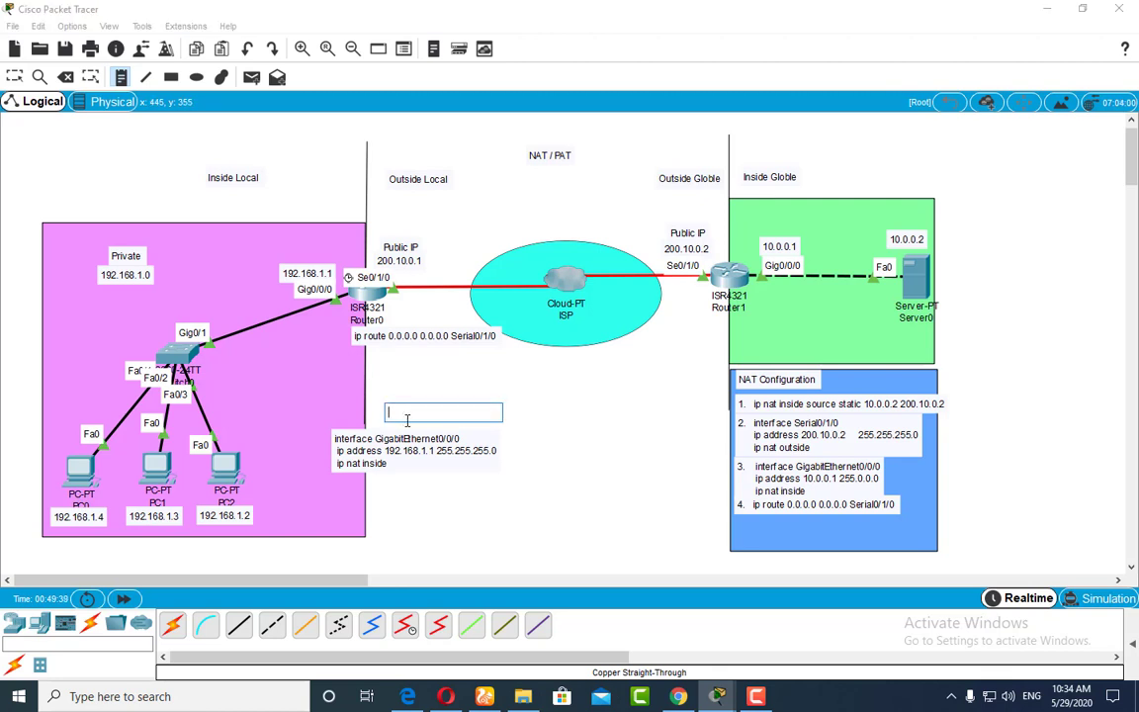
pyautogui.hotkey('ctrl', 'v')
pyautogui.click(542, 469)
pyautogui.moveTo(461, 425); pyautogui.dragTo(405, 403)
pyautogui.moveTo(415, 465); pyautogui.dragTo(409, 516)
pyautogui.moveTo(406, 403); pyautogui.dragTo(406, 457)
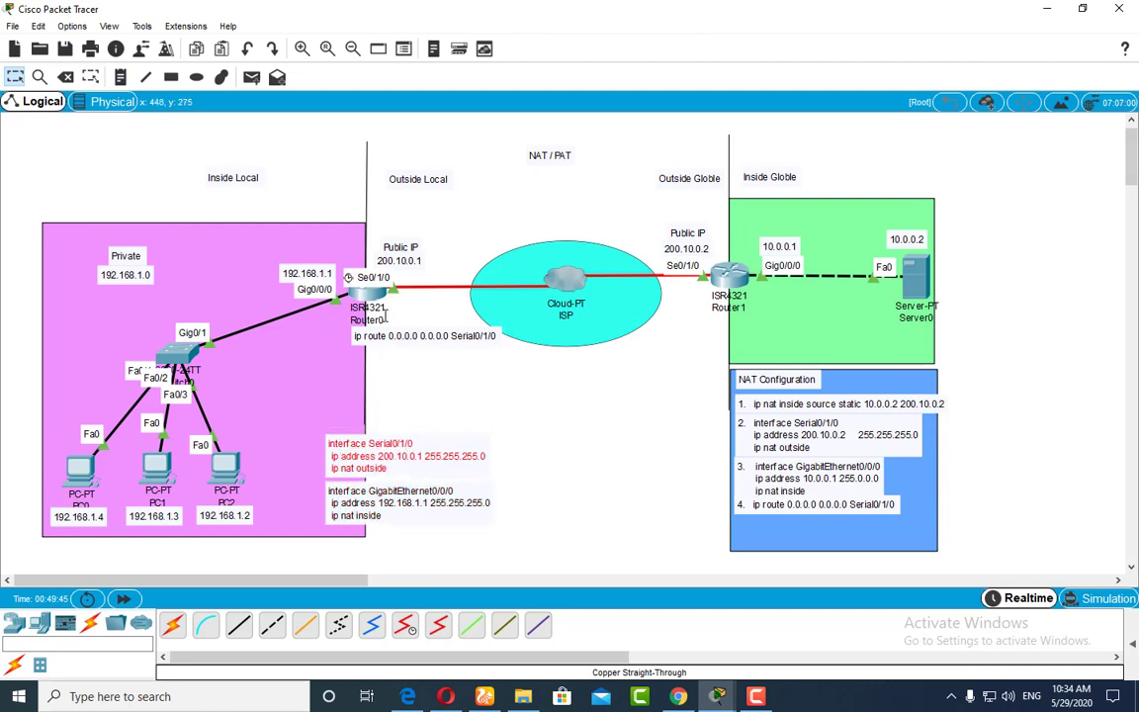
# Step: Copy the access-list 1 permit 192.168.1.0 0.0.0.255 line from Router0's running configuration and minimize the router window
pyautogui.click(368, 294)
pyautogui.scroll(-3, 707, 336)
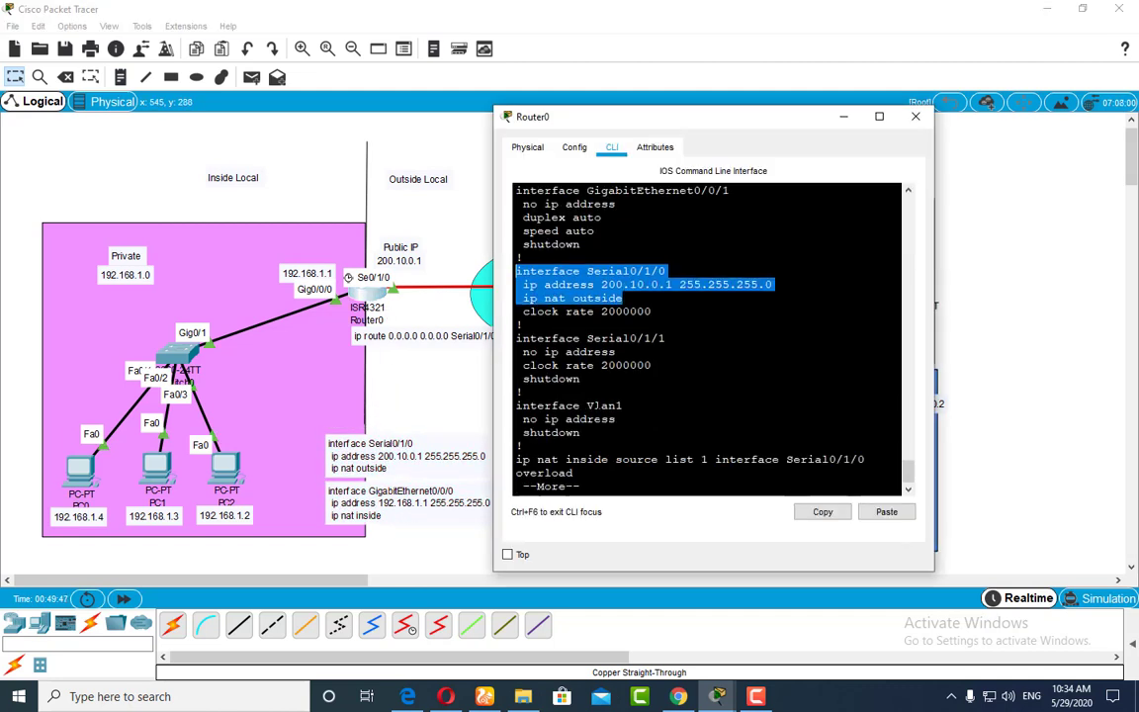
pyautogui.press('space')
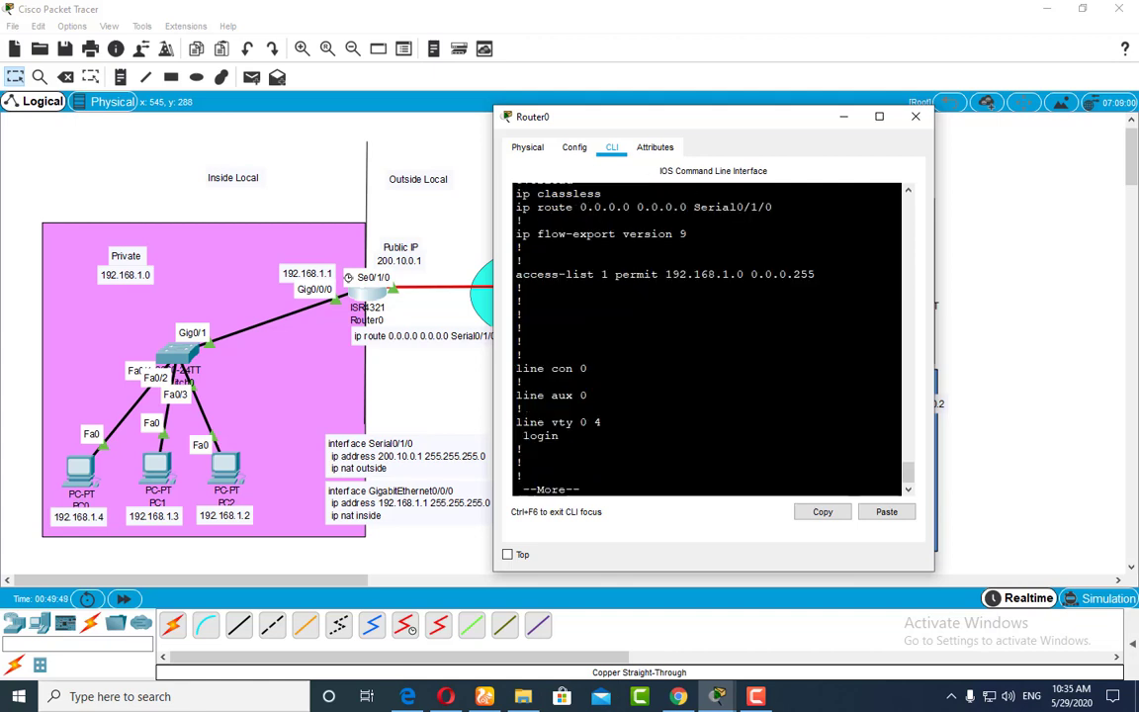
pyautogui.scroll(4, 707, 336)
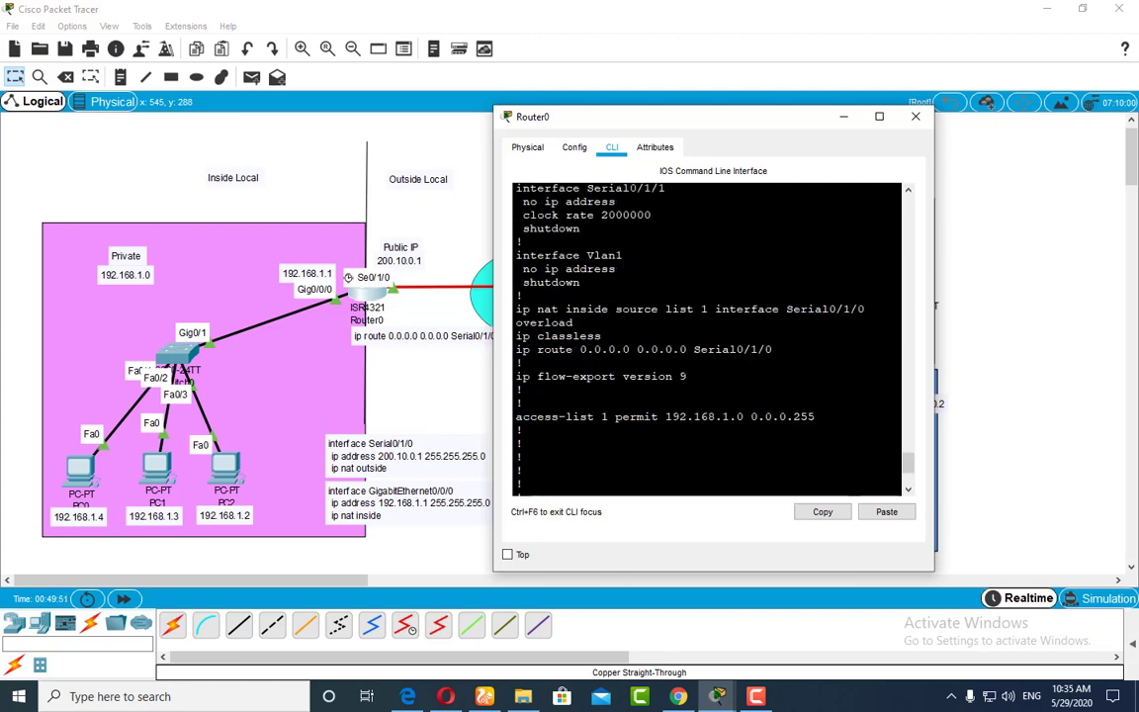
pyautogui.moveTo(809, 416); pyautogui.dragTo(515, 416)
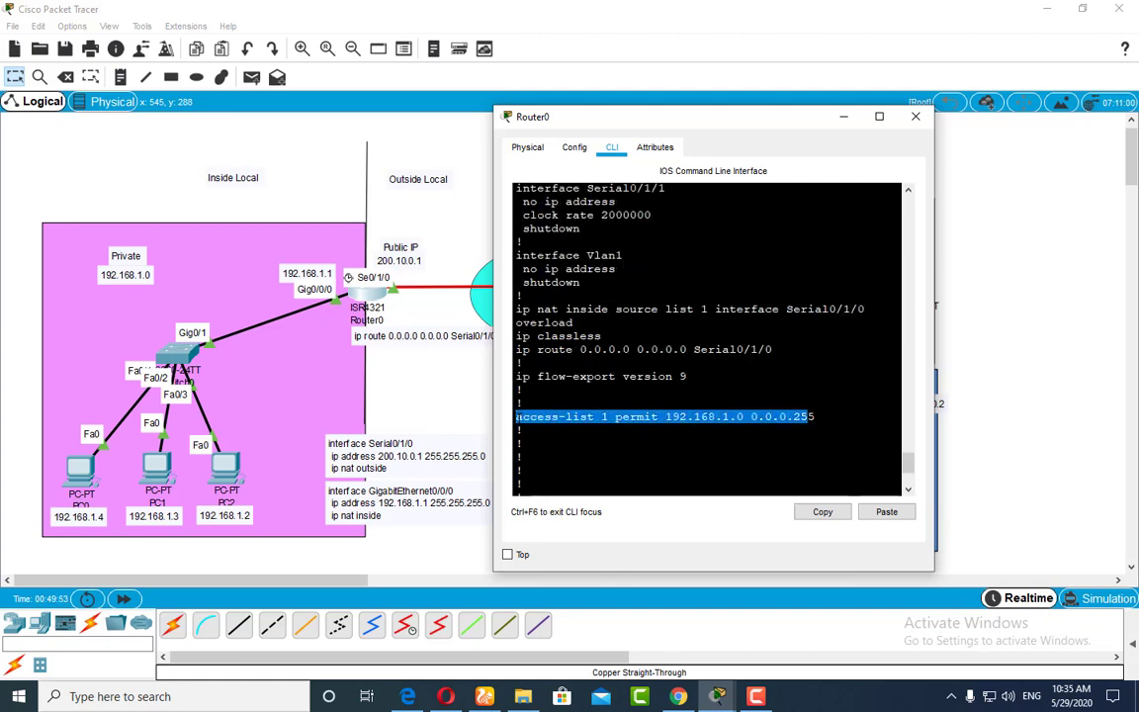
pyautogui.hotkey('ctrl', 'c')
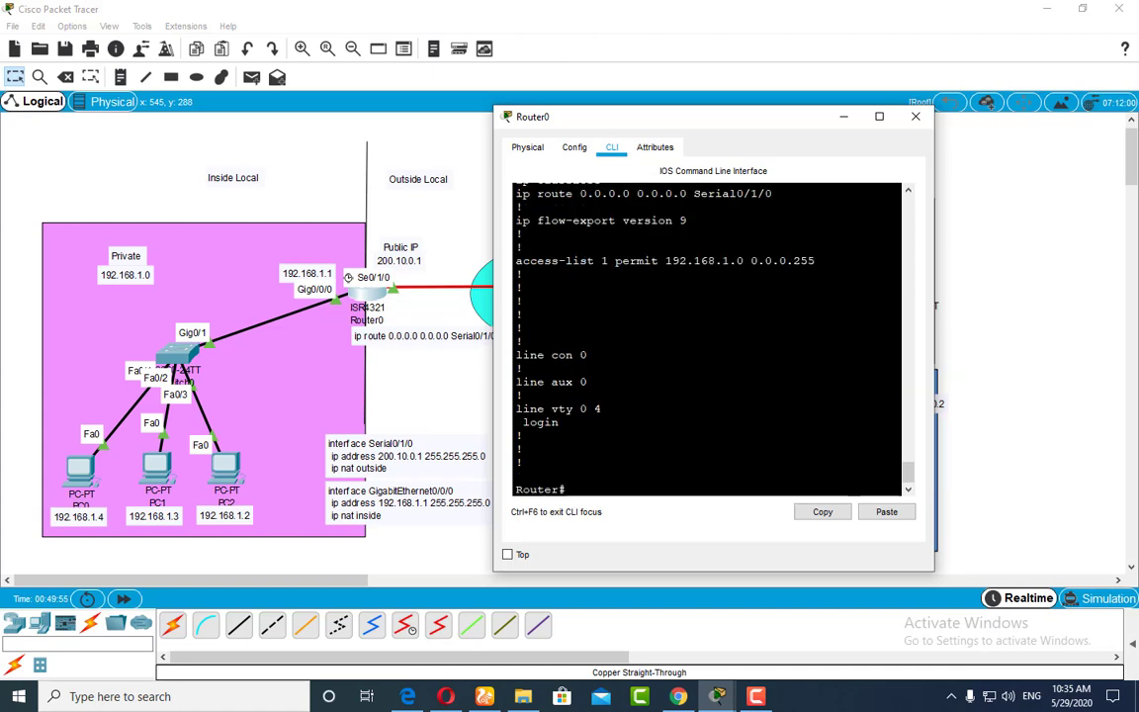
pyautogui.scroll(3, 706, 336)
pyautogui.tripleClick(752, 403)
pyautogui.rightClick(576, 405)
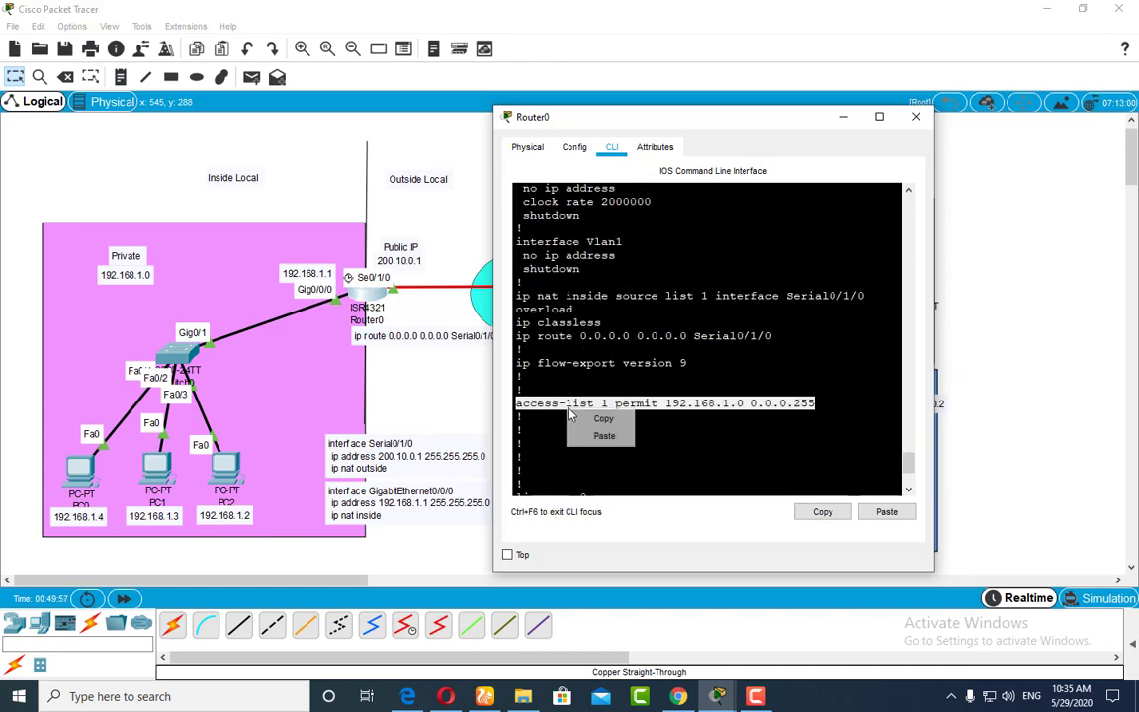
pyautogui.click(598, 417)
pyautogui.click(840, 120)
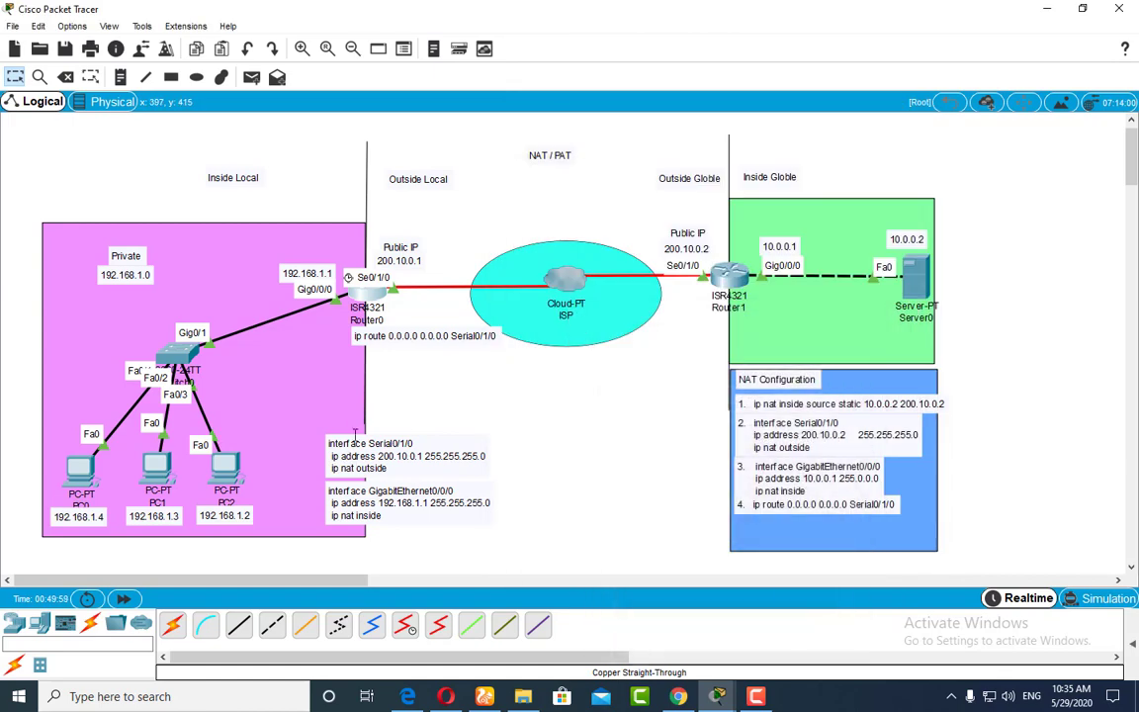
# Step: Paste the access-list line into a workspace note placed directly above the Serial0/1/0 note
pyautogui.click(120, 76)
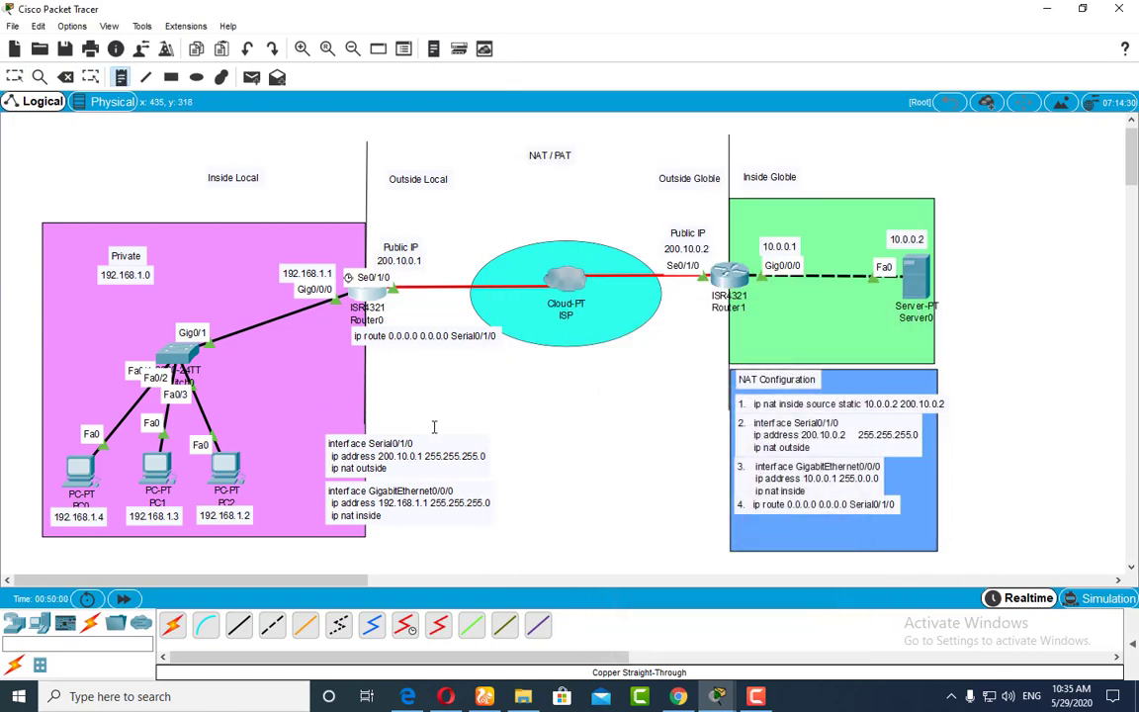
pyautogui.click(380, 419)
pyautogui.hotkey('ctrl', 'v')
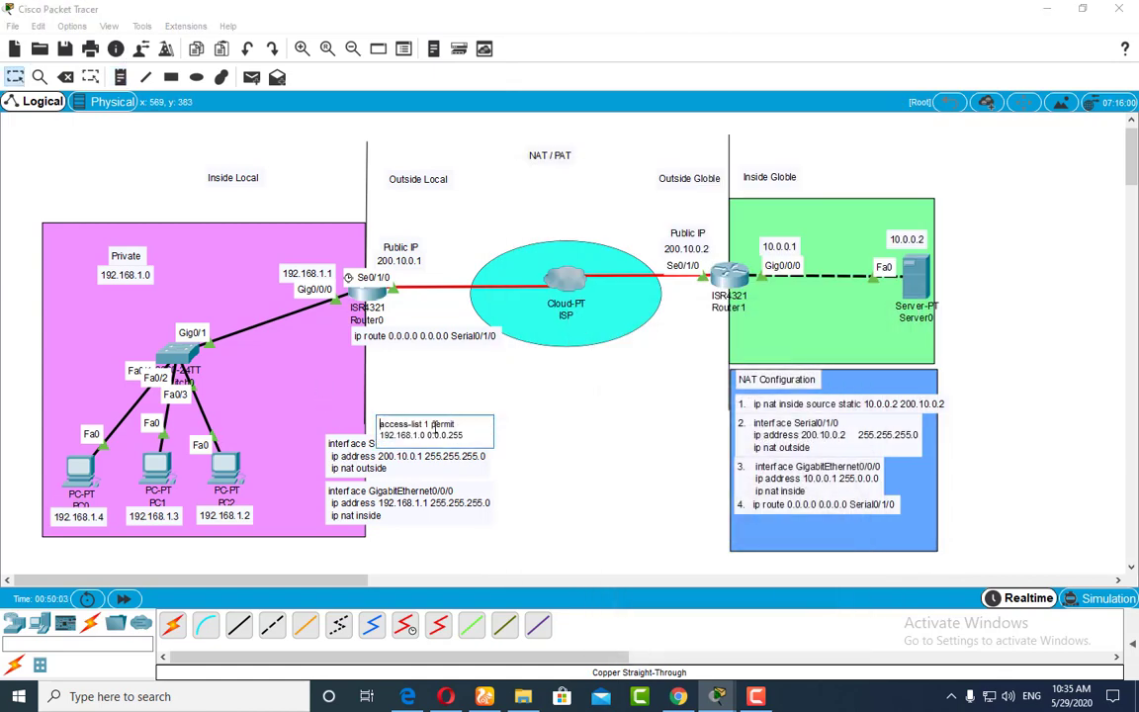
pyautogui.press('Escape')
pyautogui.moveTo(393, 423); pyautogui.dragTo(416, 422)
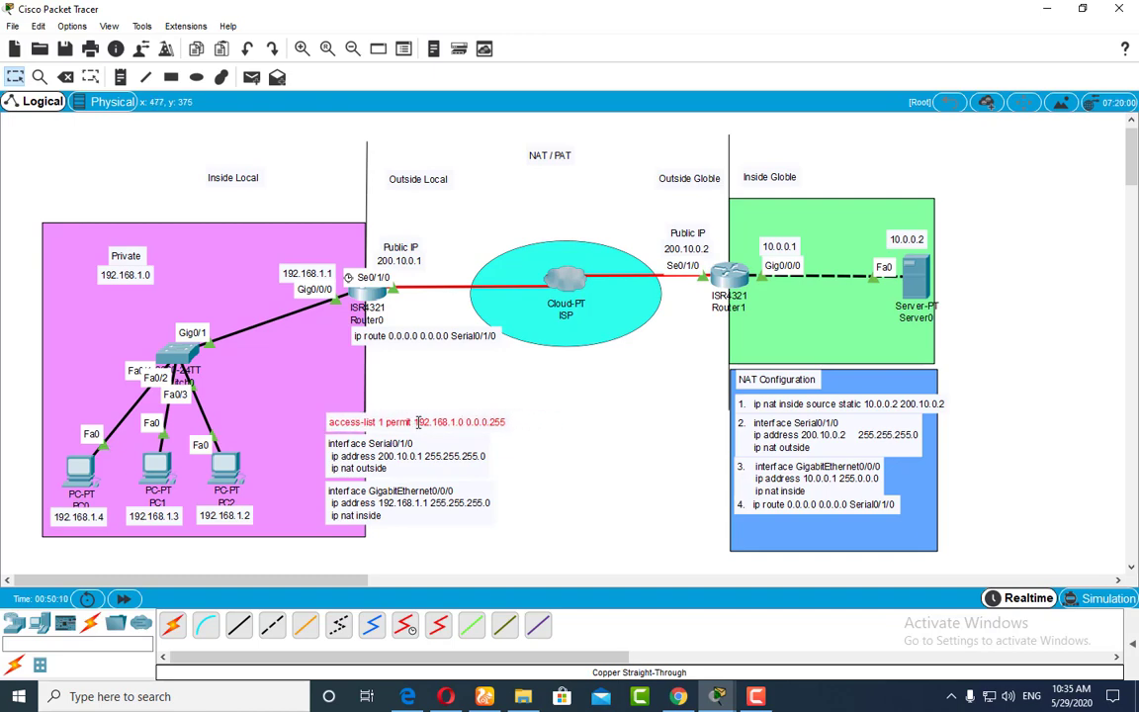
pyautogui.moveTo(910, 282)
pyautogui.click(366, 291)
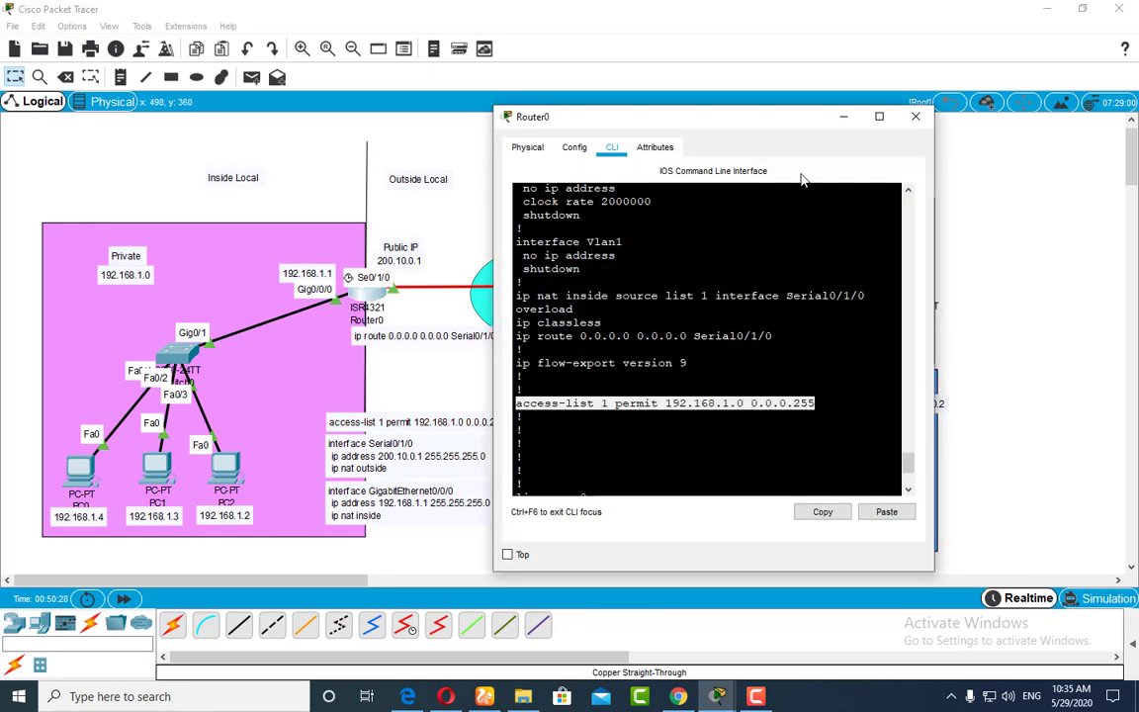
pyautogui.click(915, 117)
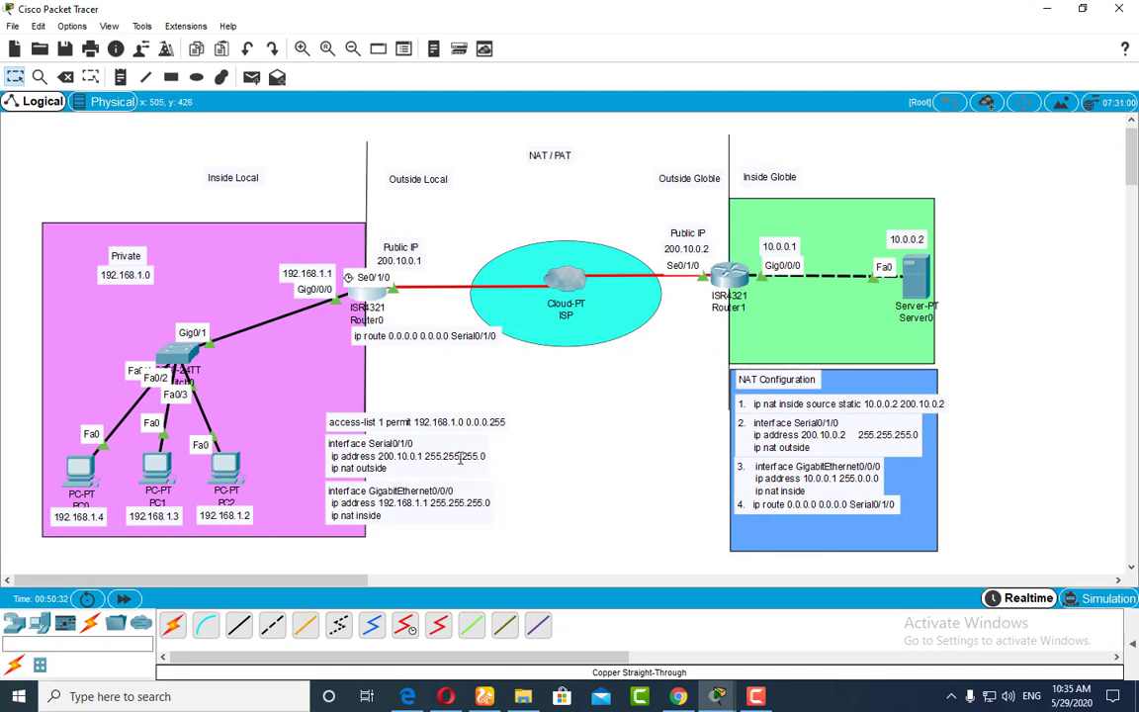
pyautogui.click(381, 425)
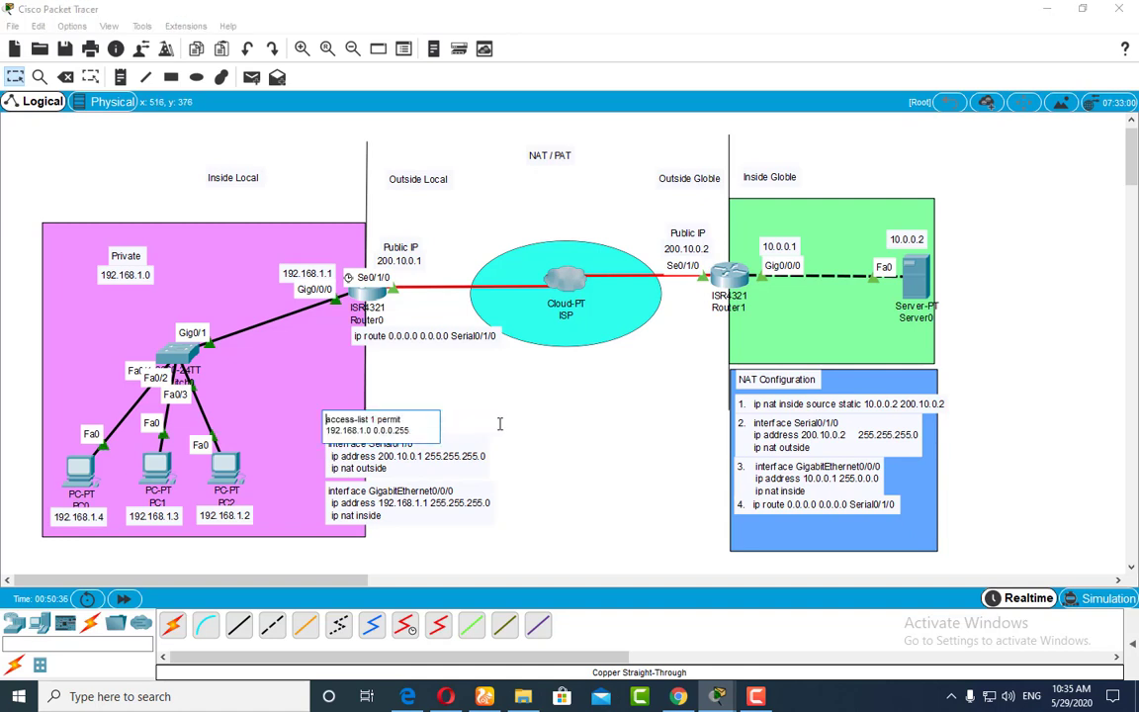
pyautogui.click(579, 503)
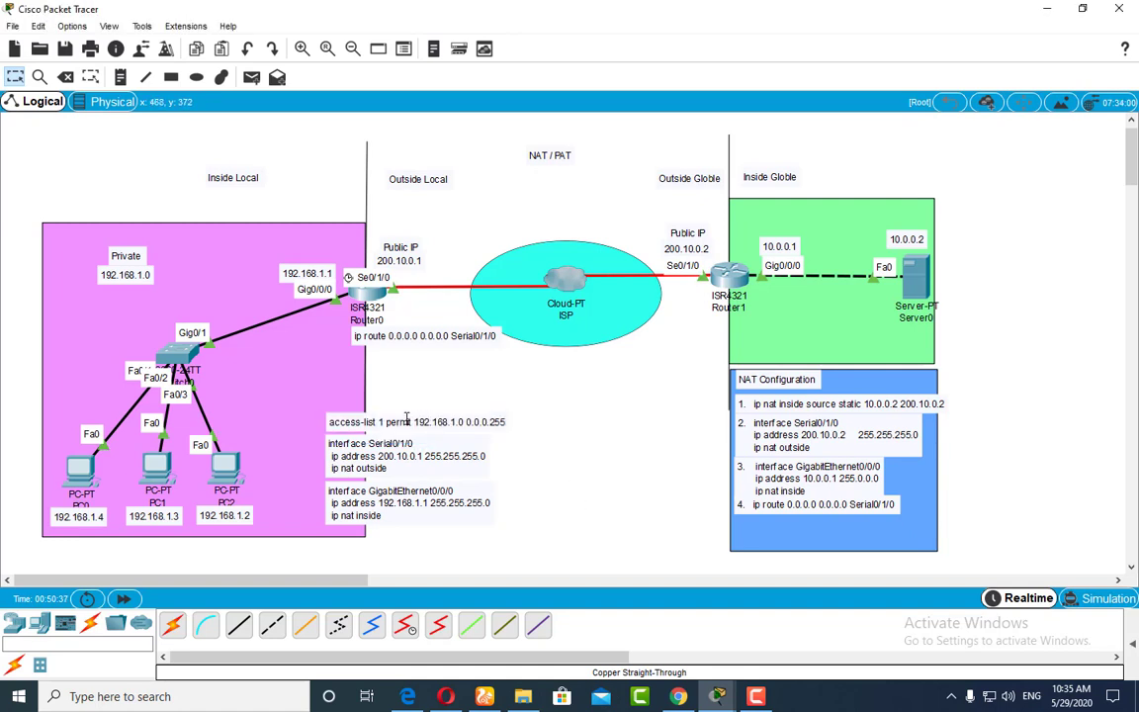
# Step: Move the access-list note higher and copy the ip nat inside source list 1 interface Serial0/1/0 overload line from Router0's running configuration
pyautogui.moveTo(384, 422); pyautogui.dragTo(344, 356)
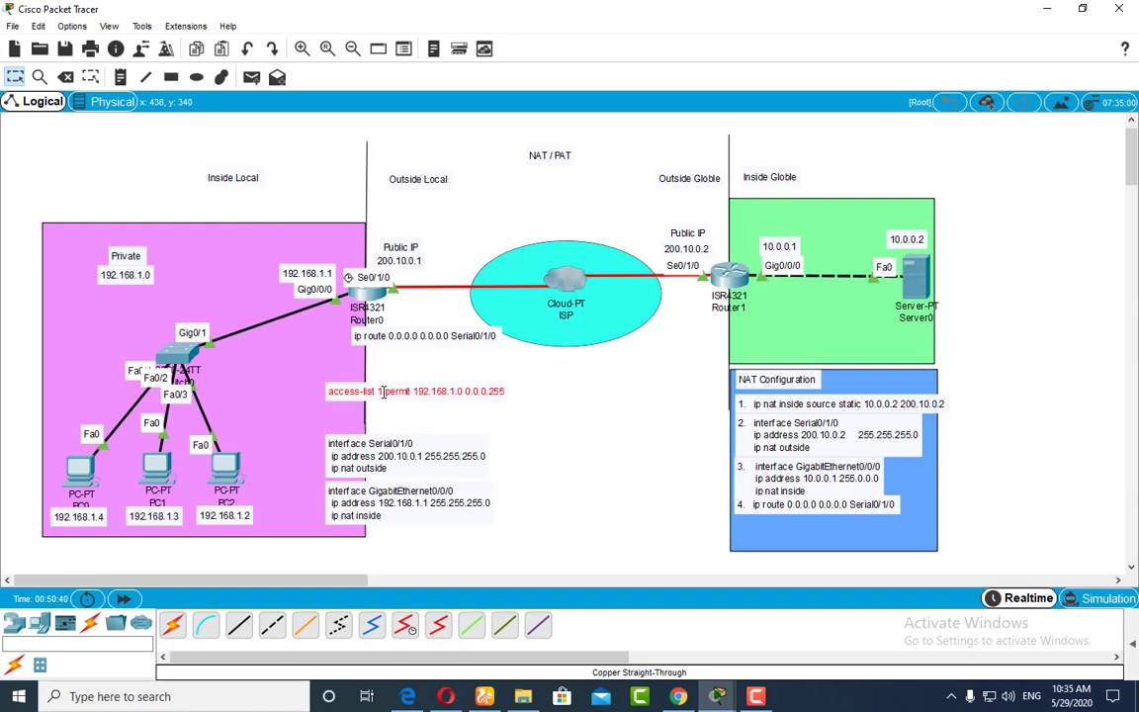
pyautogui.click(372, 292)
pyautogui.scroll(5, 563, 329)
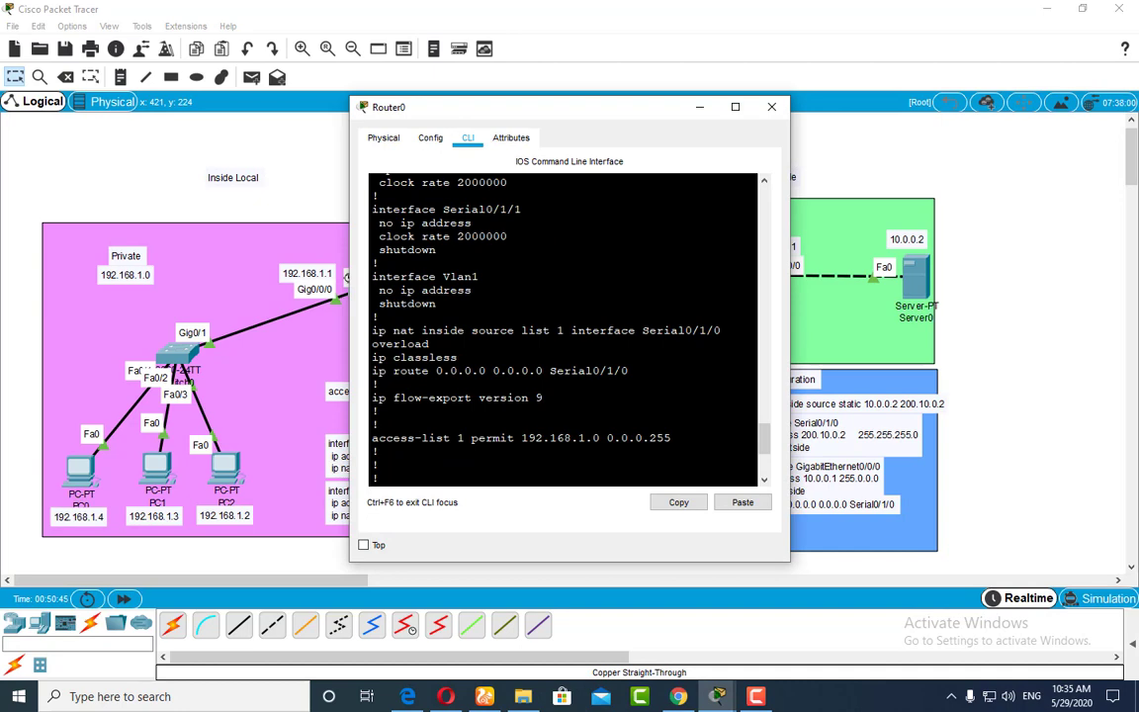
pyautogui.scroll(-3, 563, 329)
pyautogui.scroll(9, 563, 330)
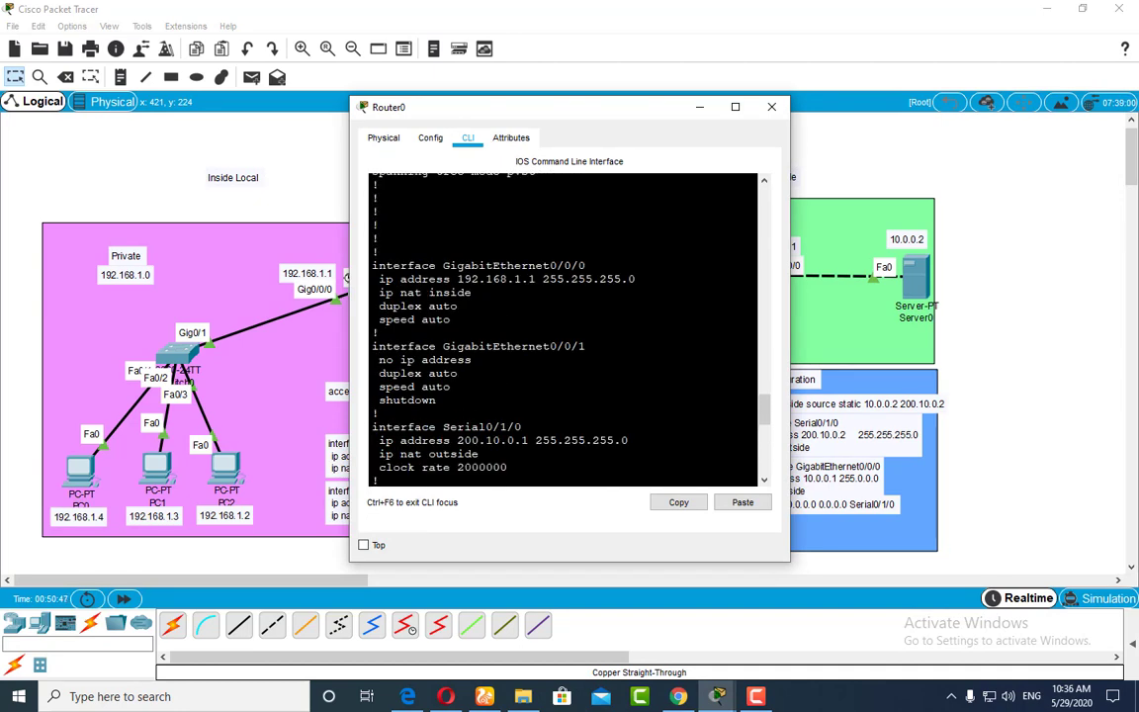
pyautogui.scroll(8, 563, 329)
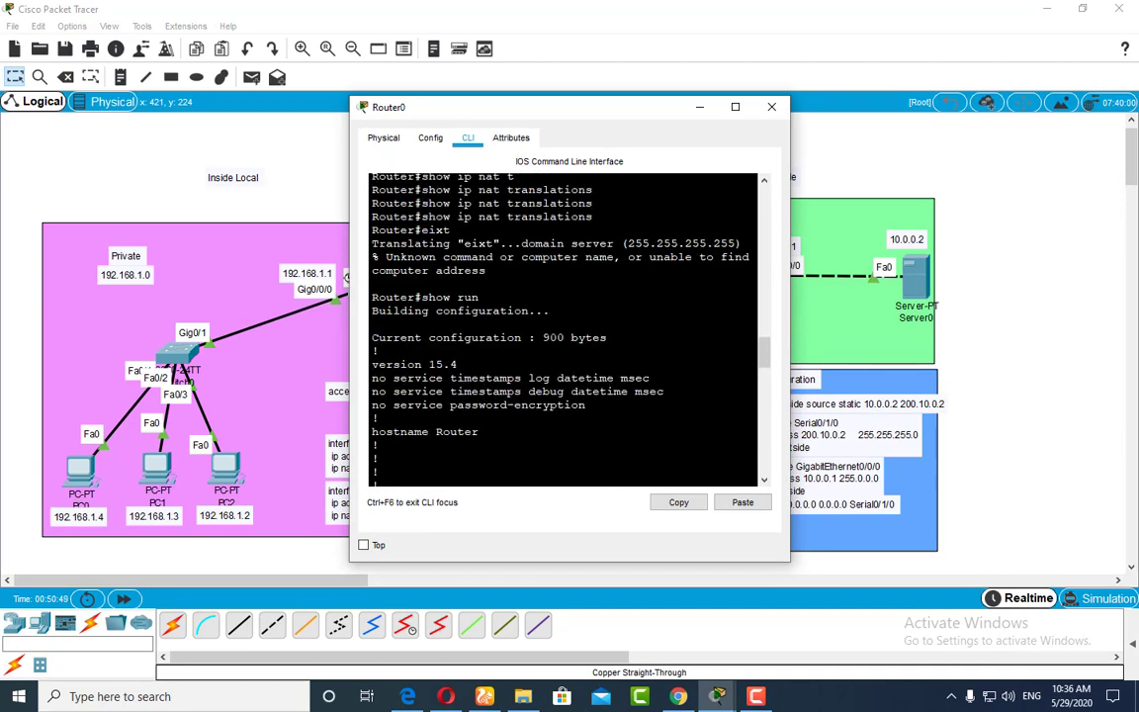
pyautogui.scroll(2, 563, 329)
pyautogui.scroll(-12, 564, 329)
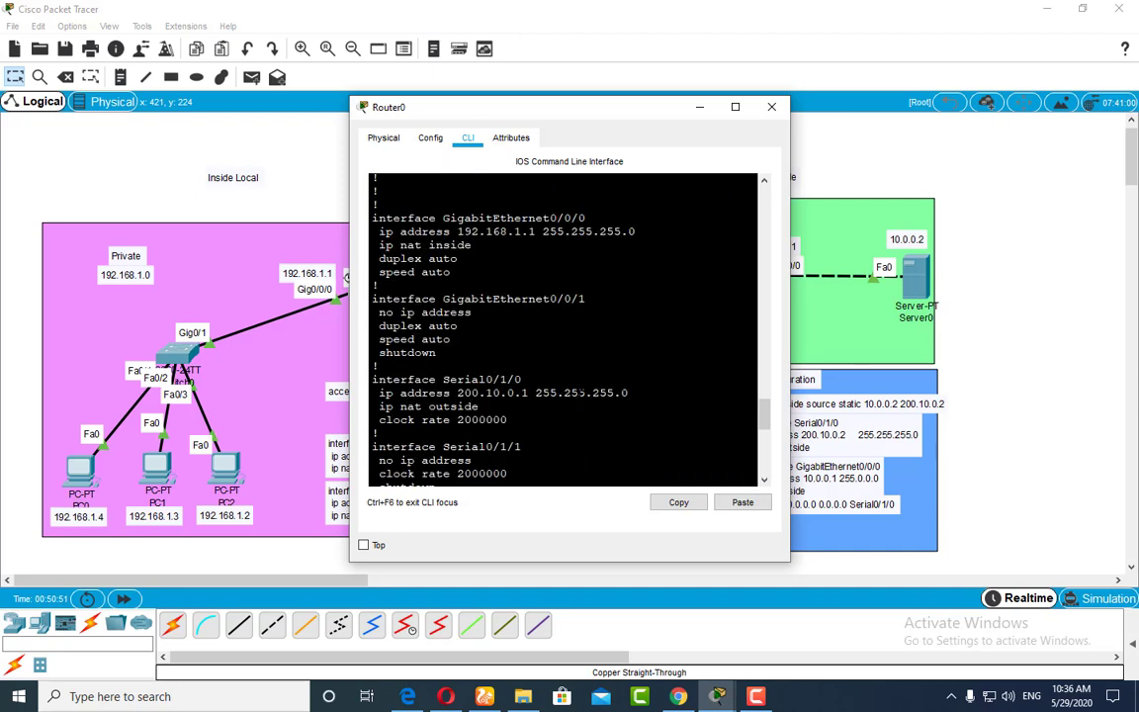
pyautogui.scroll(-6, 564, 329)
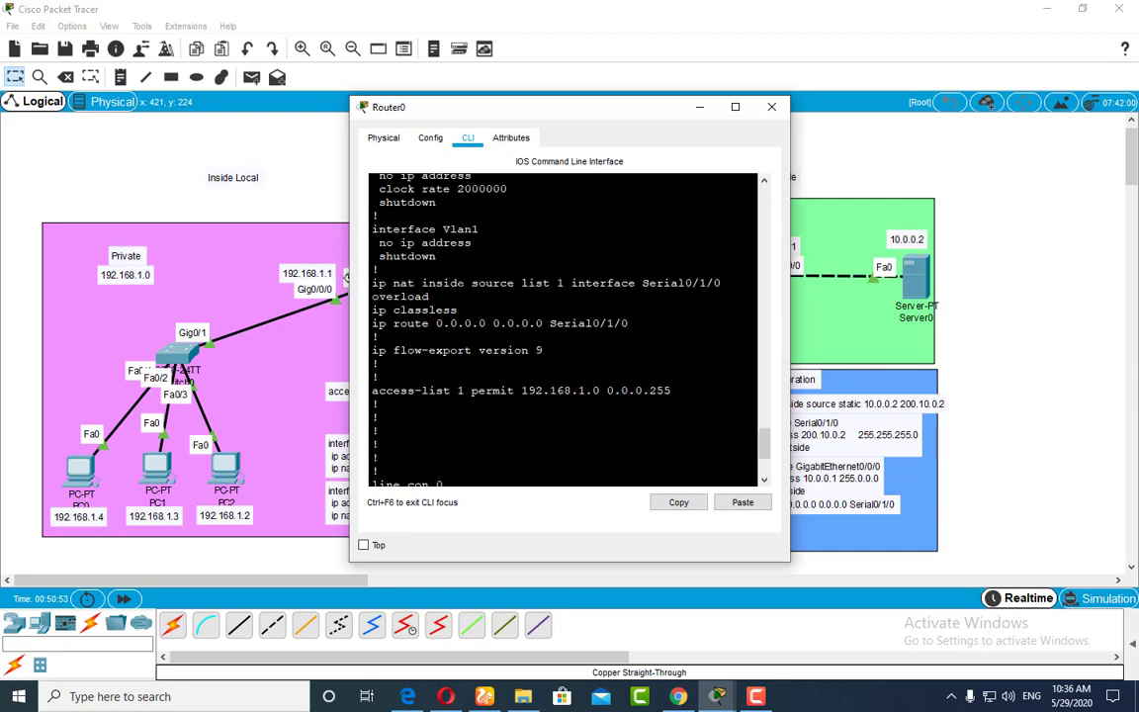
pyautogui.moveTo(373, 283); pyautogui.dragTo(720, 283)
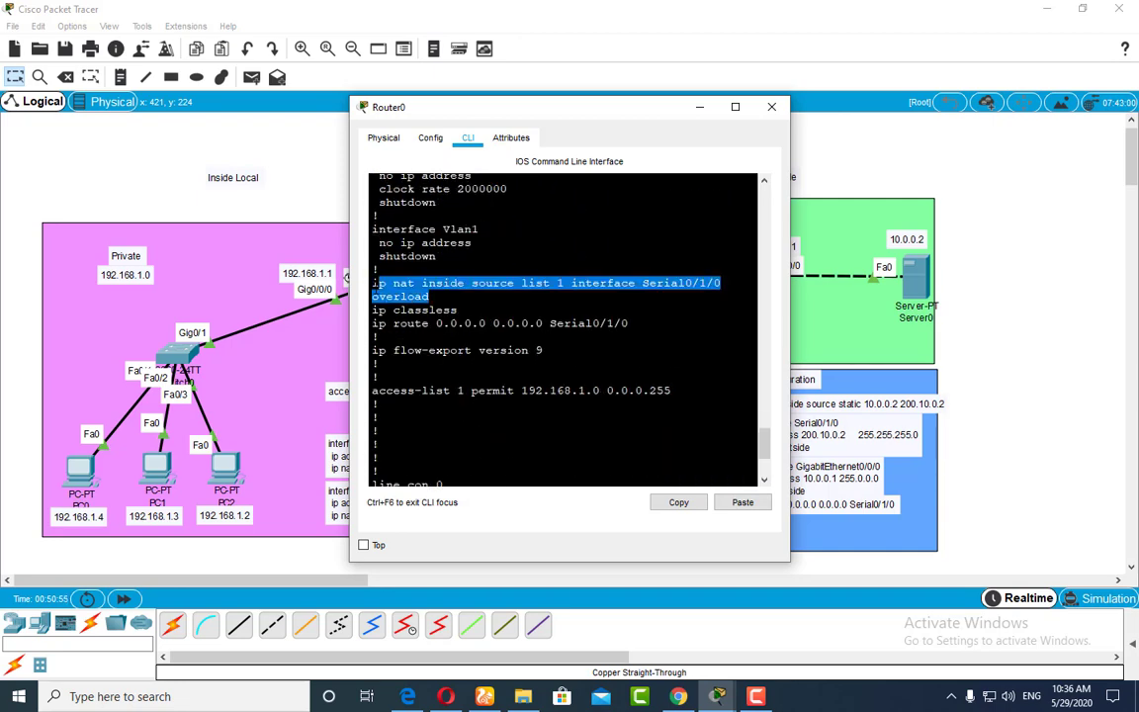
pyautogui.rightClick(393, 294)
pyautogui.click(428, 301)
pyautogui.click(699, 107)
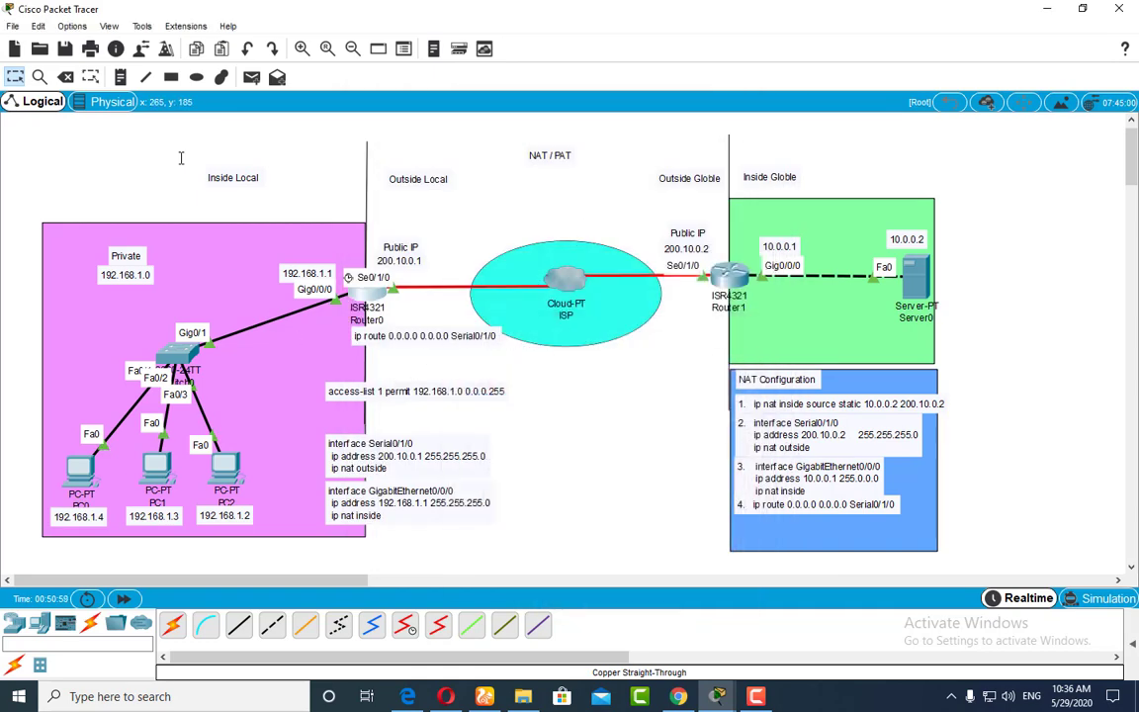
# Step: Paste the NAT overload line into a workspace note and align it directly beneath the access-list note
pyautogui.click(119, 77)
pyautogui.click(413, 405)
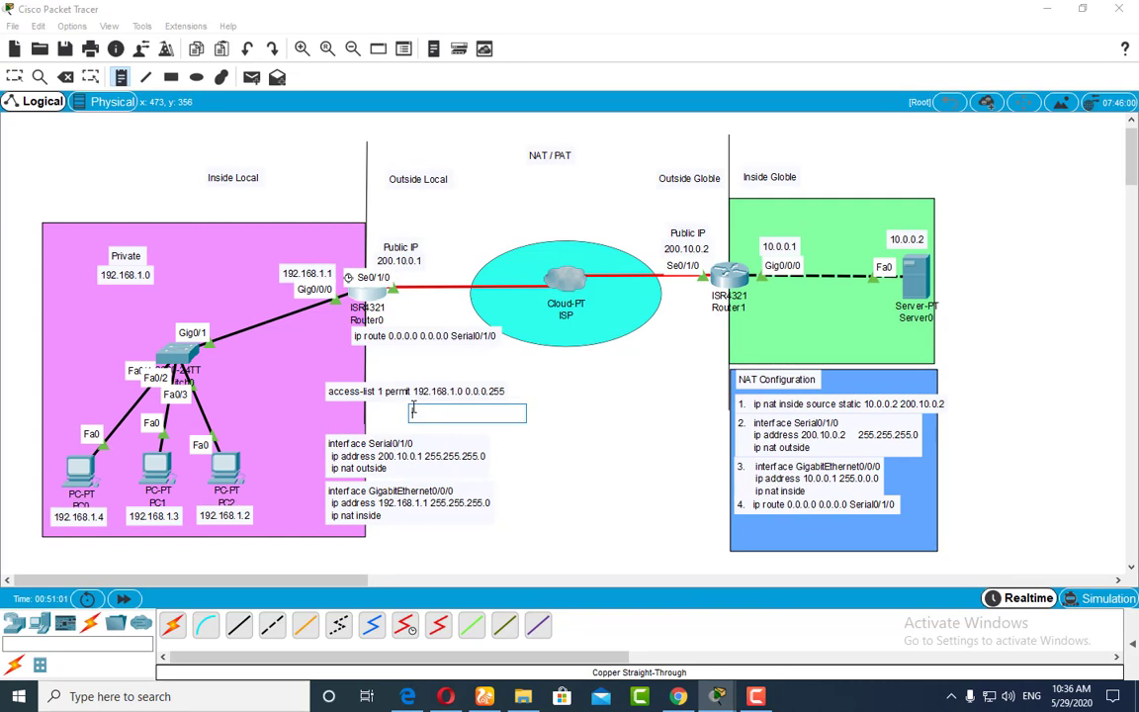
pyautogui.write('ip nat inside source list 1 interface Serial0/1/0 overload')
pyautogui.click(611, 467)
pyautogui.moveTo(538, 417); pyautogui.dragTo(450, 397)
pyautogui.click(453, 411)
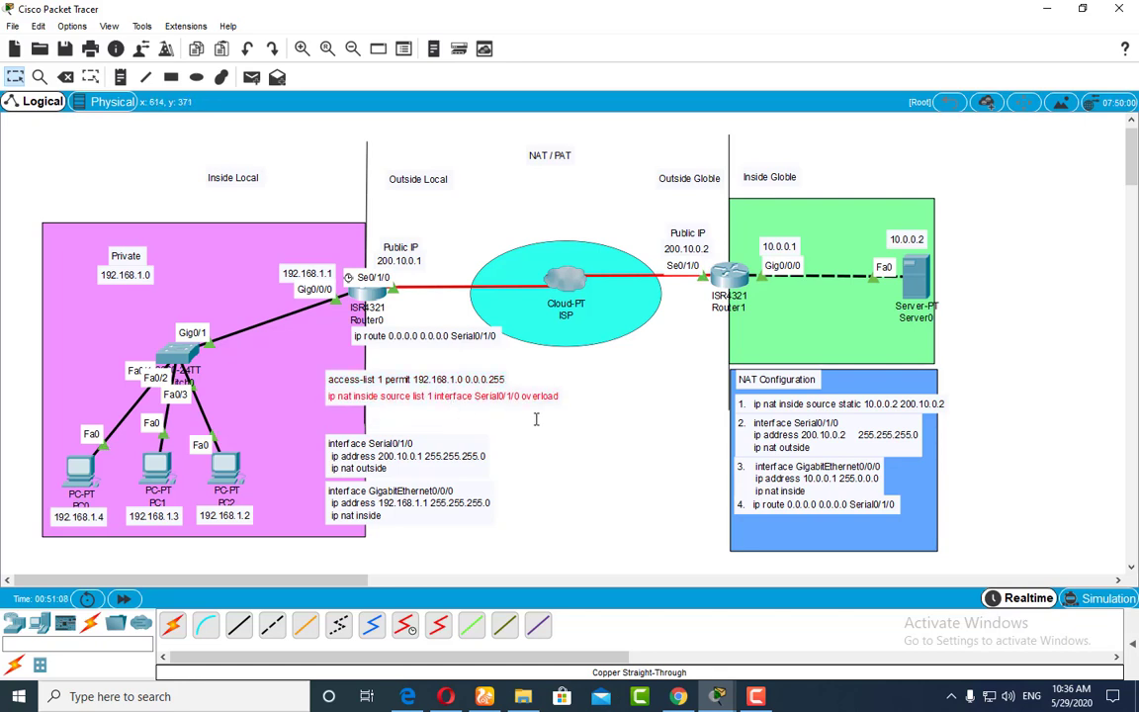
# Step: Reposition the Serial0/1/0 and GigabitEthernet0/0/0 notes so they stack in order with small gaps beneath the NAT overload note
pyautogui.moveTo(444, 484); pyautogui.dragTo(444, 496)
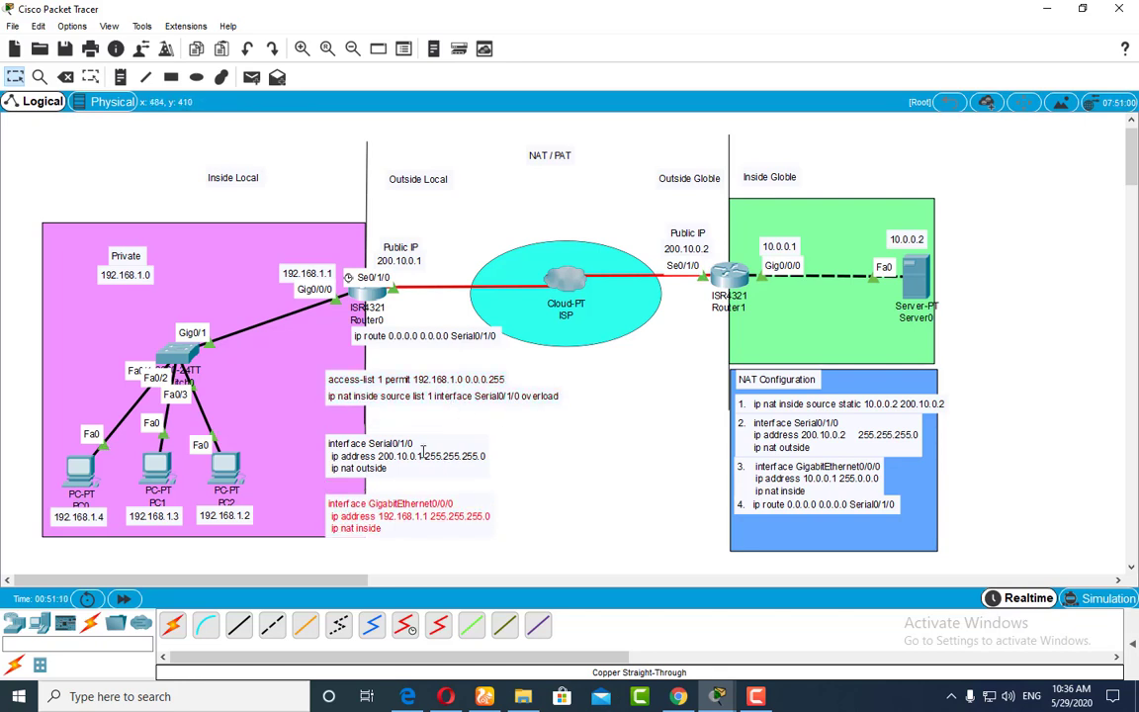
pyautogui.moveTo(422, 446); pyautogui.dragTo(422, 460)
pyautogui.click(556, 452)
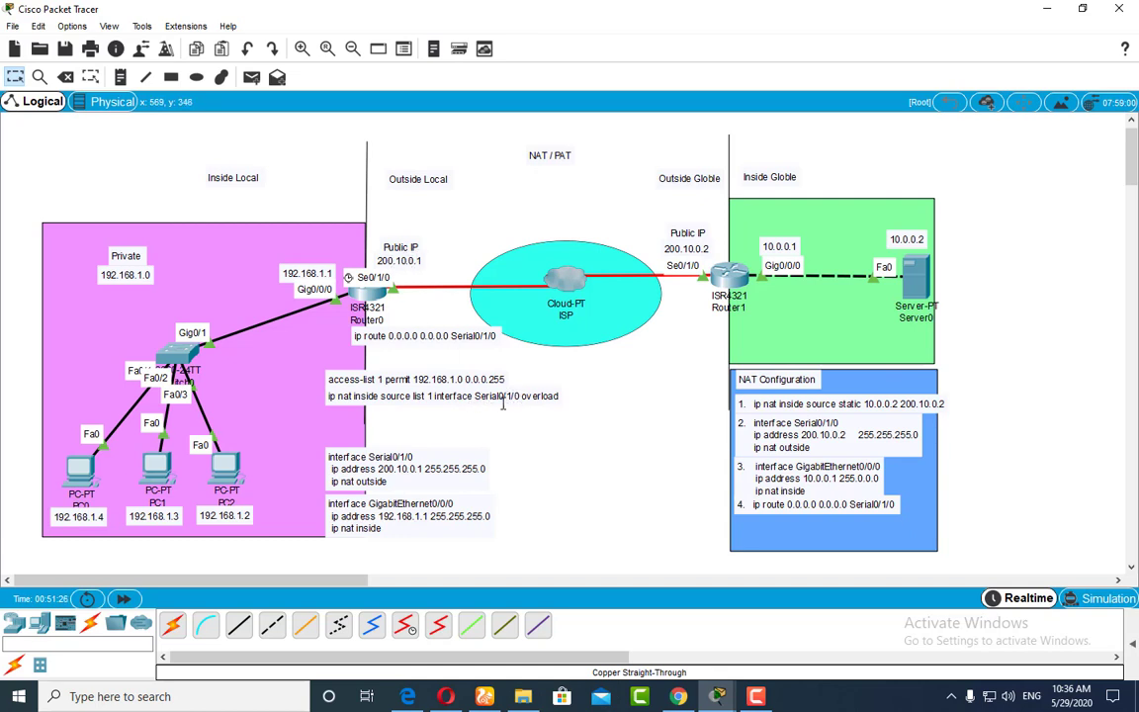
pyautogui.moveTo(420, 465); pyautogui.dragTo(411, 443)
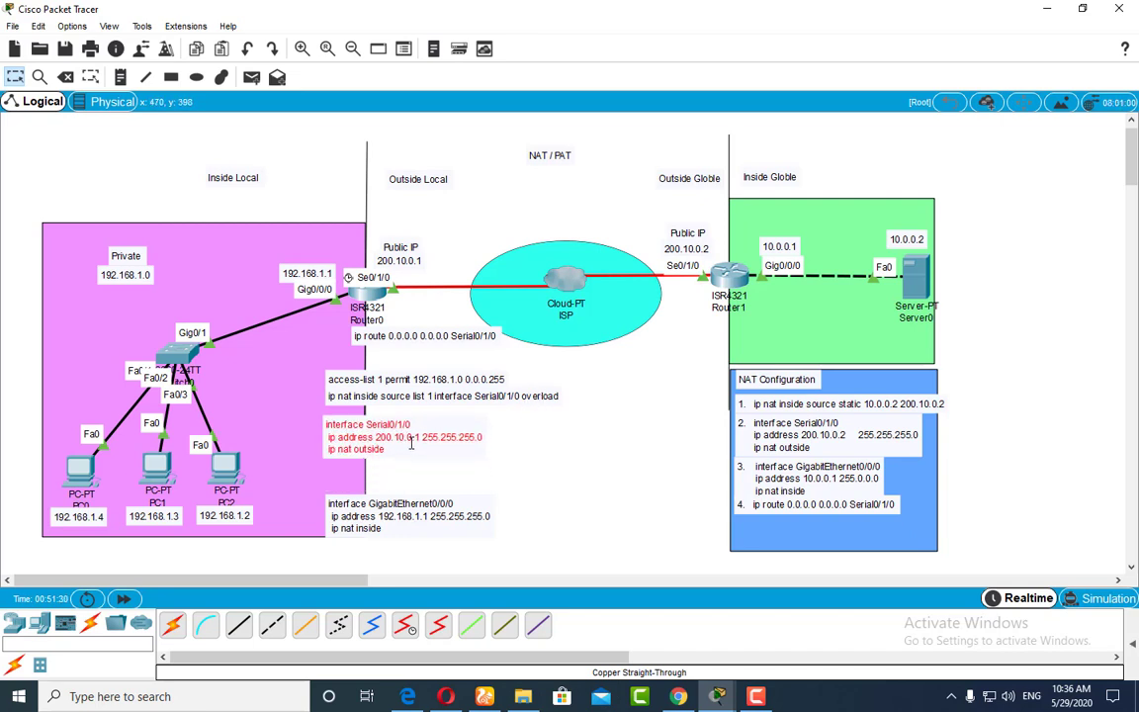
pyautogui.moveTo(411, 508); pyautogui.dragTo(410, 480)
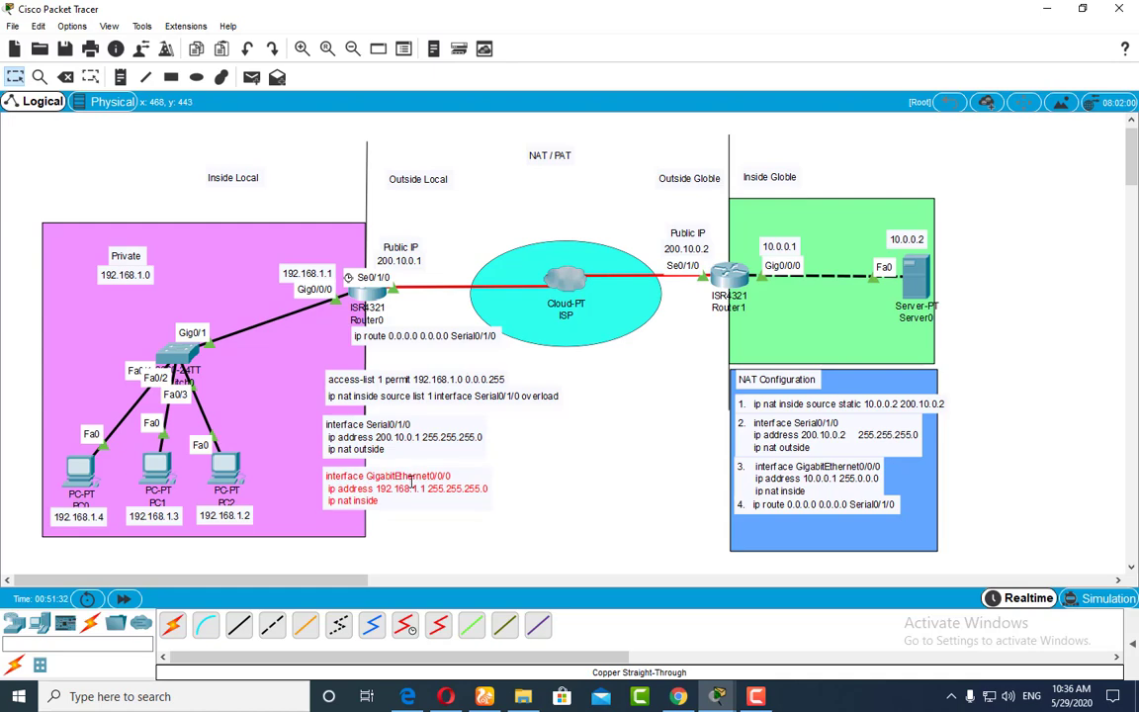
pyautogui.click(442, 554)
pyautogui.click(378, 293)
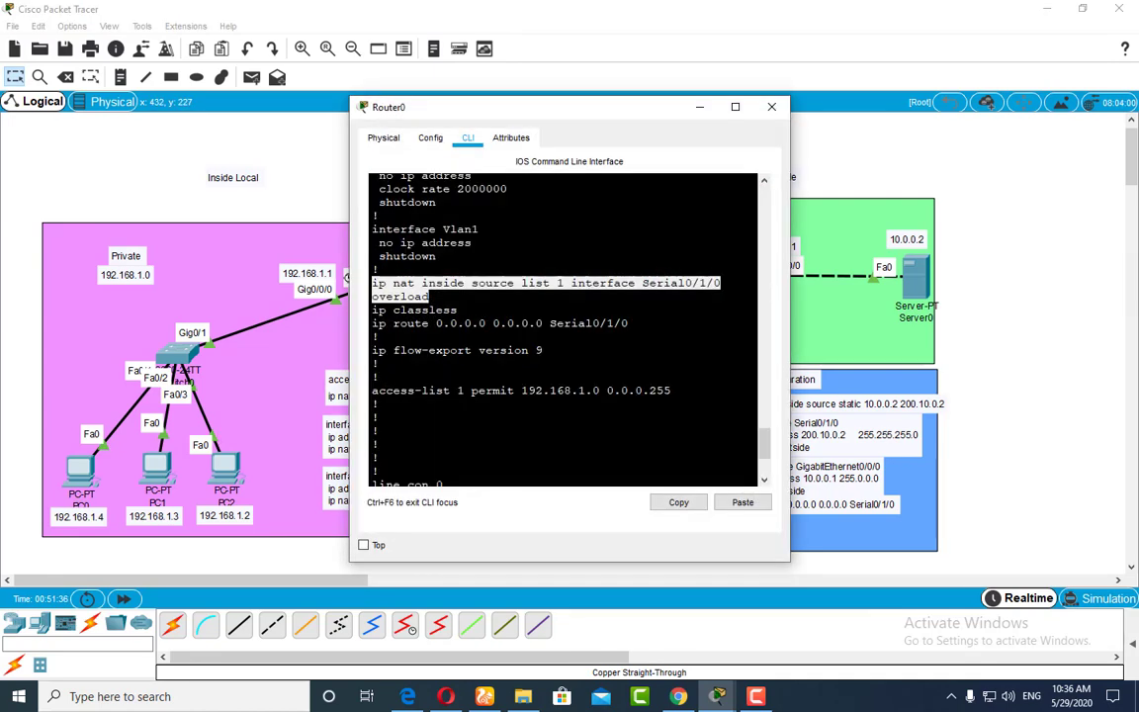
pyautogui.click(708, 99)
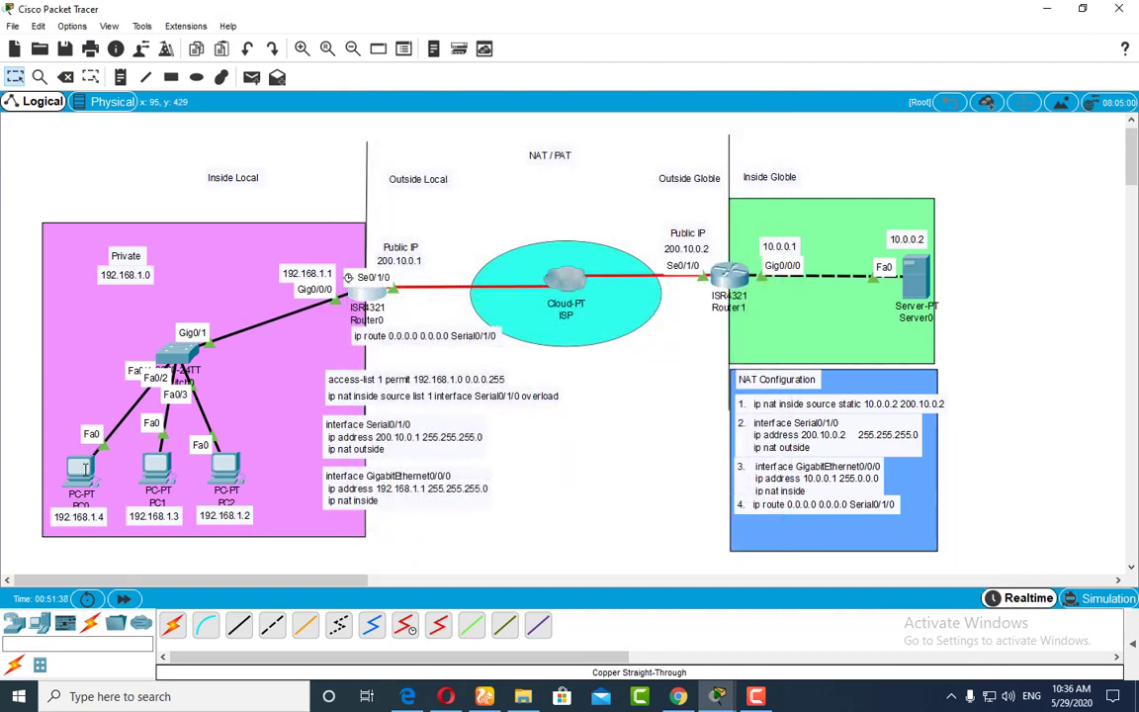
# Step: Switch to simulation mode and send ping 10.0.0.2 from PC0's command prompt, leaving the topology in view
pyautogui.click(79, 465)
pyautogui.moveTo(624, 100); pyautogui.dragTo(437, 100)
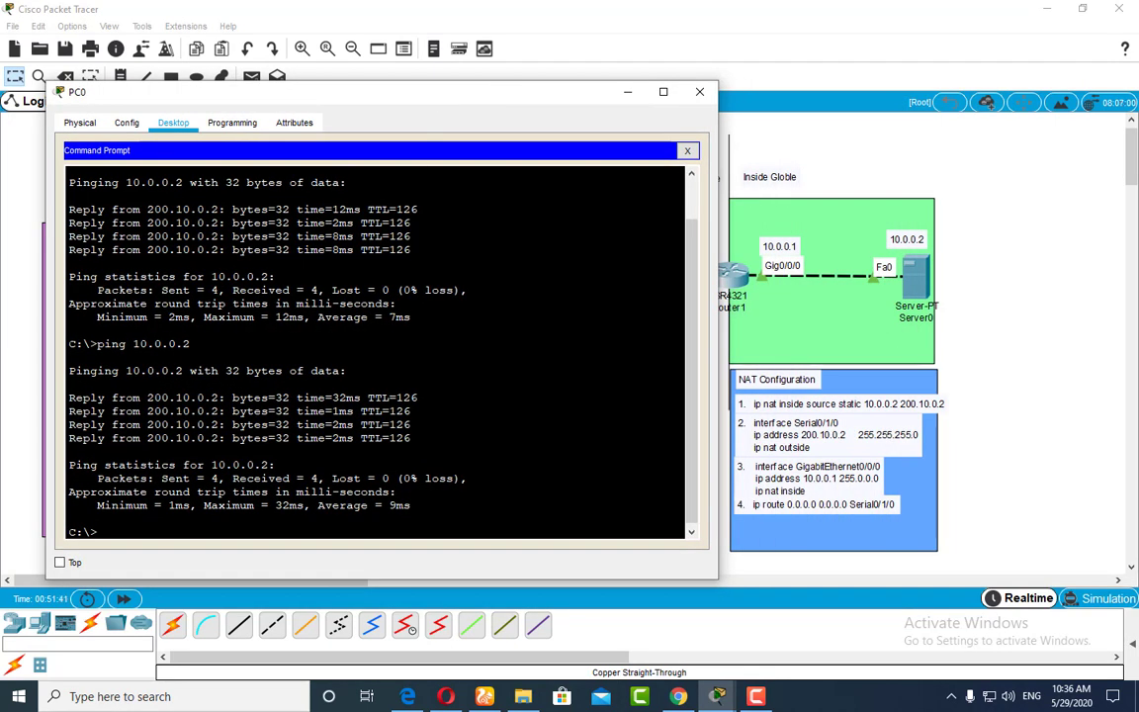
pyautogui.press('Up')
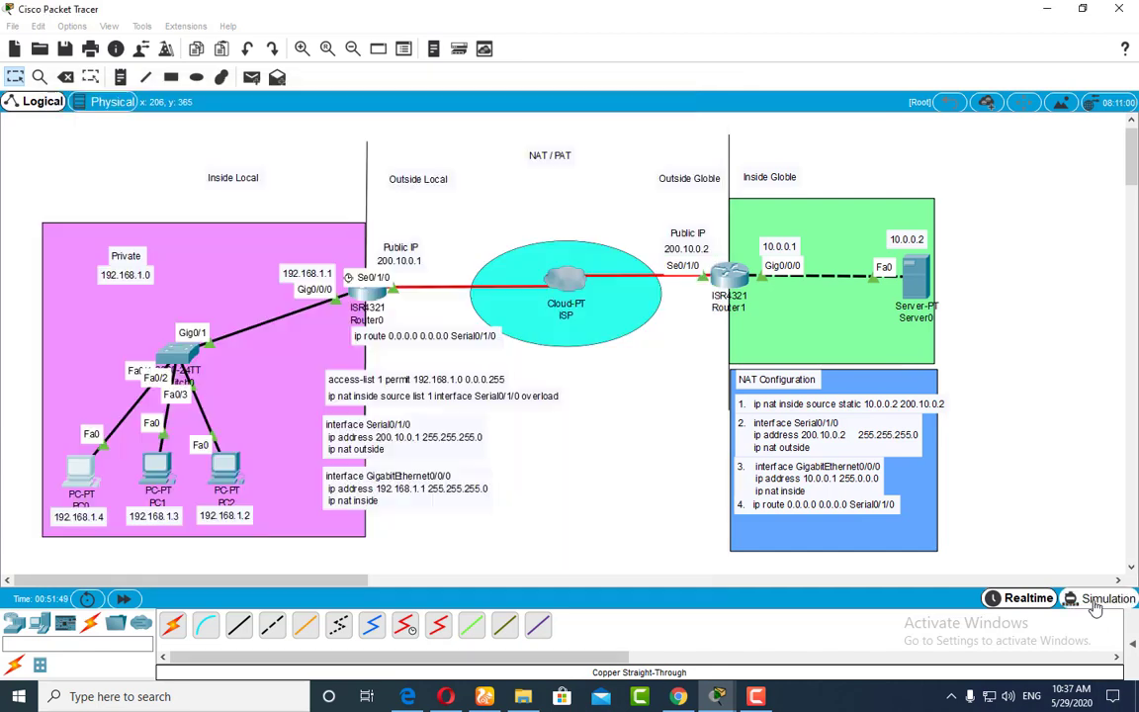
pyautogui.click(1094, 598)
pyautogui.click(78, 465)
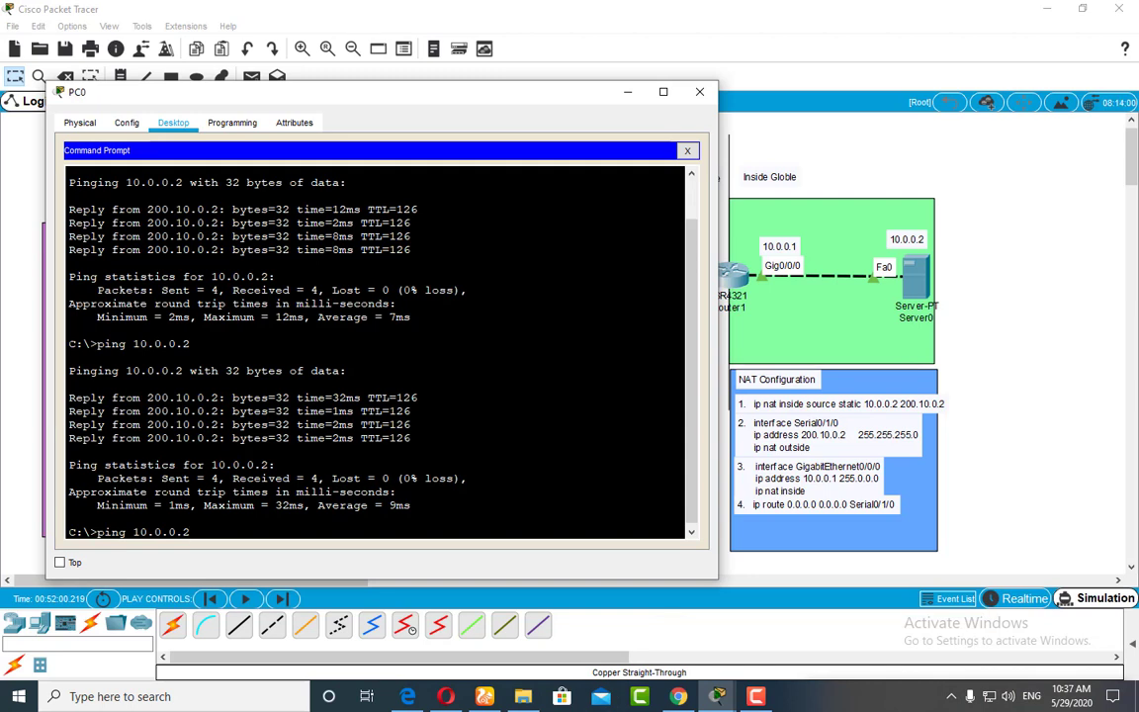
pyautogui.press('Return')
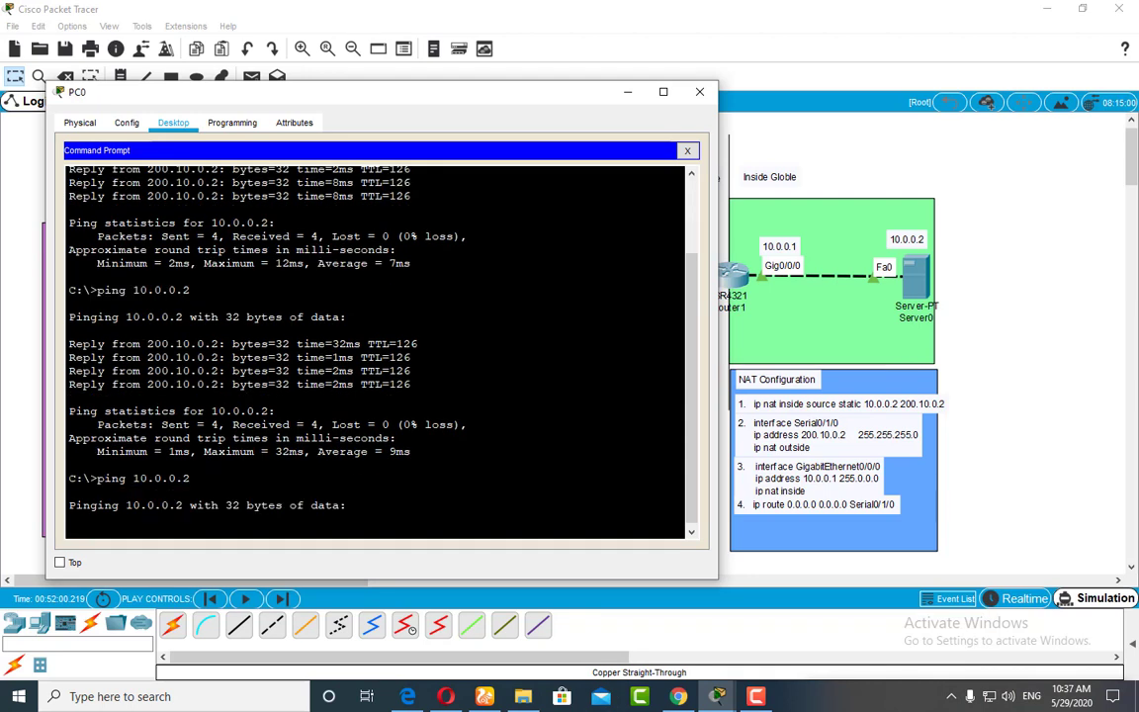
pyautogui.click(627, 92)
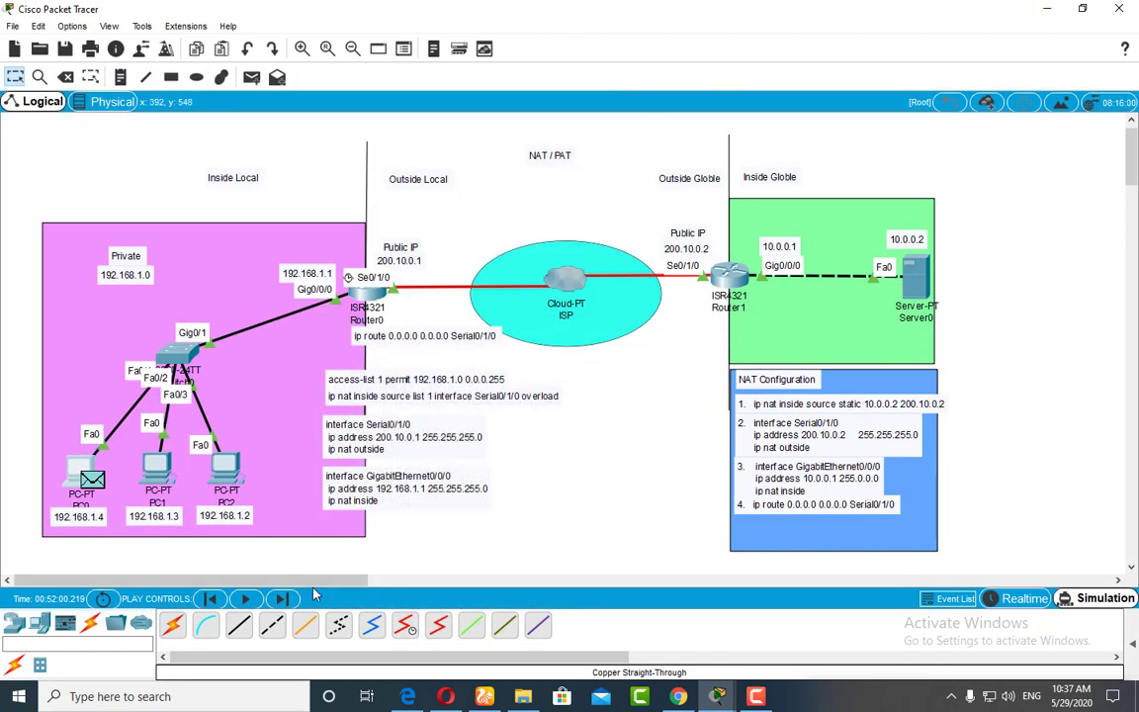
# Step: Run the simulation until the ping packet reaches Server0 and examine the source IP in its inbound PDU details
pyautogui.click(247, 600)
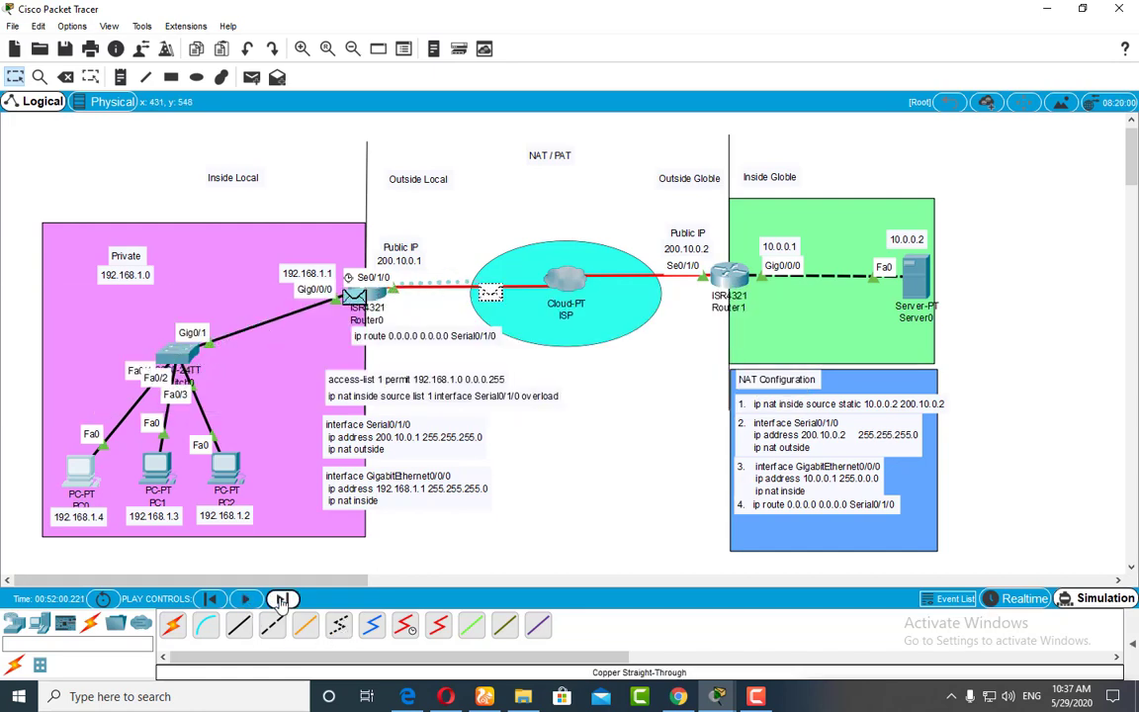
pyautogui.click(926, 286)
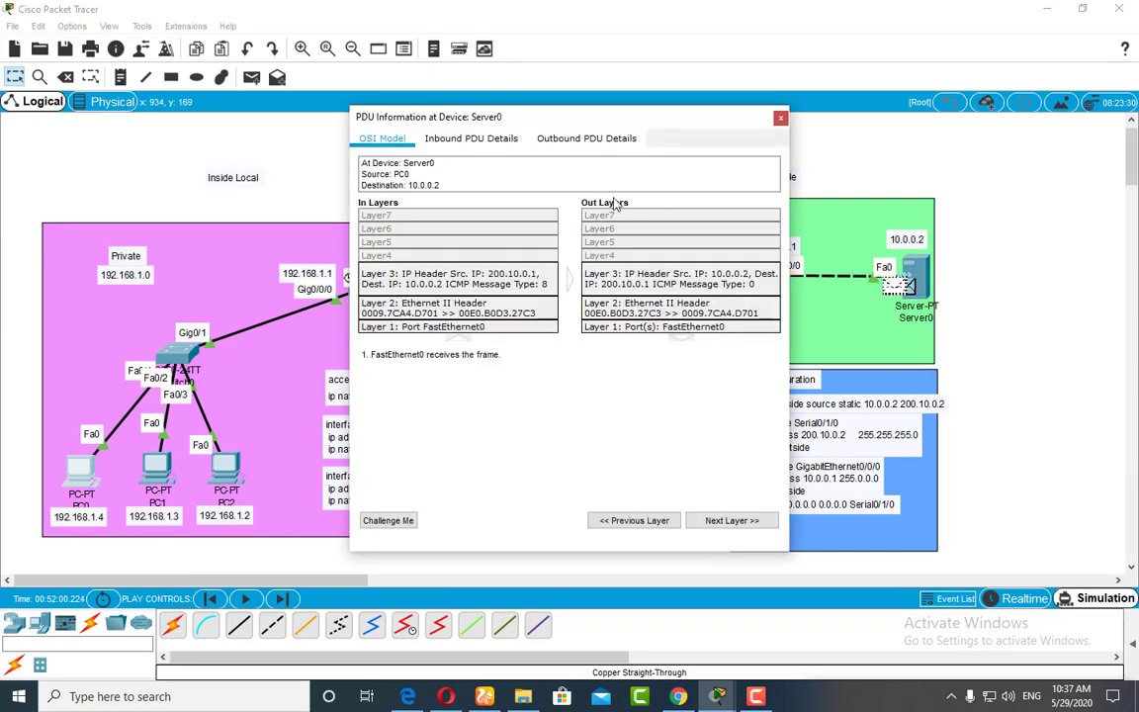
pyautogui.click(468, 138)
pyautogui.moveTo(525, 116); pyautogui.dragTo(765, 122)
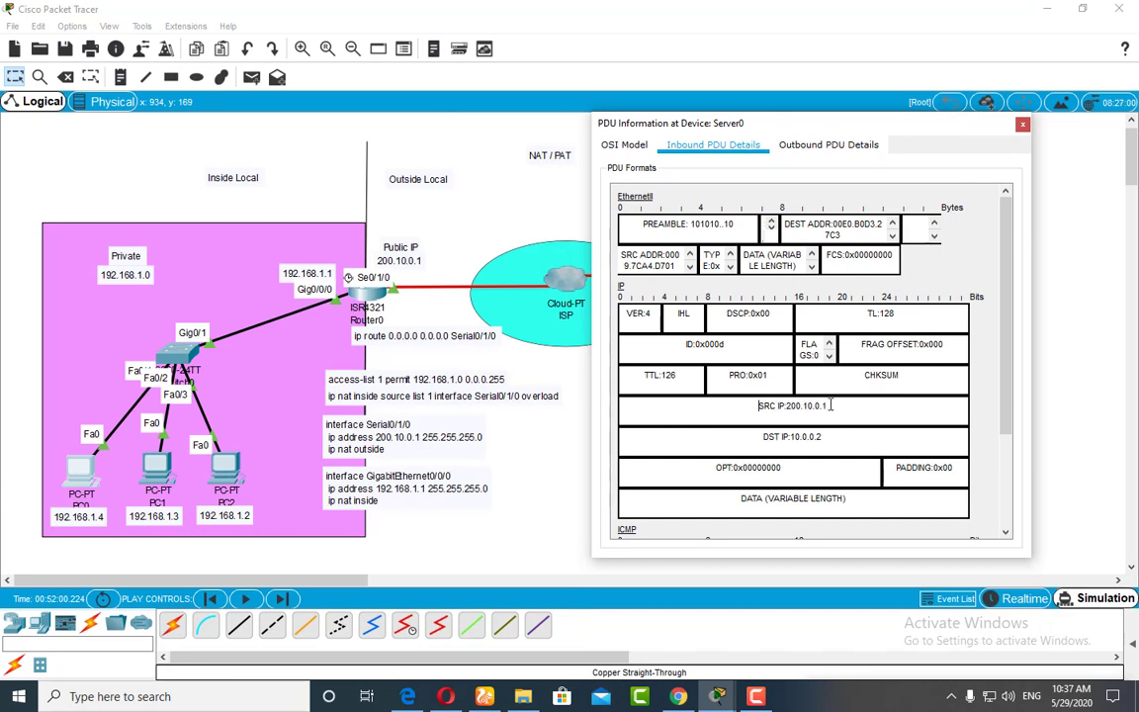
pyautogui.moveTo(828, 405); pyautogui.dragTo(757, 406)
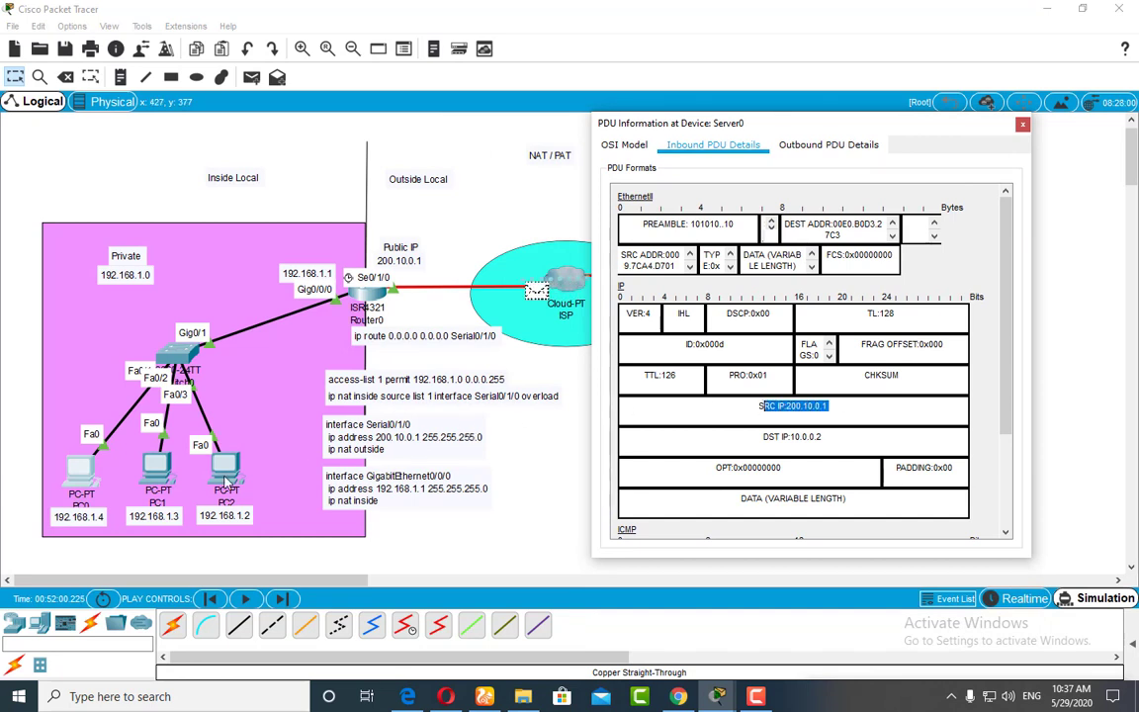
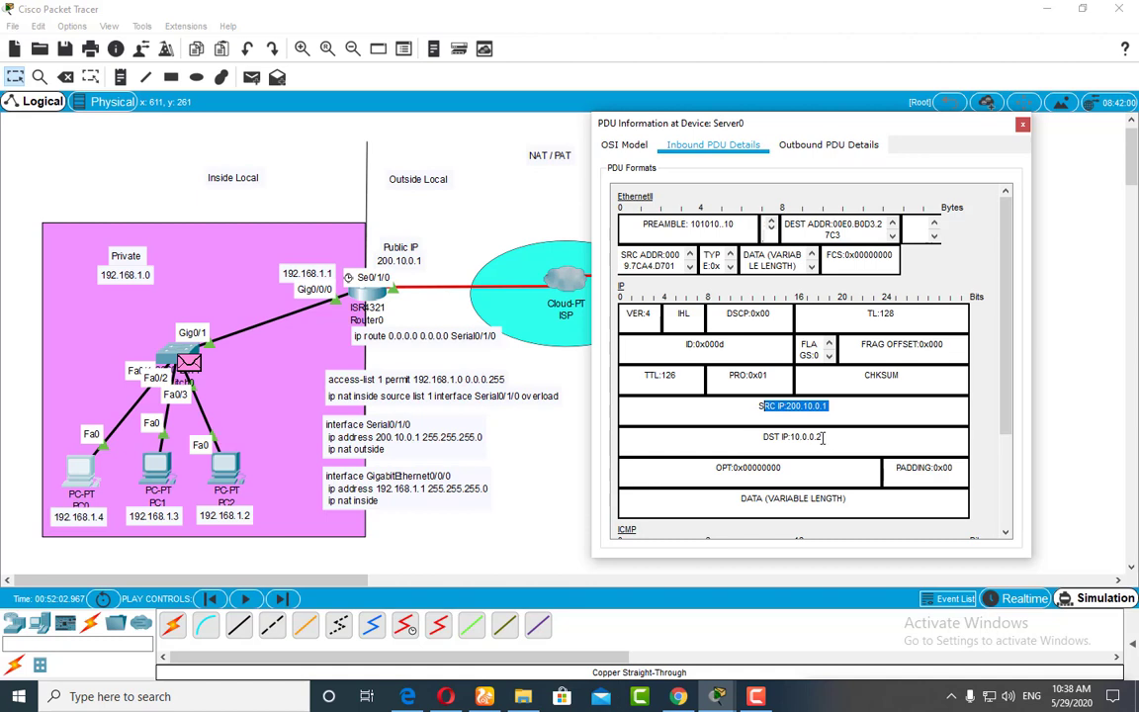
# Step: Close the PDU details, return to realtime mode, and ping 10.0.0.2 from PC0's command prompt
pyautogui.click(1023, 126)
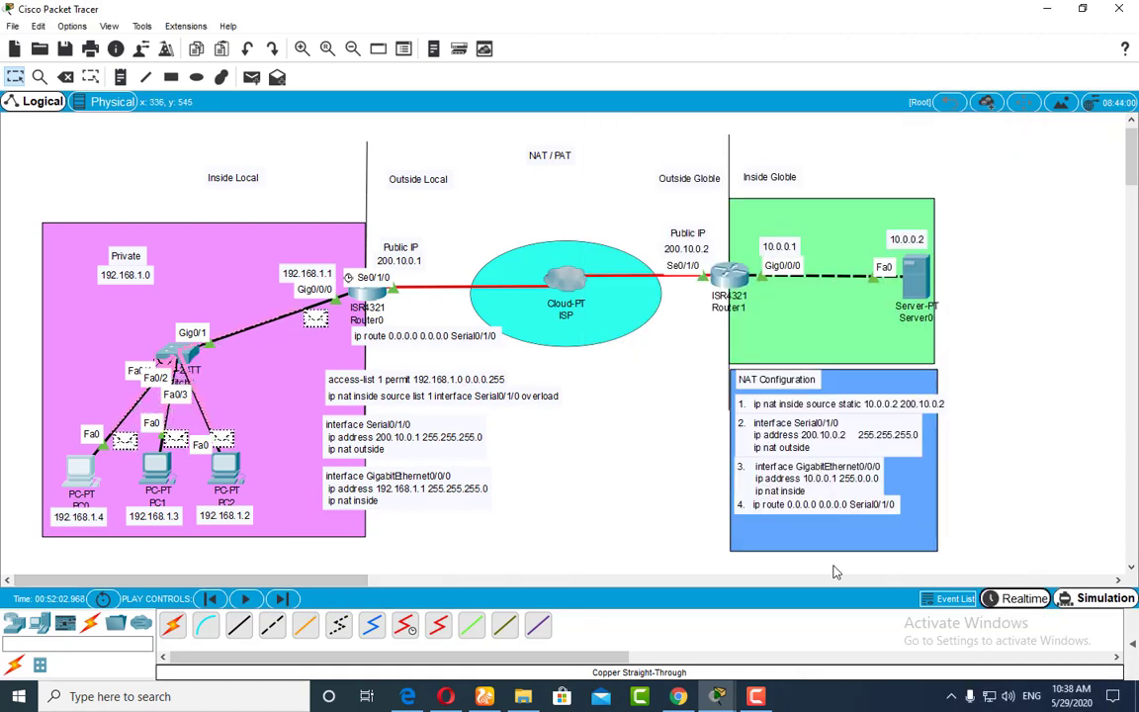
pyautogui.click(1016, 598)
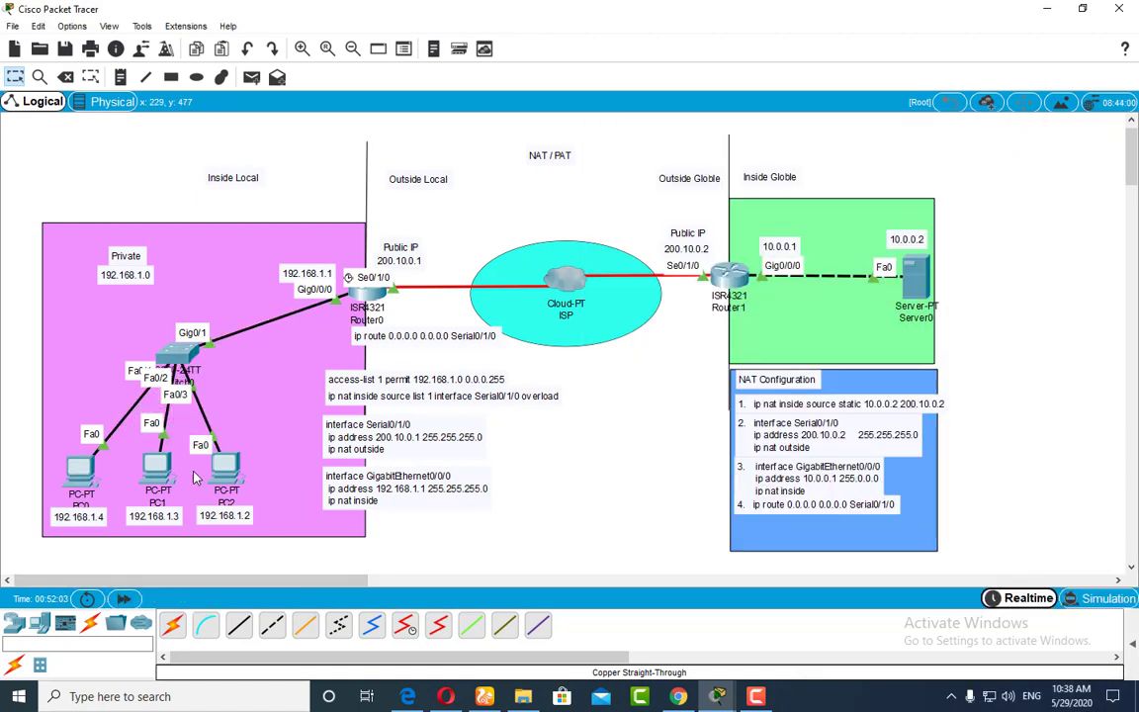
pyautogui.click(365, 300)
pyautogui.click(704, 95)
pyautogui.click(371, 302)
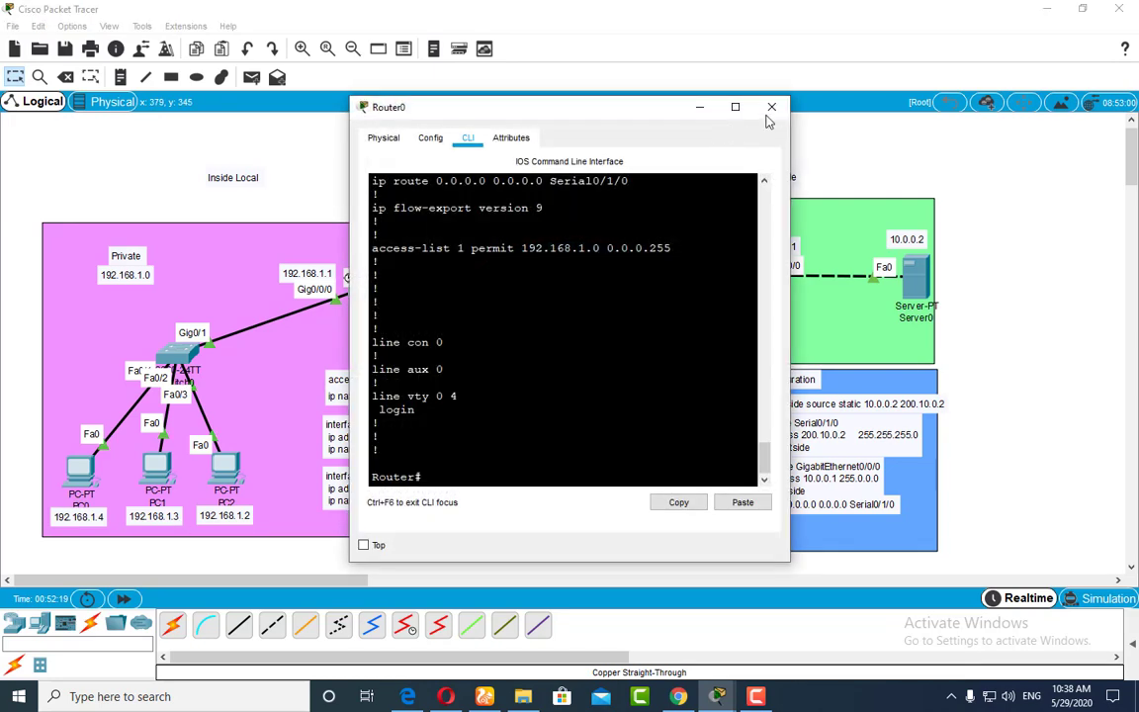
pyautogui.click(770, 103)
pyautogui.click(87, 480)
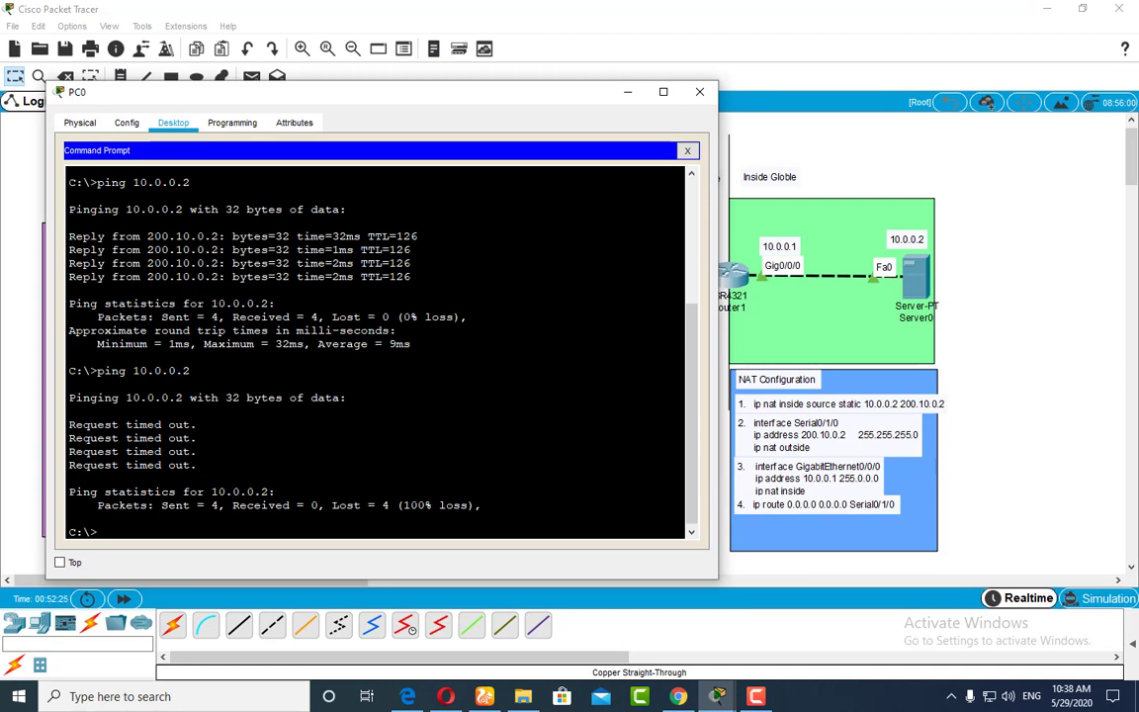
pyautogui.press('Up')
pyautogui.press('Return')
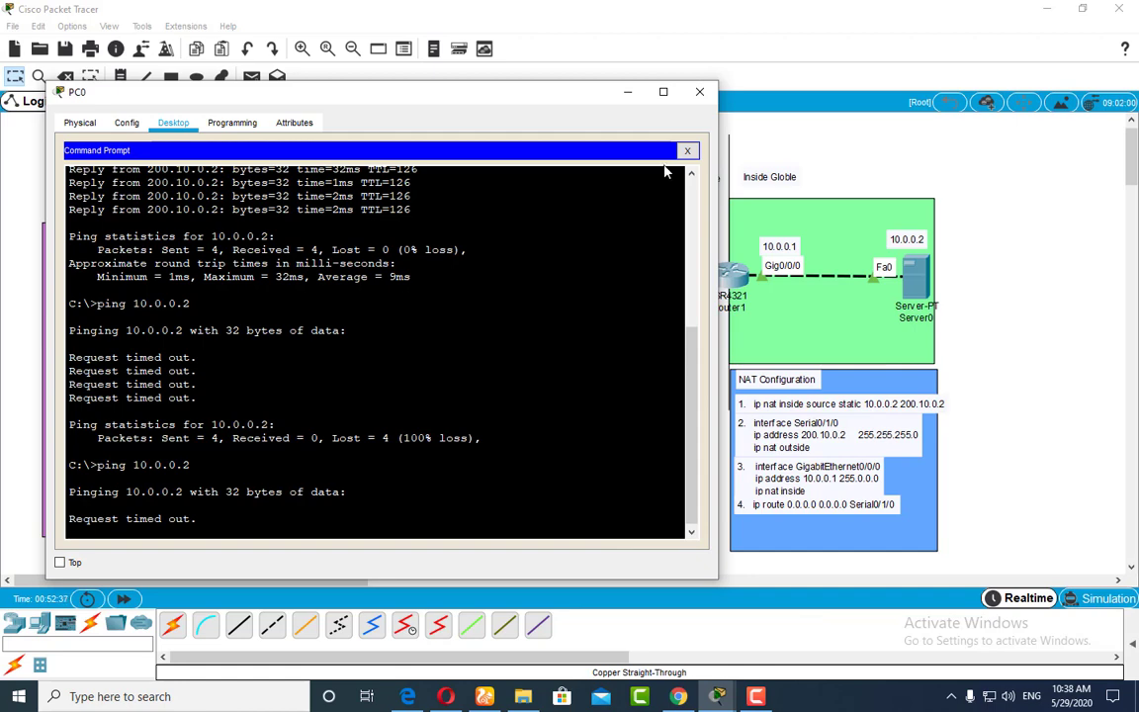
pyautogui.click(627, 91)
# Step: Open Router0's command line beside the inside network topology and enter global configuration mode
pyautogui.click(378, 299)
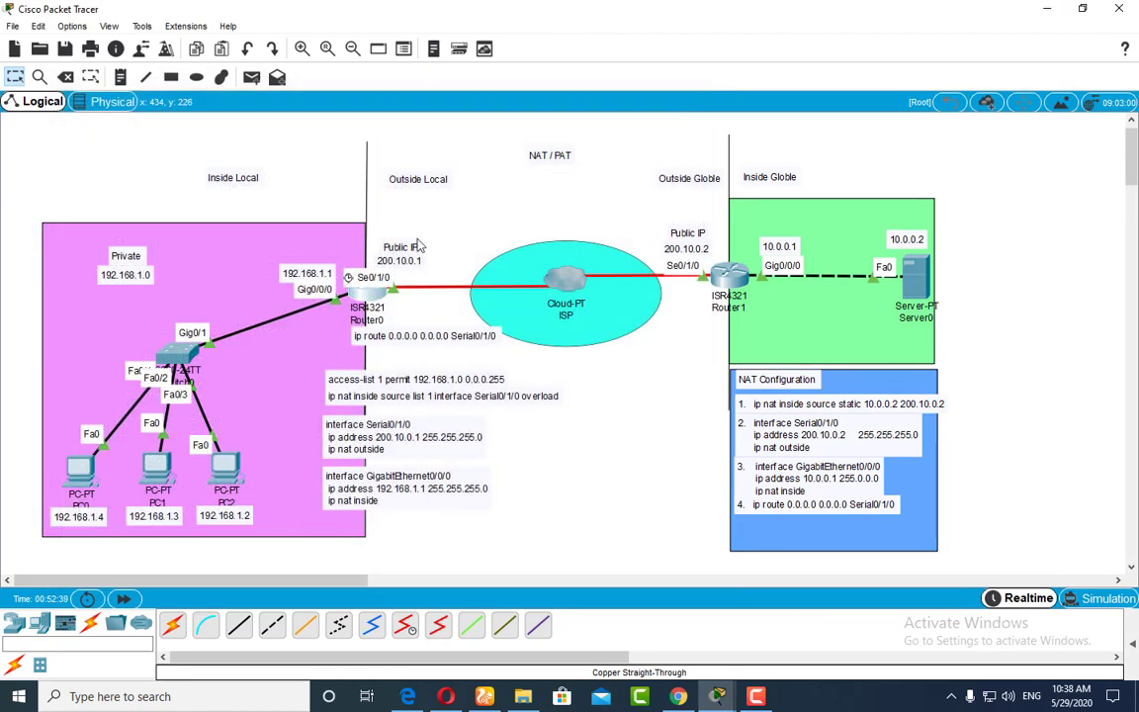
pyautogui.moveTo(454, 104); pyautogui.dragTo(795, 92)
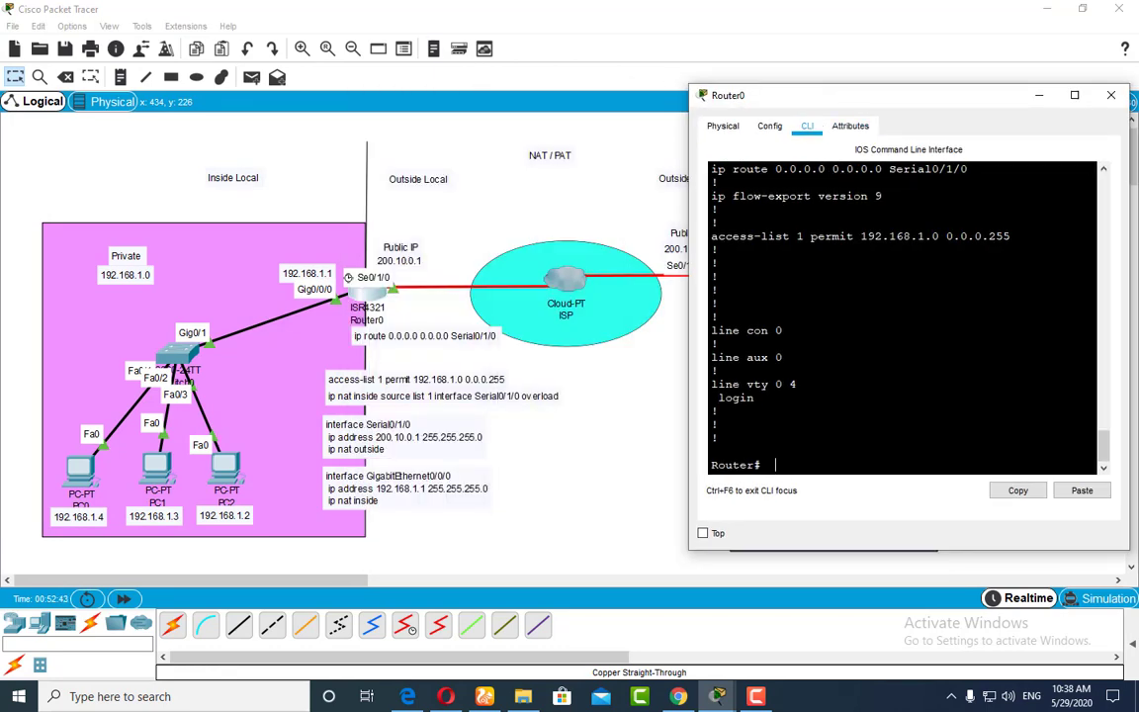
pyautogui.press('Return')
pyautogui.press('Return')
pyautogui.press('Return')
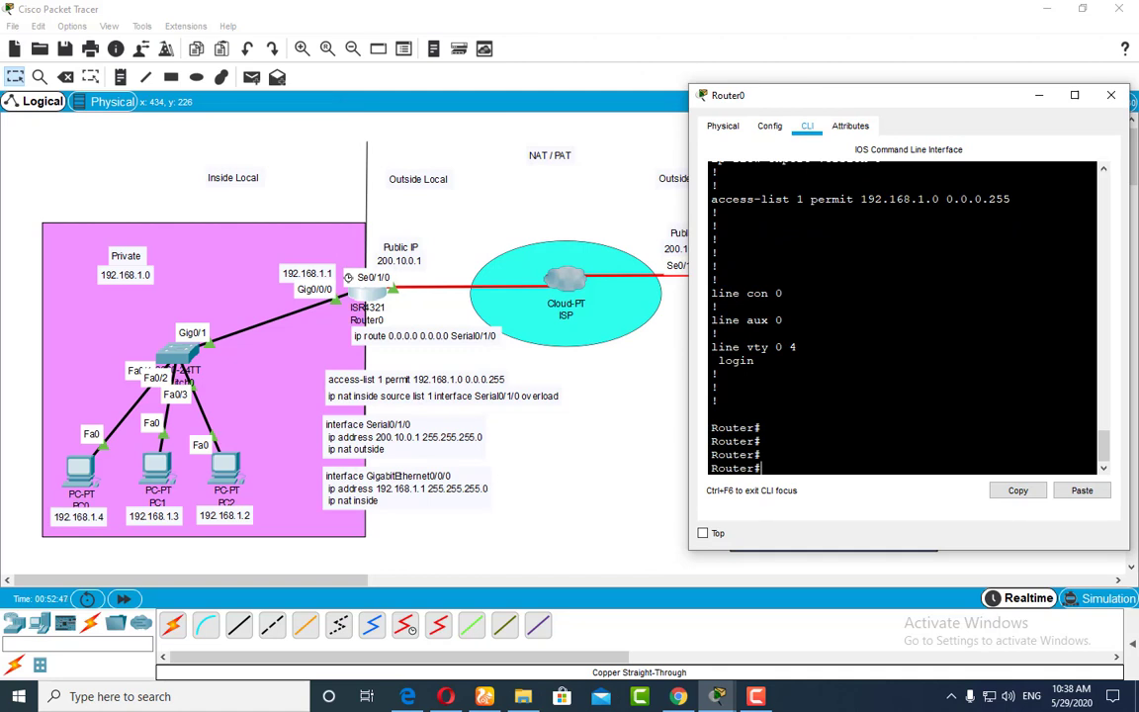
pyautogui.press('BackSpace')
pyautogui.write('confit')
pyautogui.write('t')
pyautogui.press('Return')
# Step: Display Router0's full running configuration from configuration mode with do show run
pyautogui.write('in')
pyautogui.press('BackSpace')
pyautogui.press('BackSpace')
pyautogui.write('s')
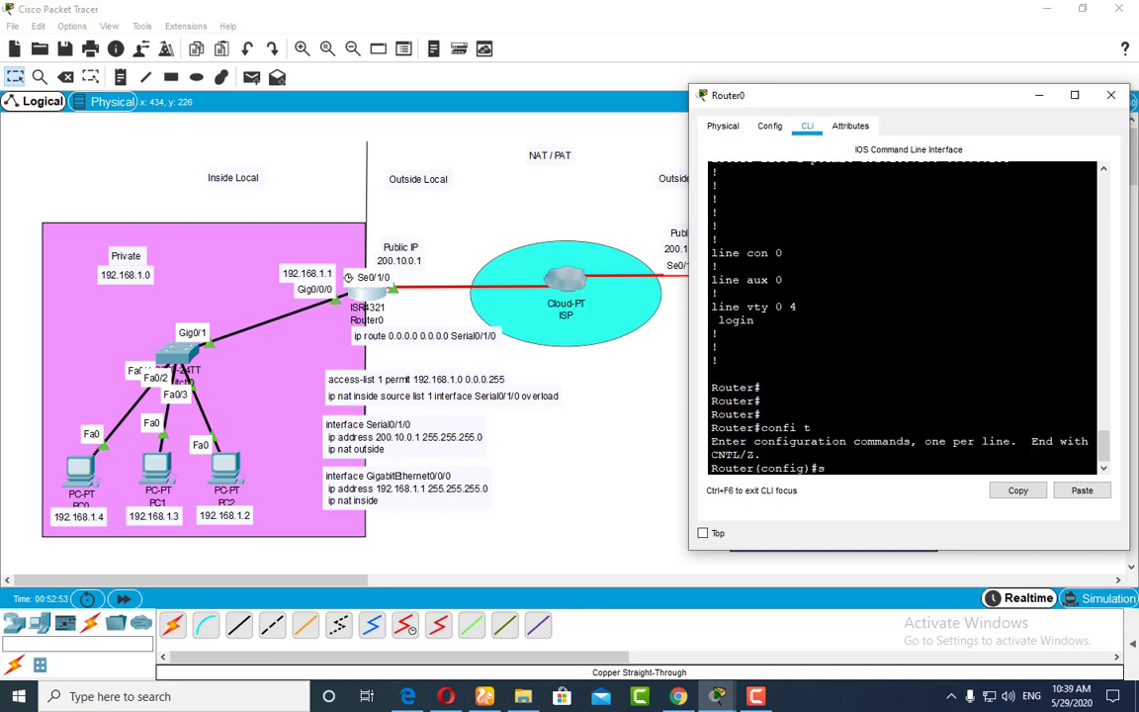
pyautogui.press('BackSpace')
pyautogui.press('BackSpace')
pyautogui.write('do show run')
pyautogui.press('Return')
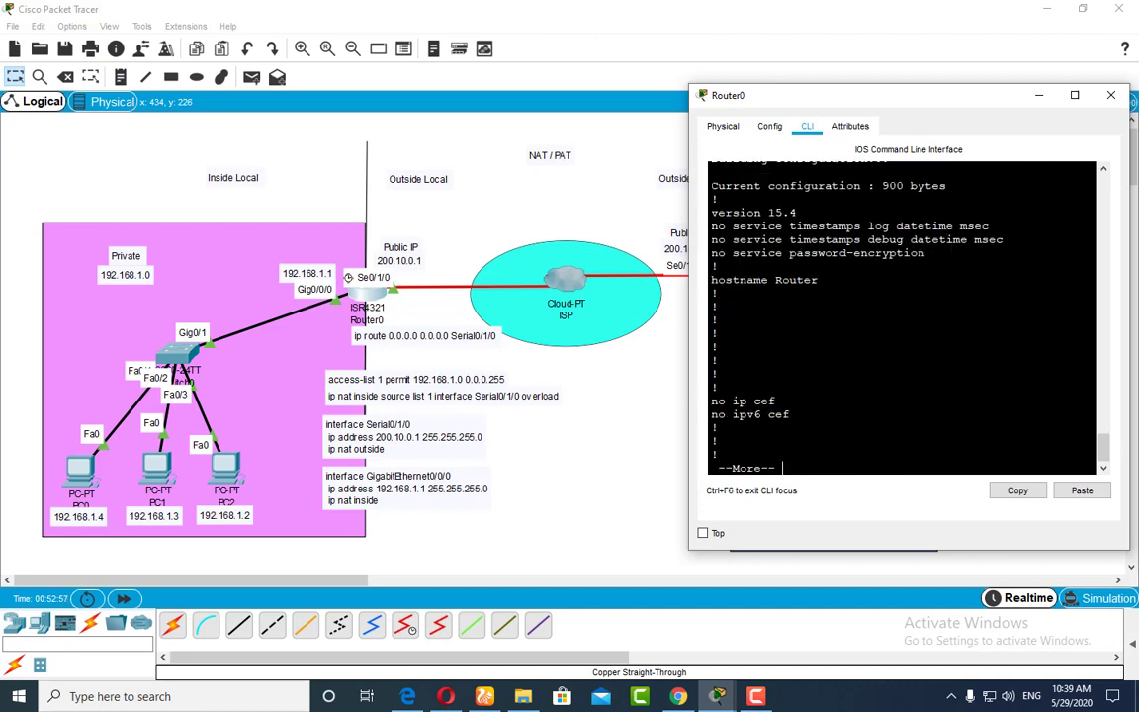
pyautogui.press('space')
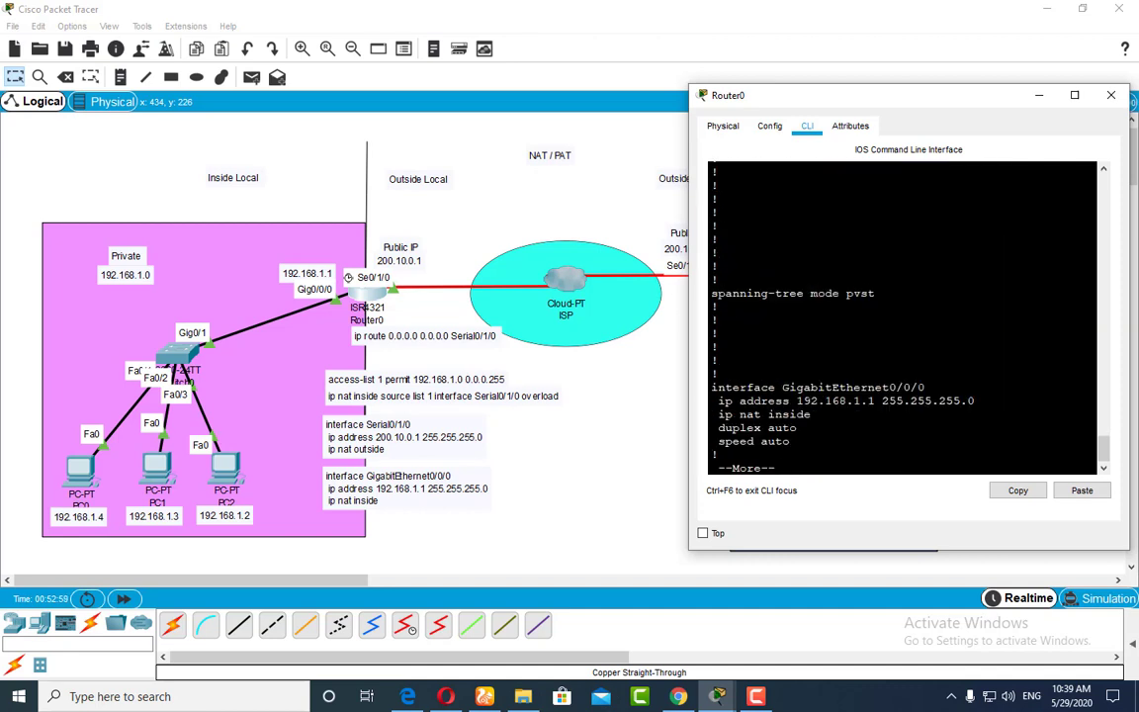
pyautogui.press('space')
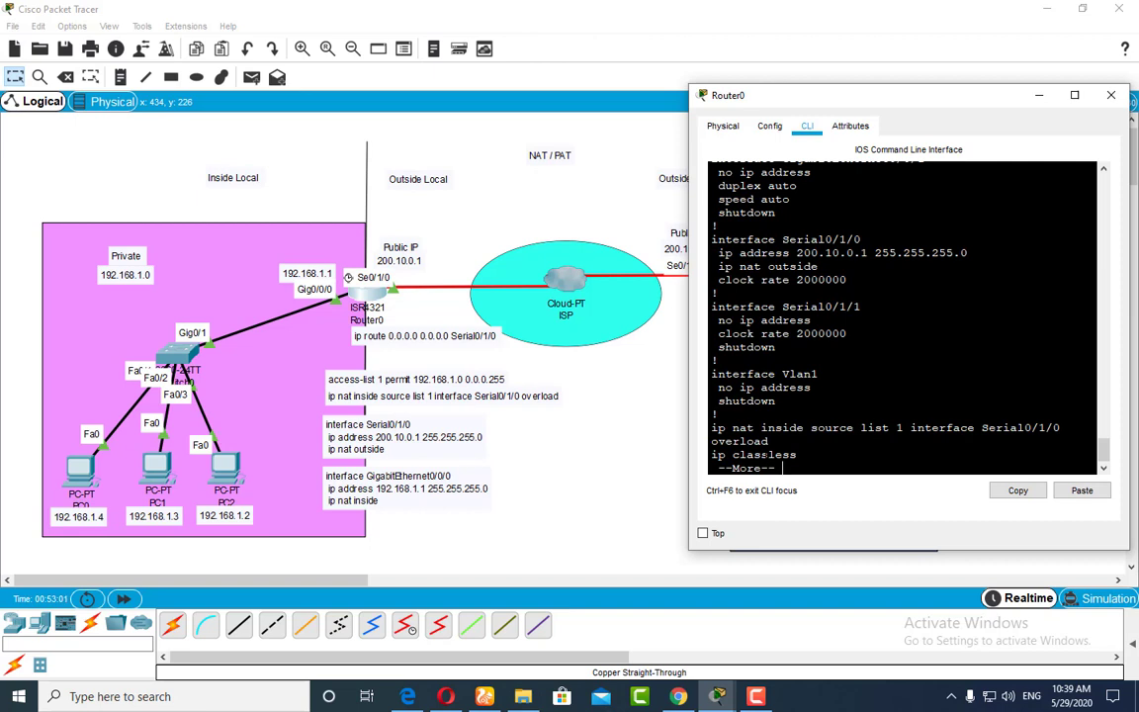
pyautogui.press('space')
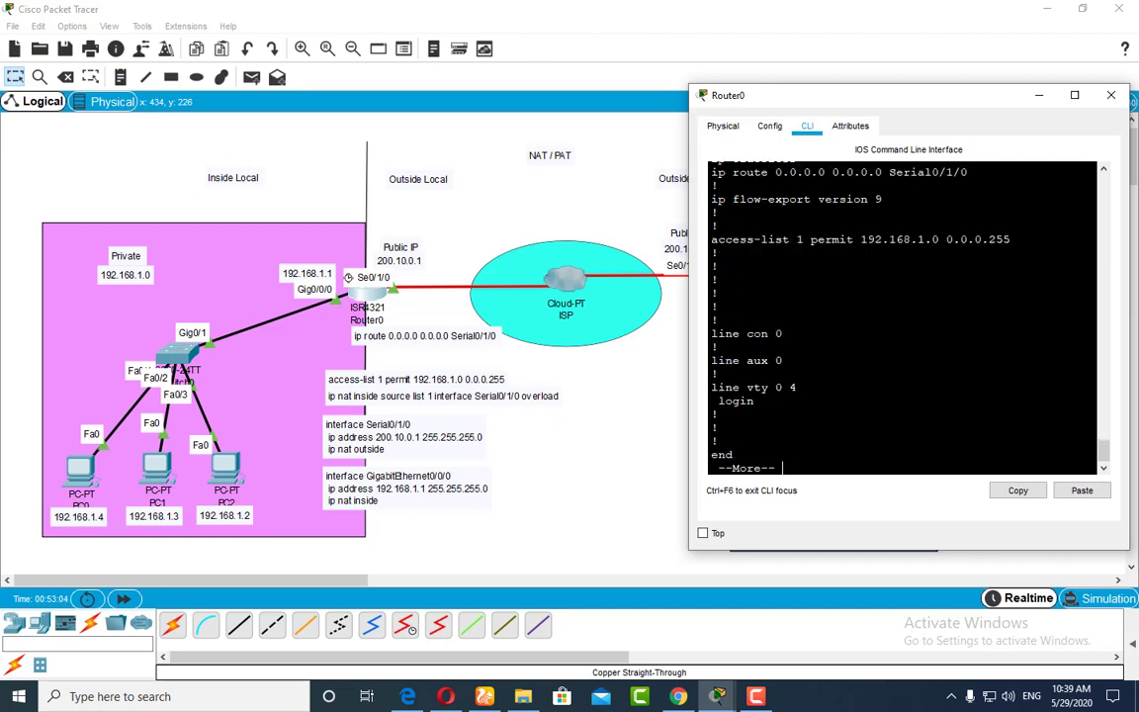
pyautogui.press('space')
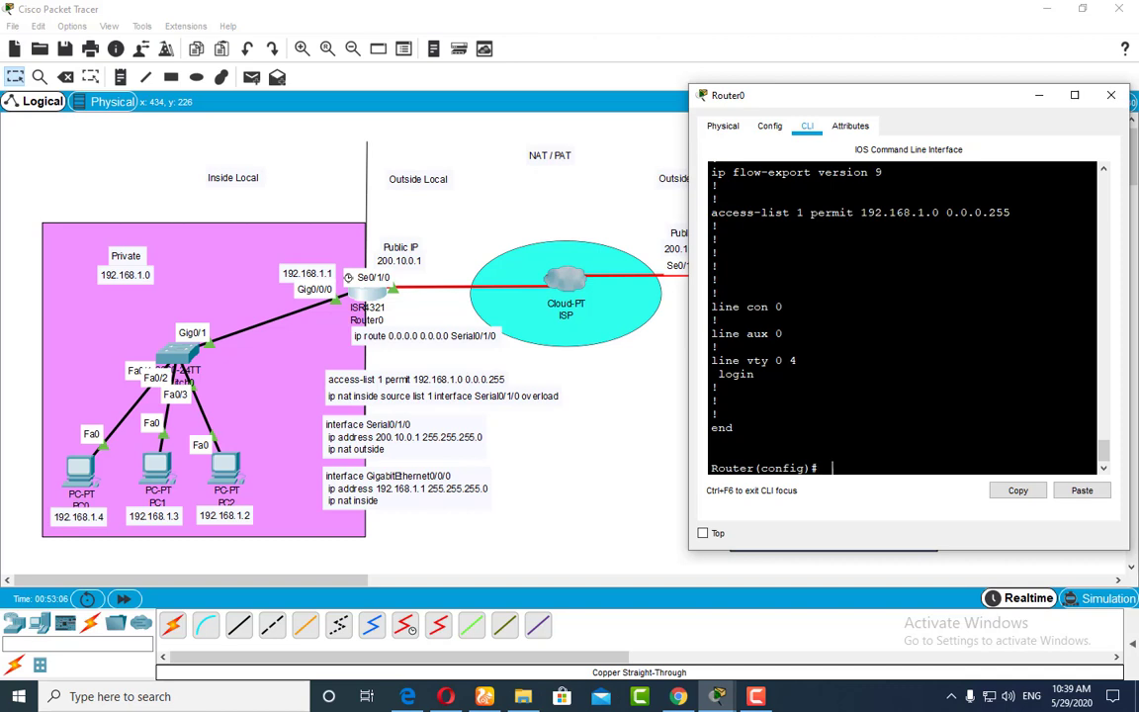
# Step: Examine the access list, NAT overload line, and Serial0/1/0 and GigabitEthernet0/0/0 settings in Router0's running configuration
pyautogui.scroll(4, 902, 316)
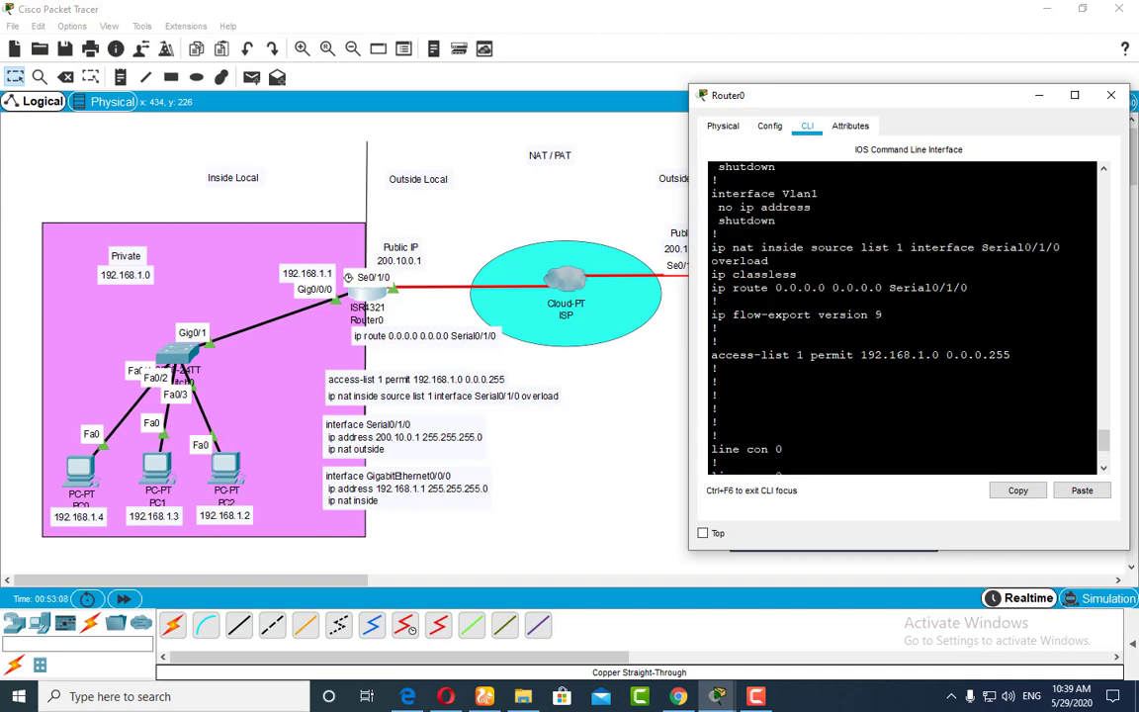
pyautogui.scroll(4, 902, 317)
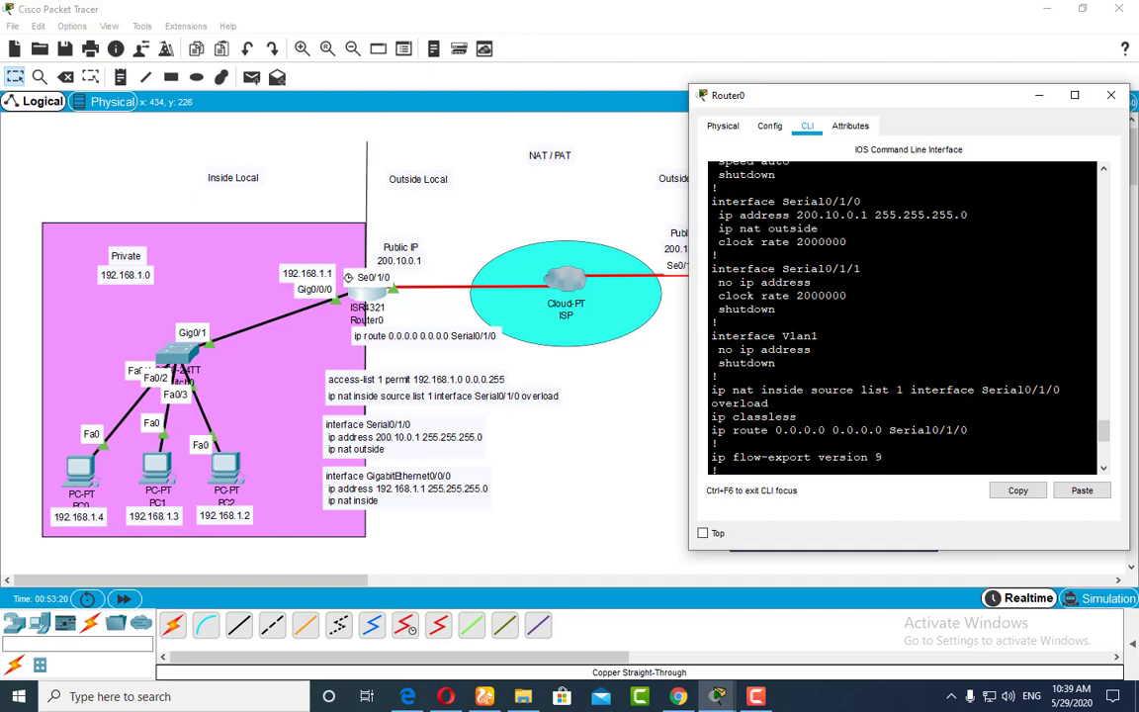
pyautogui.scroll(1, 901, 316)
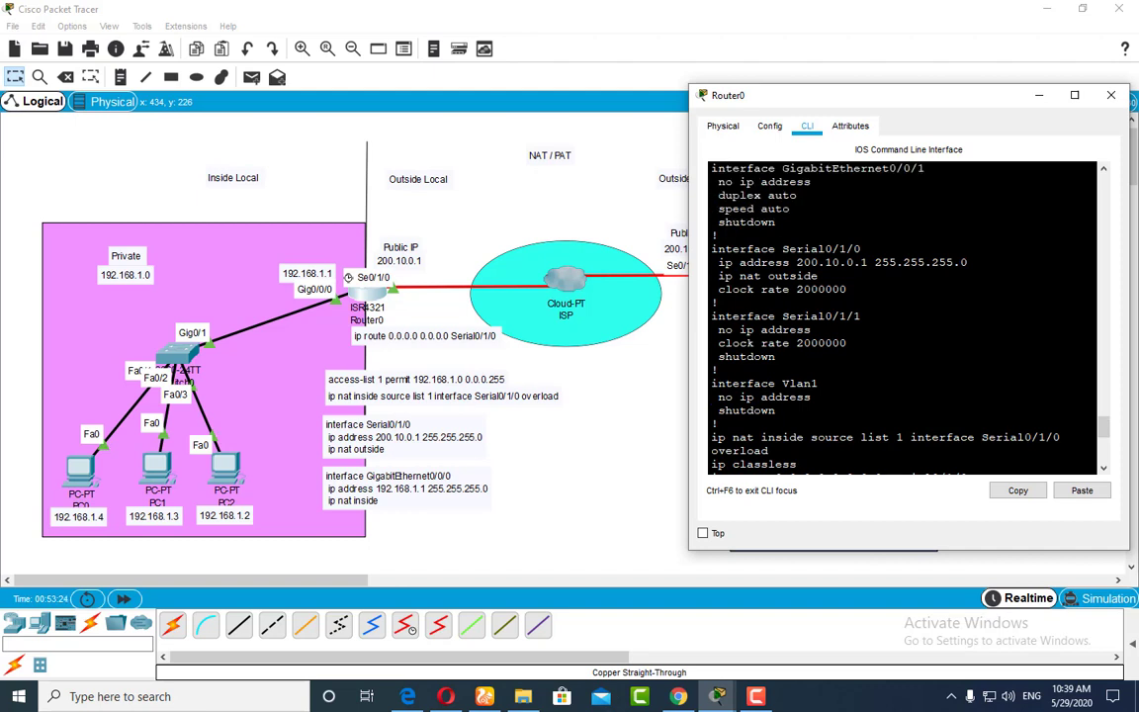
pyautogui.scroll(1, 902, 316)
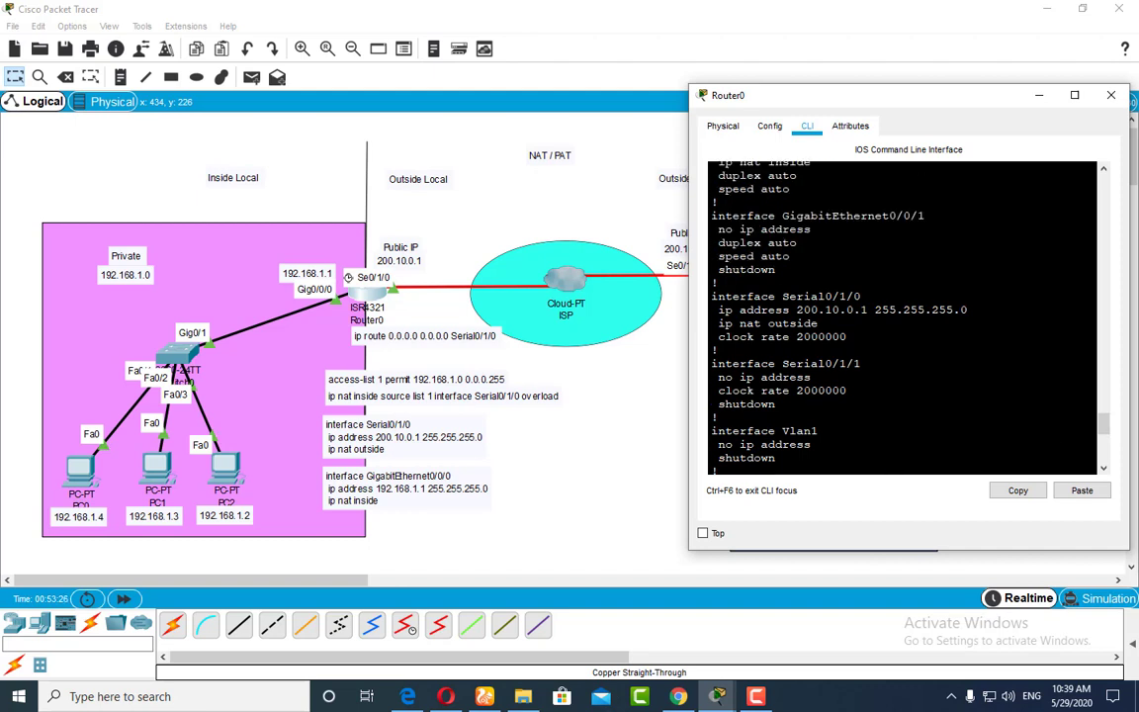
pyautogui.scroll(2, 902, 316)
pyautogui.scroll(1, 901, 316)
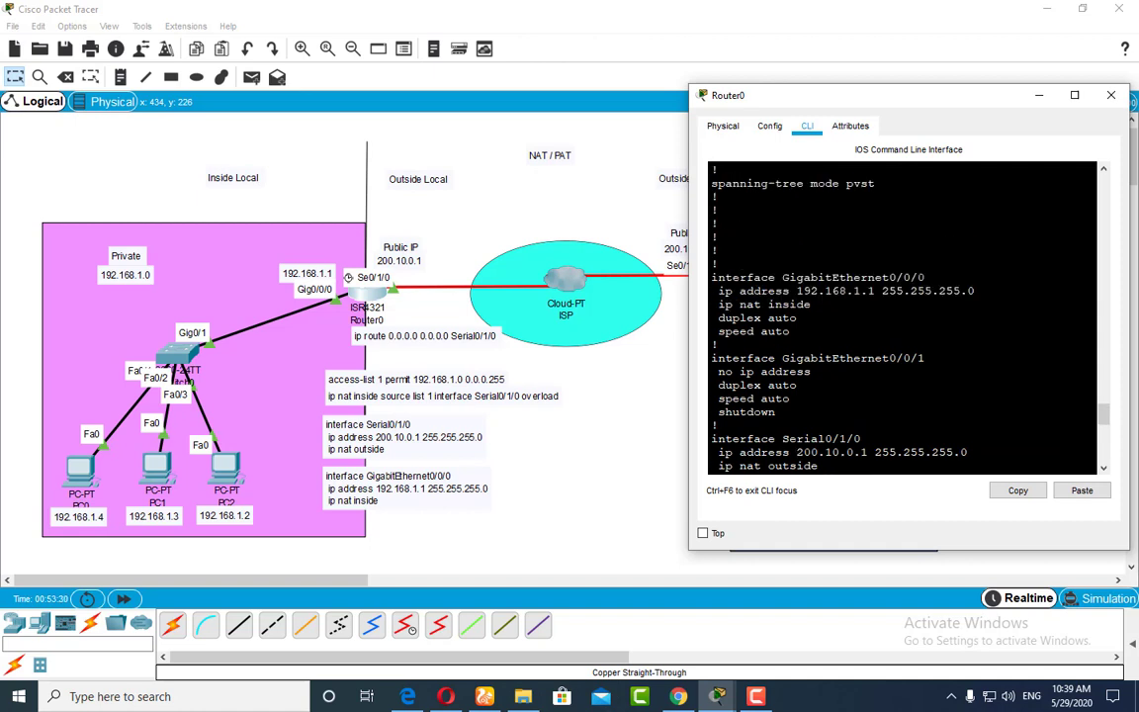
pyautogui.scroll(1, 902, 316)
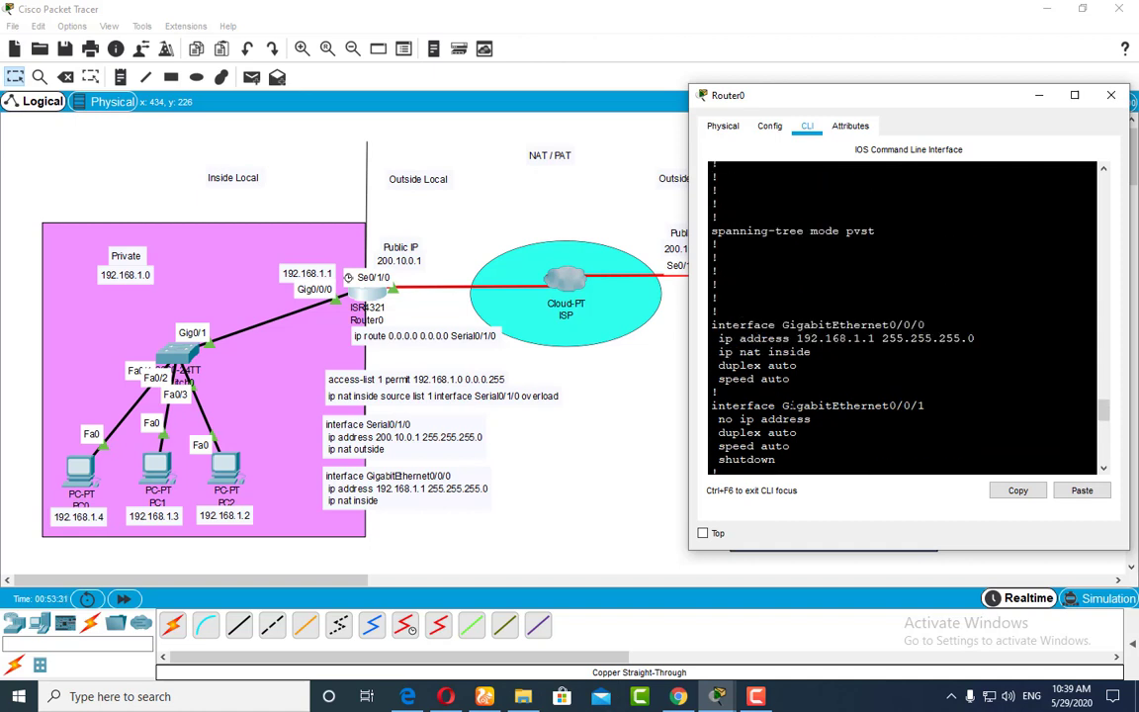
pyautogui.click(1110, 95)
# Step: Ping Router1's public address 200.10.0.2 from PC0's command prompt
pyautogui.click(78, 471)
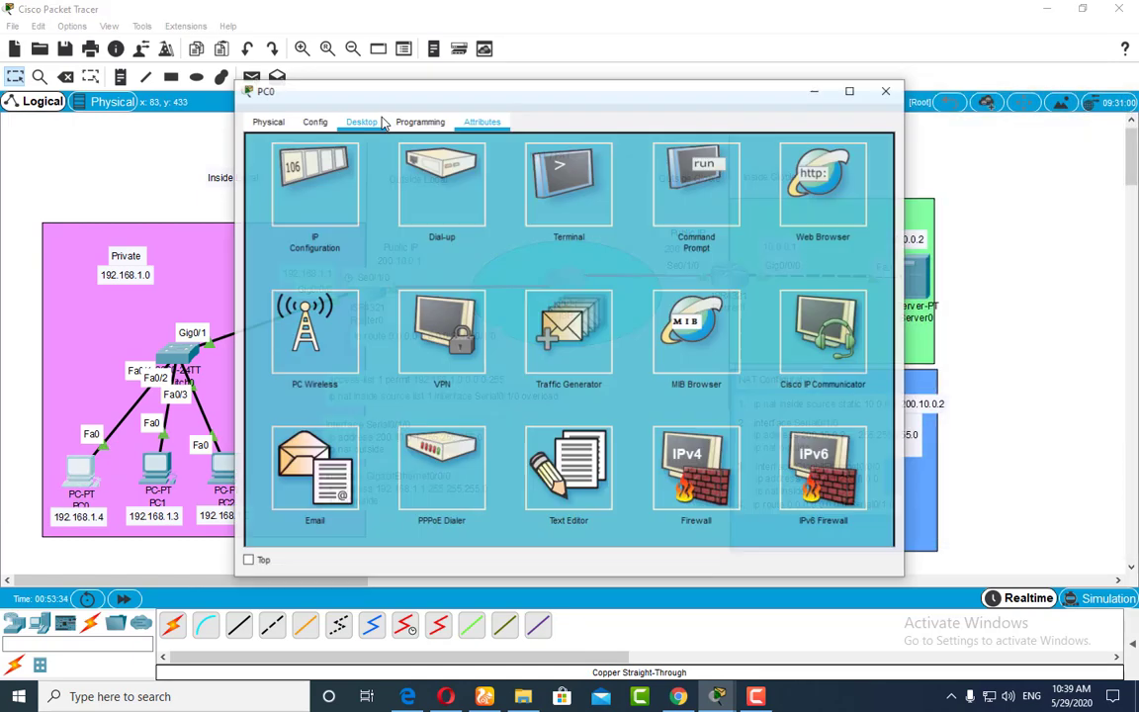
pyautogui.click(714, 188)
pyautogui.press('Up')
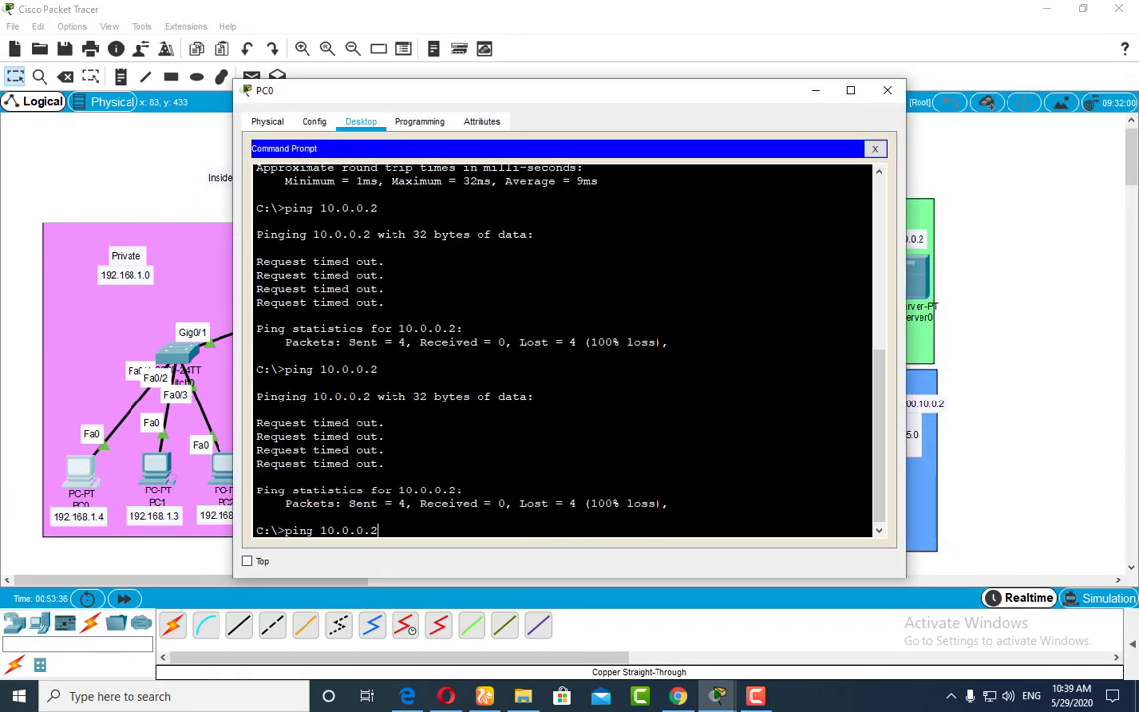
pyautogui.press('BackSpace')
pyautogui.press('BackSpace')
pyautogui.press('BackSpace')
pyautogui.press('BackSpace')
pyautogui.press('BackSpace')
pyautogui.press('BackSpace')
pyautogui.write('2')
pyautogui.write('.0.2')
pyautogui.press('Return')
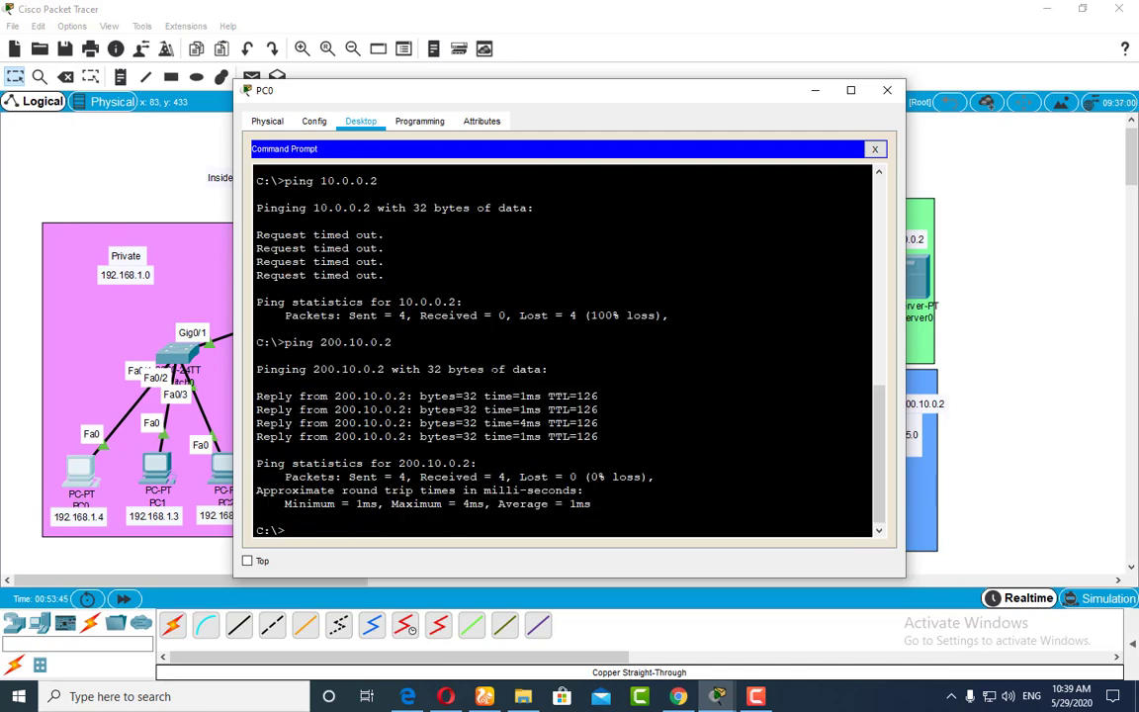
# Step: Ping the server's private address 10.0.0.2 again from PC0 and close the PC0 window
pyautogui.press('Up')
pyautogui.press('Up')
pyautogui.press('Return')
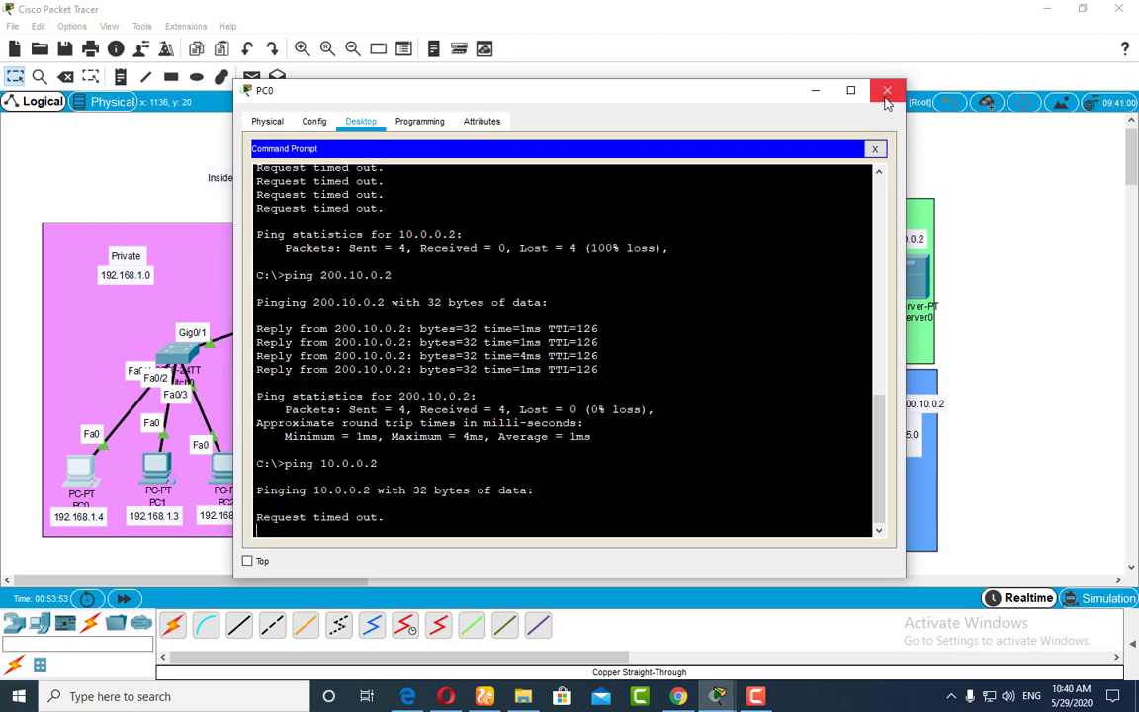
pyautogui.click(887, 91)
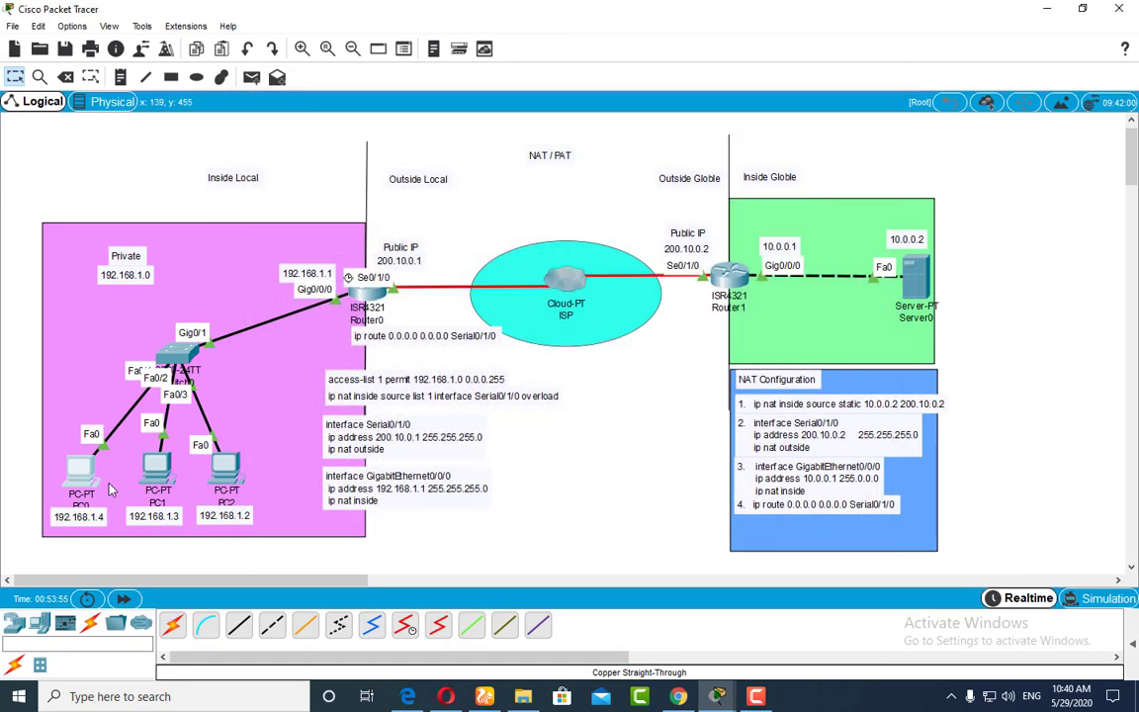
# Step: Load 200.10.0.2 in PC0's web browser and open its Copyrights page to test web access
pyautogui.click(79, 464)
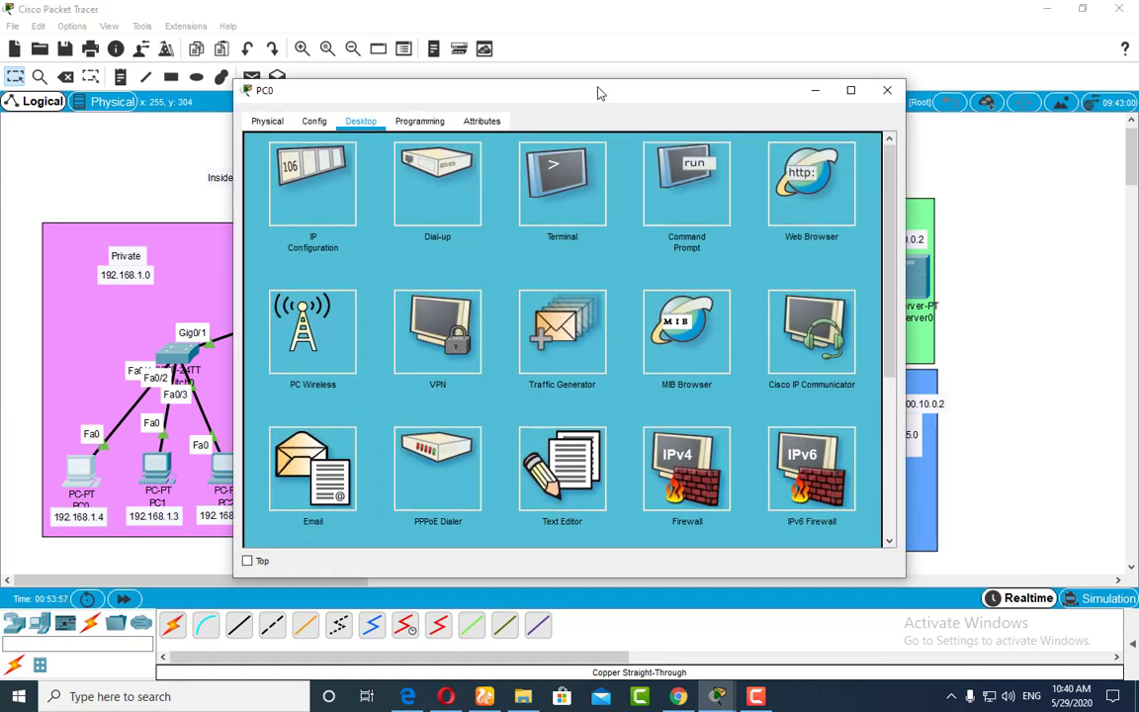
pyautogui.moveTo(600, 93); pyautogui.dragTo(419, 206)
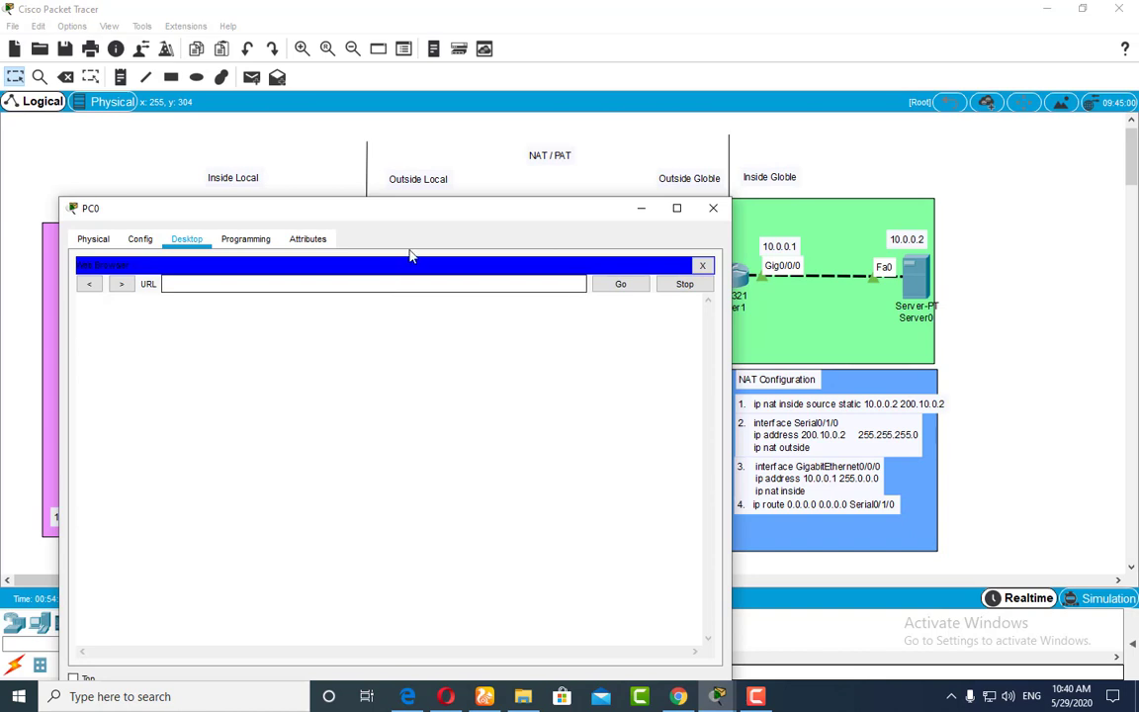
pyautogui.moveTo(435, 211); pyautogui.dragTo(388, 177)
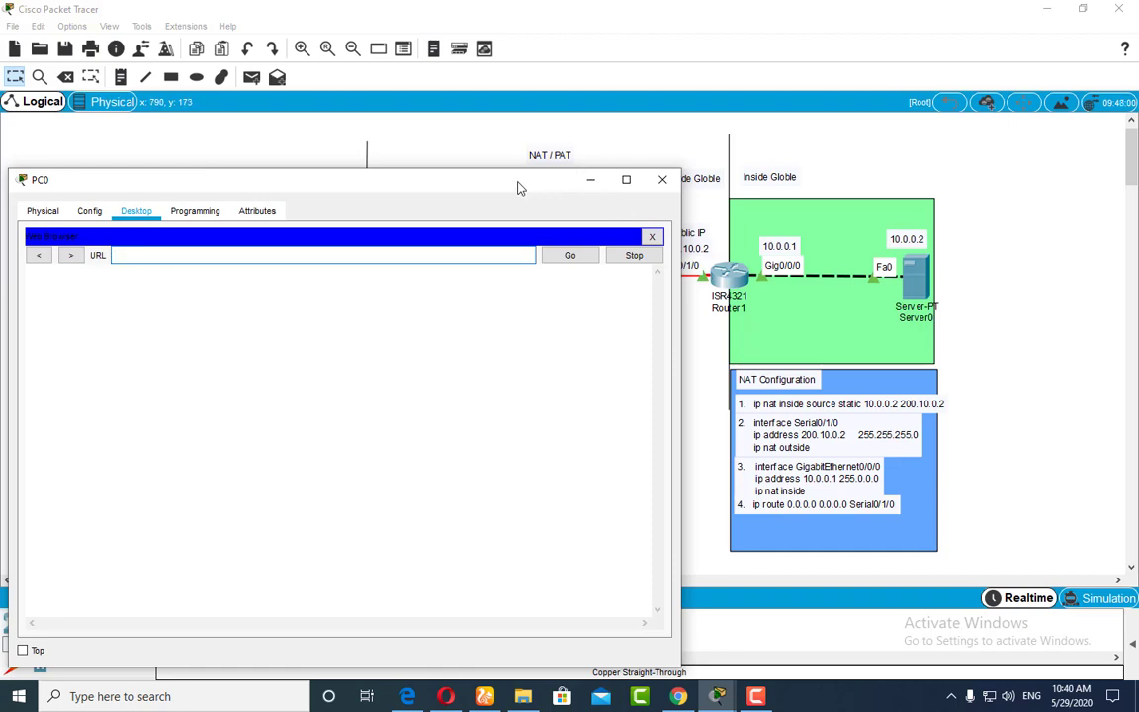
pyautogui.moveTo(512, 186); pyautogui.dragTo(490, 183)
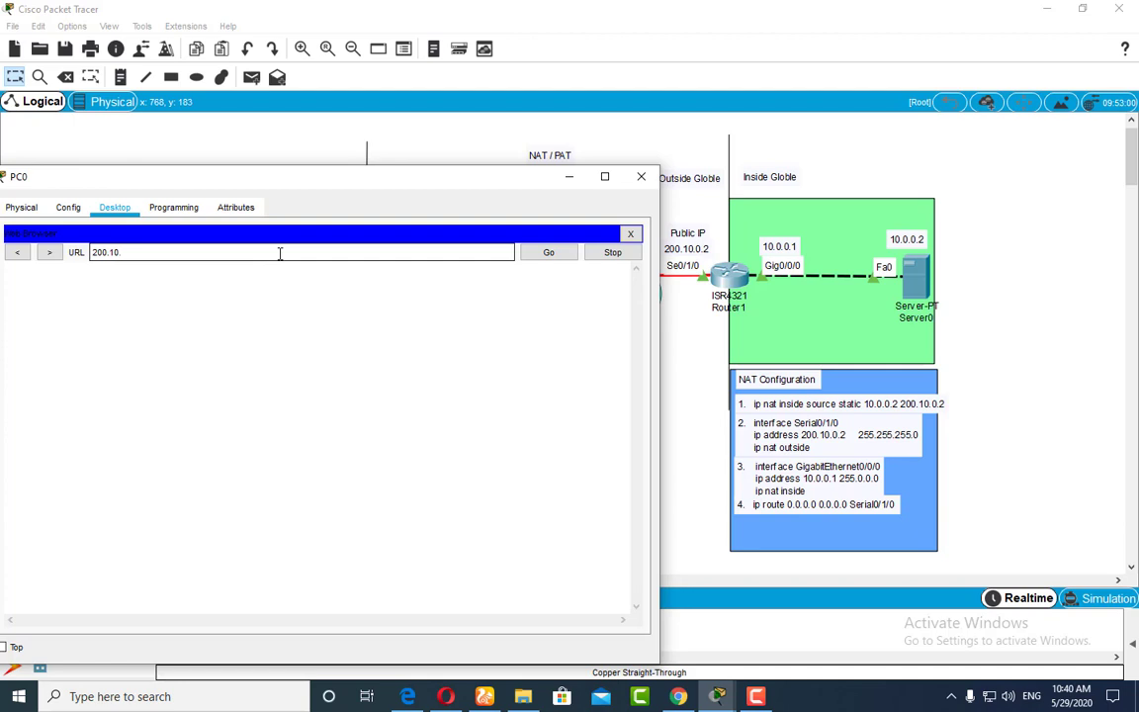
pyautogui.press('Return')
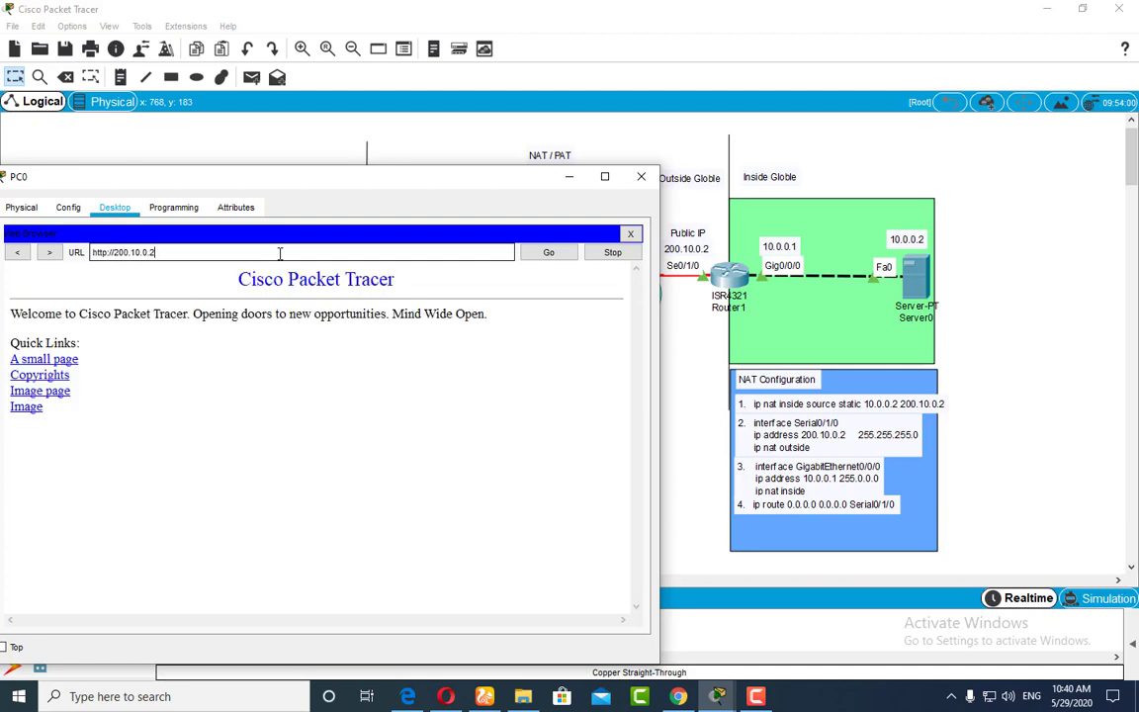
pyautogui.click(35, 377)
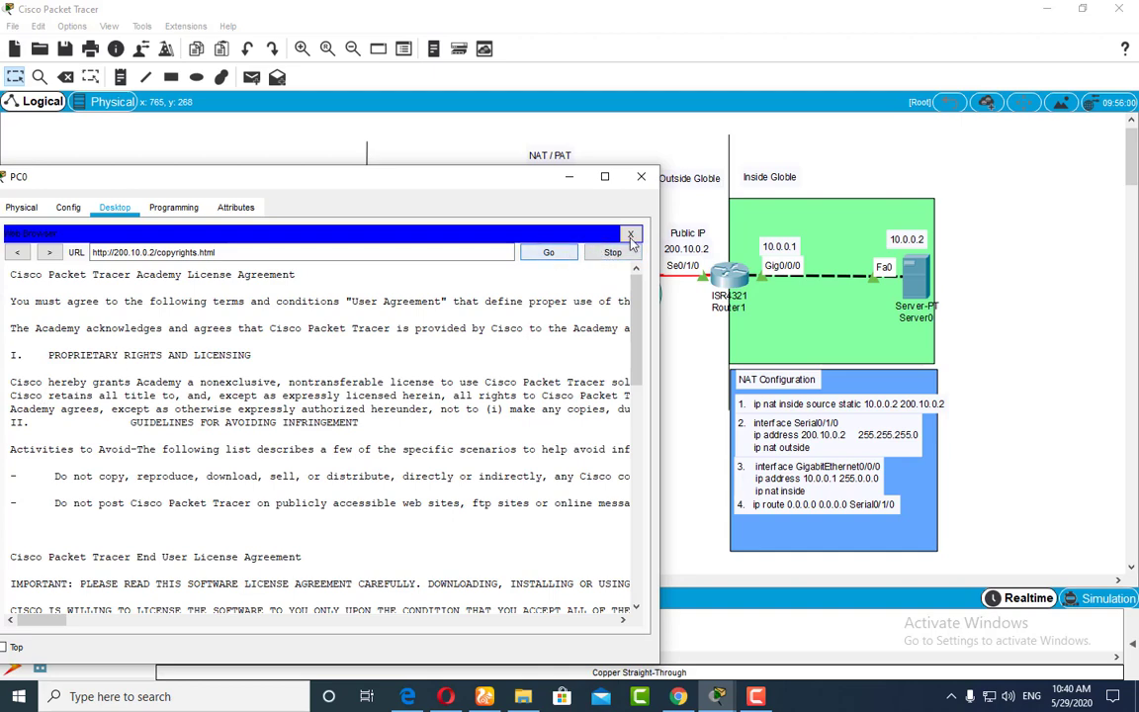
pyautogui.click(640, 176)
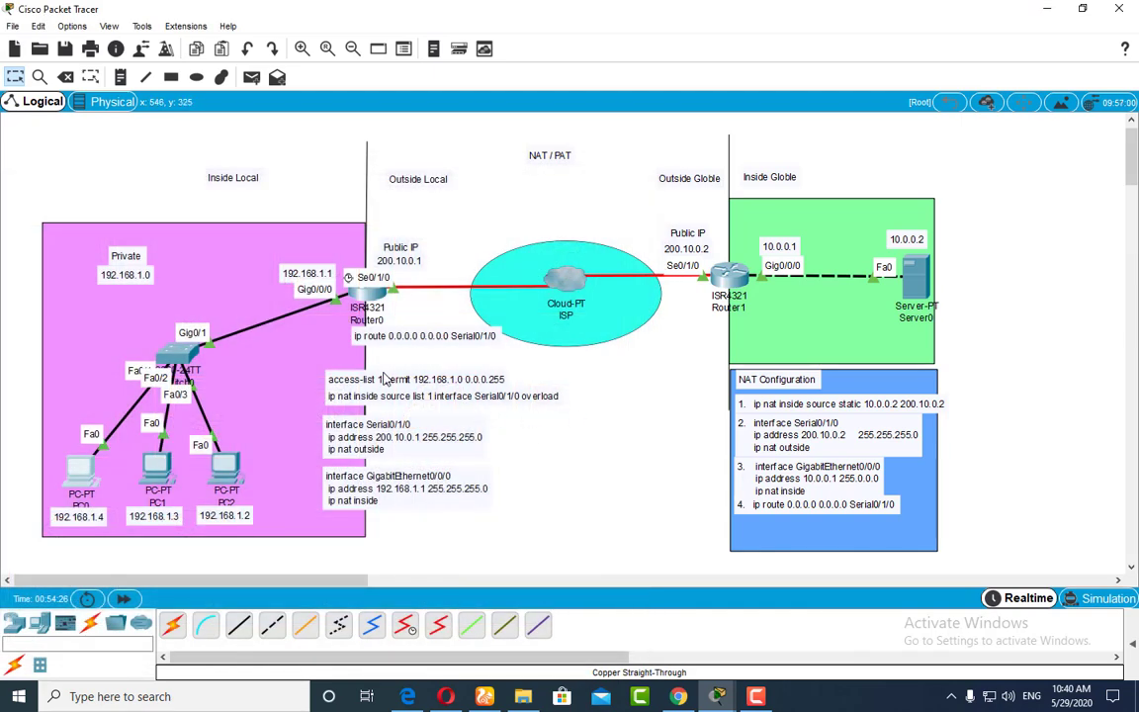
# Step: Exit configuration mode on Router0 and display its IP NAT translations
pyautogui.click(368, 289)
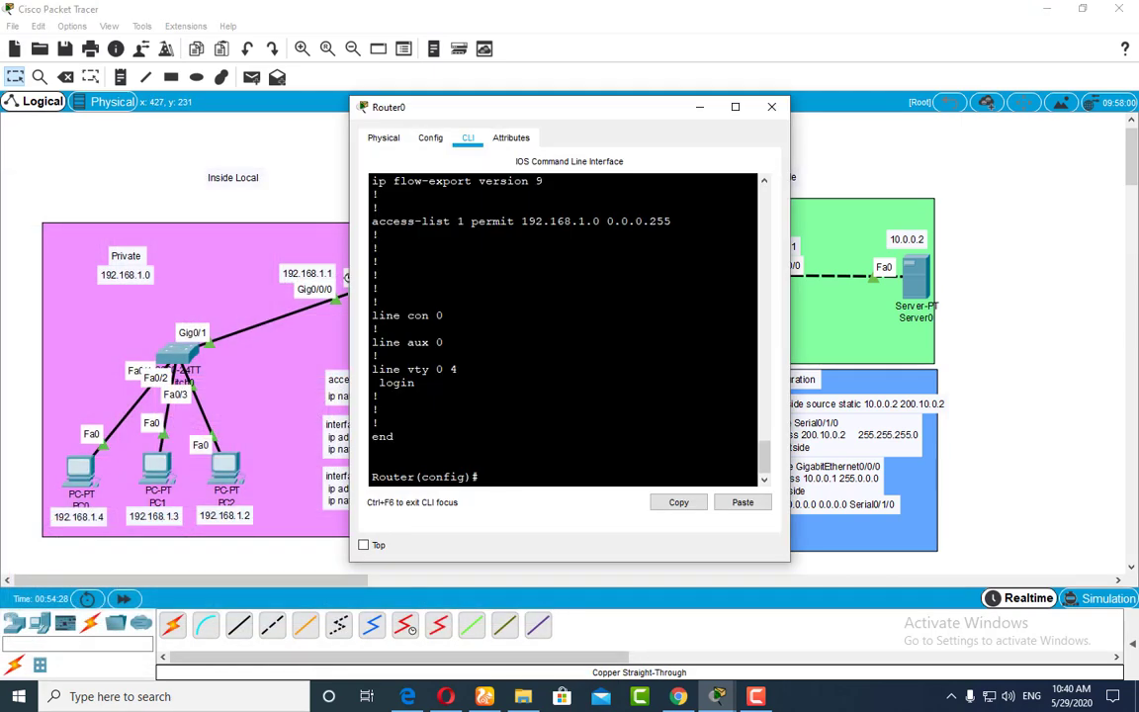
pyautogui.write('exit')
pyautogui.press('Return')
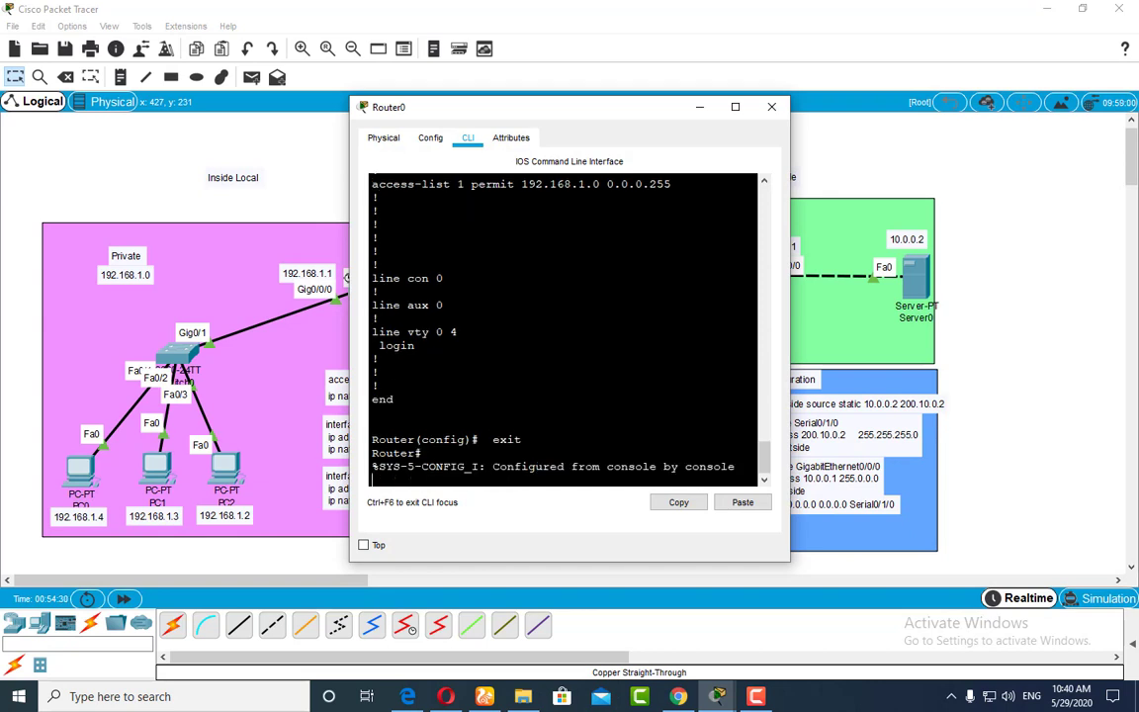
pyautogui.press('Return')
pyautogui.write('show')
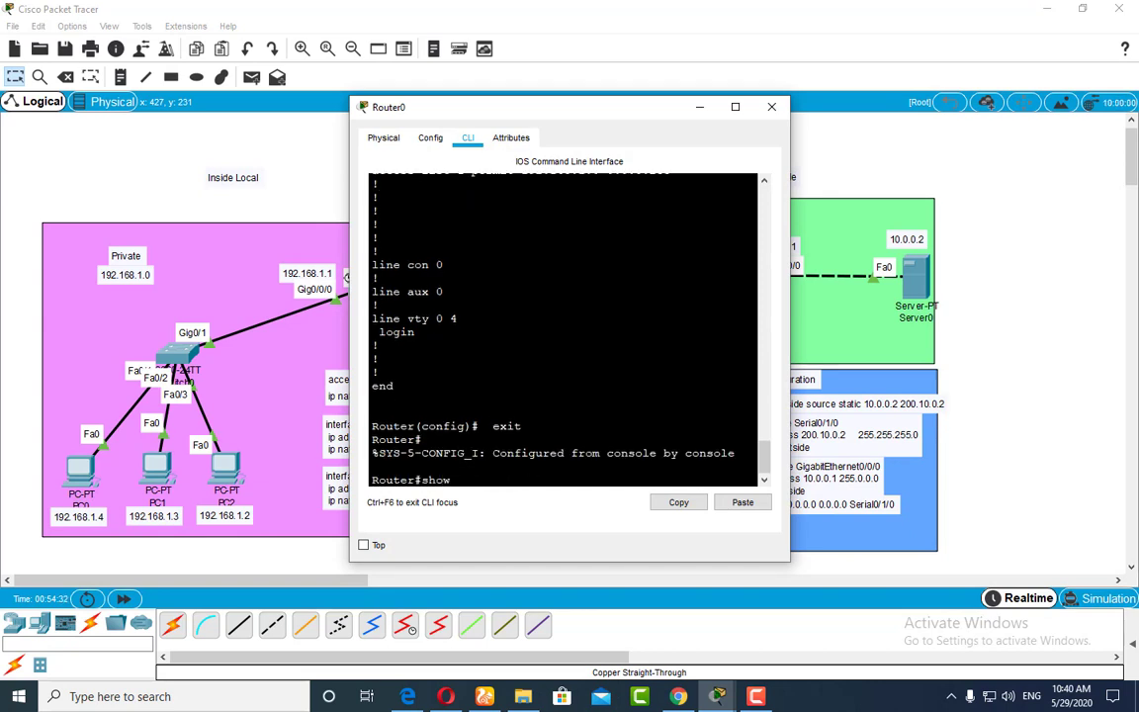
pyautogui.write(' ip nat t')
pyautogui.press('Return')
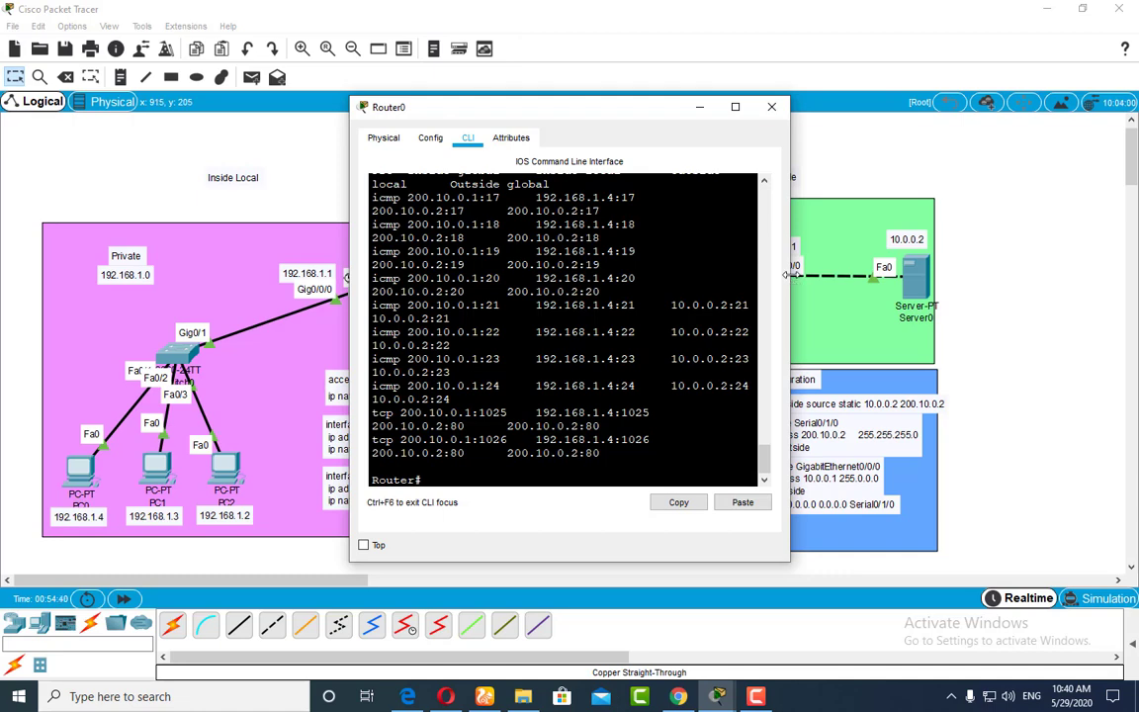
# Step: Widen the Router0 window, examine the inside and outside addresses and port numbers in the translation table, and close the window
pyautogui.moveTo(787, 275); pyautogui.dragTo(1109, 275)
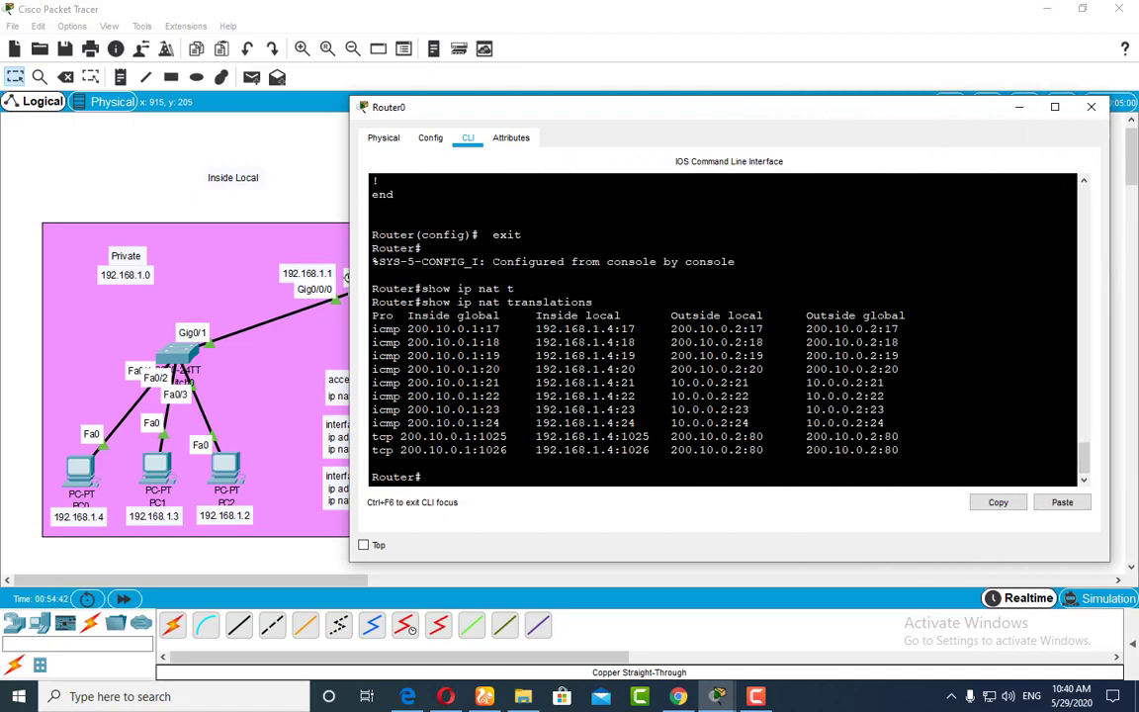
pyautogui.moveTo(570, 109); pyautogui.dragTo(609, 342)
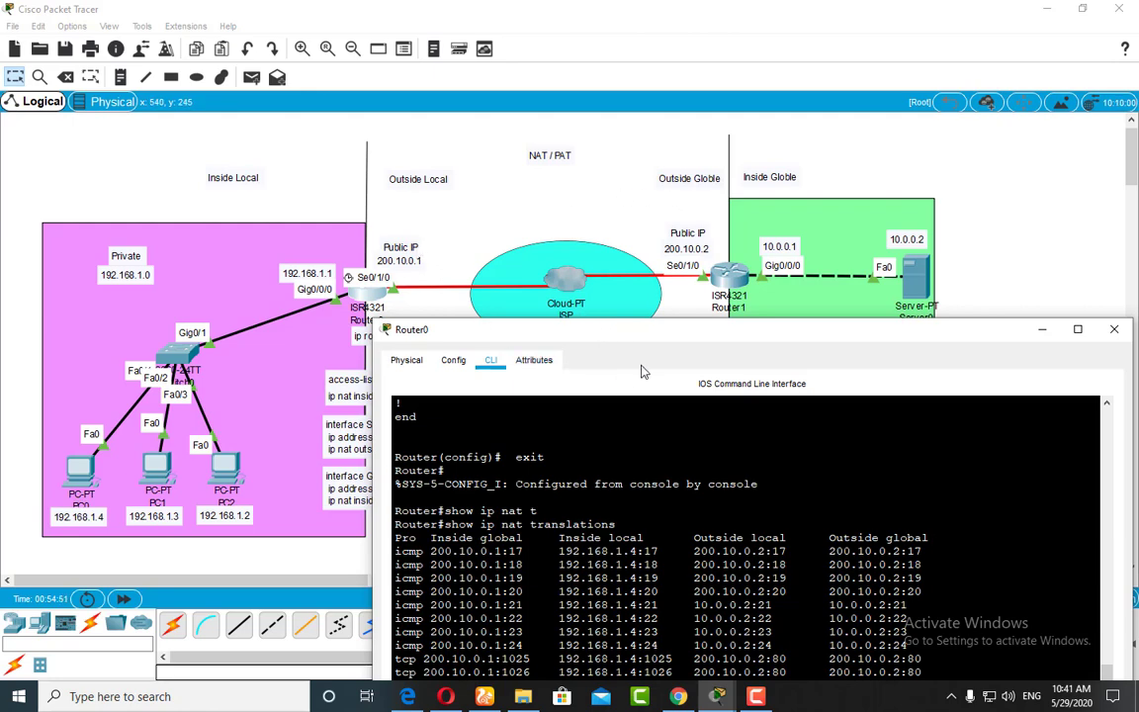
pyautogui.moveTo(634, 330); pyautogui.dragTo(618, 225)
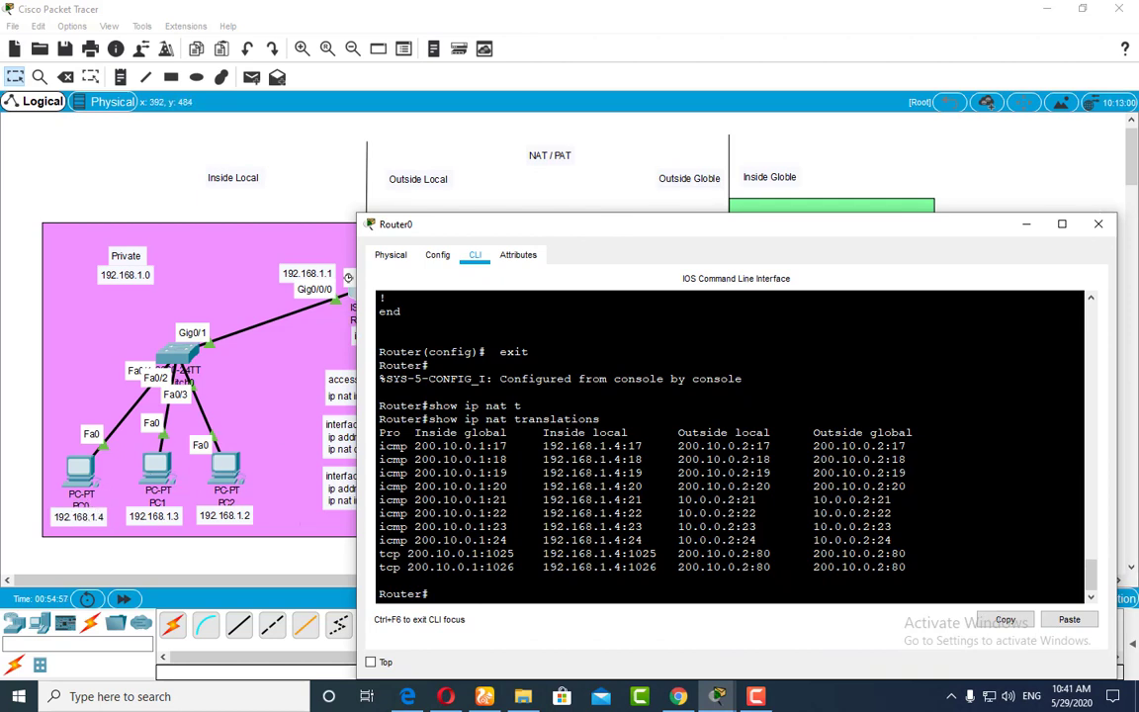
pyautogui.moveTo(627, 446); pyautogui.dragTo(634, 486)
pyautogui.moveTo(588, 221); pyautogui.dragTo(581, 156)
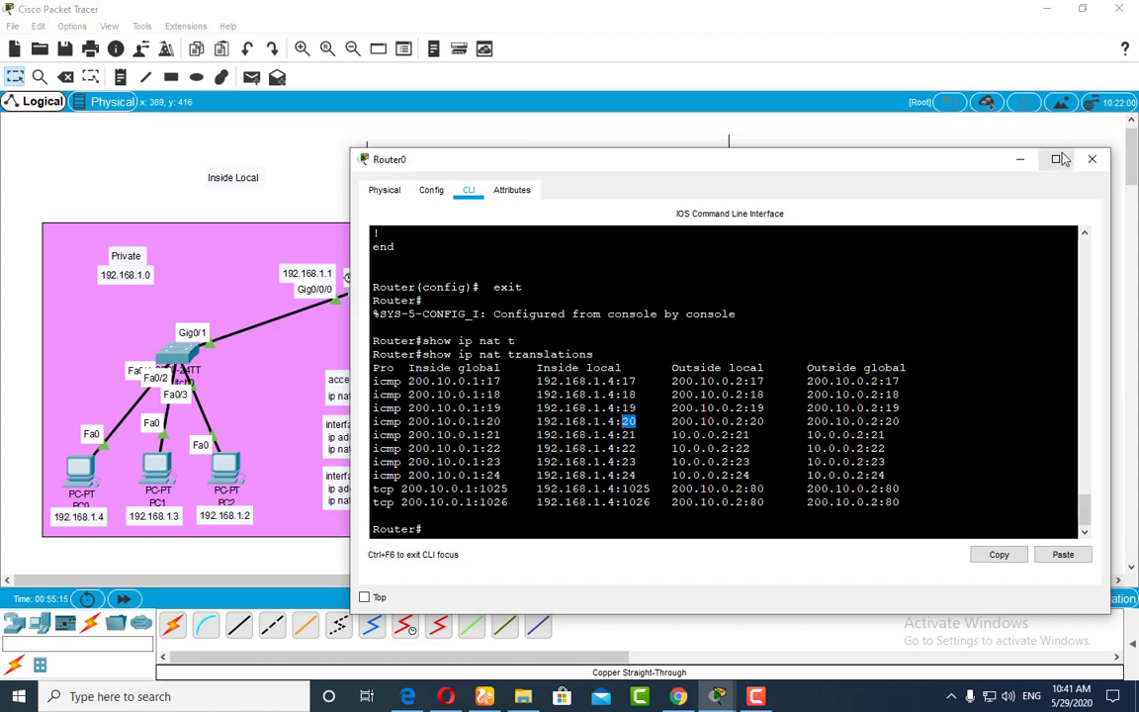
pyautogui.click(1091, 158)
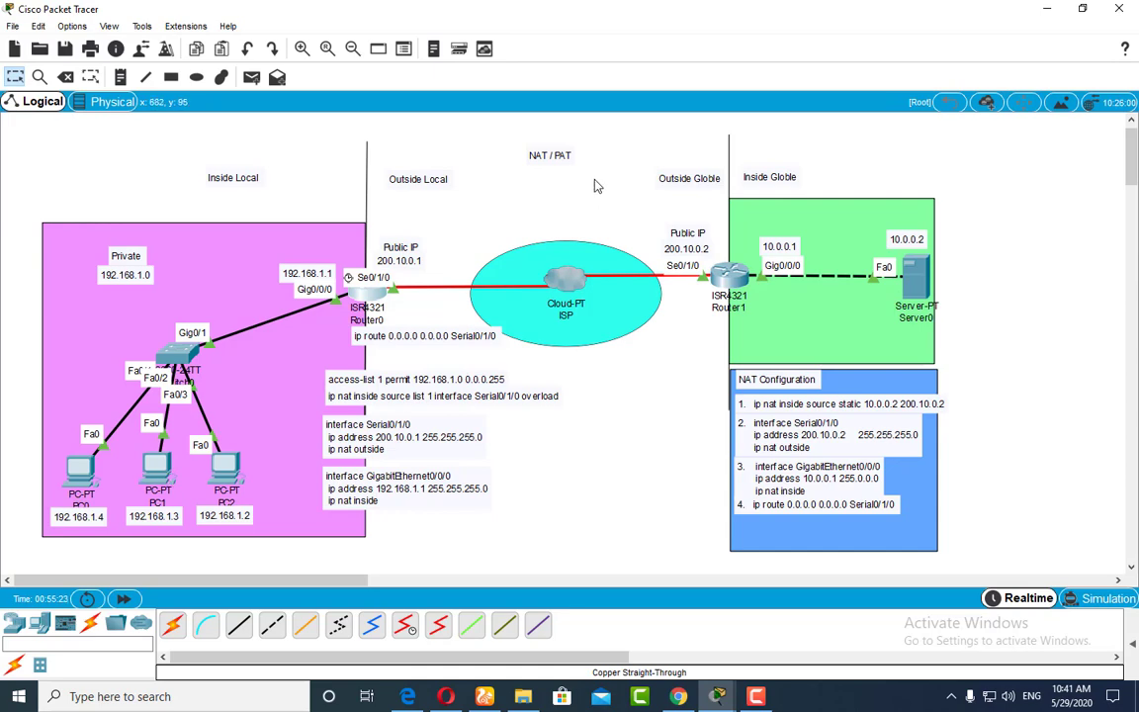
# Step: Close the web browser on PC1 and open its command prompt
pyautogui.click(164, 478)
pyautogui.moveTo(384, 94); pyautogui.dragTo(243, 94)
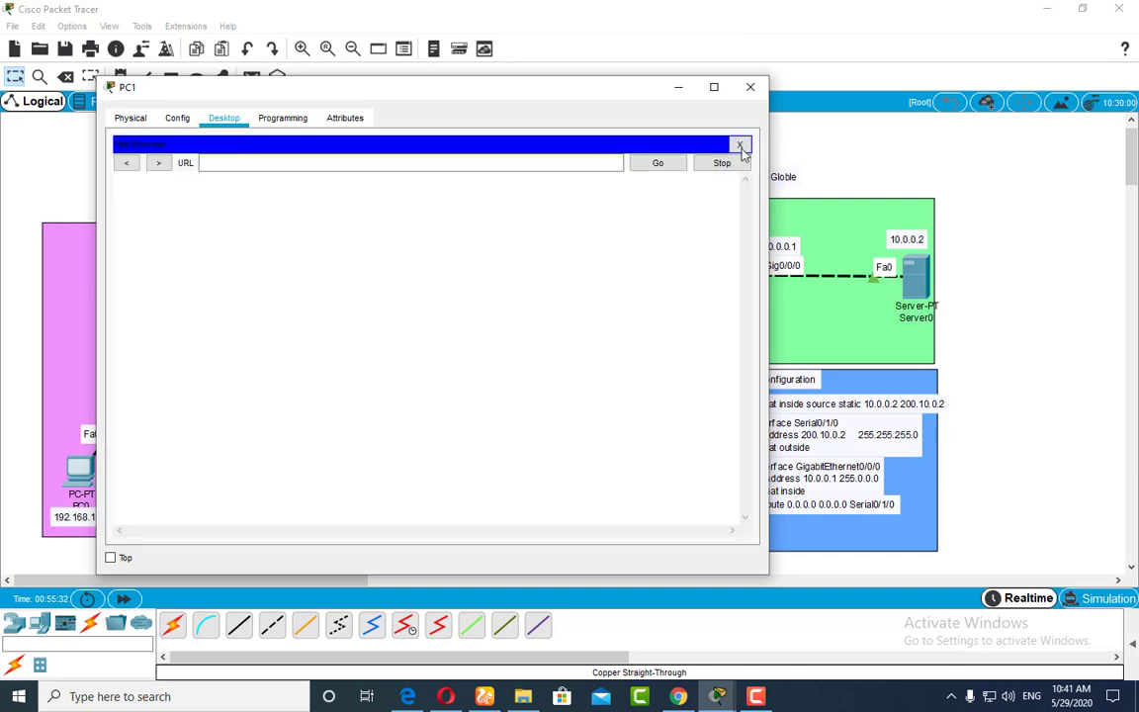
pyautogui.click(740, 145)
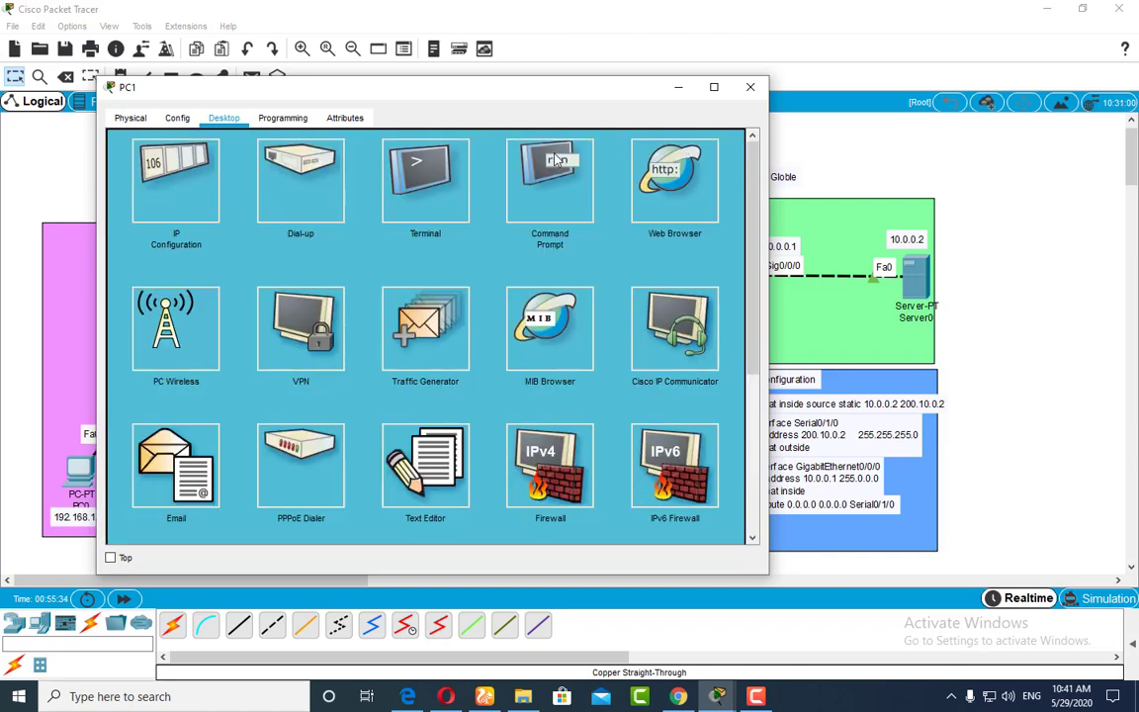
pyautogui.click(558, 160)
pyautogui.moveTo(460, 88); pyautogui.dragTo(728, 112)
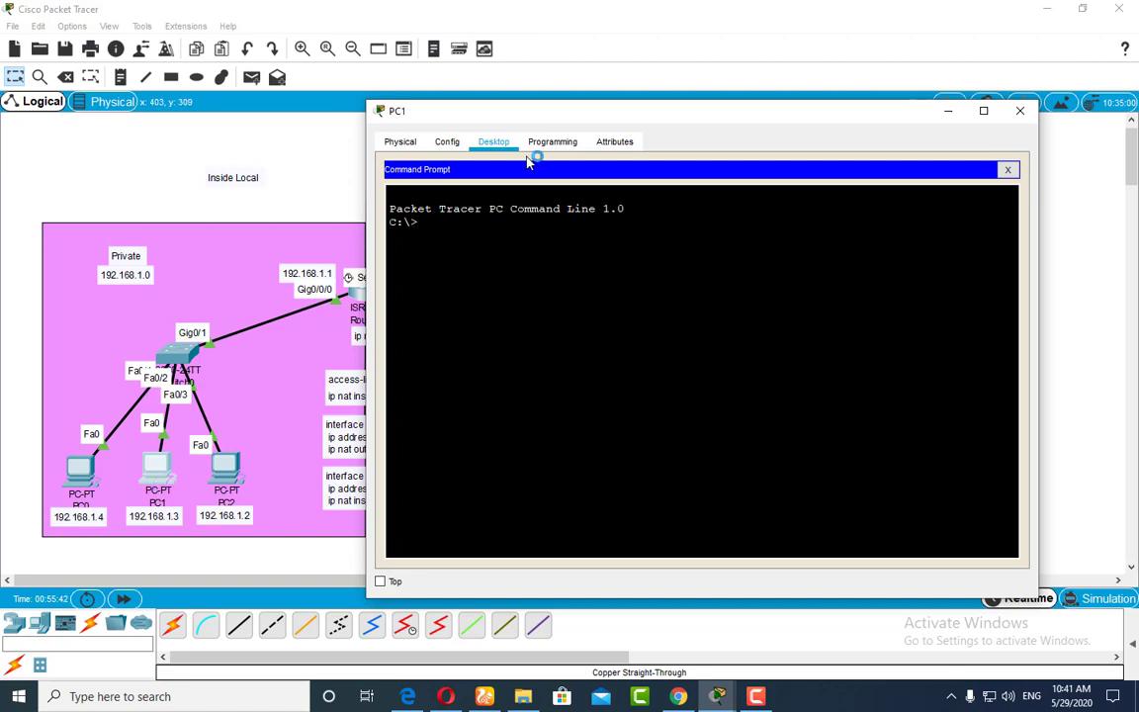
# Step: Begin a ping command at PC1's prompt and move the window clear of the public addresses in the topology
pyautogui.moveTo(526, 115); pyautogui.dragTo(331, 109)
pyautogui.write('pi')
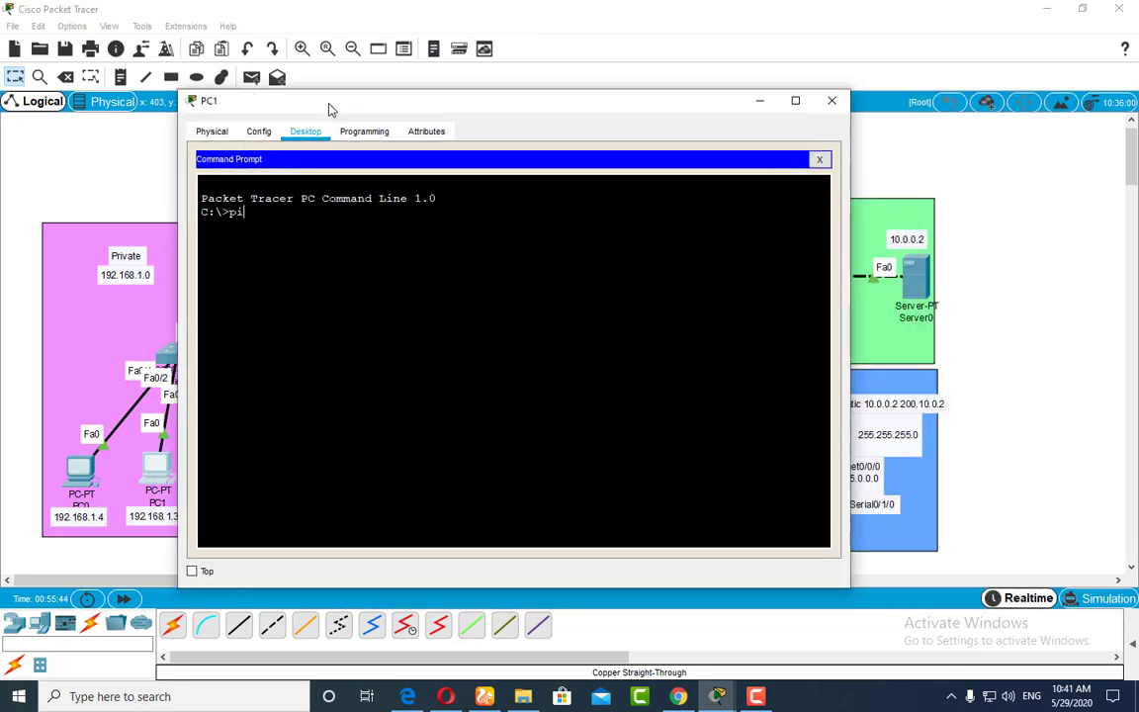
pyautogui.write('ng')
pyautogui.moveTo(390, 99); pyautogui.dragTo(396, 380)
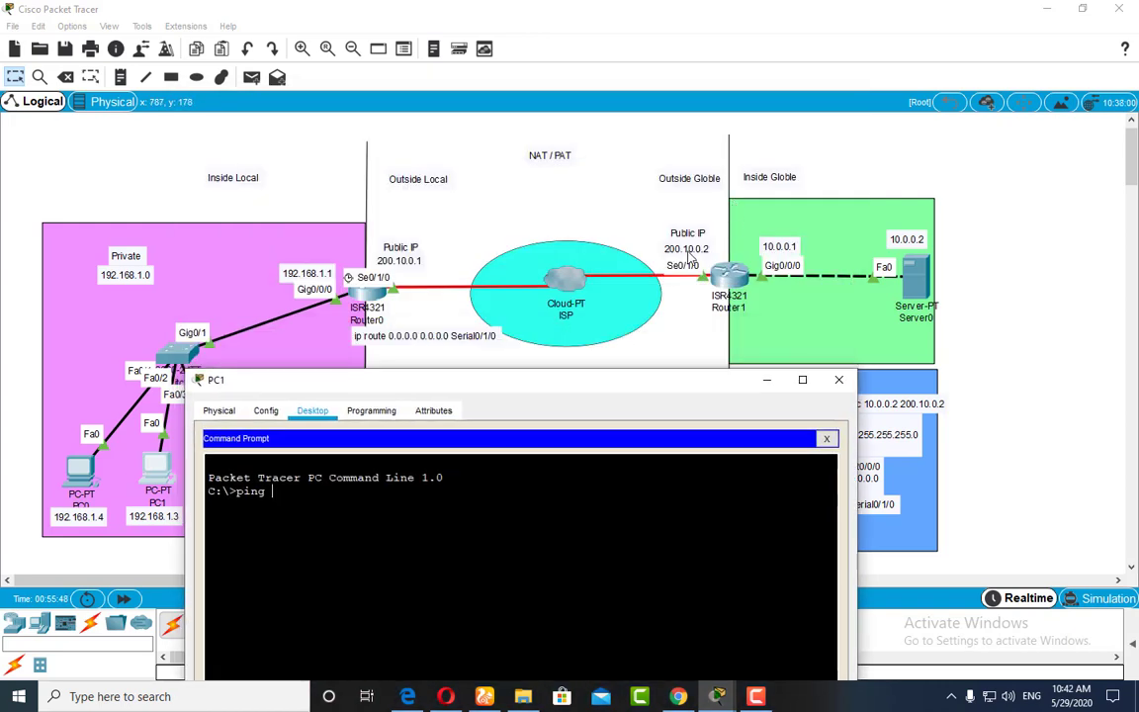
pyautogui.moveTo(624, 386); pyautogui.dragTo(771, 333)
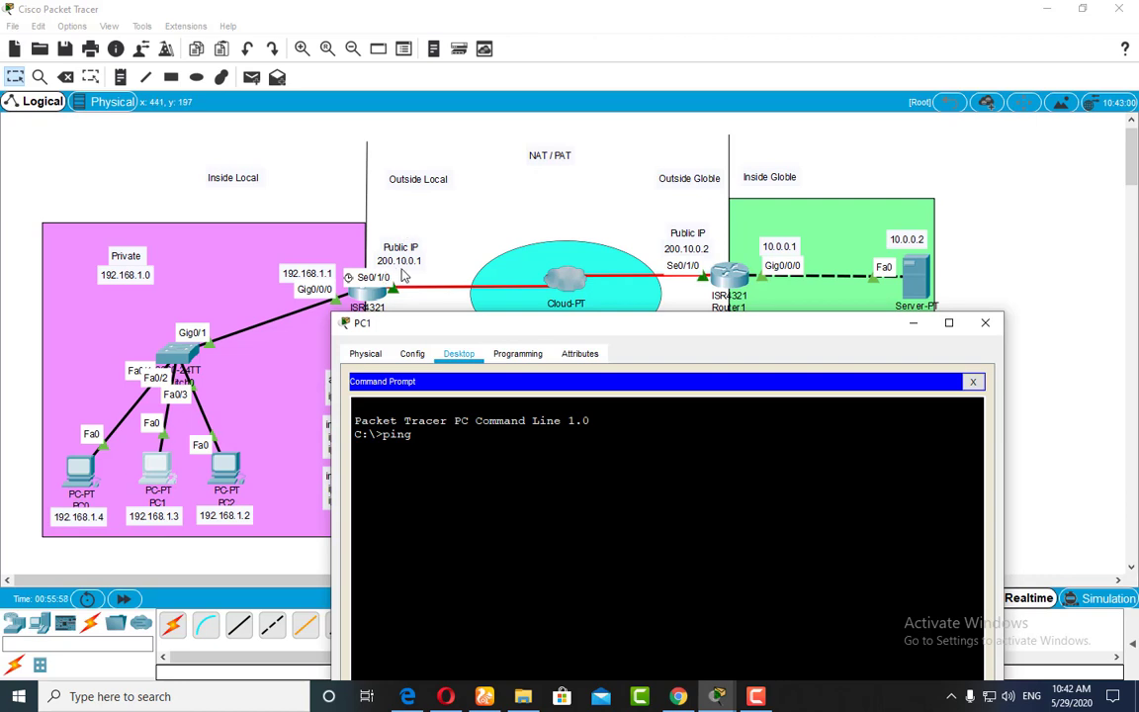
pyautogui.moveTo(422, 323); pyautogui.dragTo(584, 316)
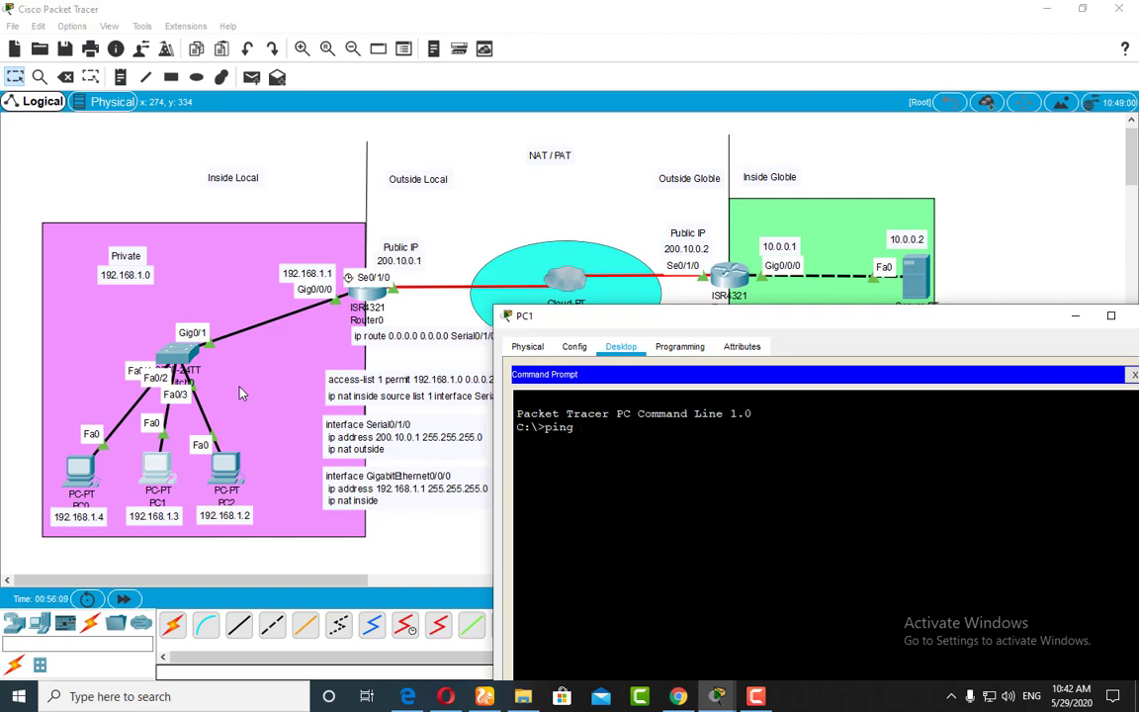
pyautogui.write('192.168')
pyautogui.press('BackSpace')
pyautogui.press('BackSpace')
pyautogui.press('BackSpace')
pyautogui.press('BackSpace')
pyautogui.press('BackSpace')
pyautogui.press('BackSpace')
# Step: Switch to simulation mode, ping 200.10.0.2 from PC1, and advance the packet through the network to Router1
pyautogui.moveTo(695, 316); pyautogui.dragTo(279, 158)
pyautogui.click(1096, 599)
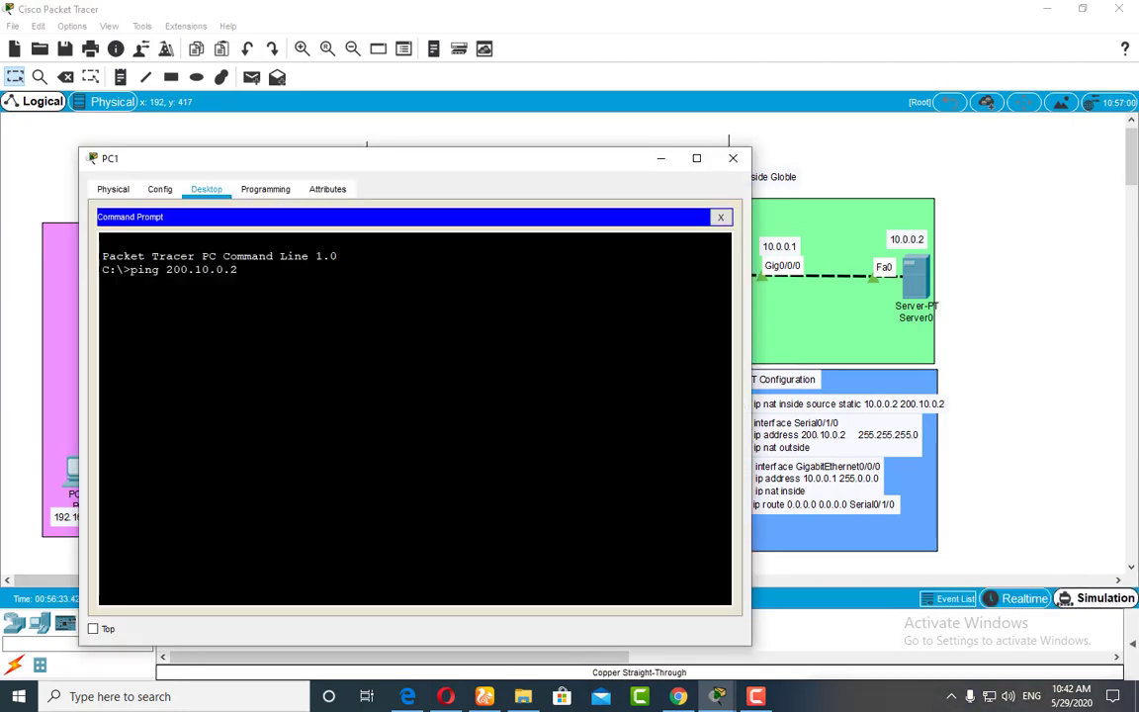
pyautogui.press('Return')
pyautogui.click(660, 158)
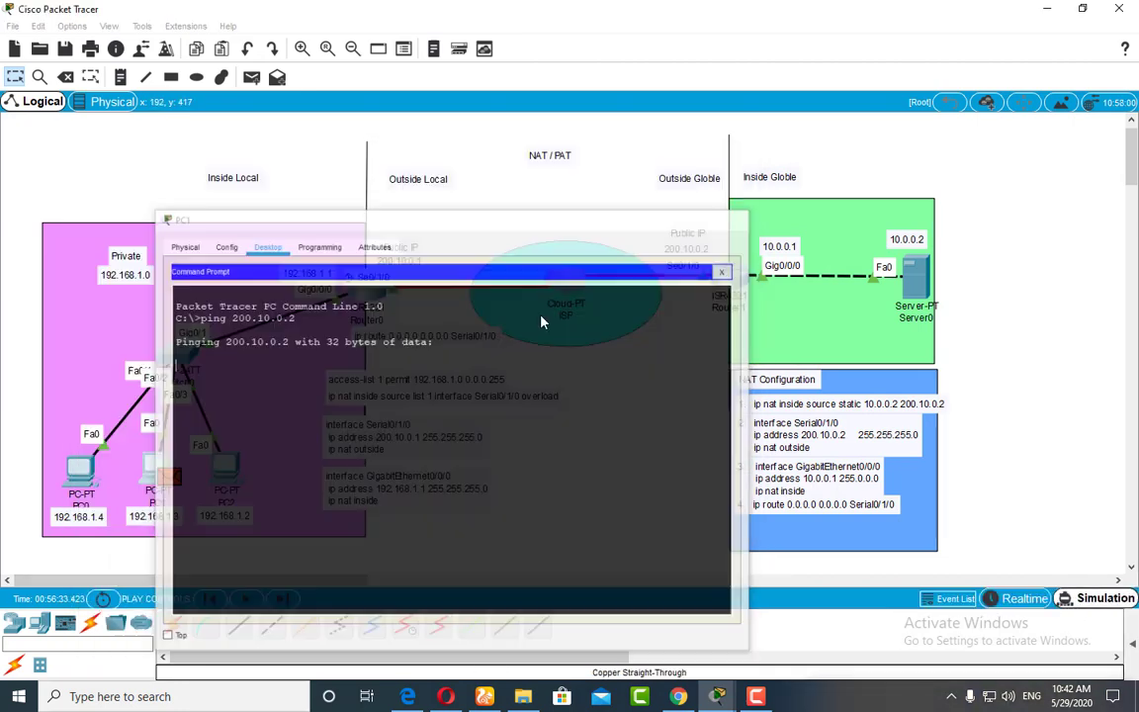
pyautogui.click(245, 600)
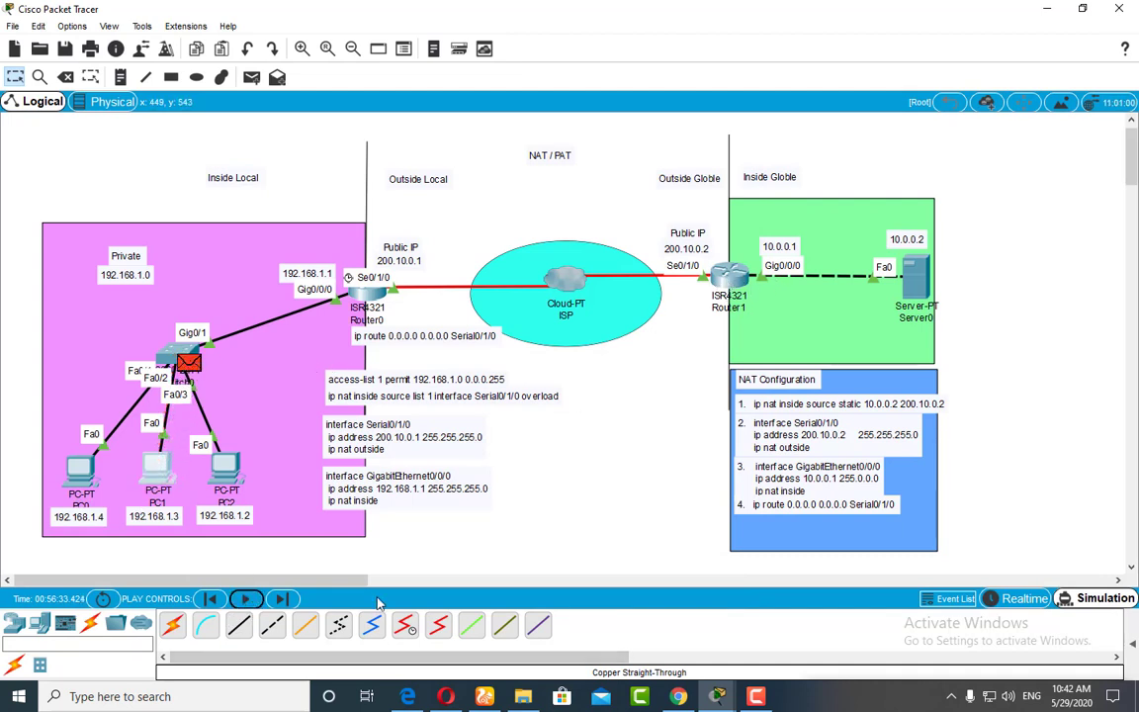
pyautogui.click(280, 599)
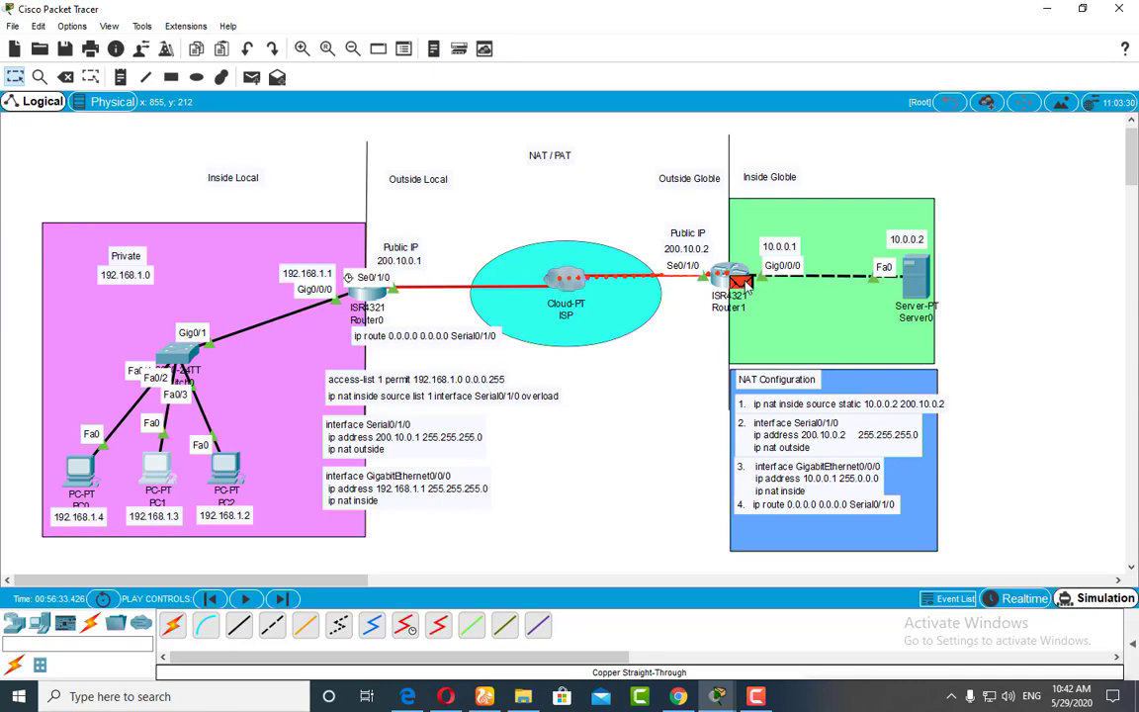
# Step: Examine the source IP in the inbound PDU details of the packet at Router1, close them, and return to realtime mode
pyautogui.click(744, 284)
pyautogui.click(467, 138)
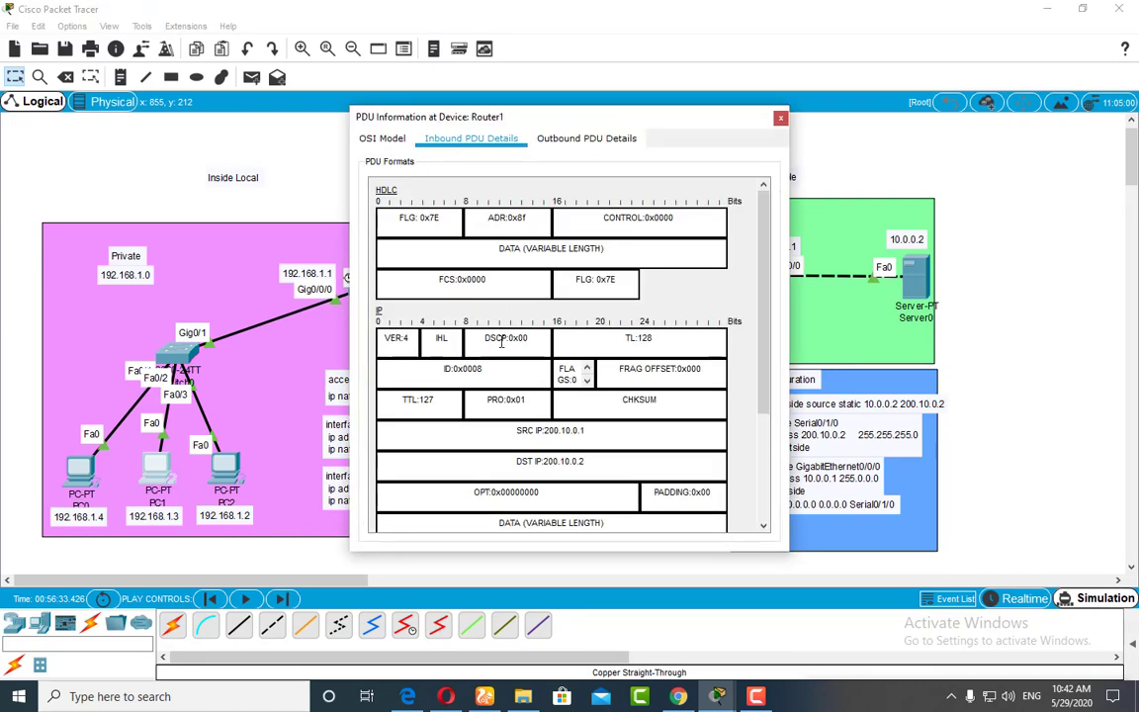
pyautogui.moveTo(609, 441); pyautogui.dragTo(518, 433)
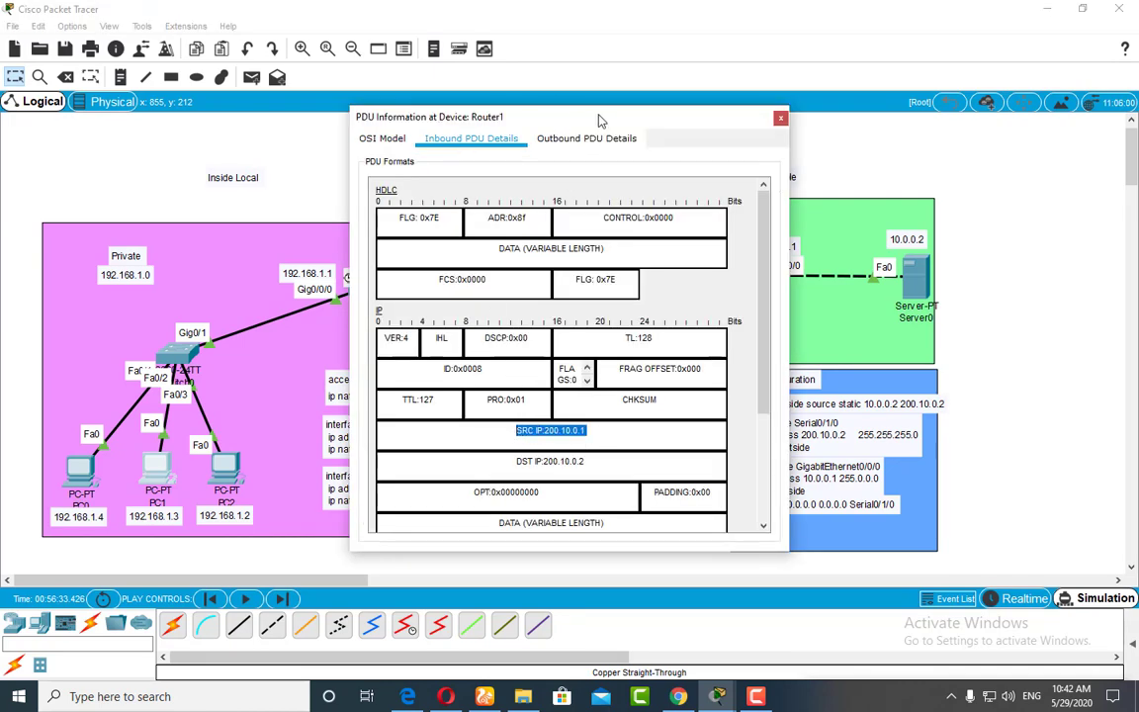
pyautogui.moveTo(598, 120); pyautogui.dragTo(864, 106)
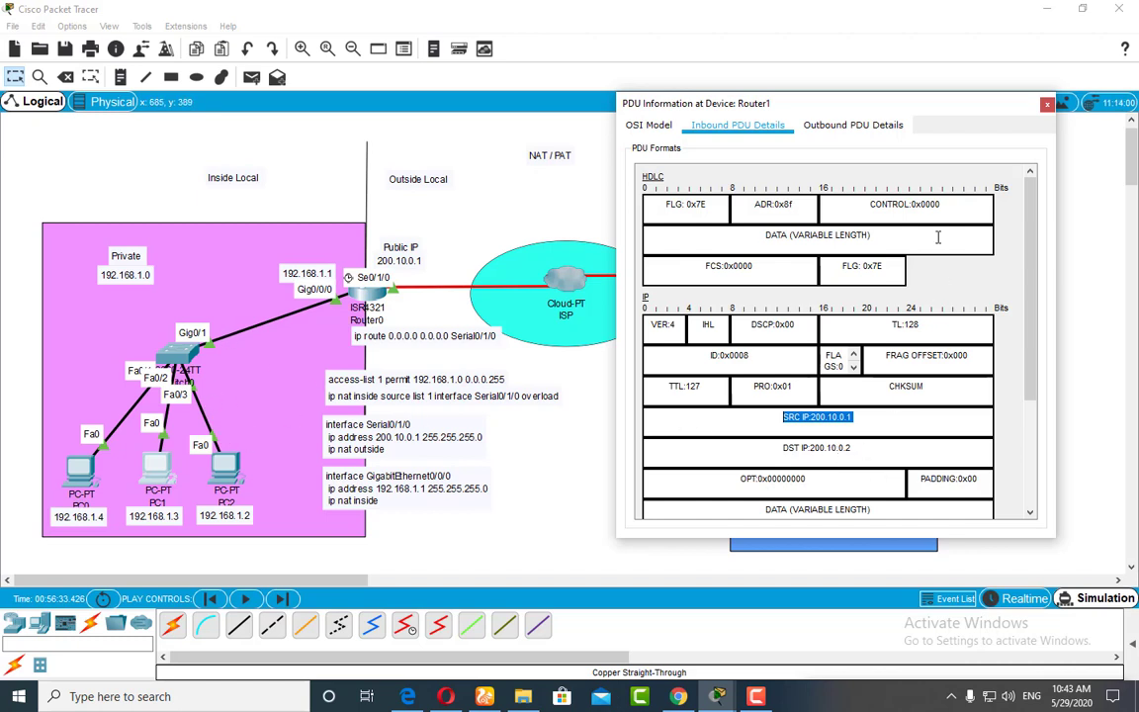
pyautogui.moveTo(973, 100); pyautogui.dragTo(803, 103)
pyautogui.click(876, 108)
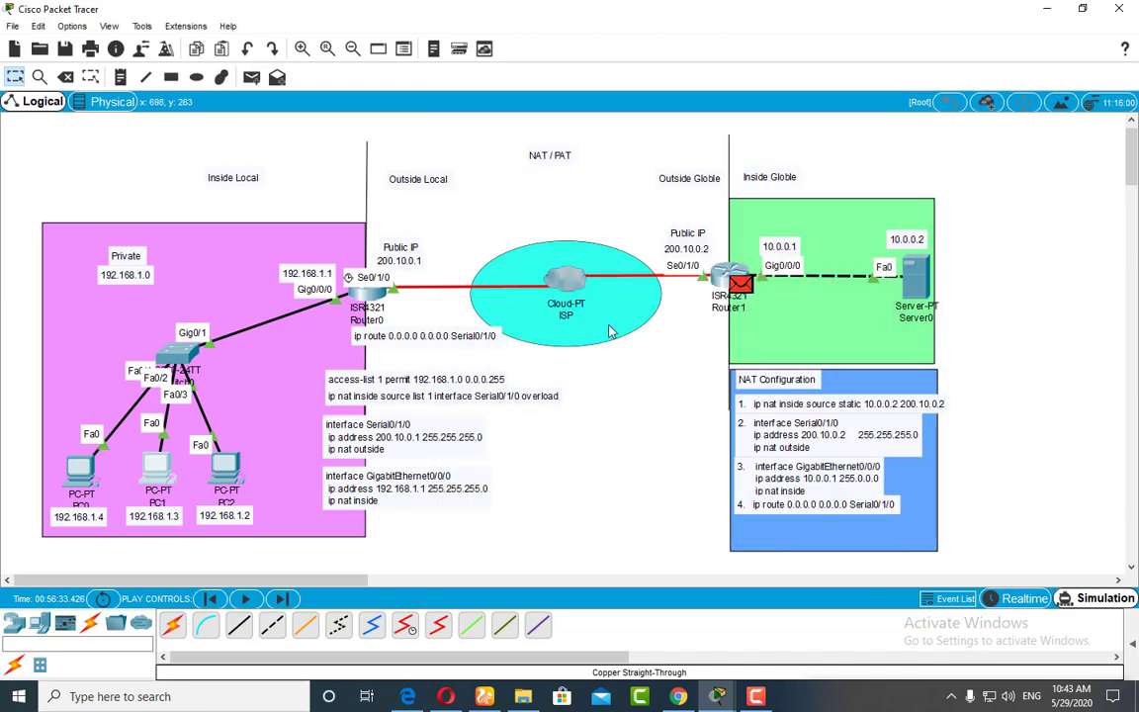
pyautogui.click(1024, 598)
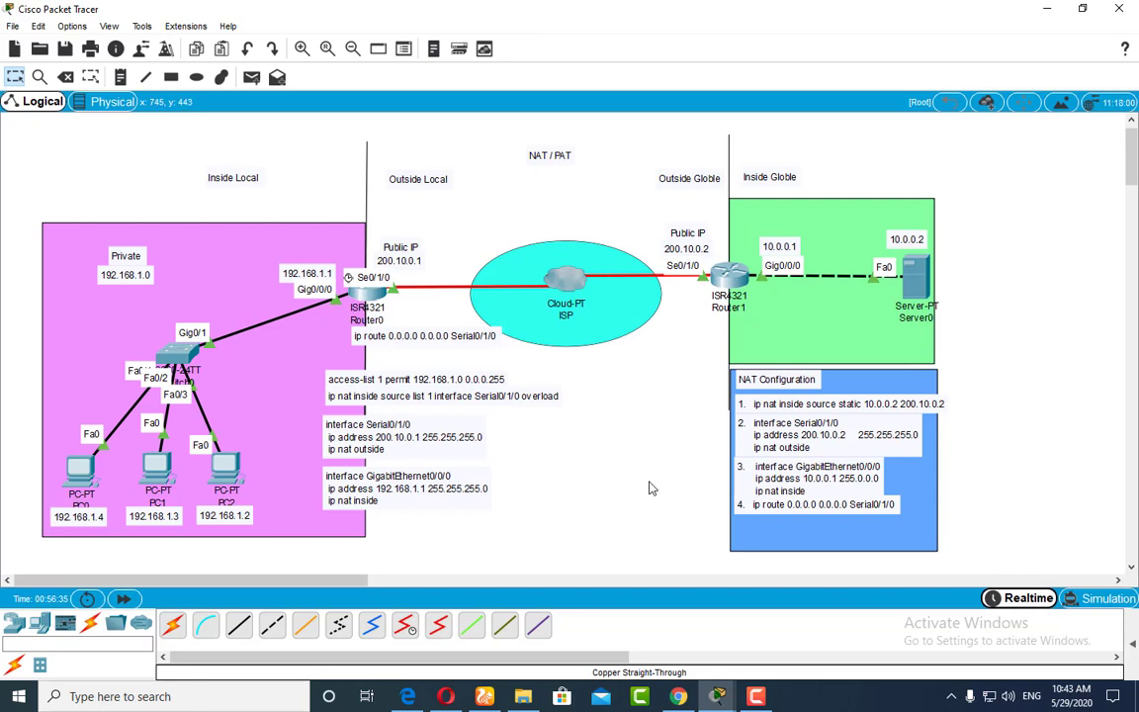